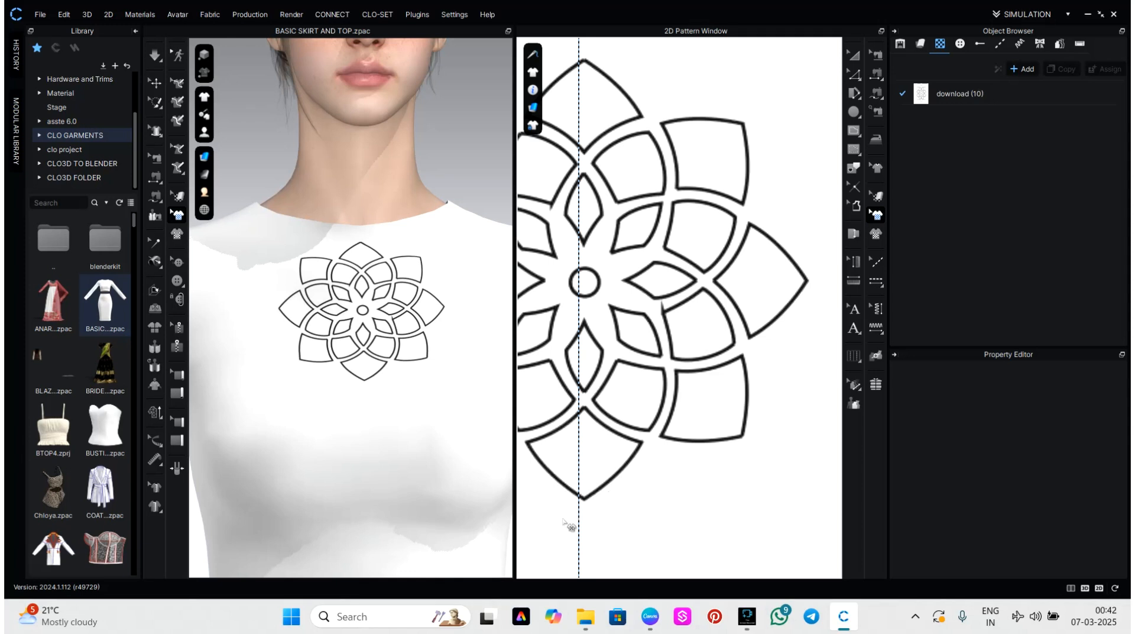
Step: Center the flower graphic on the front bodice pattern's vertical center line, just below the neckline
{"action": "scroll", "coordinate": [643, 491], "scroll_direction": "down", "scroll_amount": 4}
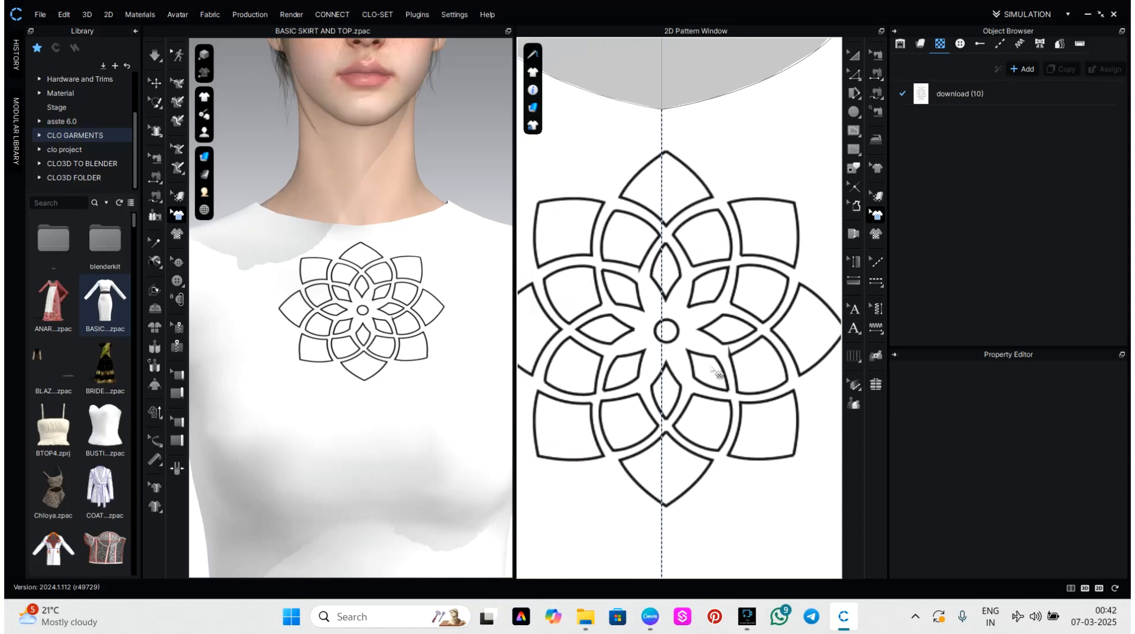
{"action": "left_click", "coordinate": [717, 357]}
{"action": "left_click_drag", "start_coordinate": [717, 358], "coordinate": [720, 363]}
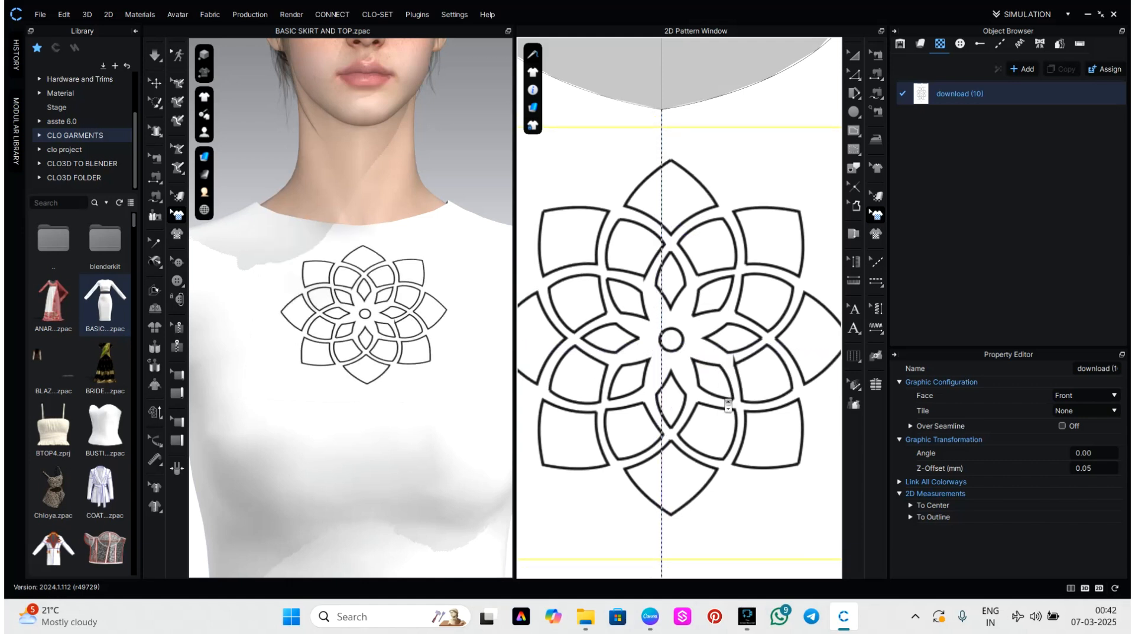
{"action": "scroll", "coordinate": [727, 405], "scroll_direction": "down", "scroll_amount": 2}
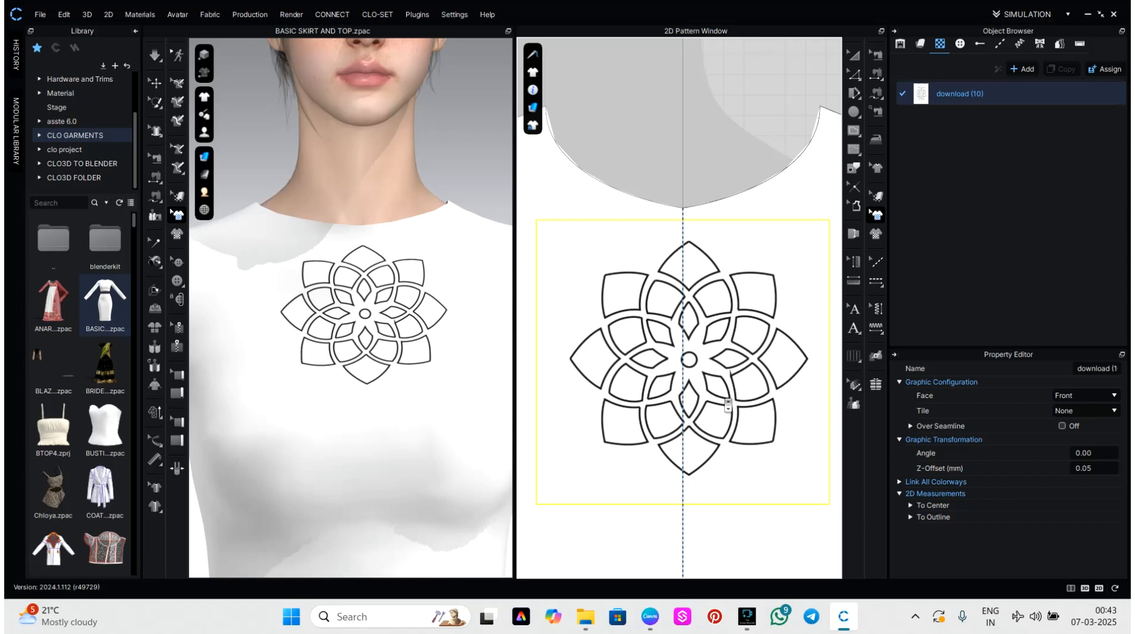
{"action": "left_click", "coordinate": [719, 408]}
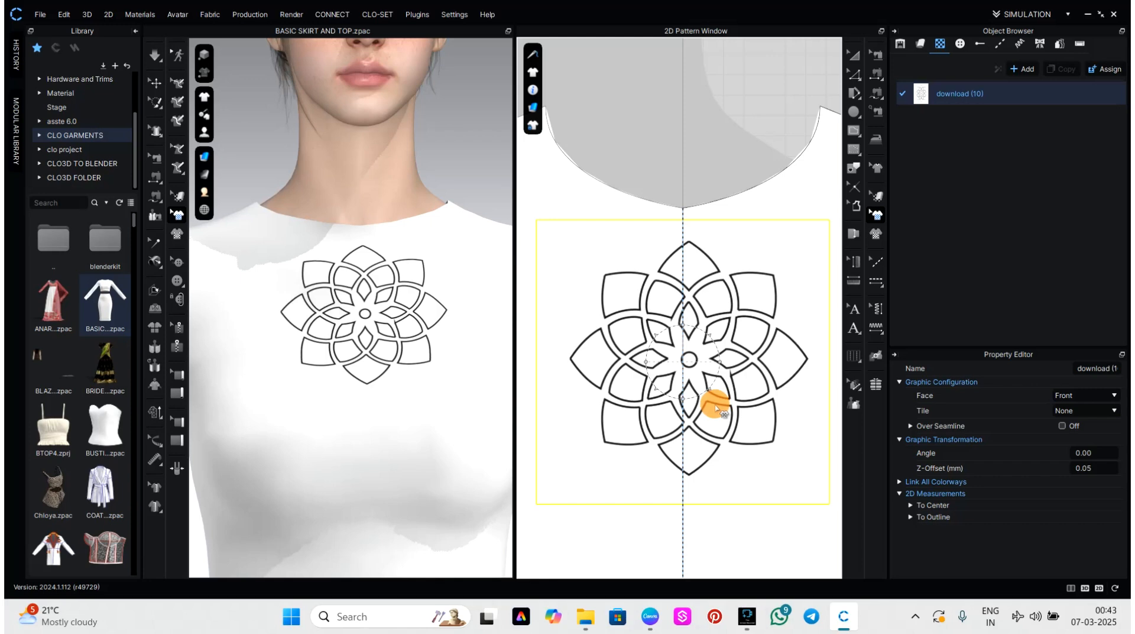
{"action": "left_click_drag", "start_coordinate": [713, 406], "coordinate": [712, 403]}
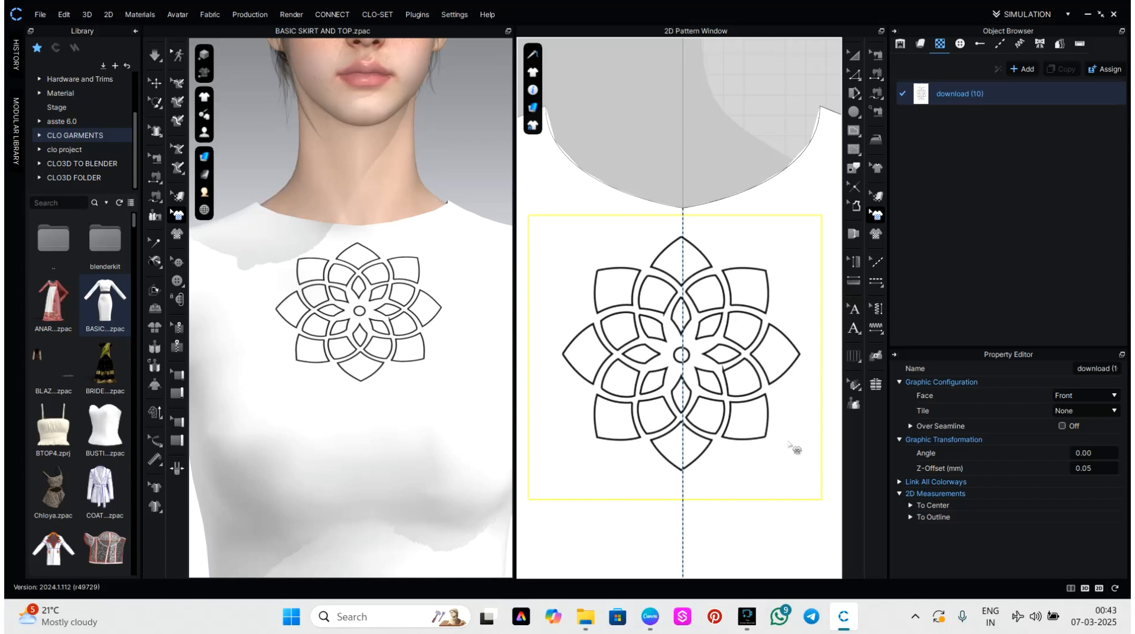
{"action": "scroll", "coordinate": [789, 443], "scroll_direction": "down", "scroll_amount": 2}
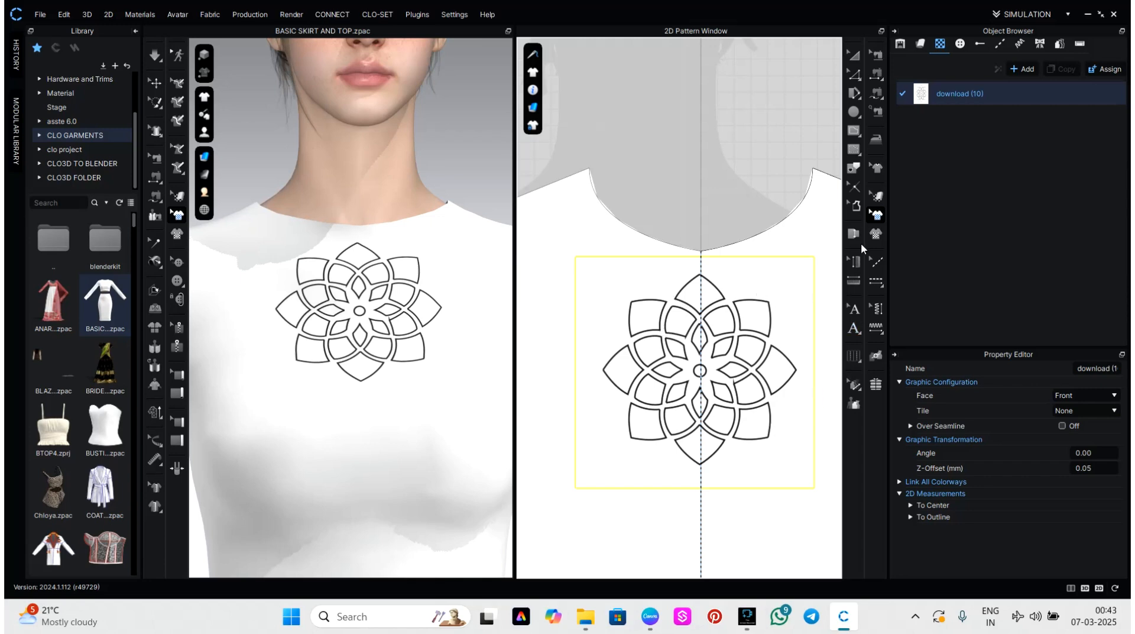
Step: Nudge the flower graphic slightly downward while keeping its central circle on the bodice's center line
{"action": "left_click", "coordinate": [856, 136]}
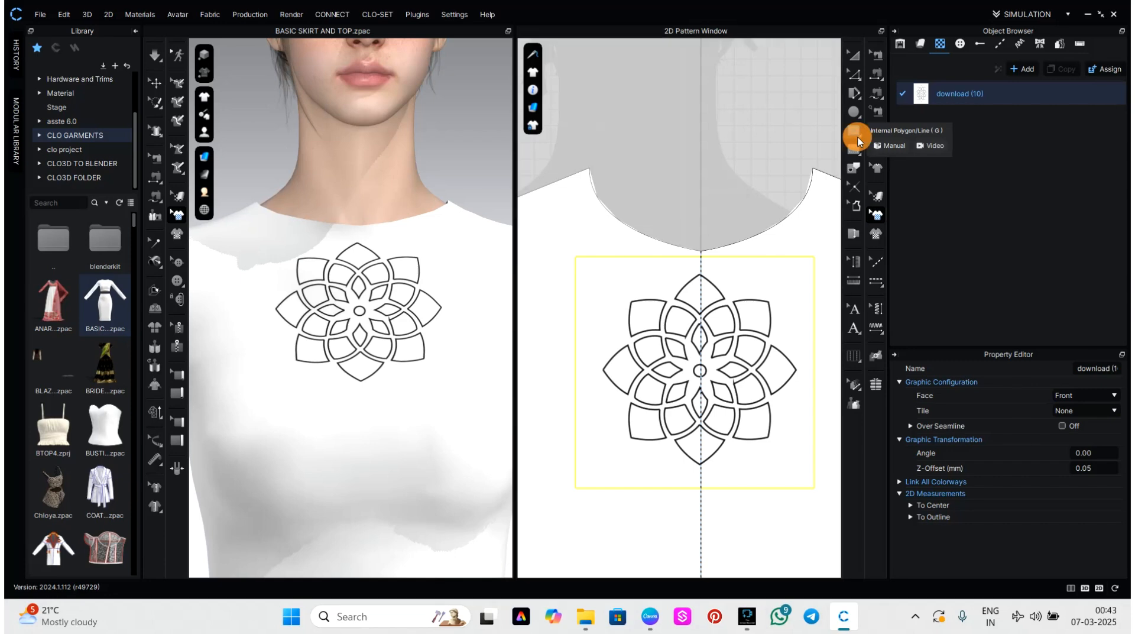
{"action": "scroll", "coordinate": [714, 463], "scroll_direction": "up", "scroll_amount": 4}
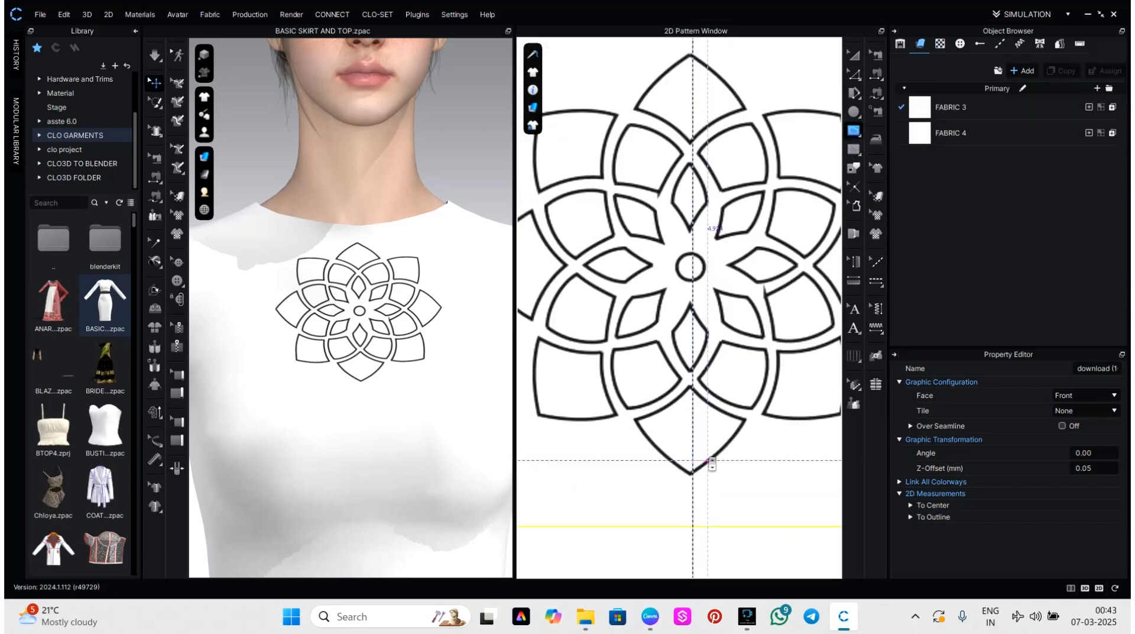
{"action": "left_click", "coordinate": [877, 218]}
{"action": "mouse_move", "coordinate": [744, 356]}
{"action": "left_mouse_down"}
{"action": "mouse_move", "coordinate": [757, 358]}
{"action": "mouse_move", "coordinate": [712, 357]}
{"action": "mouse_move", "coordinate": [739, 357]}
{"action": "mouse_move", "coordinate": [725, 365]}
{"action": "left_mouse_up"}
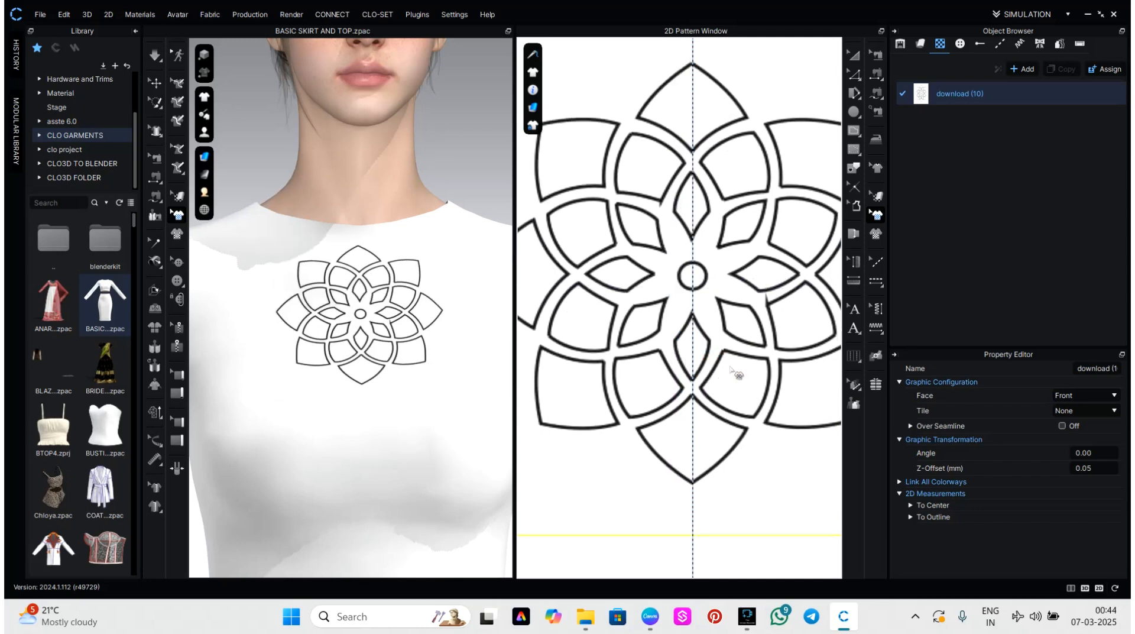
{"action": "scroll", "coordinate": [738, 408], "scroll_direction": "down", "scroll_amount": 2}
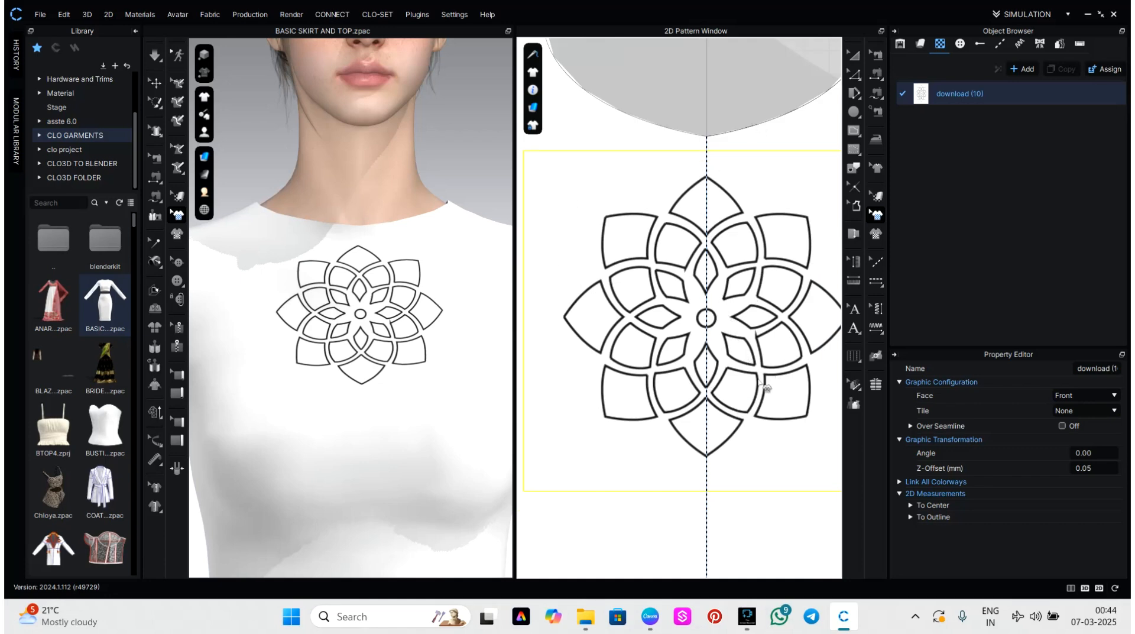
Step: Trace the right half of the inner petal below the central circle with an internal polygon line about 0.83 in long
{"action": "scroll", "coordinate": [766, 387], "scroll_direction": "up", "scroll_amount": 2}
{"action": "left_click", "coordinate": [854, 133]}
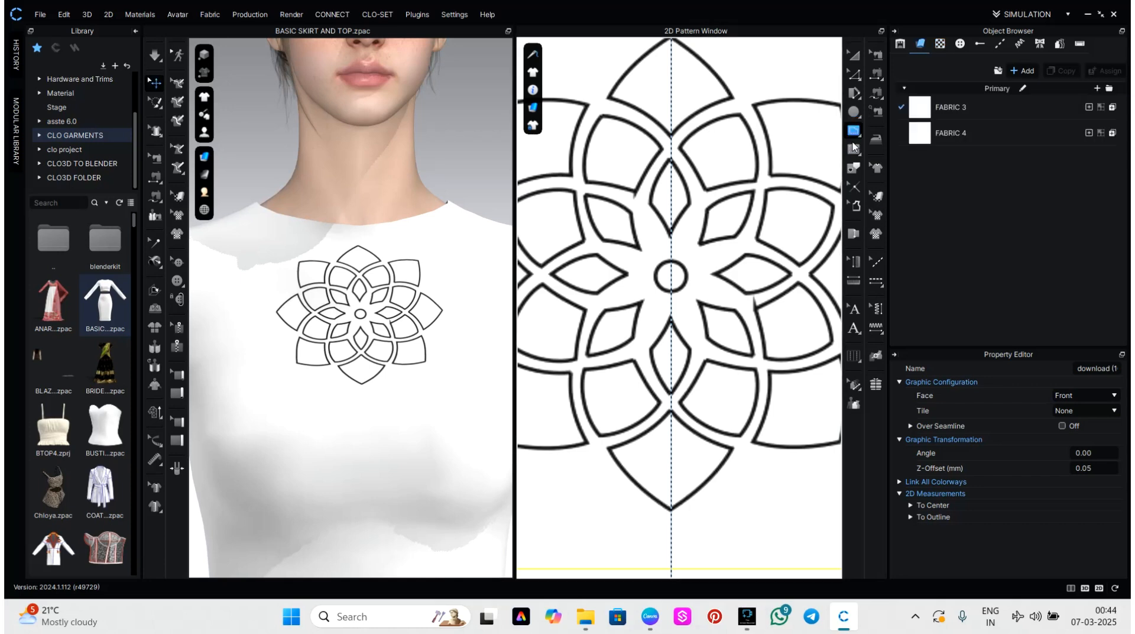
{"action": "scroll", "coordinate": [712, 352], "scroll_direction": "up", "scroll_amount": 3}
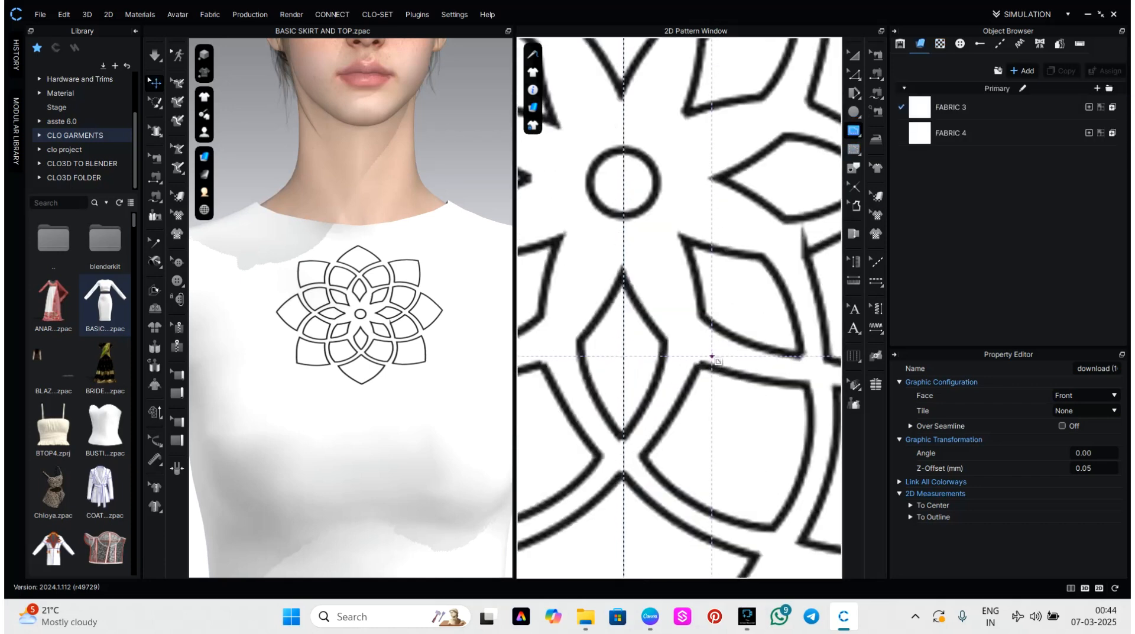
{"action": "left_click", "coordinate": [624, 270]}
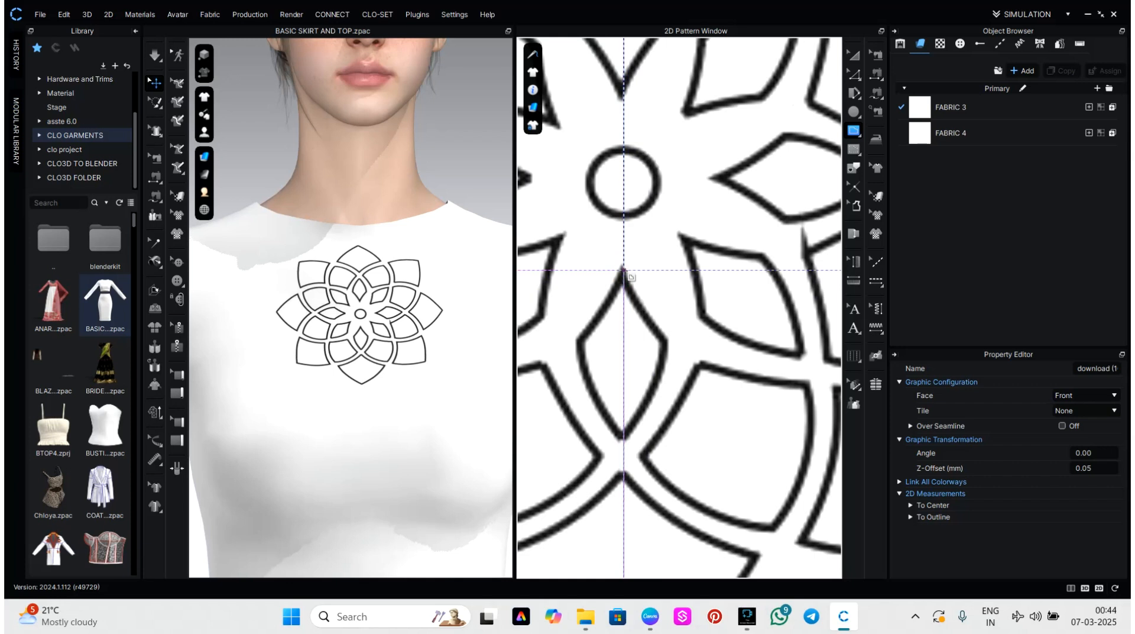
{"action": "left_click", "coordinate": [667, 348]}
{"action": "double_click", "coordinate": [623, 438]}
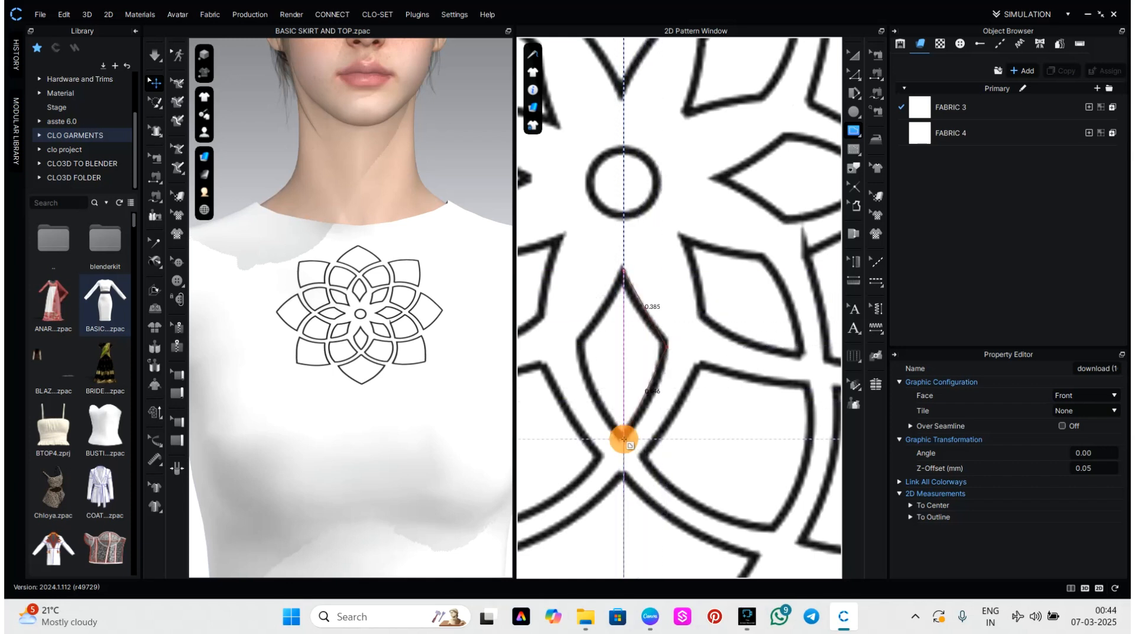
Step: Trace the lower-right inner petal as a closed four-point internal polygon, about 1.68 in around
{"action": "middle_click_drag", "start_coordinate": [703, 349], "coordinate": [641, 441]}
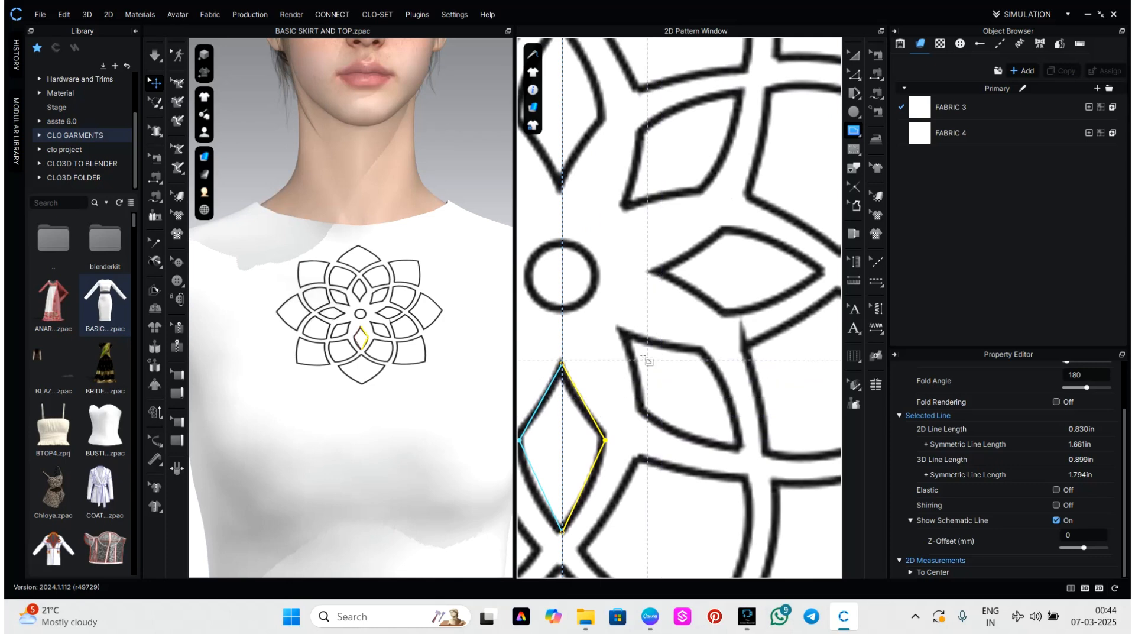
{"action": "left_click", "coordinate": [621, 328]}
{"action": "left_click", "coordinate": [640, 412]}
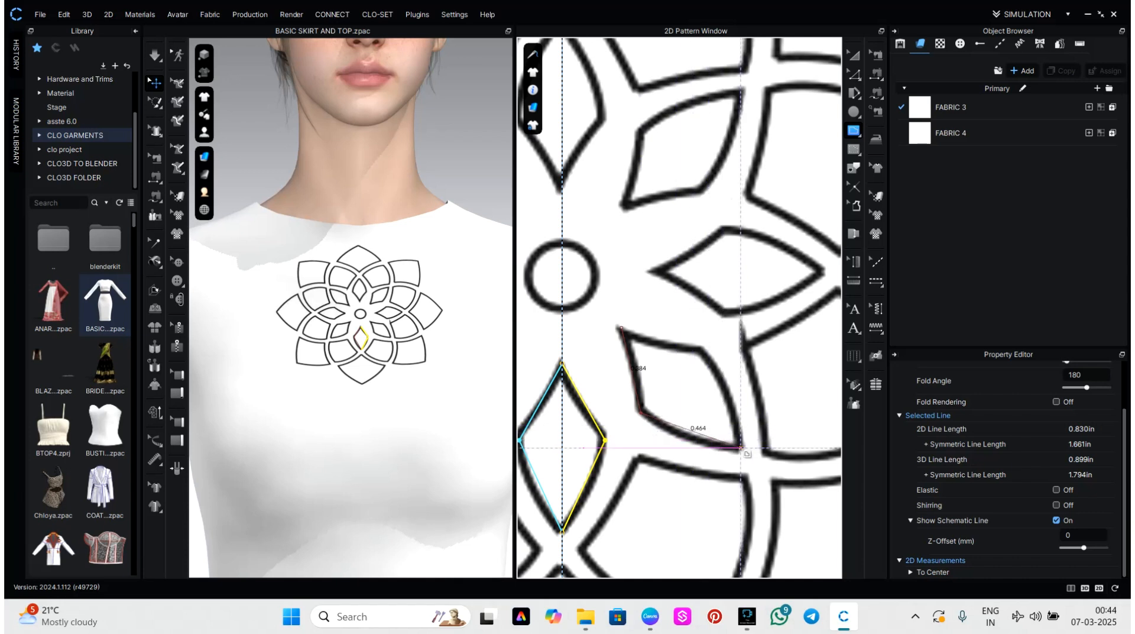
{"action": "left_click", "coordinate": [739, 448]}
{"action": "left_click", "coordinate": [704, 350]}
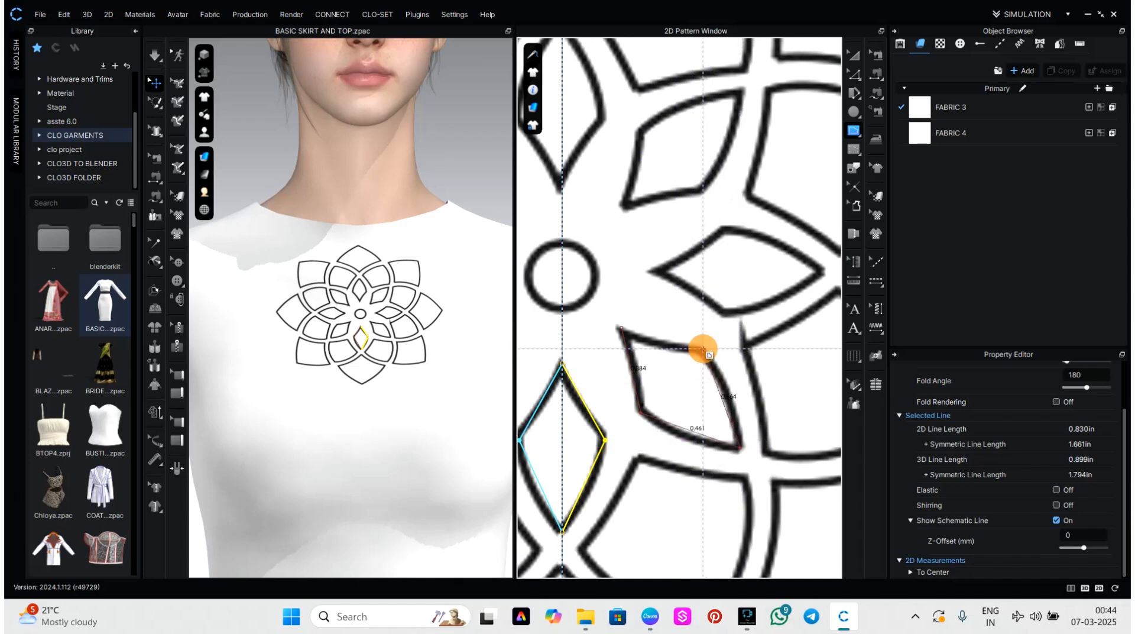
{"action": "left_click", "coordinate": [625, 330]}
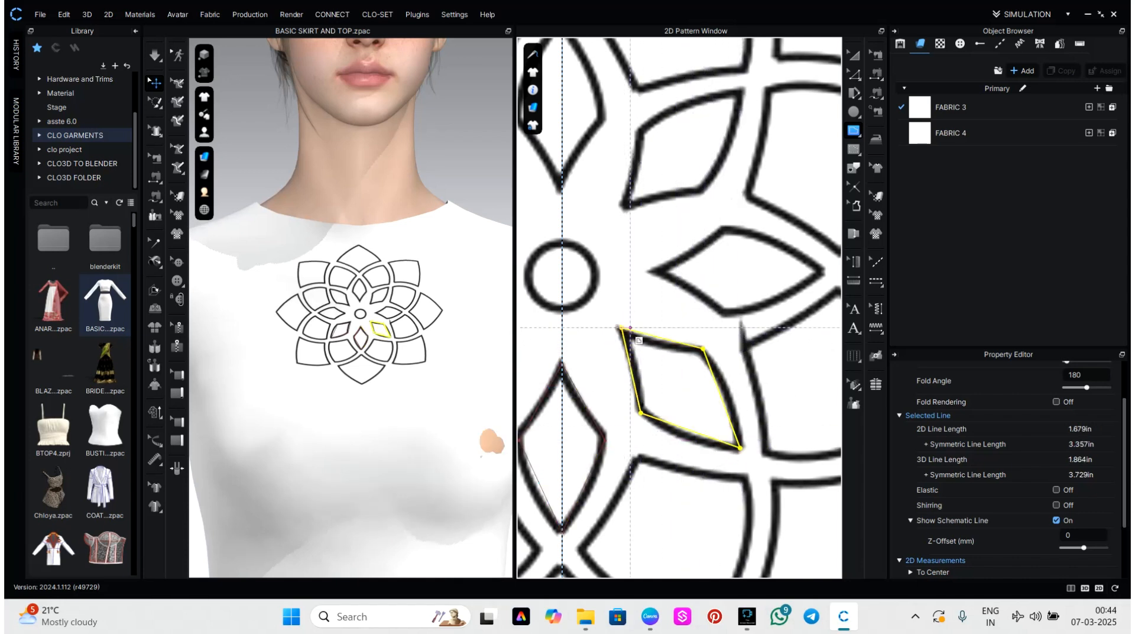
Step: Trace the horizontal inner petal right of the central circle as a closed four-point internal polygon, about 1.67 in around
{"action": "middle_click_drag", "start_coordinate": [673, 344], "coordinate": [671, 442]}
{"action": "left_click", "coordinate": [651, 369]}
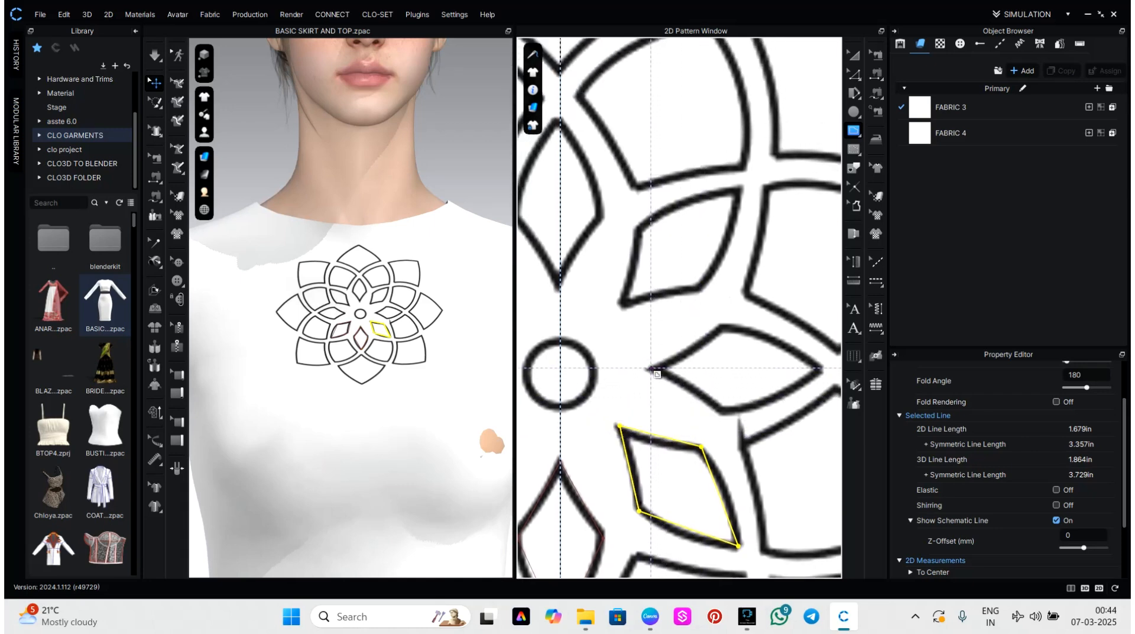
{"action": "left_click", "coordinate": [721, 324]}
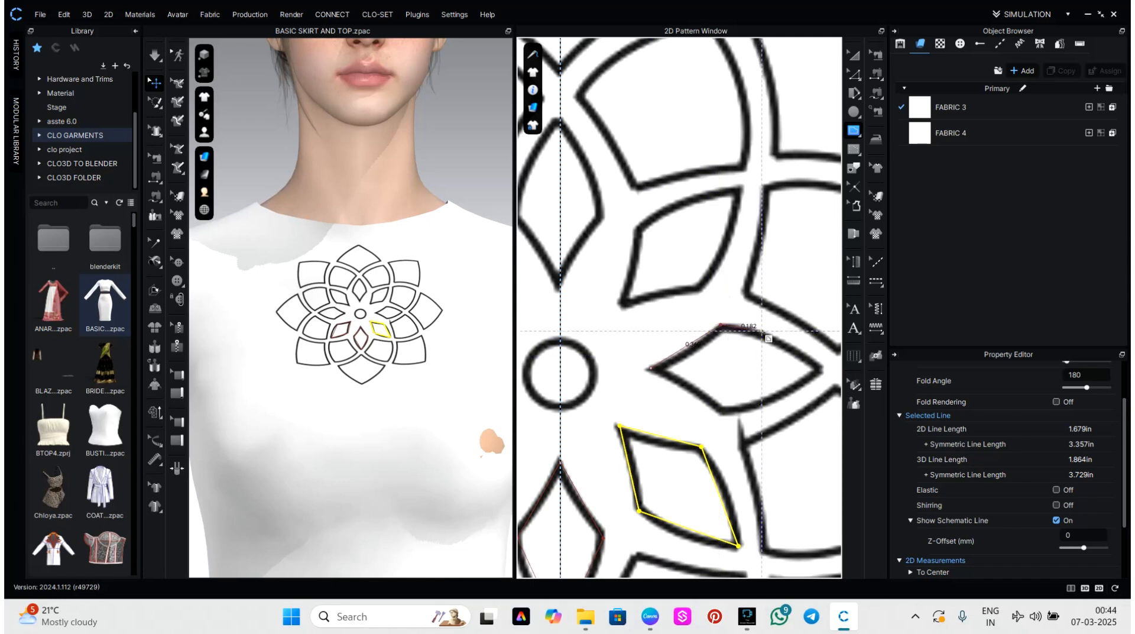
{"action": "left_click", "coordinate": [821, 368]}
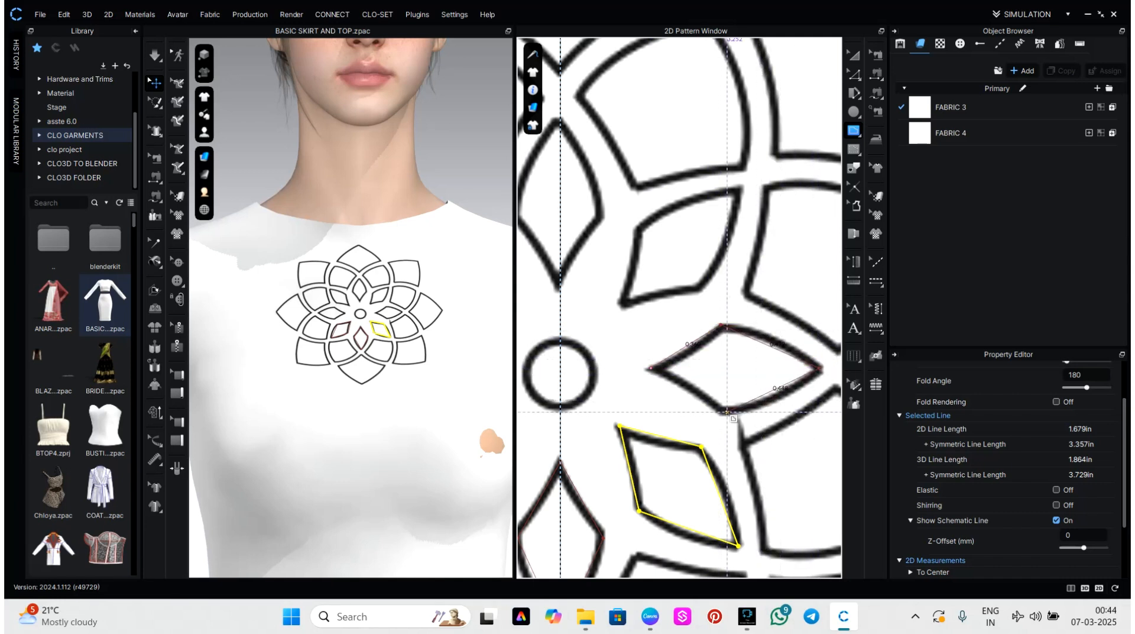
{"action": "left_click", "coordinate": [721, 411]}
{"action": "left_click", "coordinate": [651, 368]}
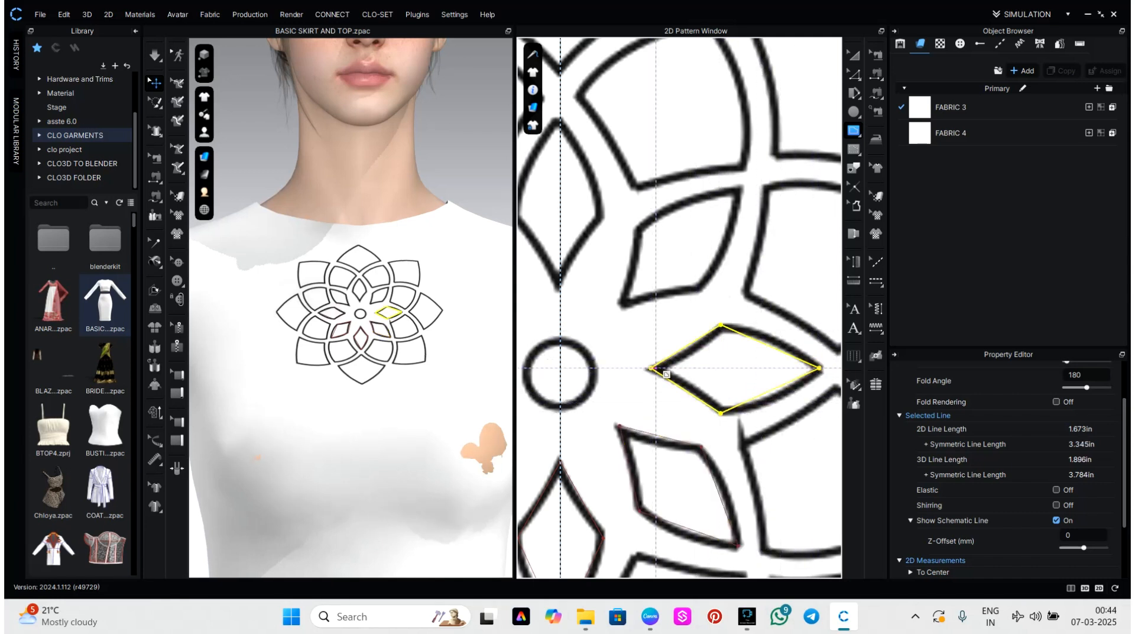
Step: Trace the upper-right inner petal as a closed four-point internal polygon, about 1.61 in around
{"action": "scroll", "coordinate": [670, 320], "scroll_direction": "down", "scroll_amount": 2}
{"action": "middle_click_drag", "start_coordinate": [670, 321], "coordinate": [663, 433]}
{"action": "left_click", "coordinate": [623, 422]}
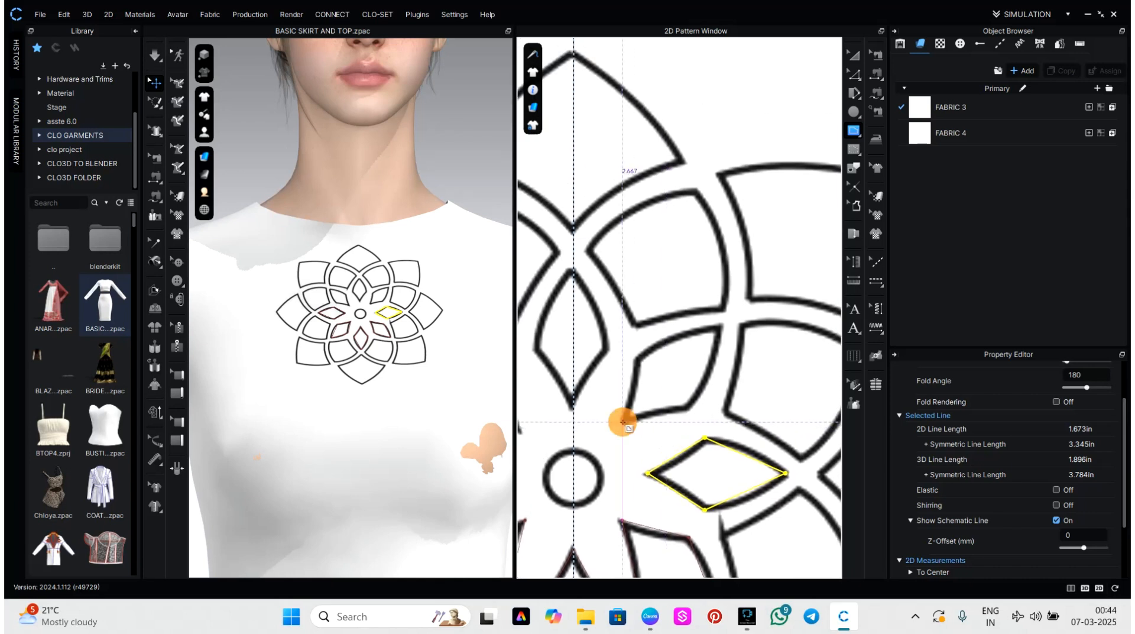
{"action": "left_click", "coordinate": [638, 358]}
{"action": "left_click", "coordinate": [717, 329]}
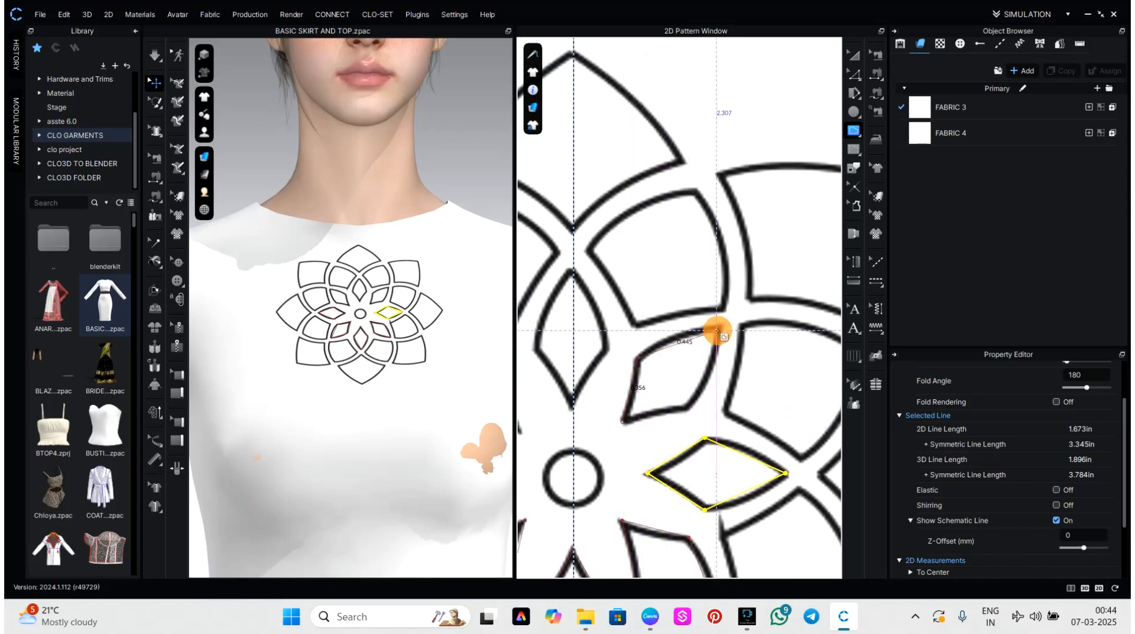
{"action": "left_click", "coordinate": [689, 408]}
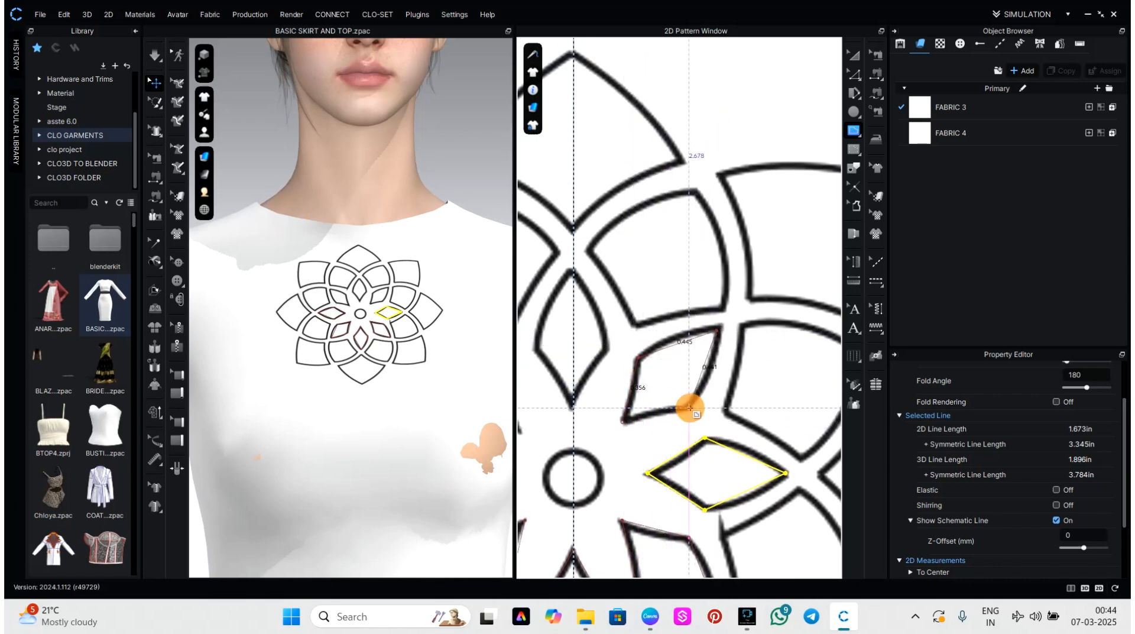
{"action": "left_click", "coordinate": [627, 421]}
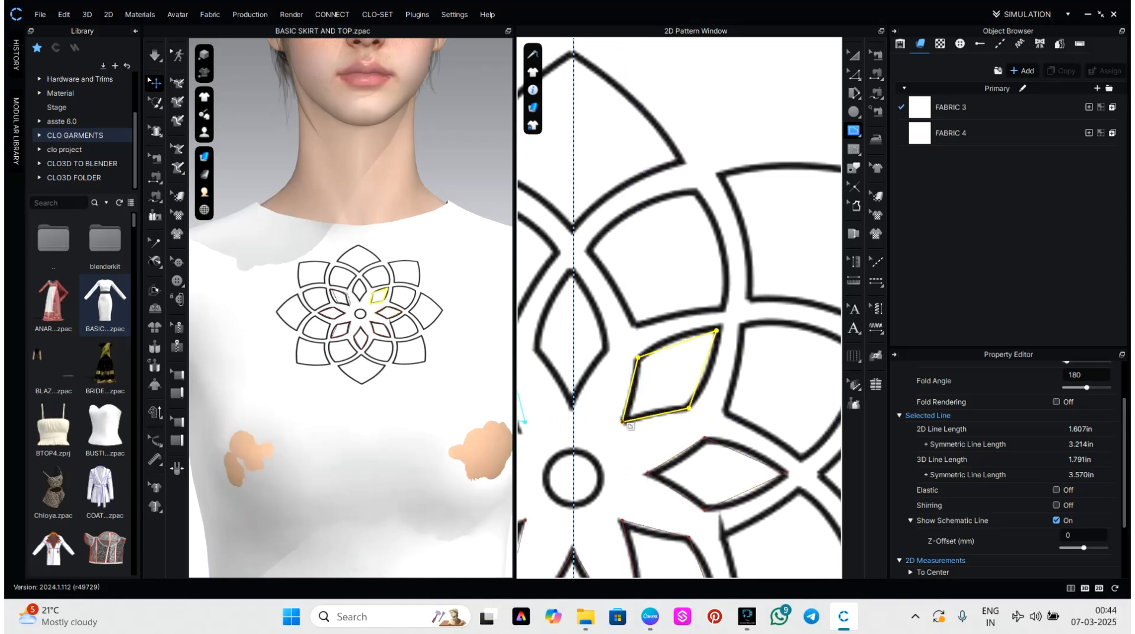
Step: Trace the right half of the inner petal above the central circle with an internal polygon line about 0.84 in long
{"action": "middle_click_drag", "start_coordinate": [632, 414], "coordinate": [724, 426]}
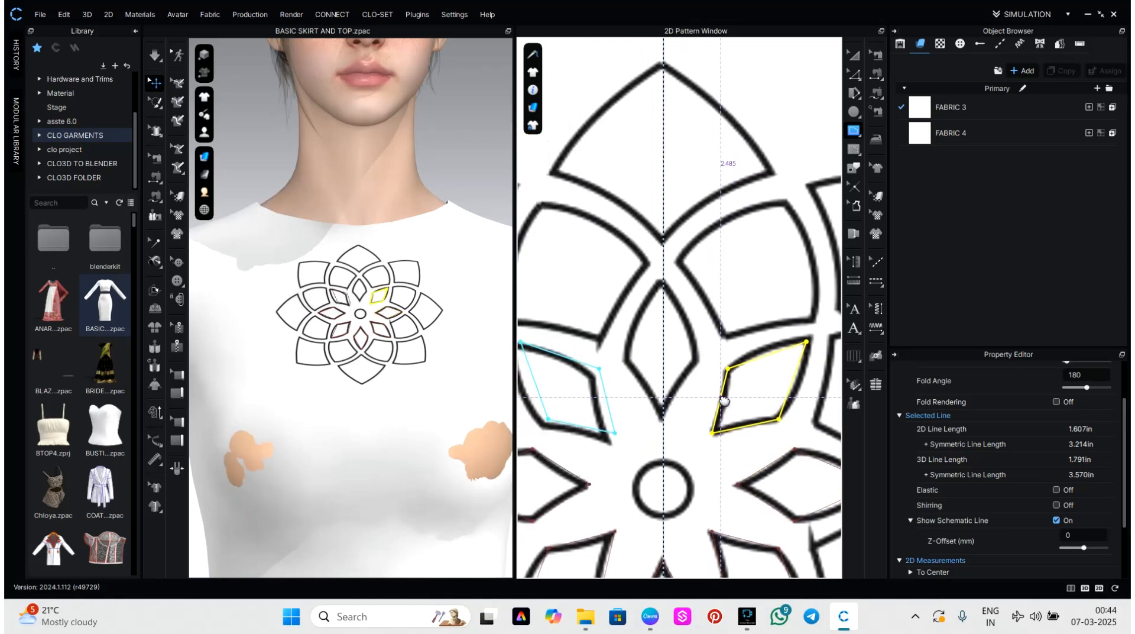
{"action": "left_click", "coordinate": [663, 280]}
{"action": "left_click", "coordinate": [697, 361]}
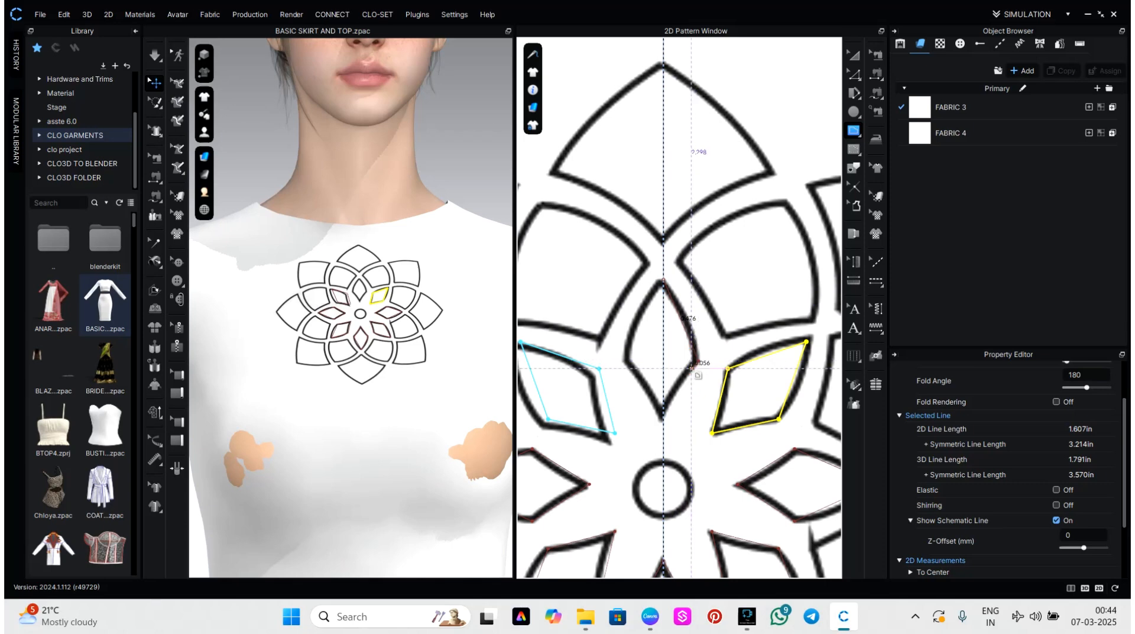
{"action": "left_click", "coordinate": [663, 415]}
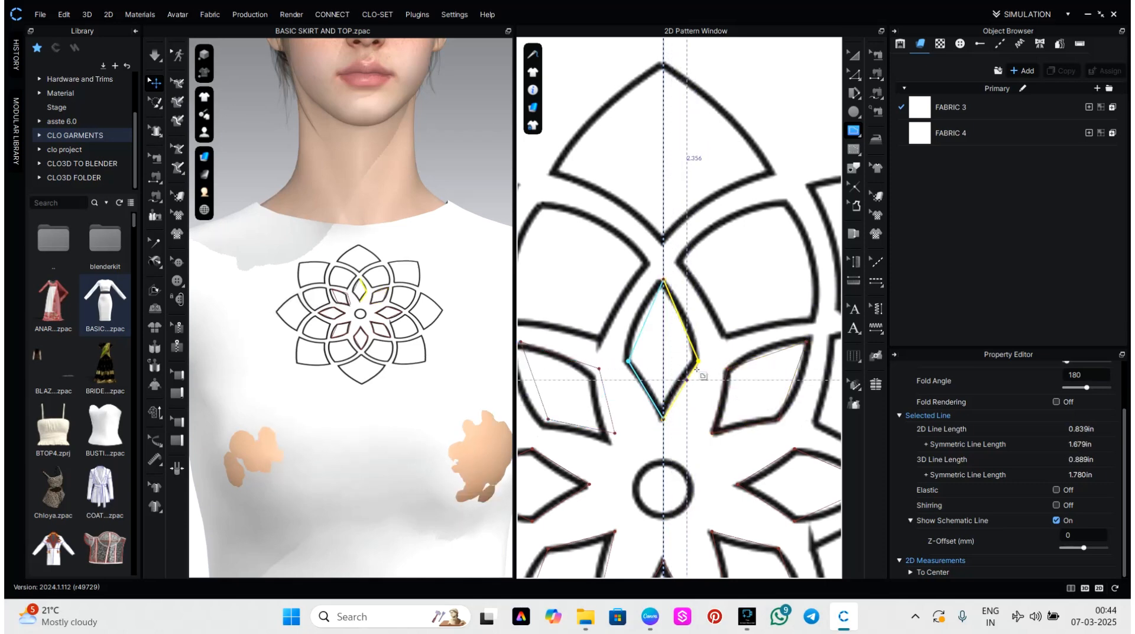
Step: Trace the right half of the central circle with an internal polygon line about 0.42 in long, mirrored across the centre line
{"action": "scroll", "coordinate": [656, 367], "scroll_direction": "down", "scroll_amount": 4}
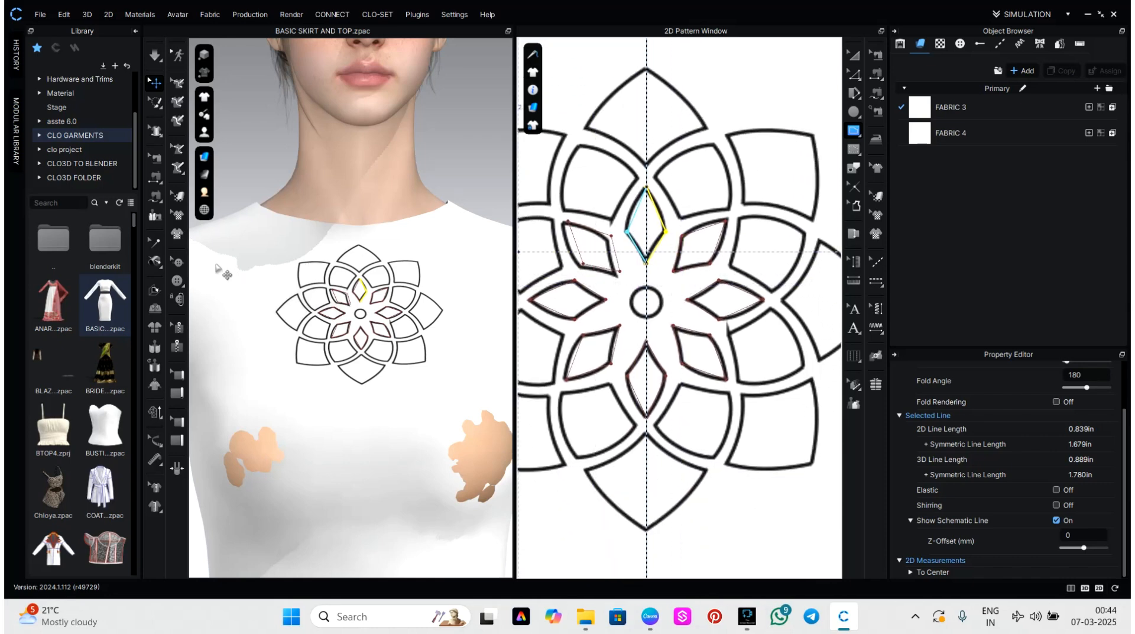
{"action": "scroll", "coordinate": [323, 310], "scroll_direction": "up", "scroll_amount": 6}
{"action": "scroll", "coordinate": [328, 402], "scroll_direction": "up", "scroll_amount": 1}
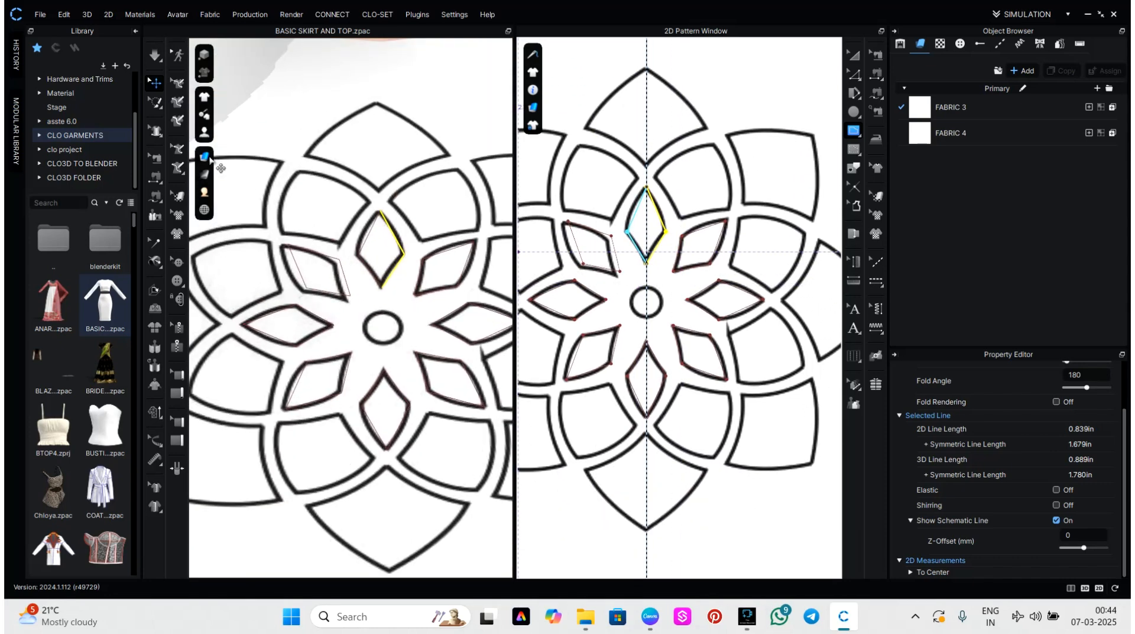
{"action": "mouse_move", "coordinate": [208, 105]}
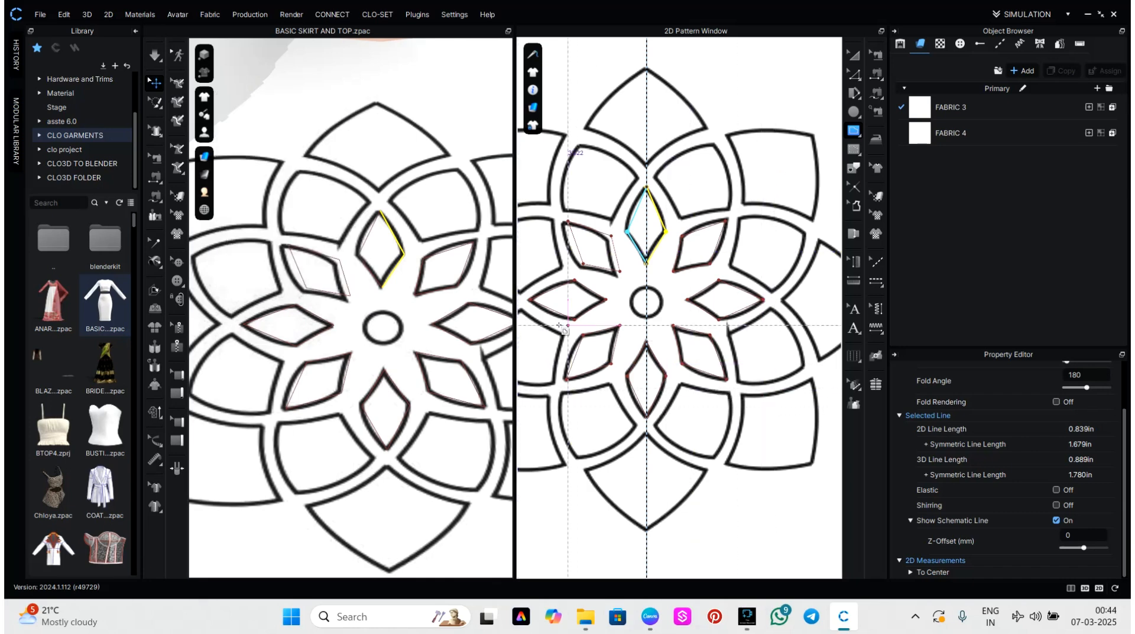
{"action": "right_click_drag", "start_coordinate": [369, 402], "coordinate": [321, 385]}
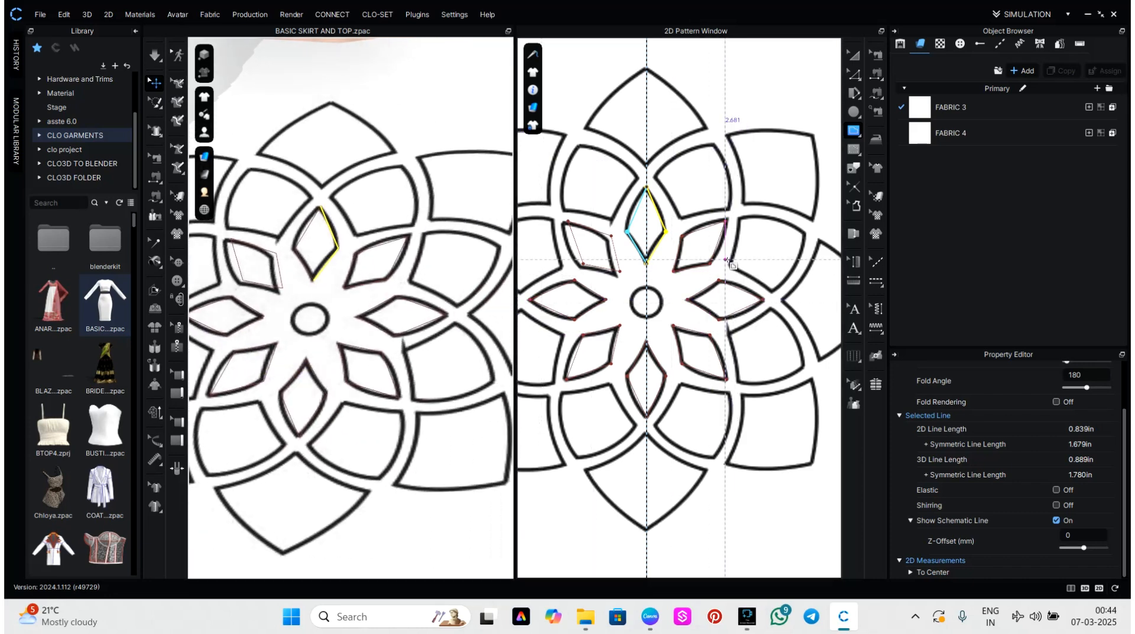
{"action": "scroll", "coordinate": [647, 295], "scroll_direction": "up", "scroll_amount": 5}
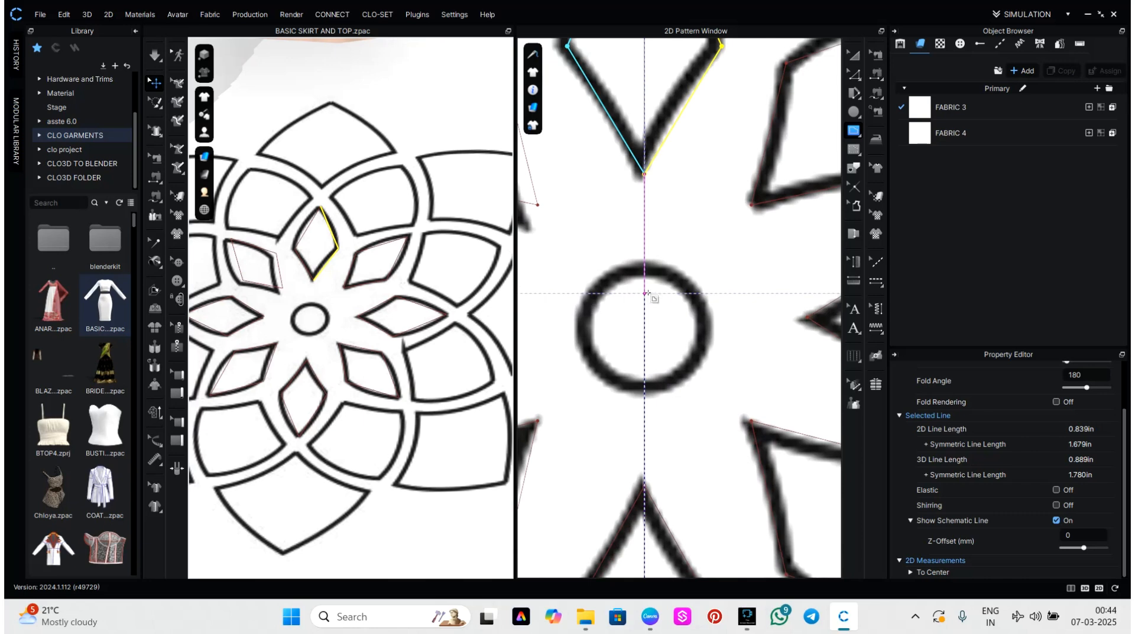
{"action": "left_click", "coordinate": [643, 267]}
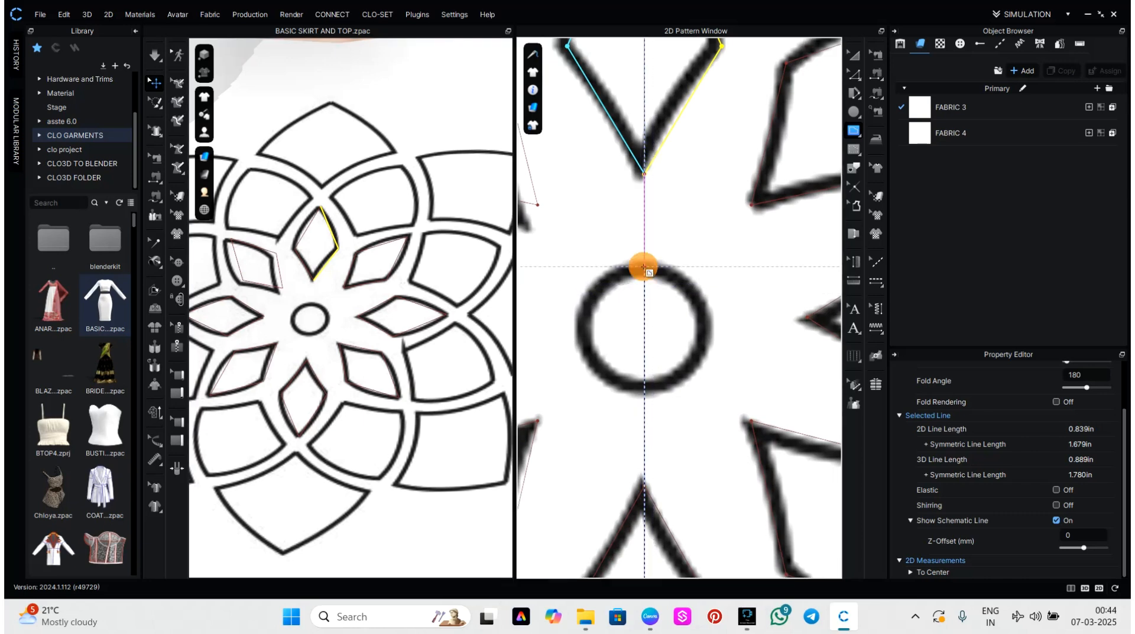
{"action": "left_click", "coordinate": [705, 326]}
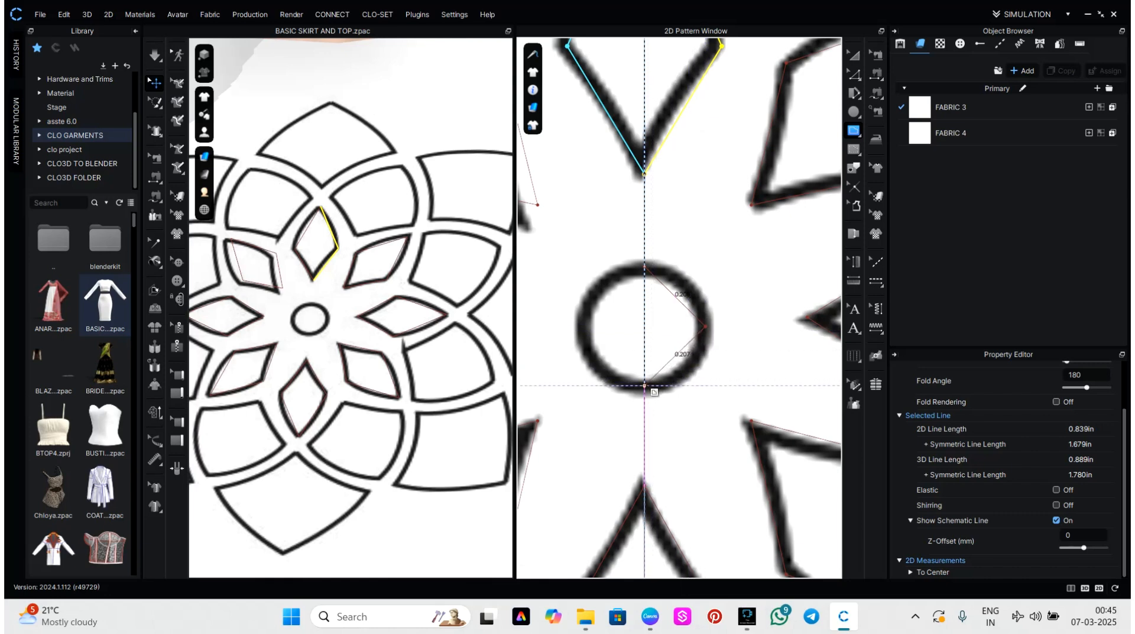
{"action": "left_click", "coordinate": [644, 387]}
{"action": "scroll", "coordinate": [674, 395], "scroll_direction": "down", "scroll_amount": 2}
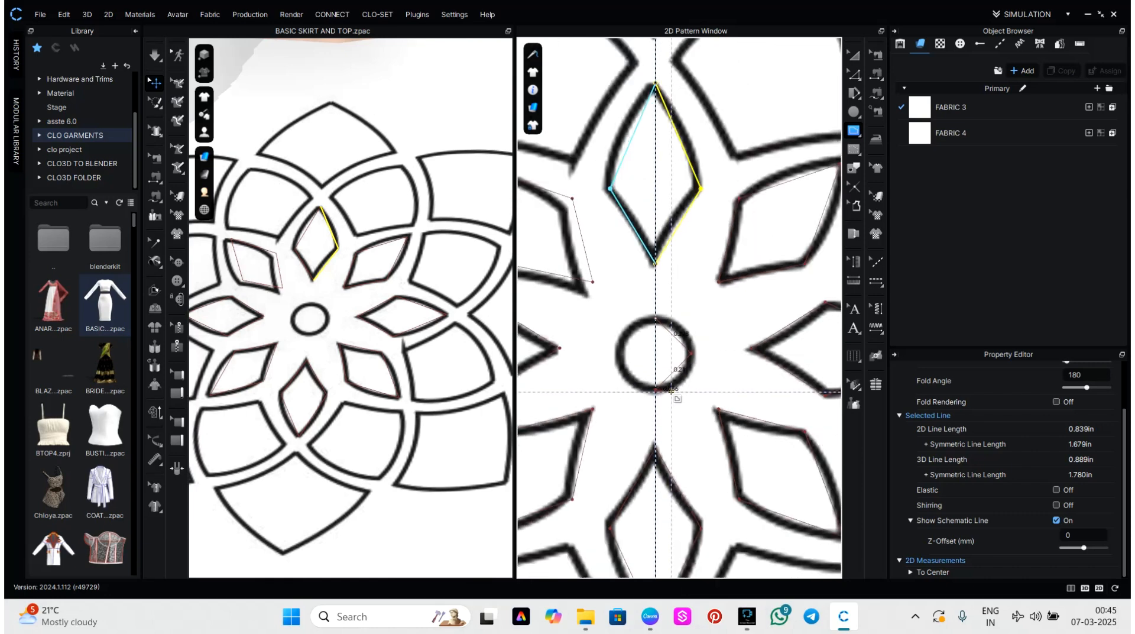
{"action": "left_click", "coordinate": [655, 389]}
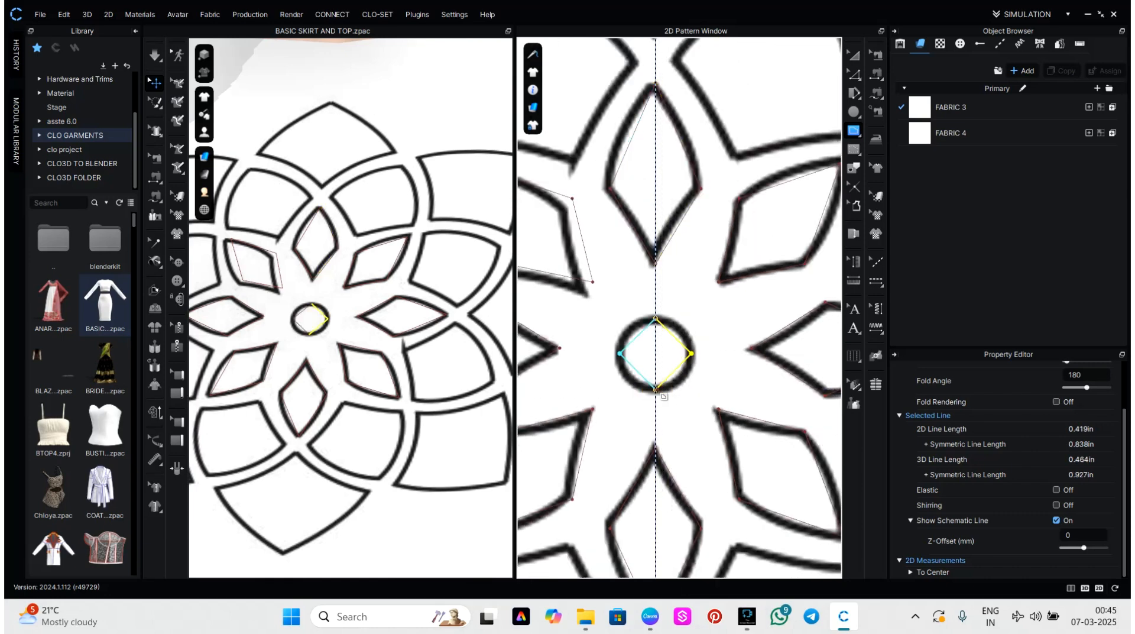
Step: Try to trace the middle-ring petal just right of the centre line above the circle as an internal polygon, and undo it
{"action": "scroll", "coordinate": [704, 378], "scroll_direction": "down", "scroll_amount": 3}
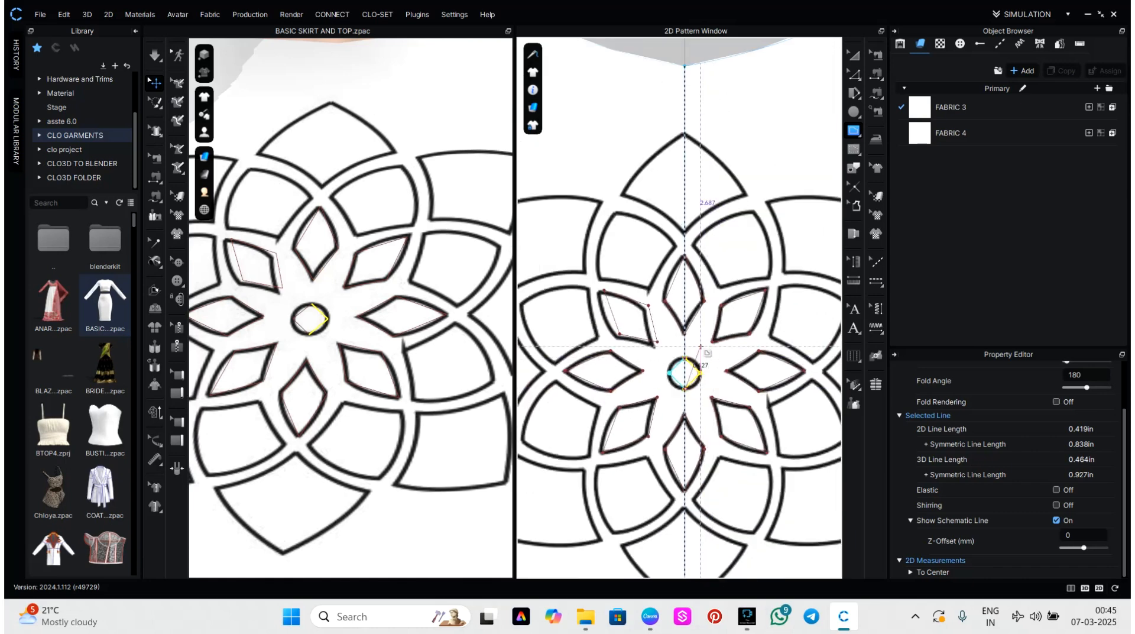
{"action": "middle_click_drag", "start_coordinate": [700, 347], "coordinate": [639, 432]}
{"action": "left_click", "coordinate": [633, 330]}
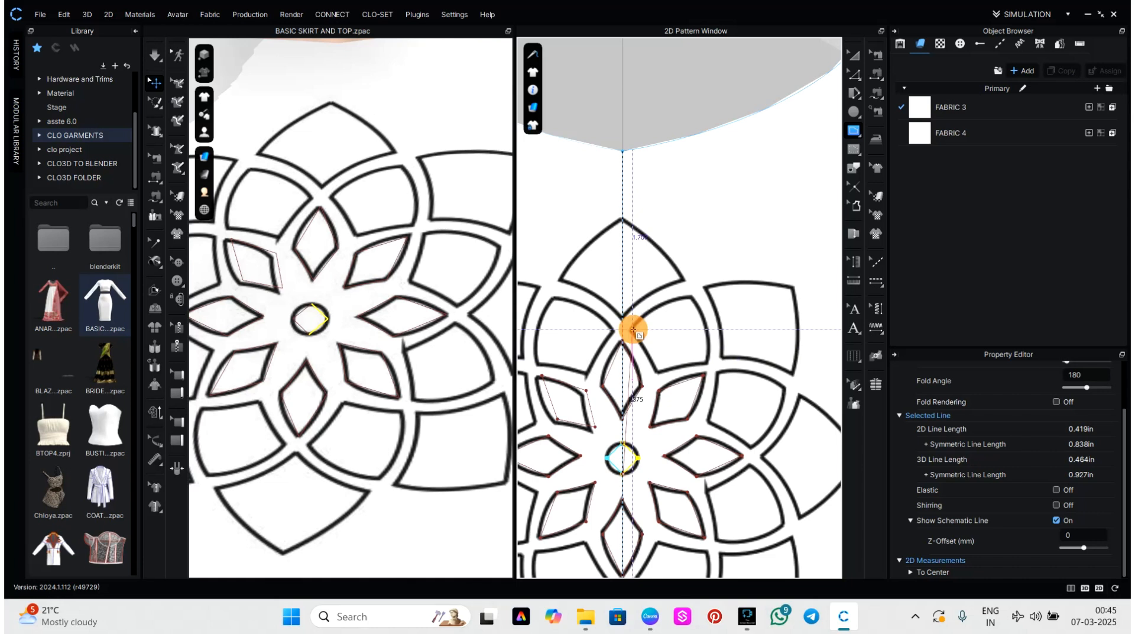
{"action": "left_click", "coordinate": [658, 373]}
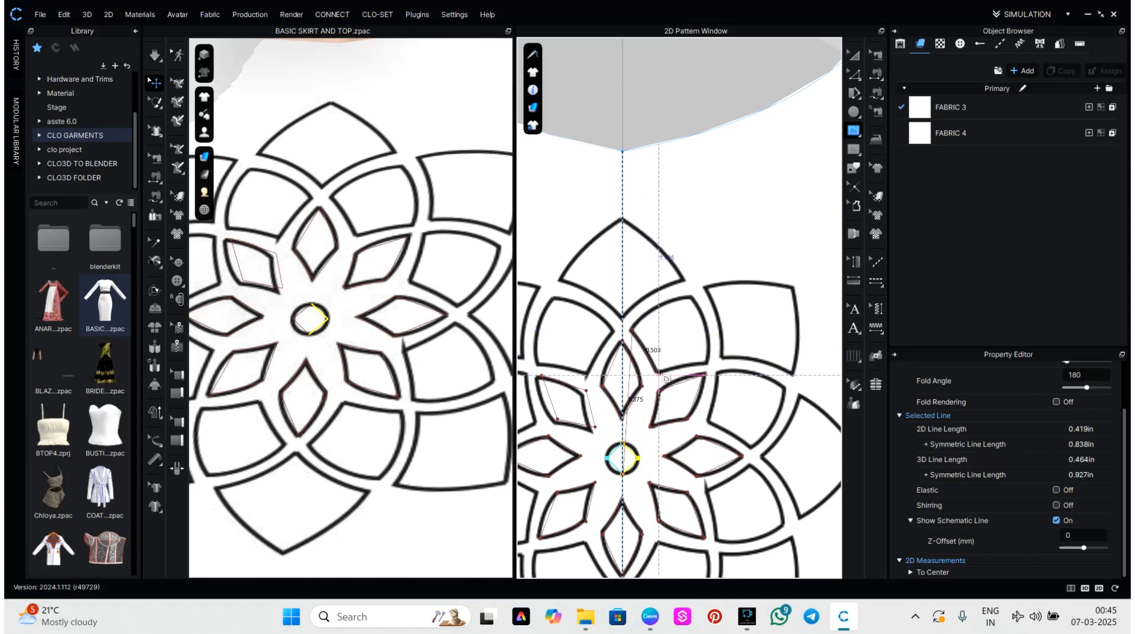
{"action": "left_click", "coordinate": [708, 362]}
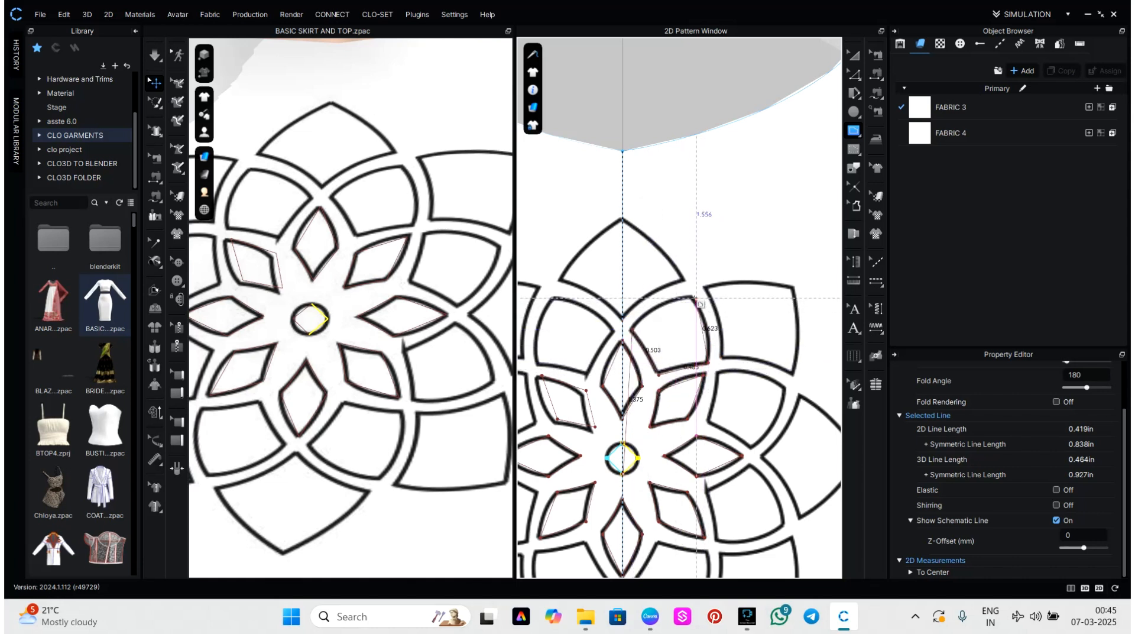
{"action": "left_click", "coordinate": [692, 296]}
{"action": "left_click", "coordinate": [633, 326]}
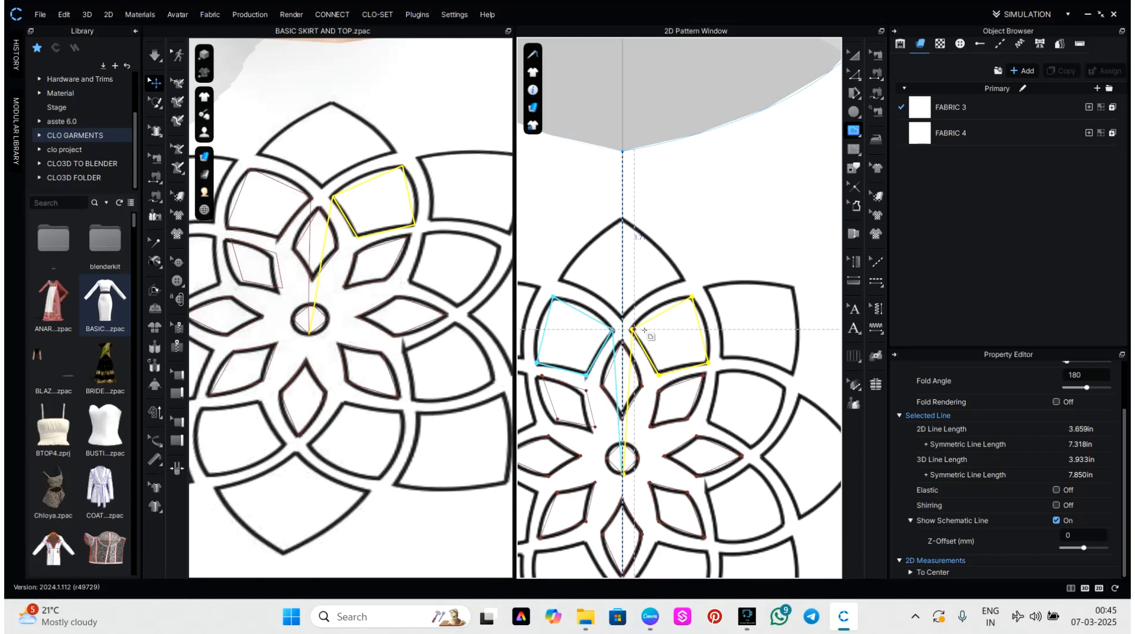
{"action": "scroll", "coordinate": [707, 385], "scroll_direction": "down", "scroll_amount": 3}
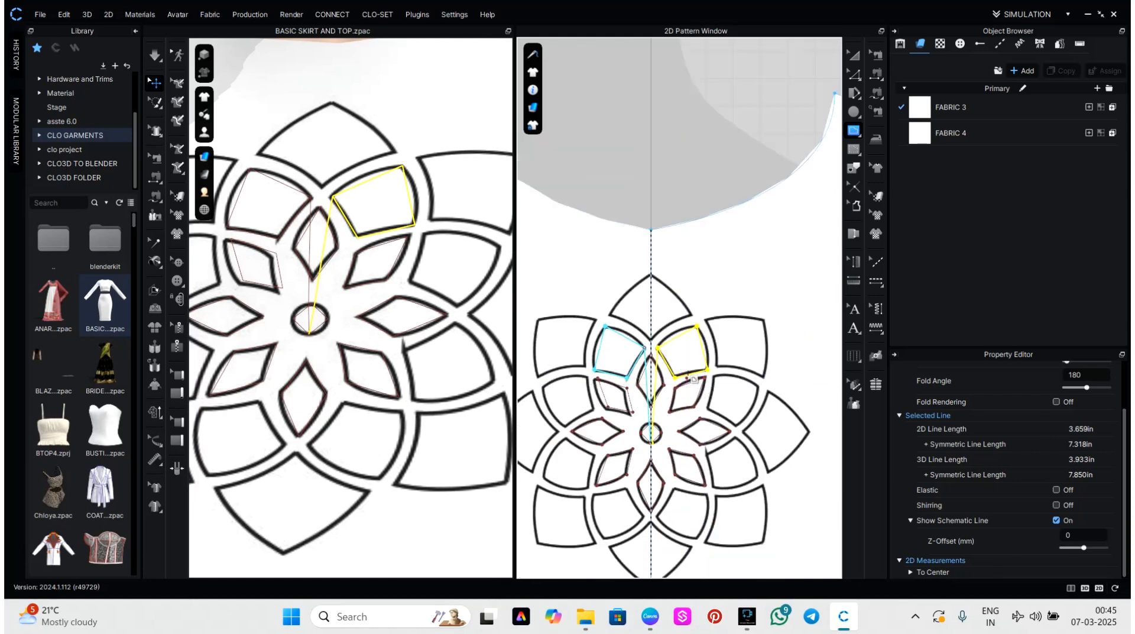
{"action": "key", "text": "ctrl+z"}
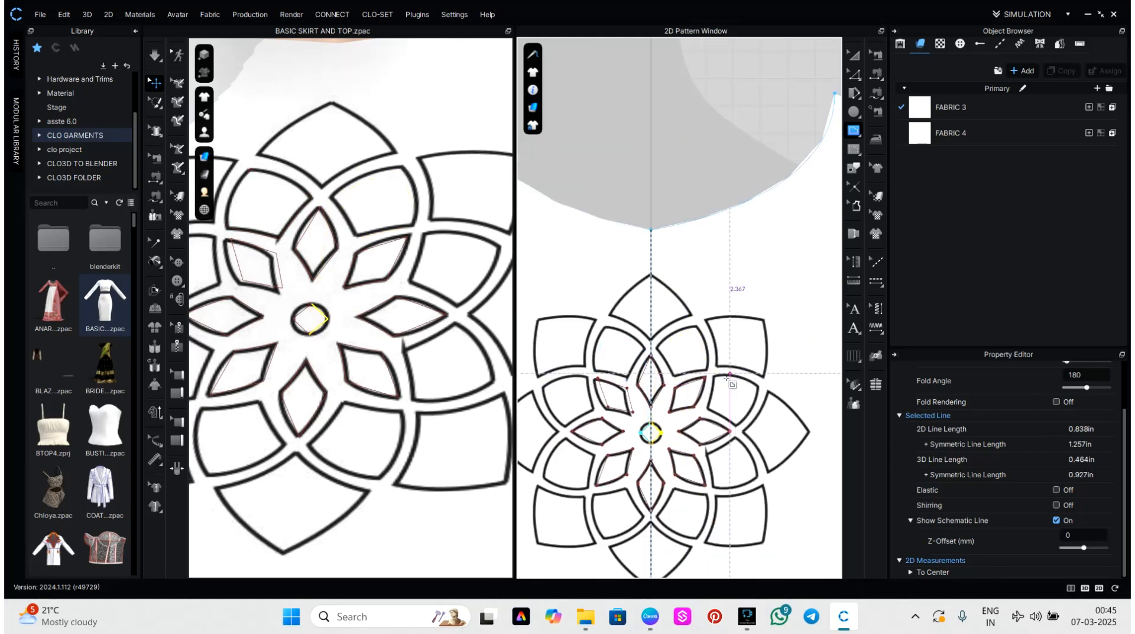
Step: Trace the middle-ring petal just right of the centre line above the circle as a closed four-point internal polygon, about 2.24 in around
{"action": "scroll", "coordinate": [661, 362], "scroll_direction": "up", "scroll_amount": 3}
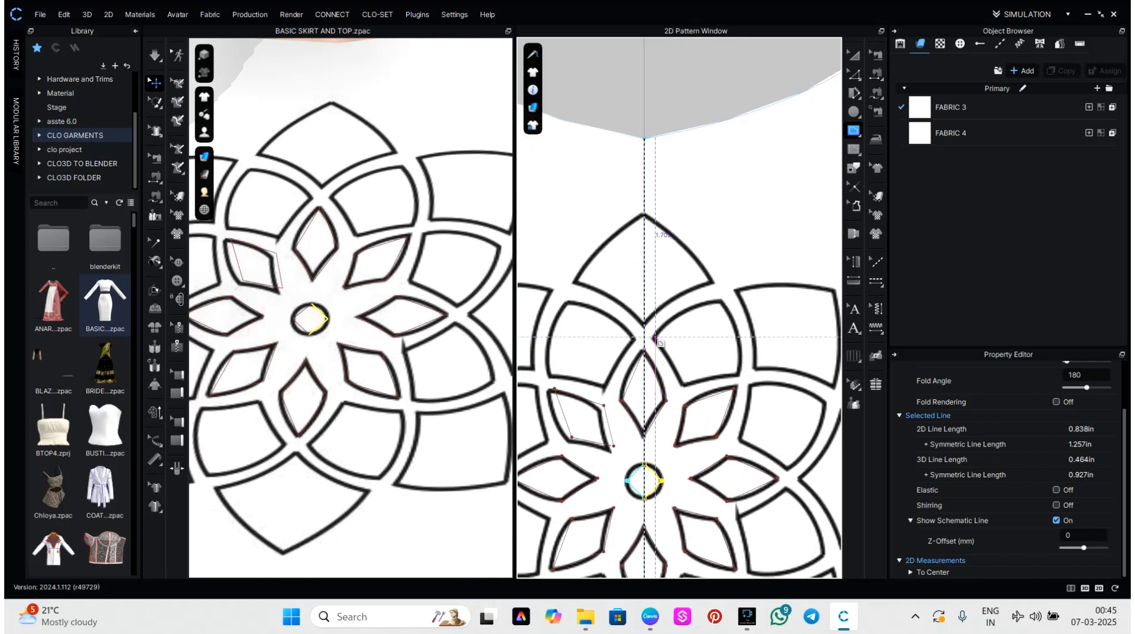
{"action": "left_click", "coordinate": [654, 338]}
{"action": "left_click", "coordinate": [681, 381]}
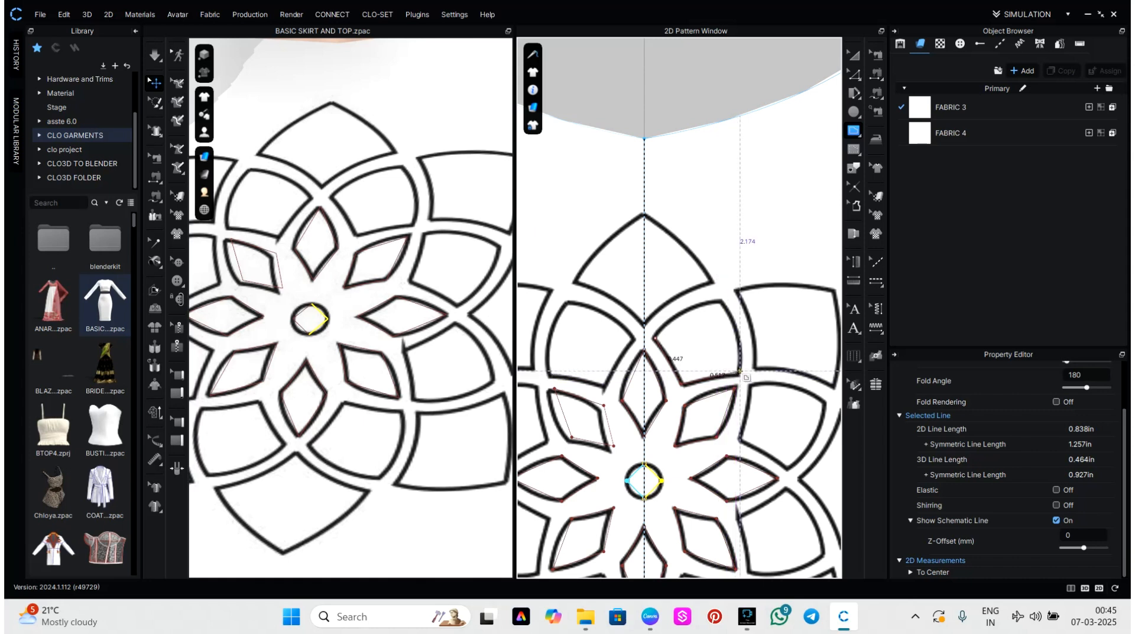
{"action": "left_click", "coordinate": [742, 374]}
{"action": "left_click", "coordinate": [721, 303]}
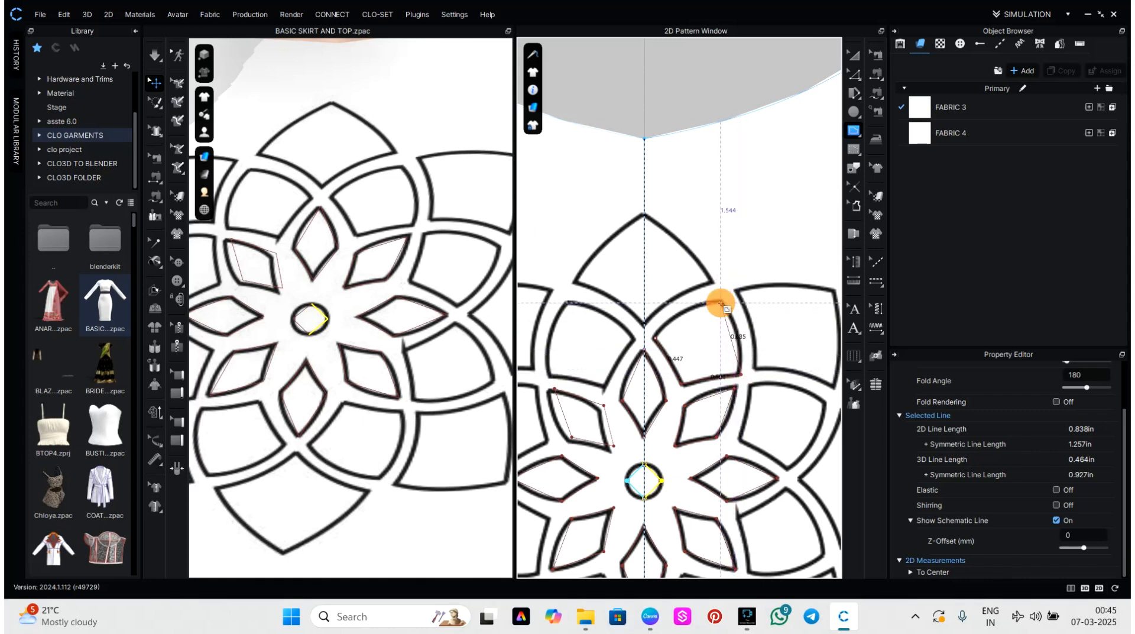
{"action": "left_click", "coordinate": [657, 336]}
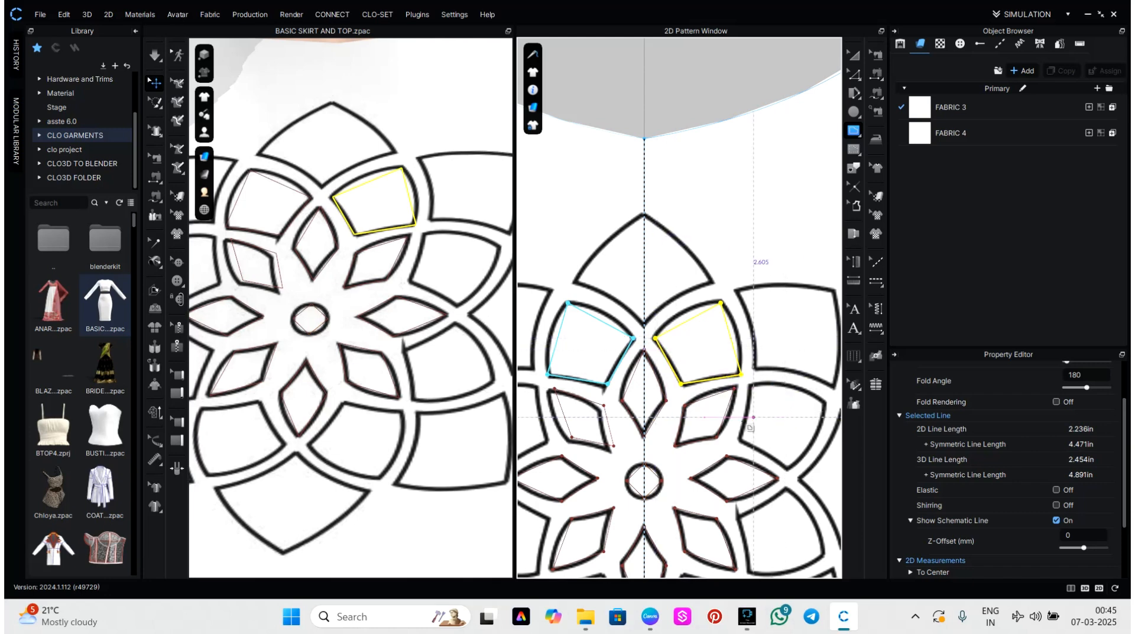
Step: Trace the middle-ring petal just right of the centre line below the circle as a closed four-point internal polygon, about 2.16 in around
{"action": "right_click_drag", "start_coordinate": [735, 427], "coordinate": [734, 221]}
{"action": "left_click", "coordinate": [685, 372]}
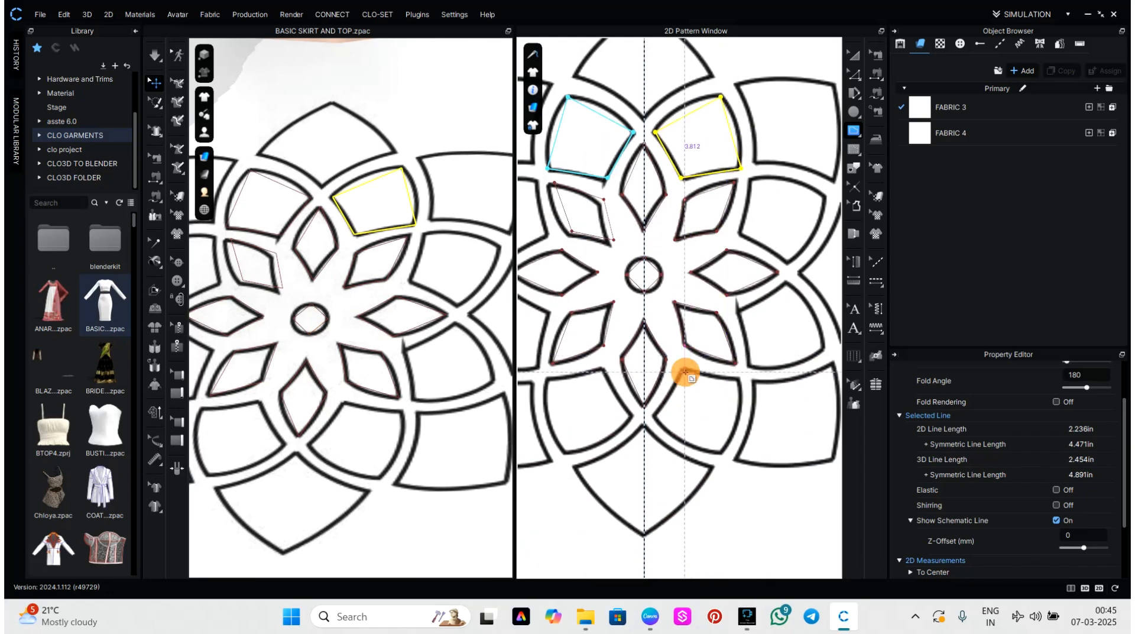
{"action": "left_click", "coordinate": [655, 415]}
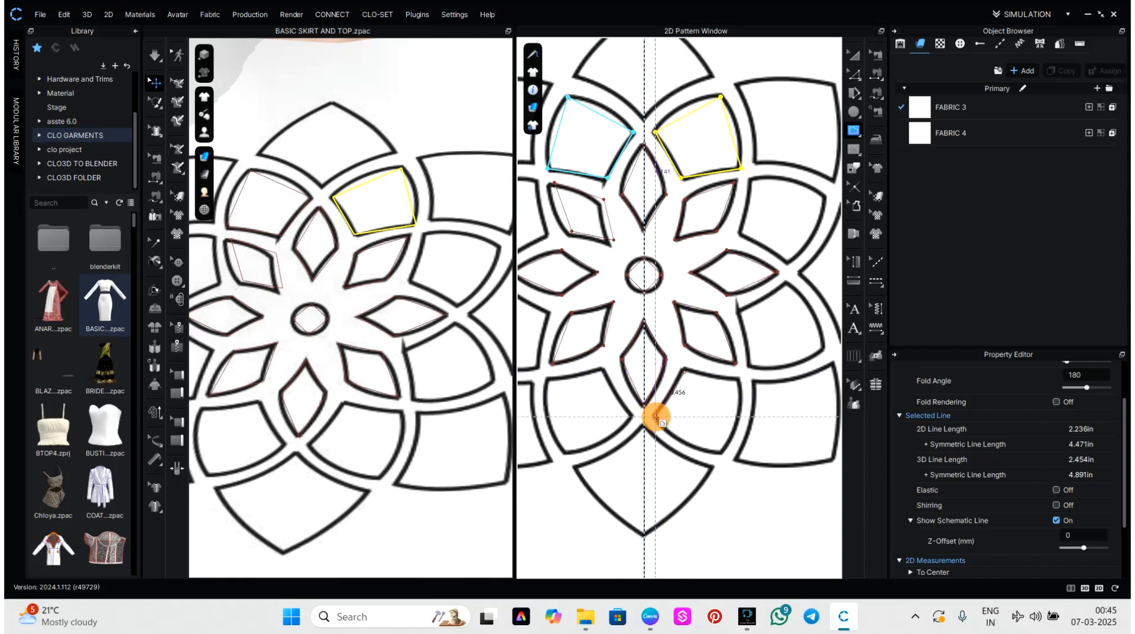
{"action": "left_click", "coordinate": [719, 453]}
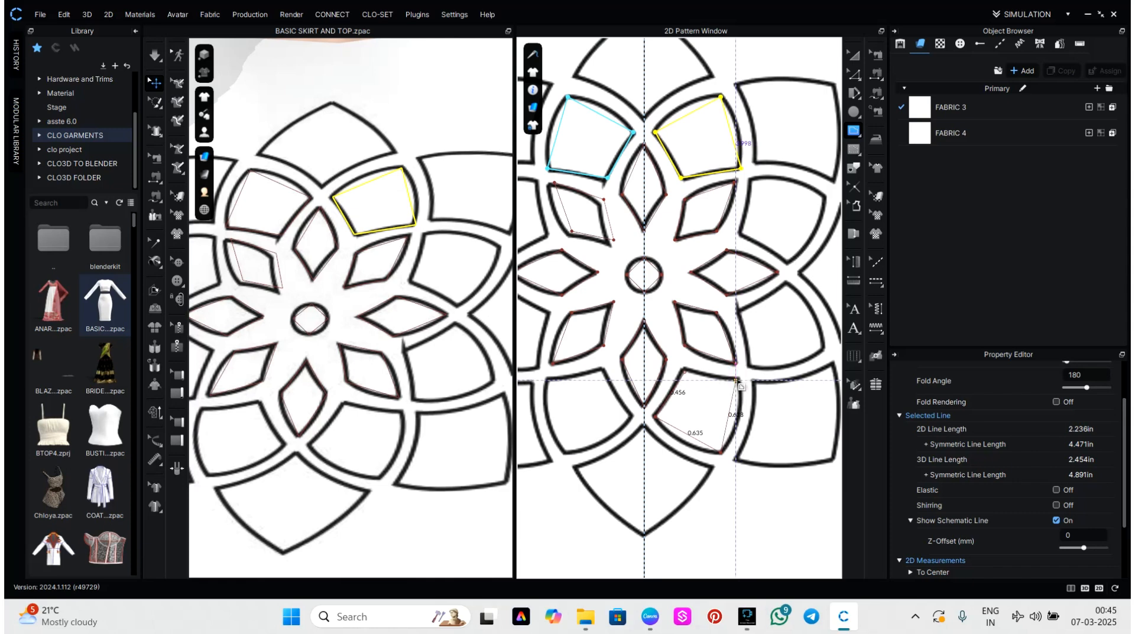
{"action": "left_click", "coordinate": [736, 381]}
{"action": "left_click", "coordinate": [685, 373]}
Step: Trace the middle-ring petal directly above the horizontal right inner petal as a closed four-point internal polygon, about 2.27 in around
{"action": "scroll", "coordinate": [756, 349], "scroll_direction": "down", "scroll_amount": 5}
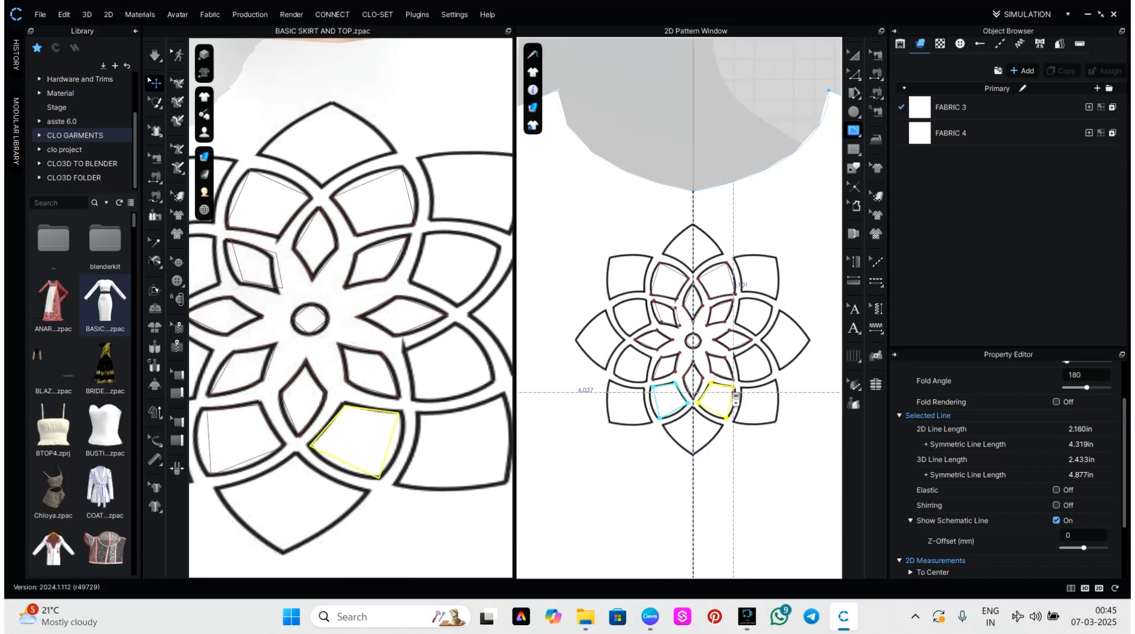
{"action": "scroll", "coordinate": [751, 346], "scroll_direction": "up", "scroll_amount": 6}
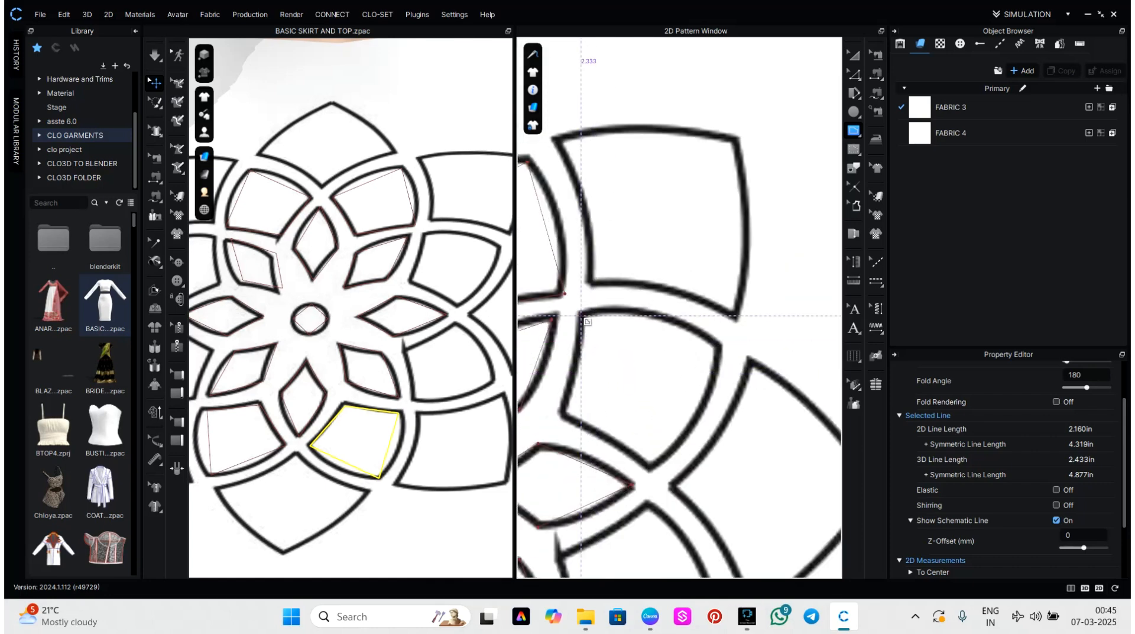
{"action": "left_click", "coordinate": [581, 311]}
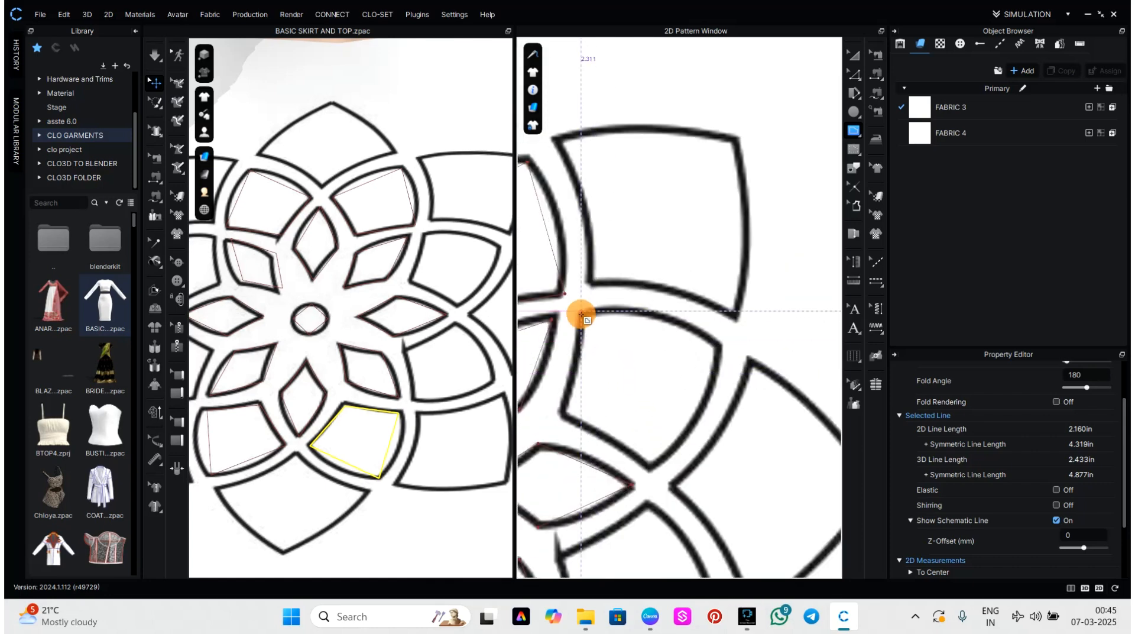
{"action": "left_click", "coordinate": [561, 414]}
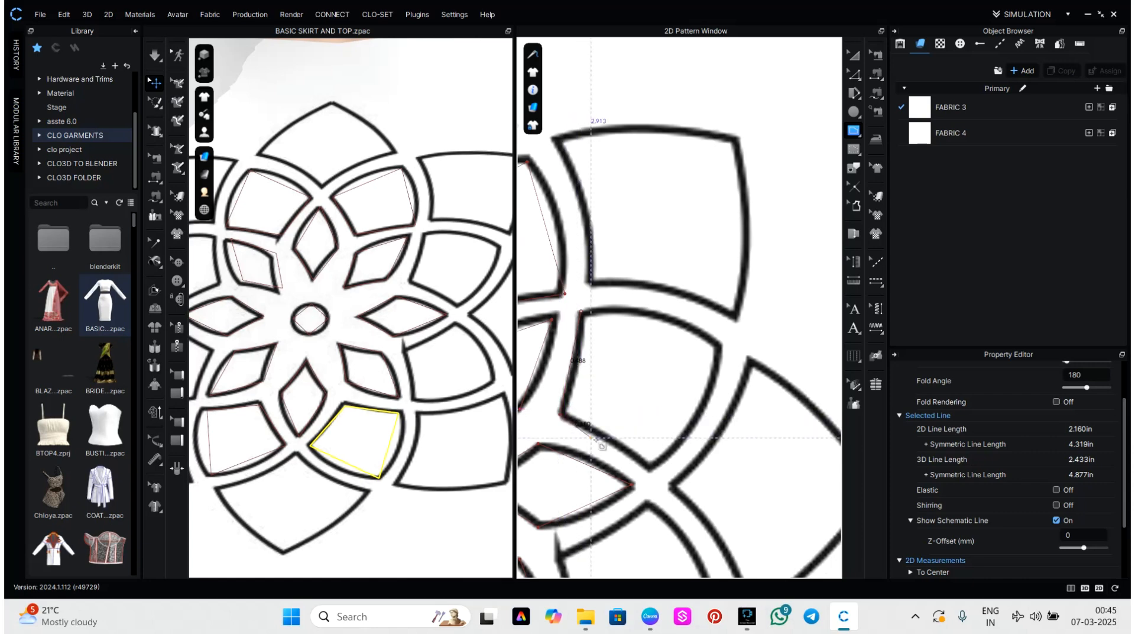
{"action": "left_click", "coordinate": [651, 466]}
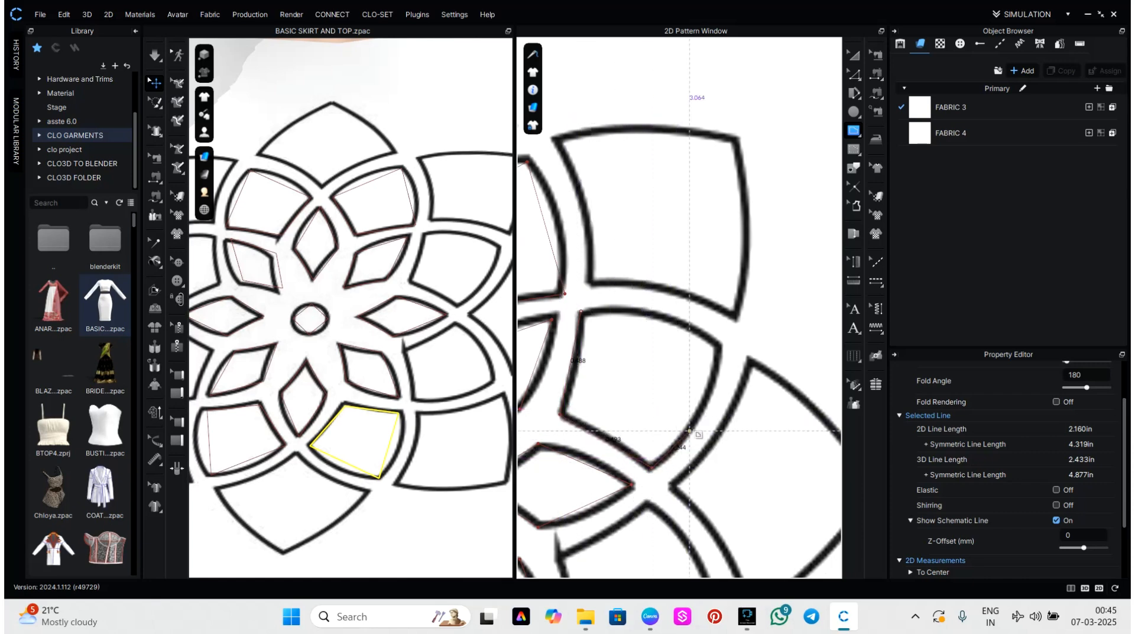
{"action": "left_click", "coordinate": [717, 345]}
{"action": "left_click", "coordinate": [582, 311]}
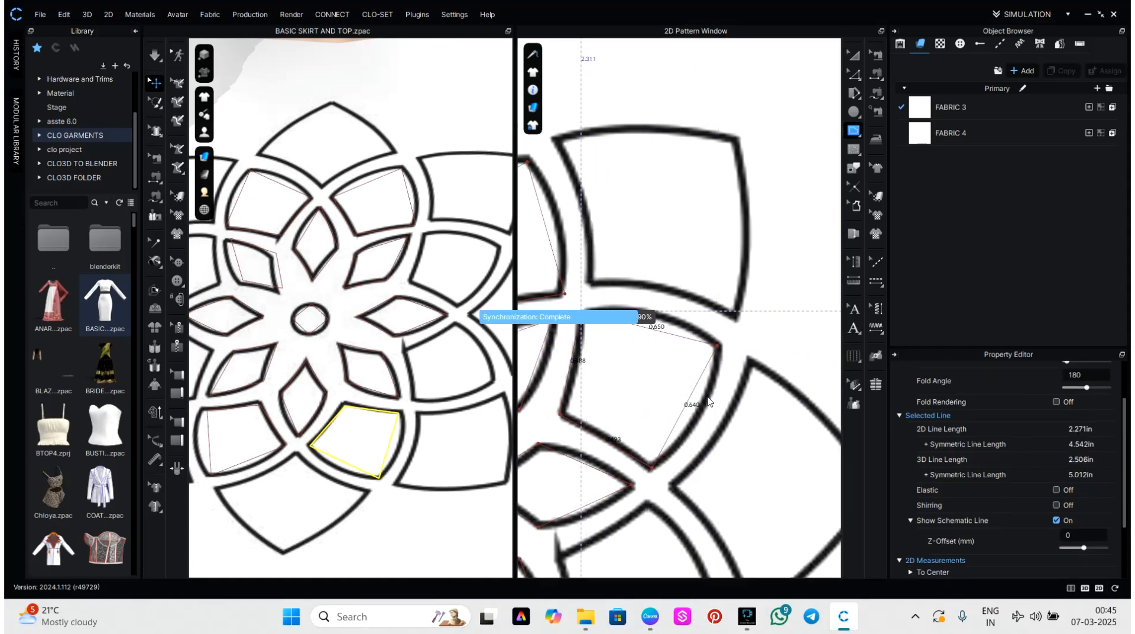
Step: Trace the upper-right outer petal as a closed four-point internal polygon, about 3.06 in around
{"action": "scroll", "coordinate": [729, 404], "scroll_direction": "down", "scroll_amount": 1}
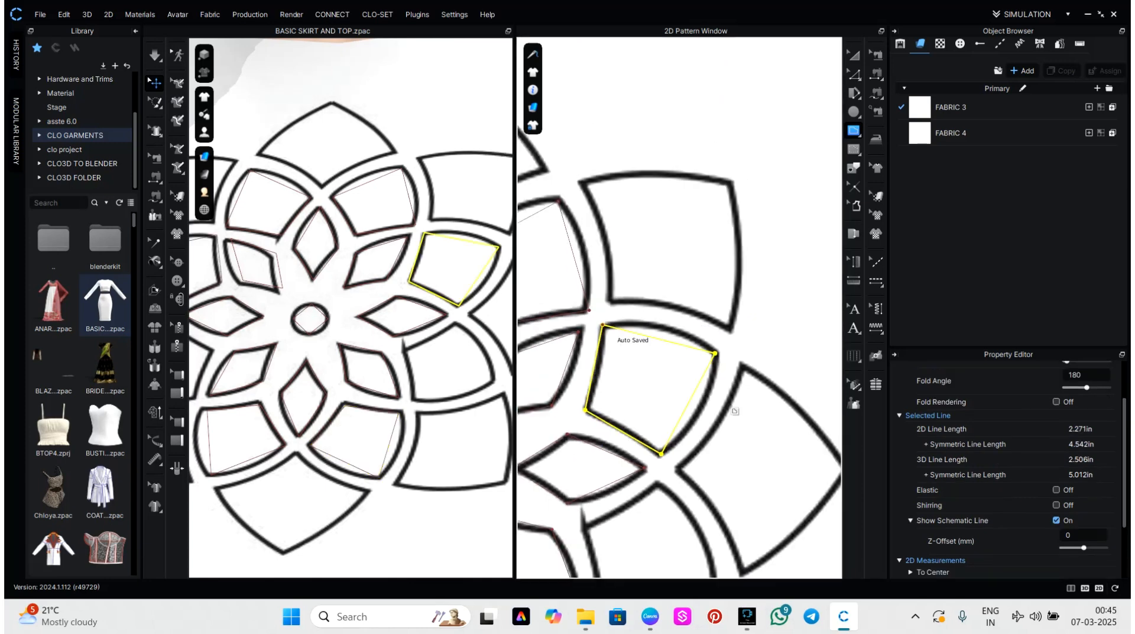
{"action": "middle_click_drag", "start_coordinate": [672, 339], "coordinate": [707, 446]}
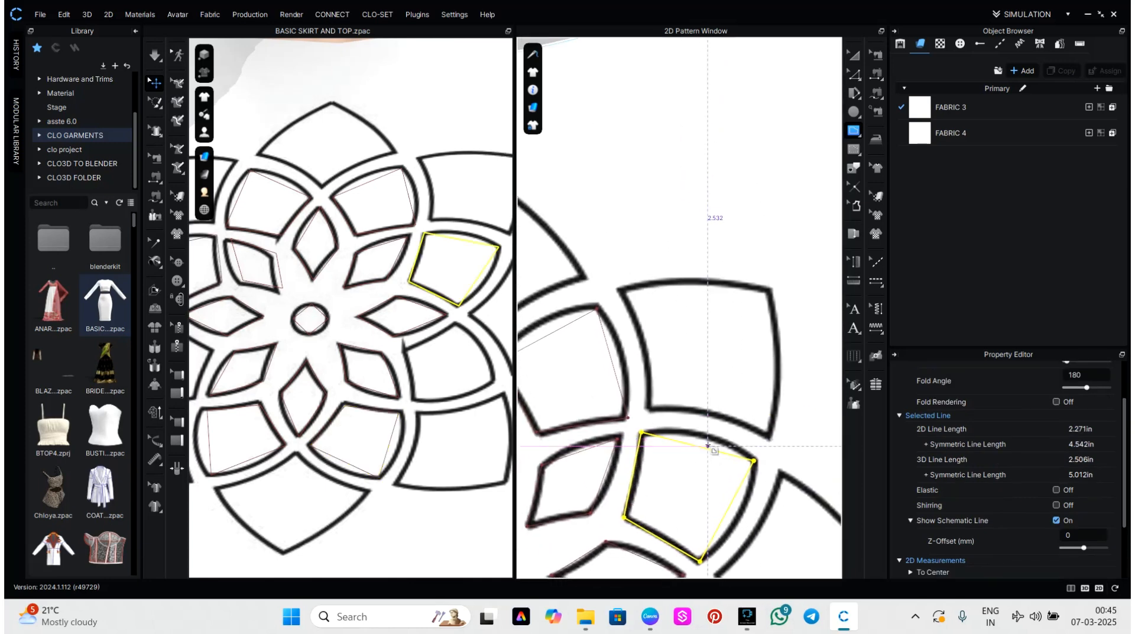
{"action": "left_click", "coordinate": [619, 289]}
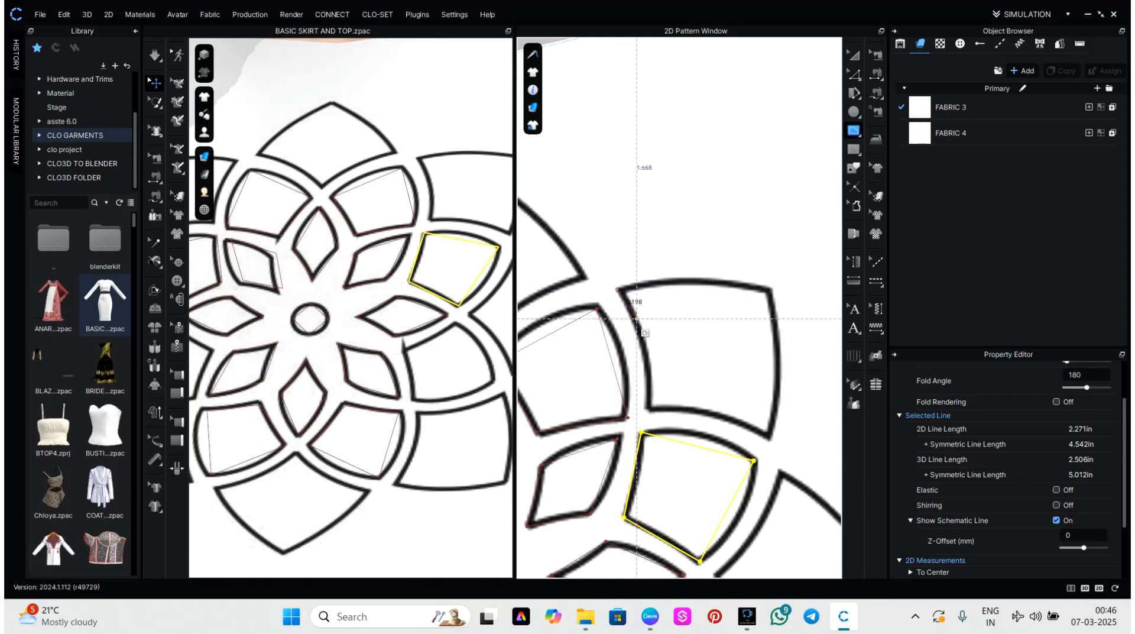
{"action": "left_click", "coordinate": [649, 408]}
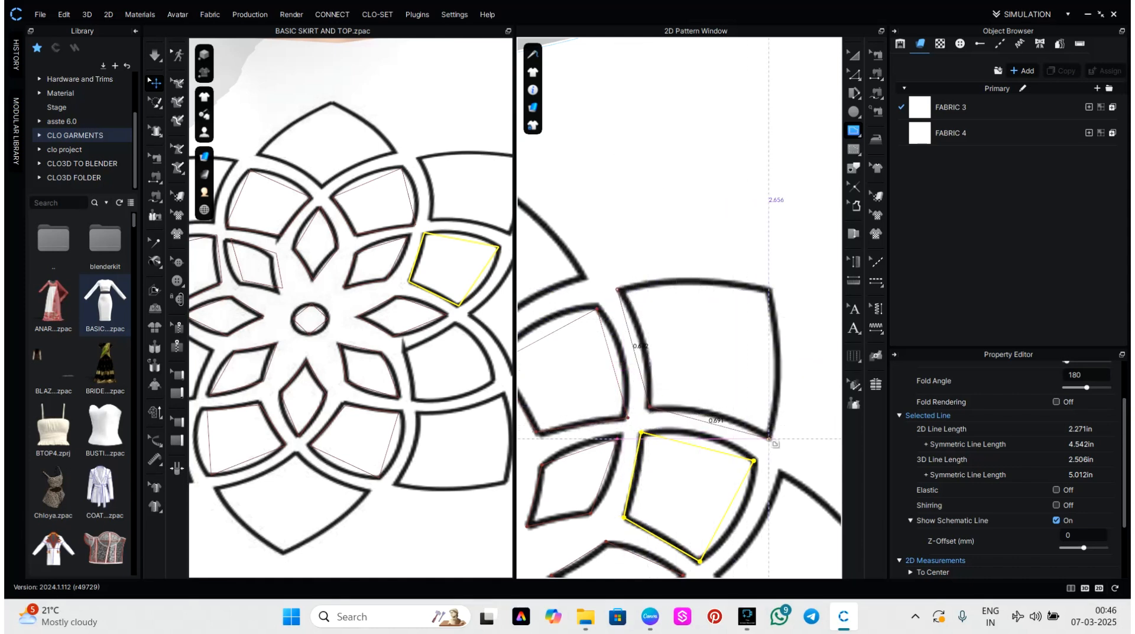
{"action": "left_click", "coordinate": [769, 439]}
{"action": "left_click", "coordinate": [769, 289]}
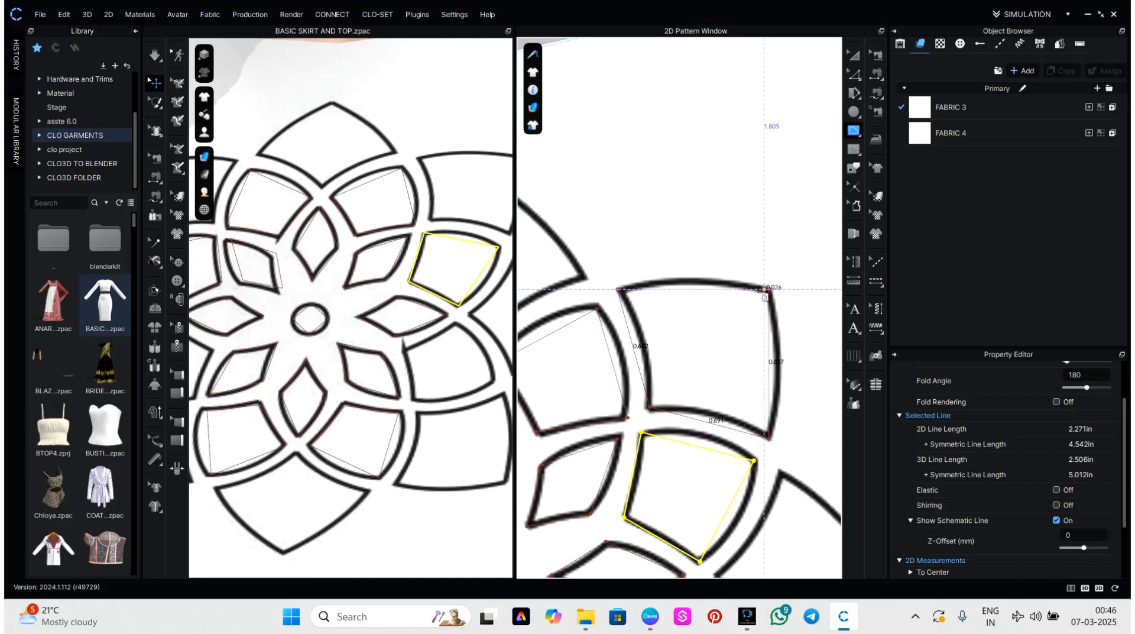
{"action": "left_click", "coordinate": [619, 289]}
{"action": "scroll", "coordinate": [619, 292], "scroll_direction": "down", "scroll_amount": 5}
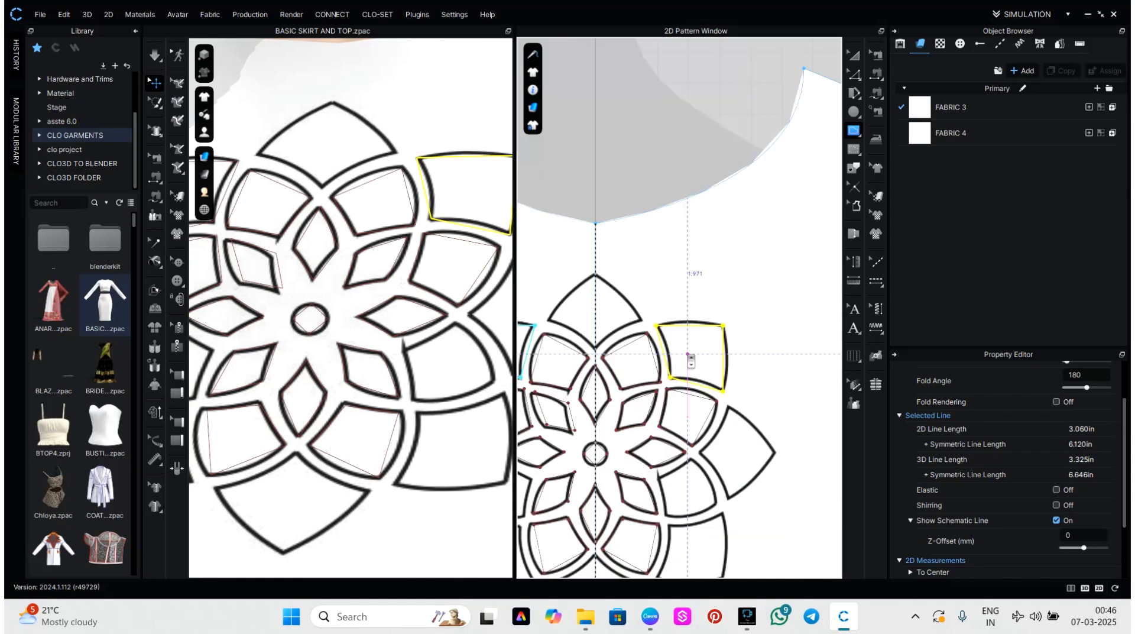
Step: Trace the middle-ring petal directly below the horizontal right inner petal as a closed four-point internal polygon, about 2.22 in around
{"action": "scroll", "coordinate": [710, 350], "scroll_direction": "up", "scroll_amount": 5}
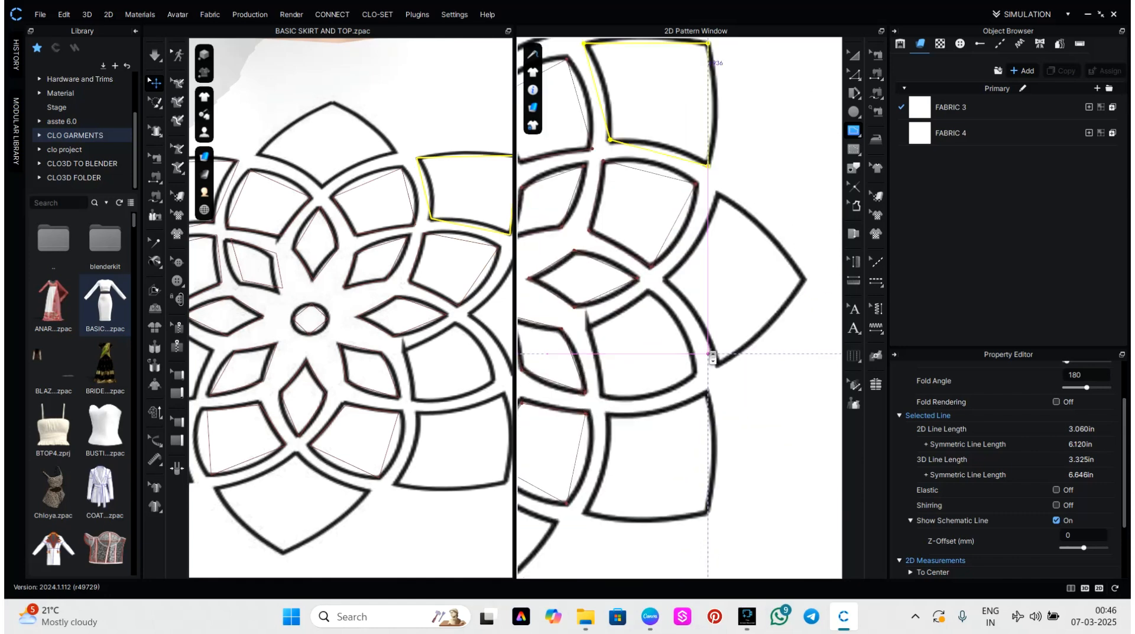
{"action": "left_click", "coordinate": [649, 292]}
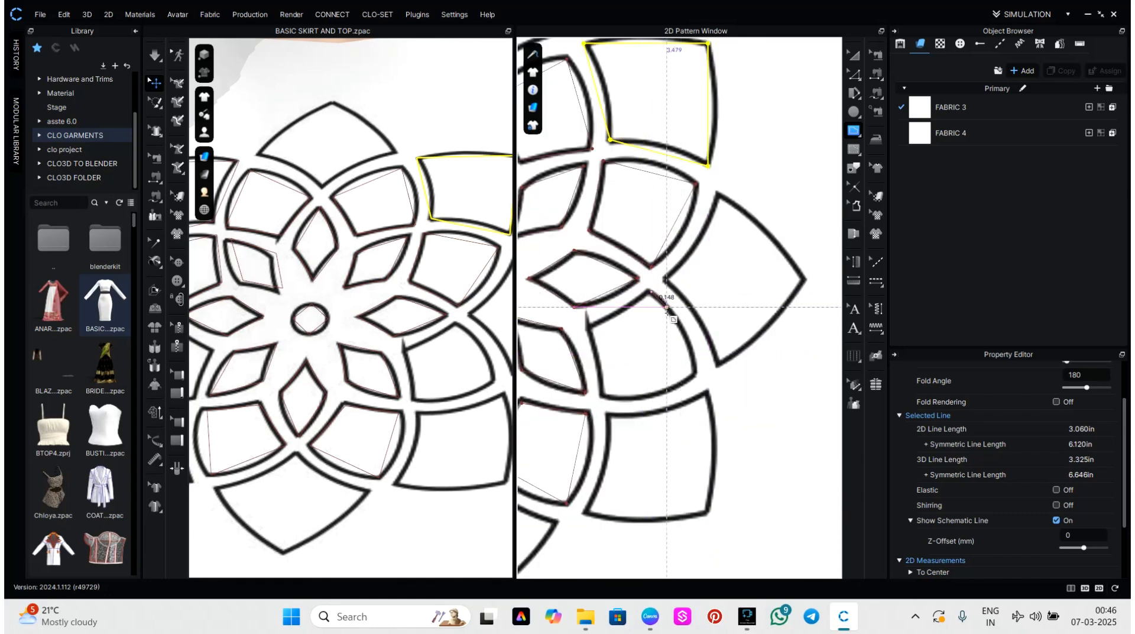
{"action": "left_click", "coordinate": [692, 370]}
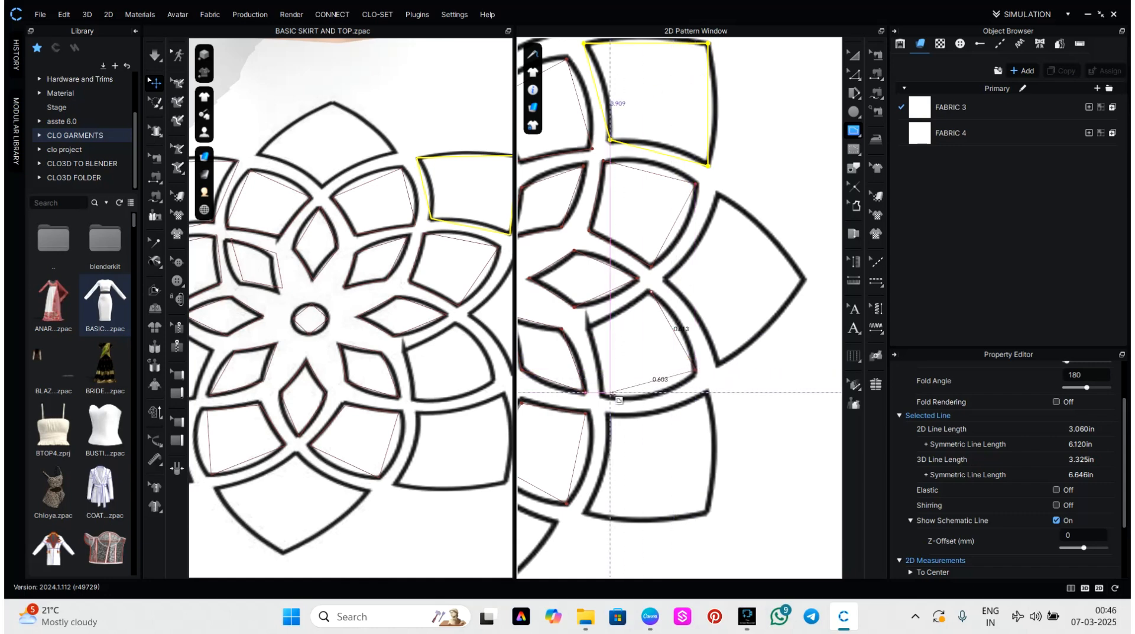
{"action": "left_click", "coordinate": [602, 393]}
{"action": "left_click", "coordinate": [589, 323]}
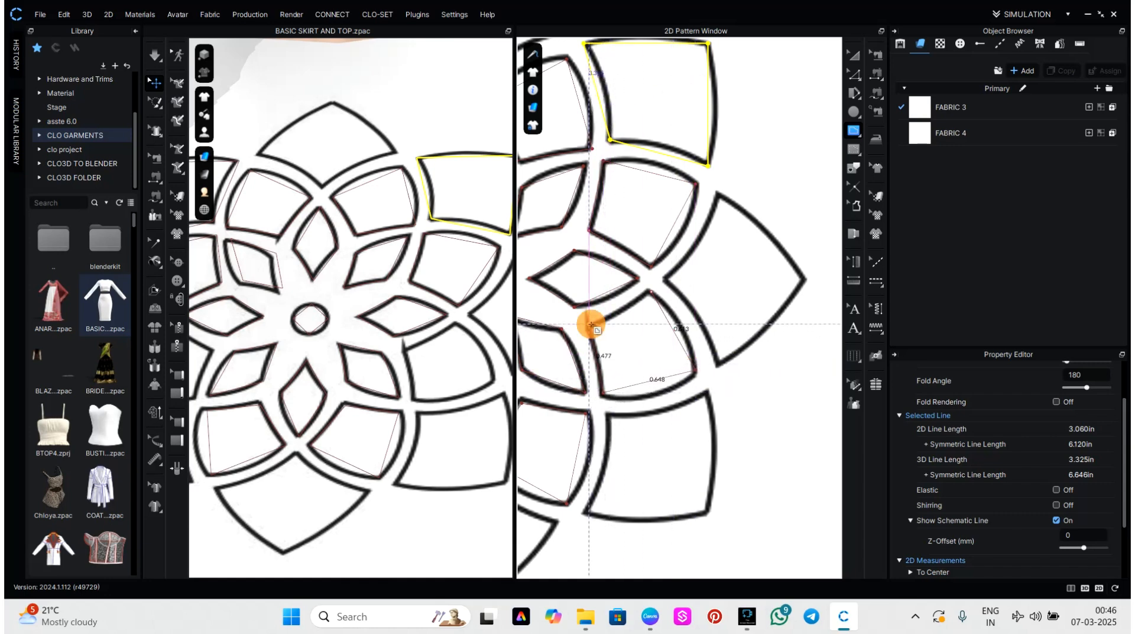
{"action": "left_click", "coordinate": [652, 291]}
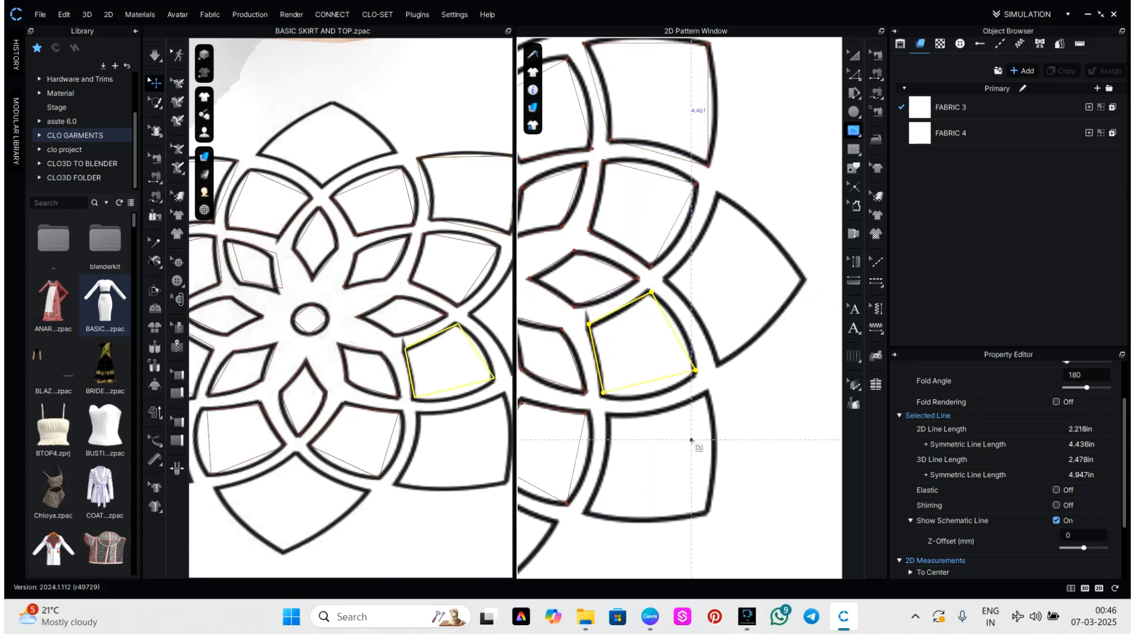
Step: Trace the lower-right outer petal as a closed four-point internal polygon, about 3.07 in around
{"action": "scroll", "coordinate": [689, 443], "scroll_direction": "down", "scroll_amount": 3}
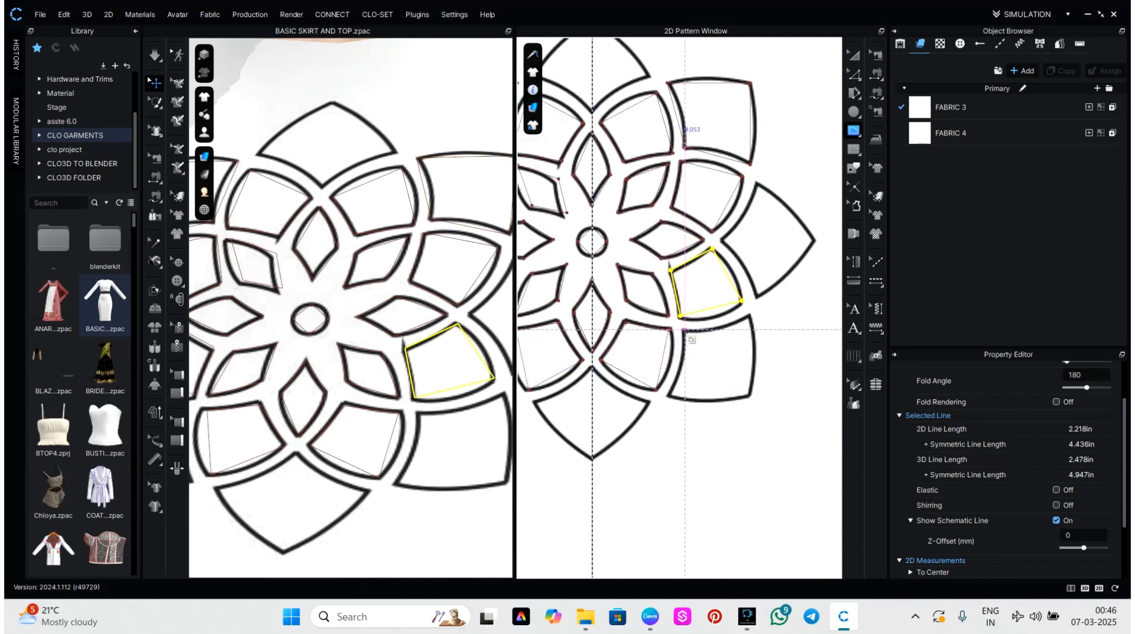
{"action": "left_click", "coordinate": [685, 334]}
{"action": "left_click", "coordinate": [669, 394]}
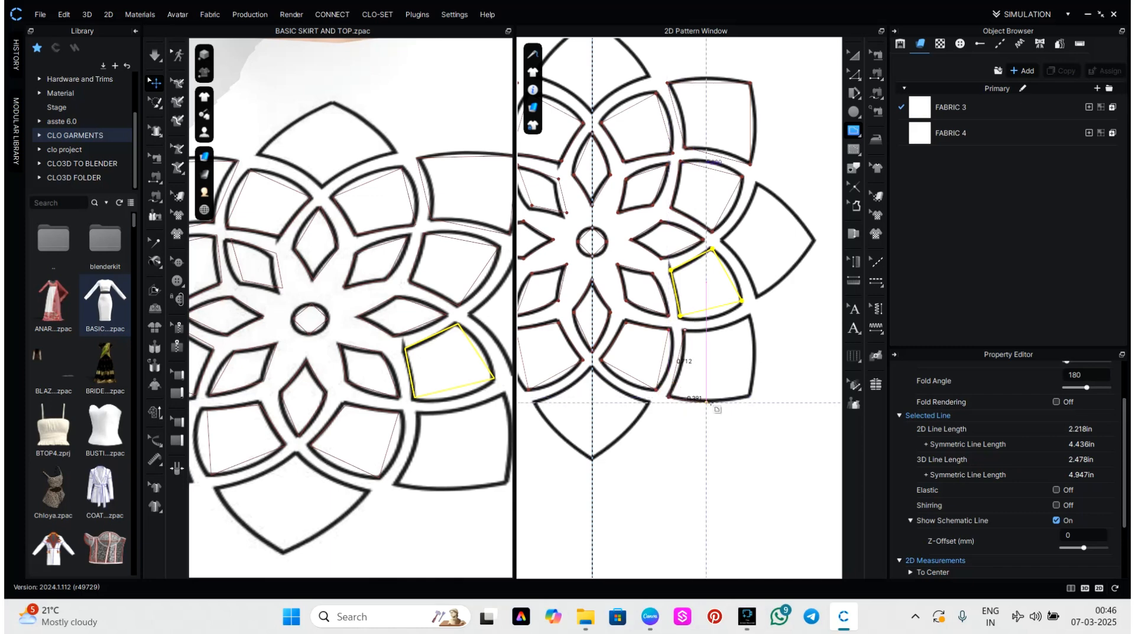
{"action": "left_click", "coordinate": [751, 396]}
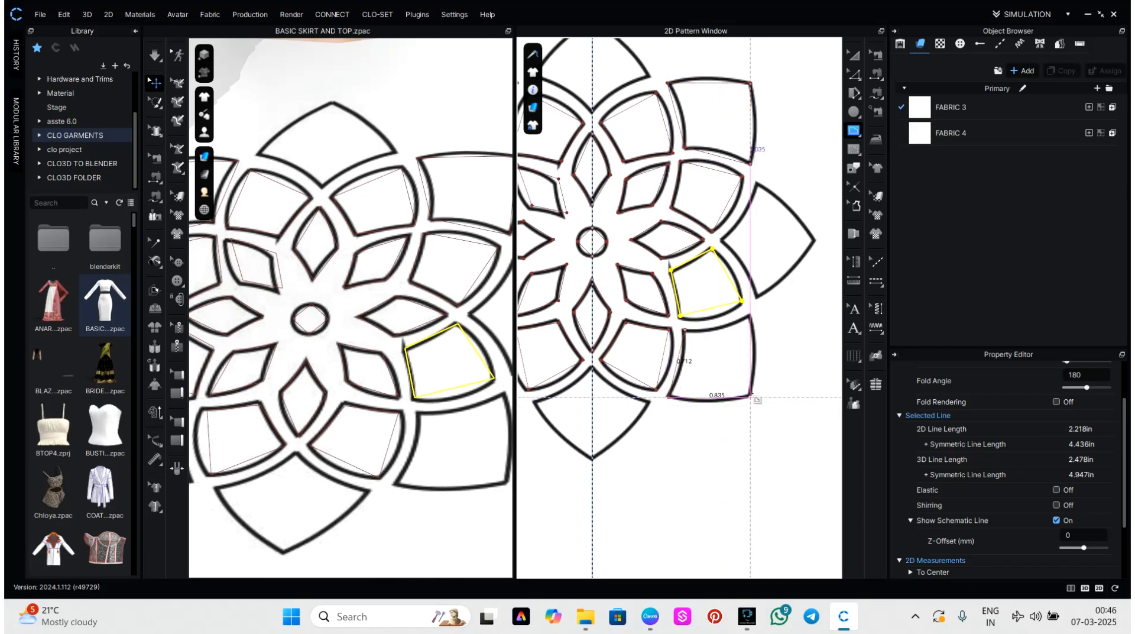
{"action": "left_click", "coordinate": [752, 316]}
{"action": "left_click", "coordinate": [684, 330]}
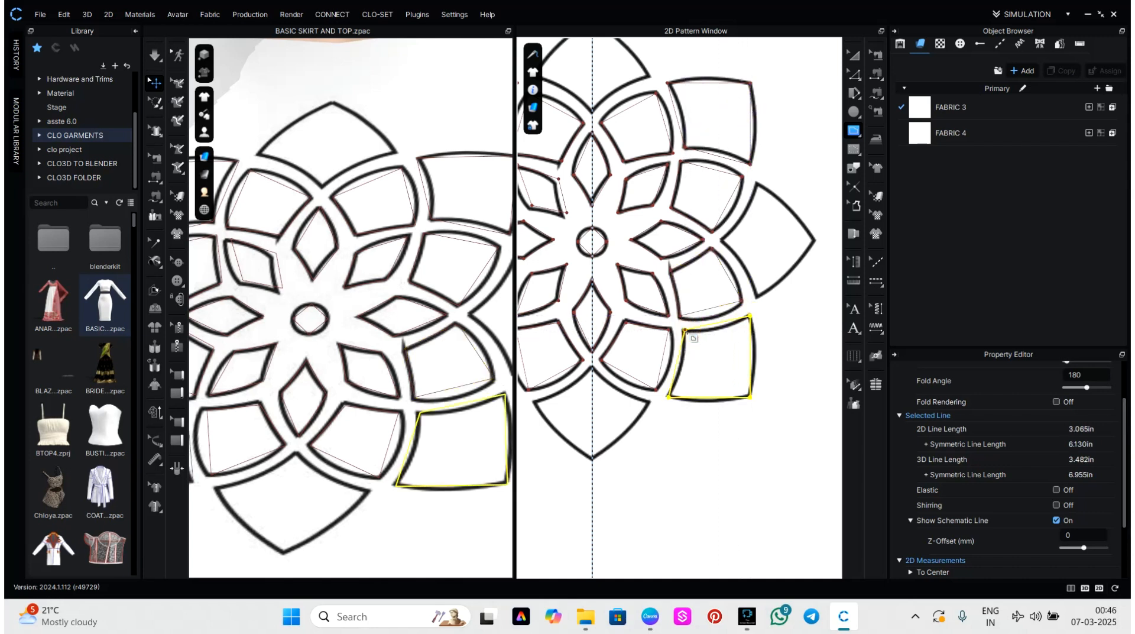
Step: Trace the right half of the bottom outer petal as a three-point internal line ending on the centre line, about 1.47 in long
{"action": "middle_click_drag", "start_coordinate": [683, 410], "coordinate": [771, 395]}
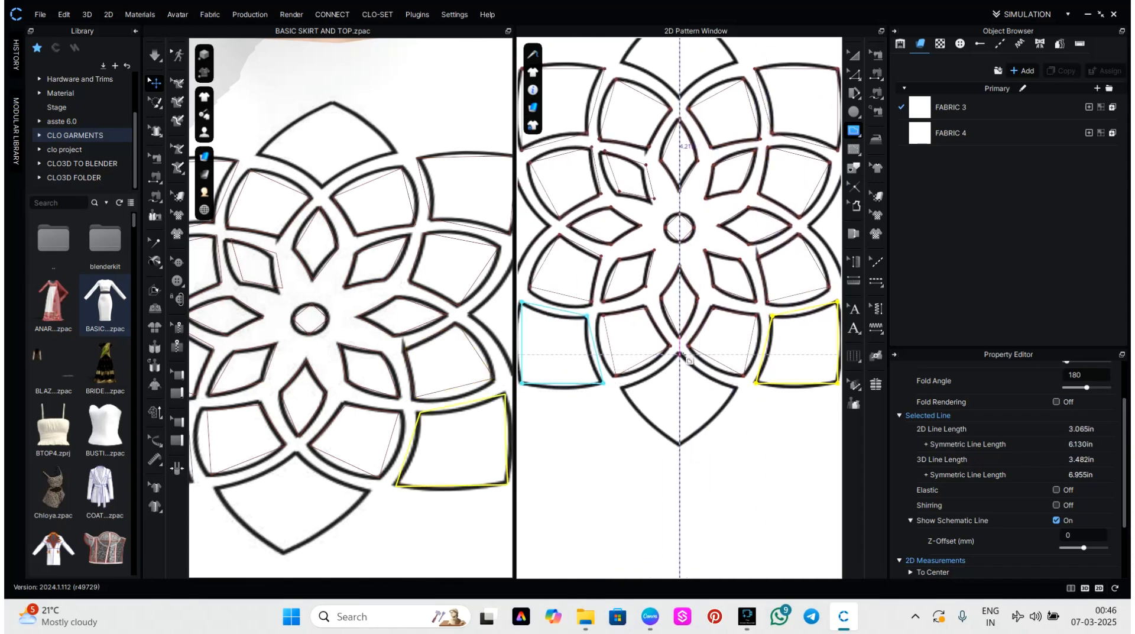
{"action": "left_click", "coordinate": [735, 389]}
{"action": "left_click", "coordinate": [680, 443]}
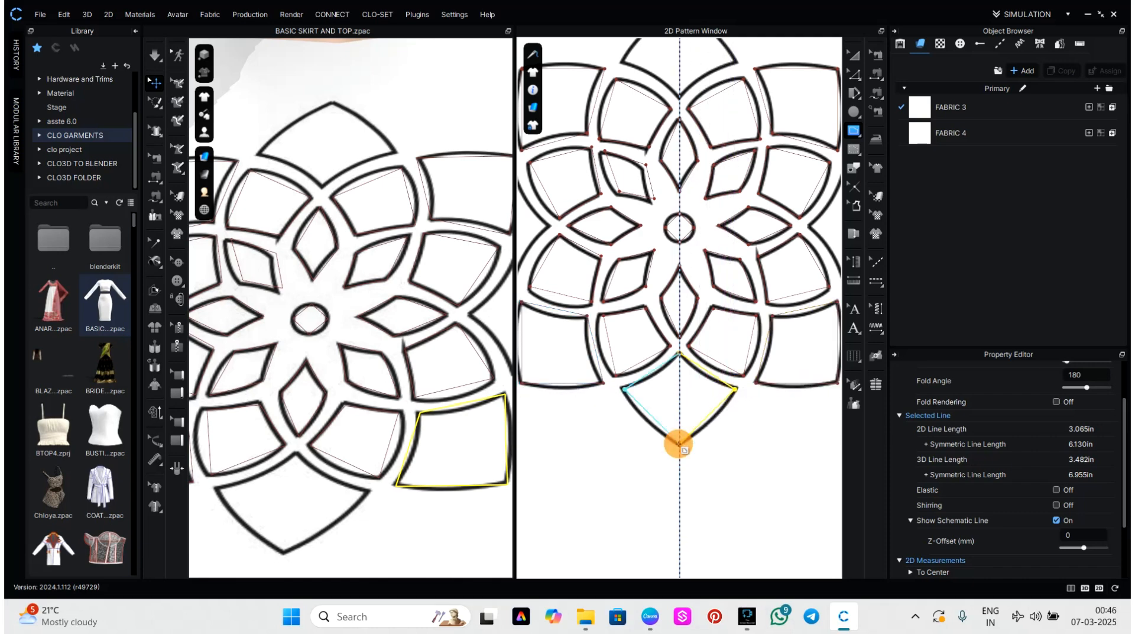
Step: Trace the pointed outer petal at the far right of the flower as a closed four-point internal polygon, about 3.03 in around
{"action": "scroll", "coordinate": [700, 462], "scroll_direction": "down", "scroll_amount": 2}
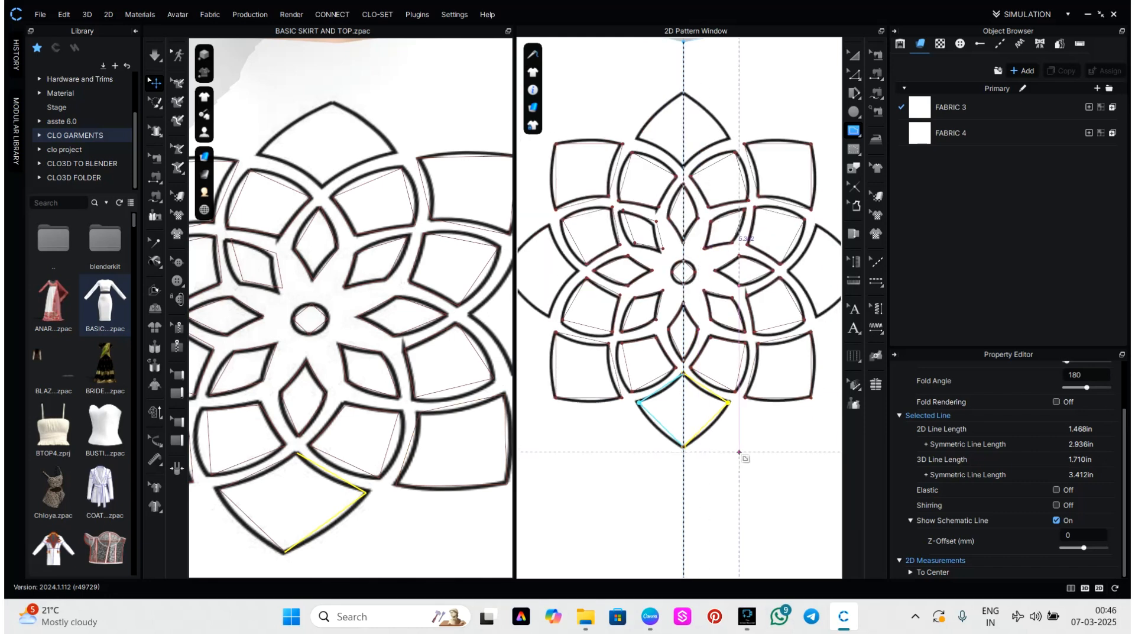
{"action": "right_click_drag", "start_coordinate": [743, 455], "coordinate": [629, 496]}
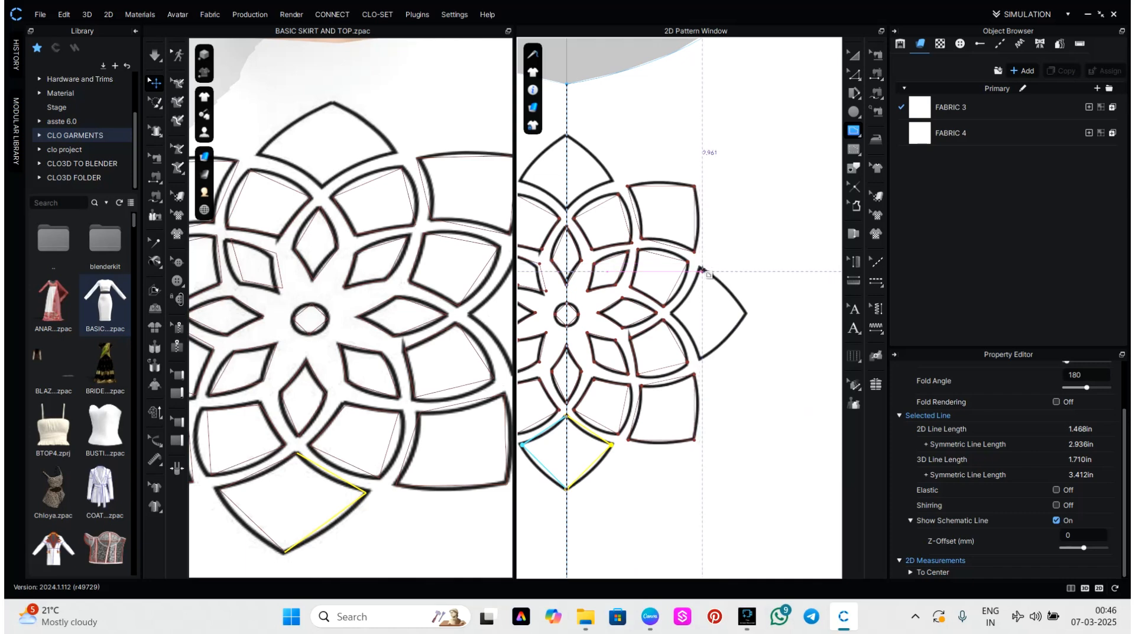
{"action": "scroll", "coordinate": [703, 273], "scroll_direction": "up", "scroll_amount": 3}
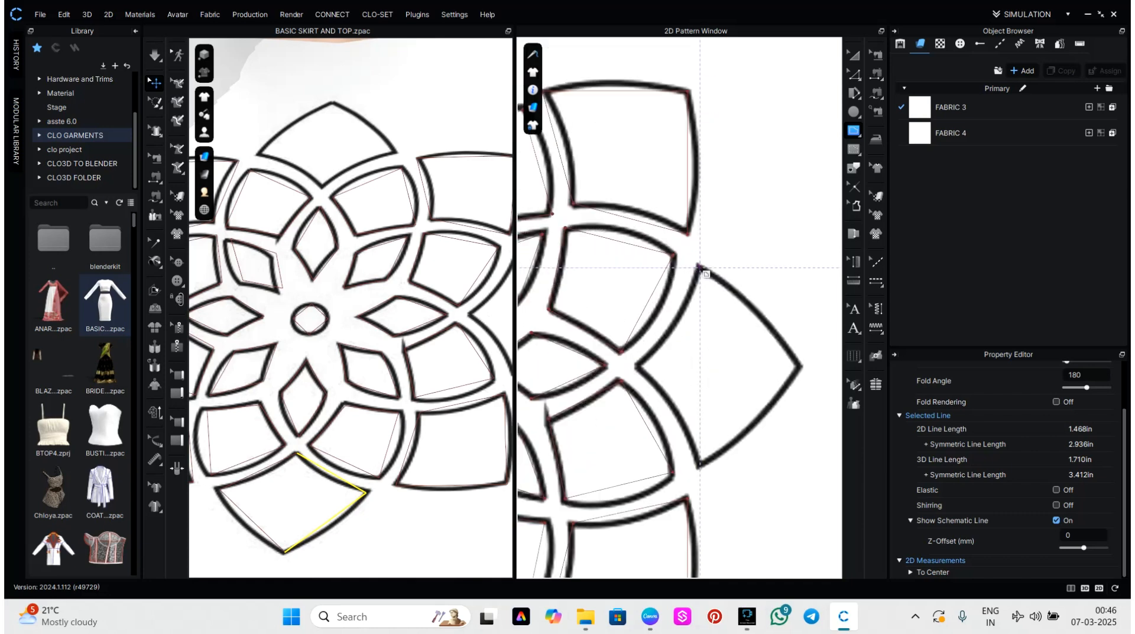
{"action": "left_click", "coordinate": [639, 367]}
{"action": "left_click", "coordinate": [696, 469]}
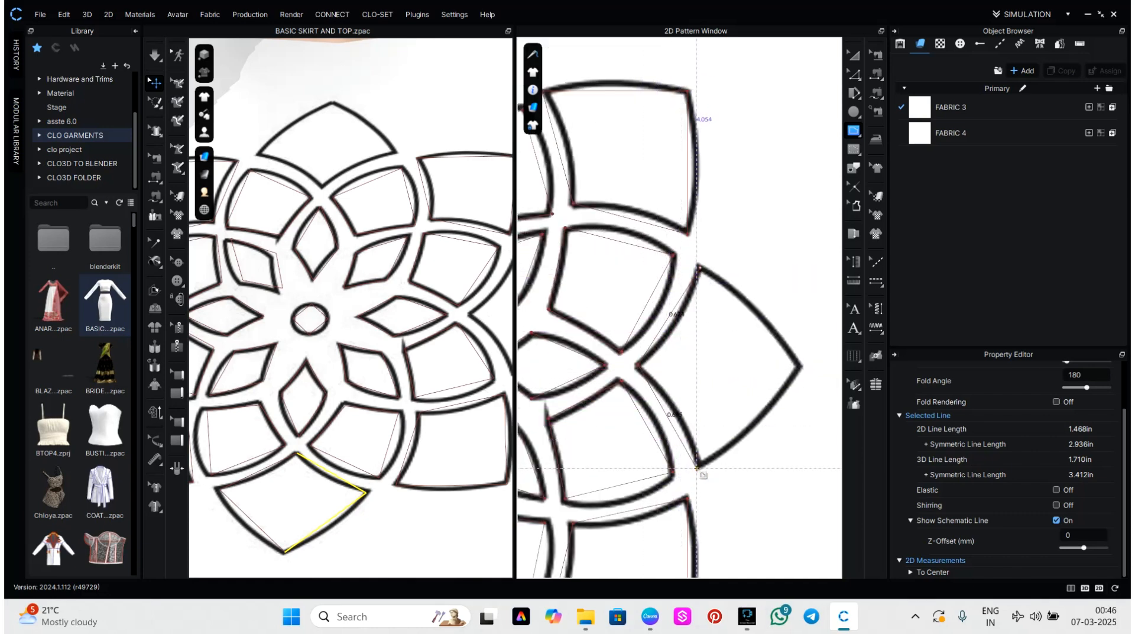
{"action": "left_click", "coordinate": [799, 367]}
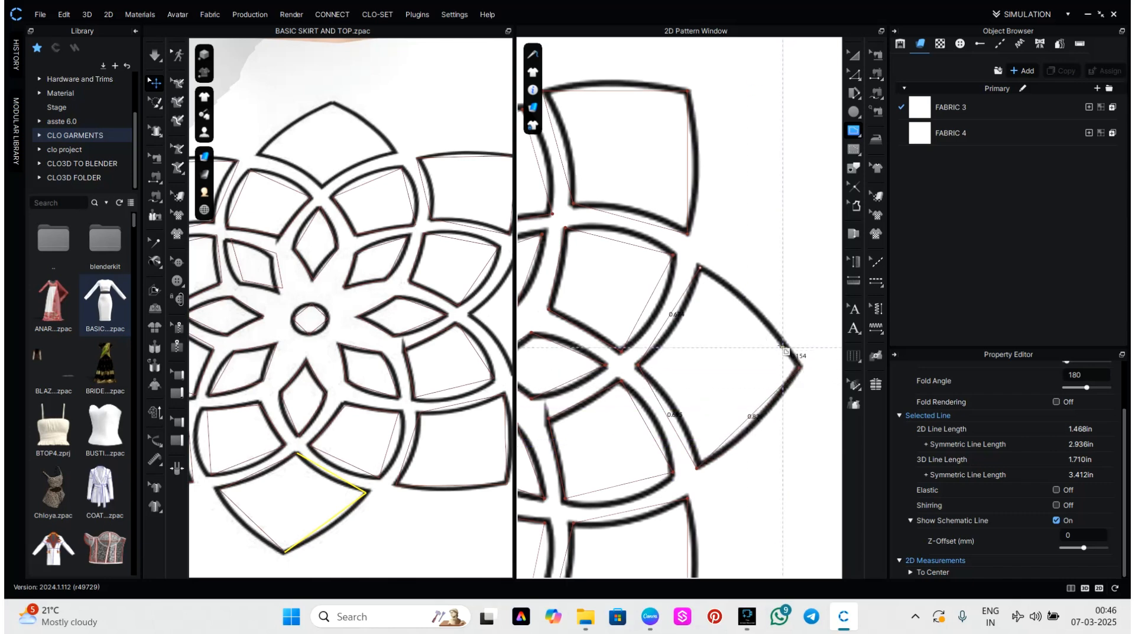
{"action": "left_click", "coordinate": [701, 267]}
{"action": "scroll", "coordinate": [793, 435], "scroll_direction": "down", "scroll_amount": 5}
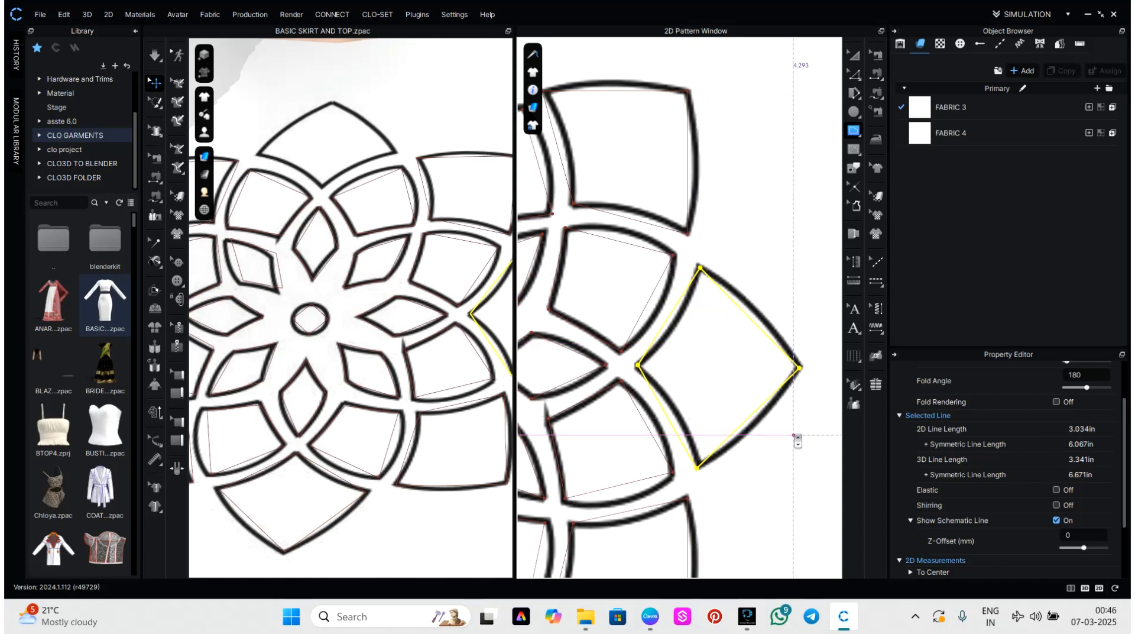
{"action": "scroll", "coordinate": [762, 395], "scroll_direction": "down", "scroll_amount": 2}
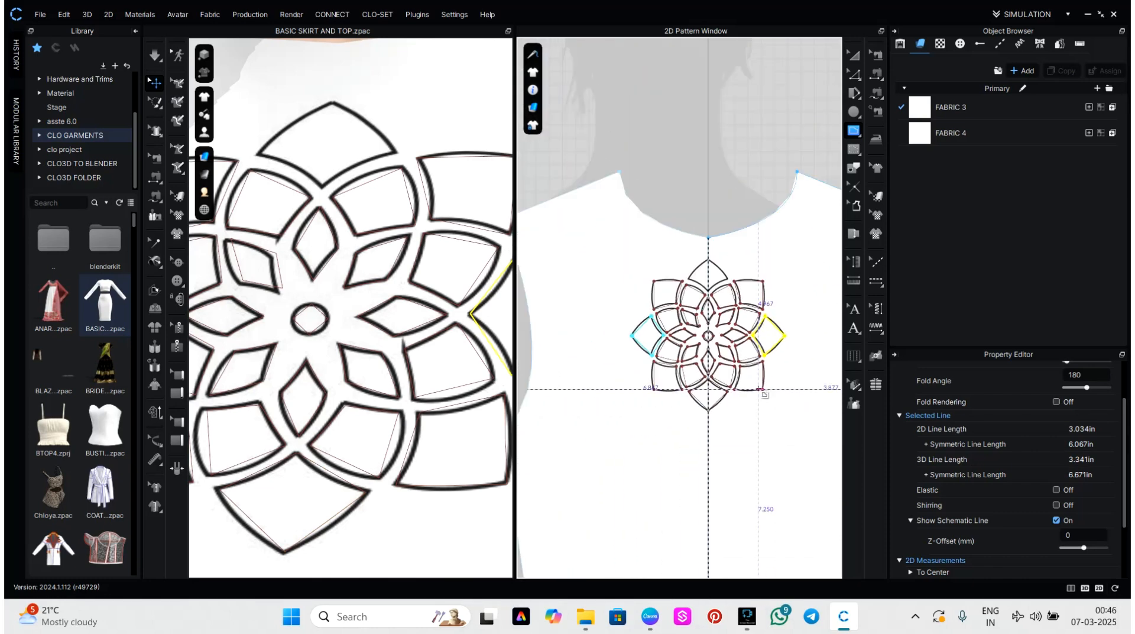
{"action": "left_click", "coordinate": [877, 216]}
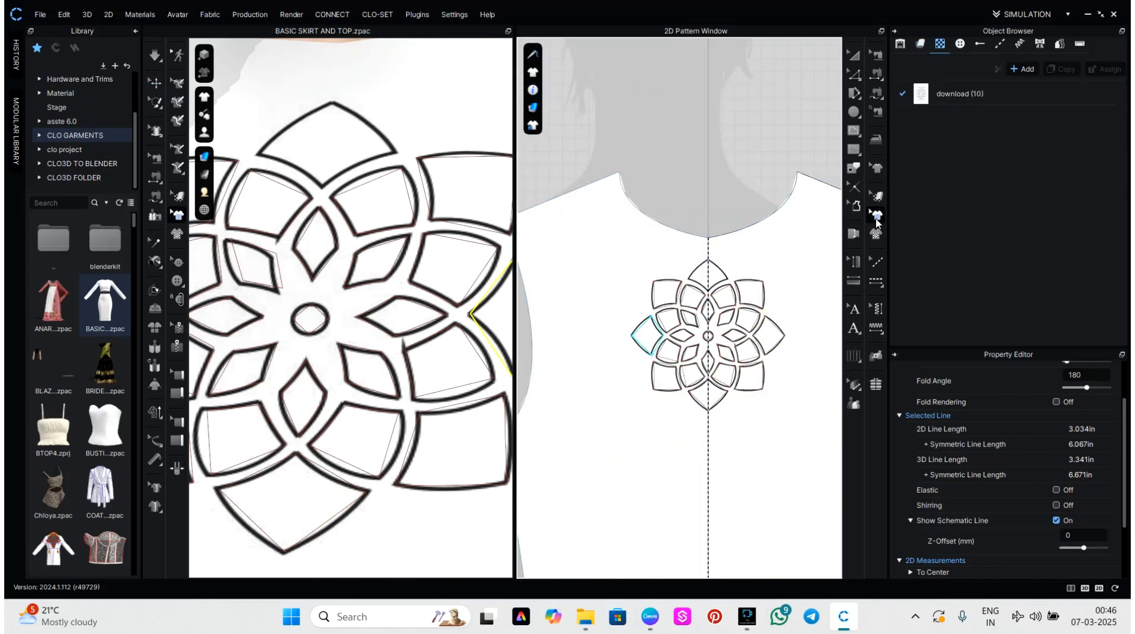
{"action": "left_click", "coordinate": [773, 387]}
{"action": "key", "text": "Delete"}
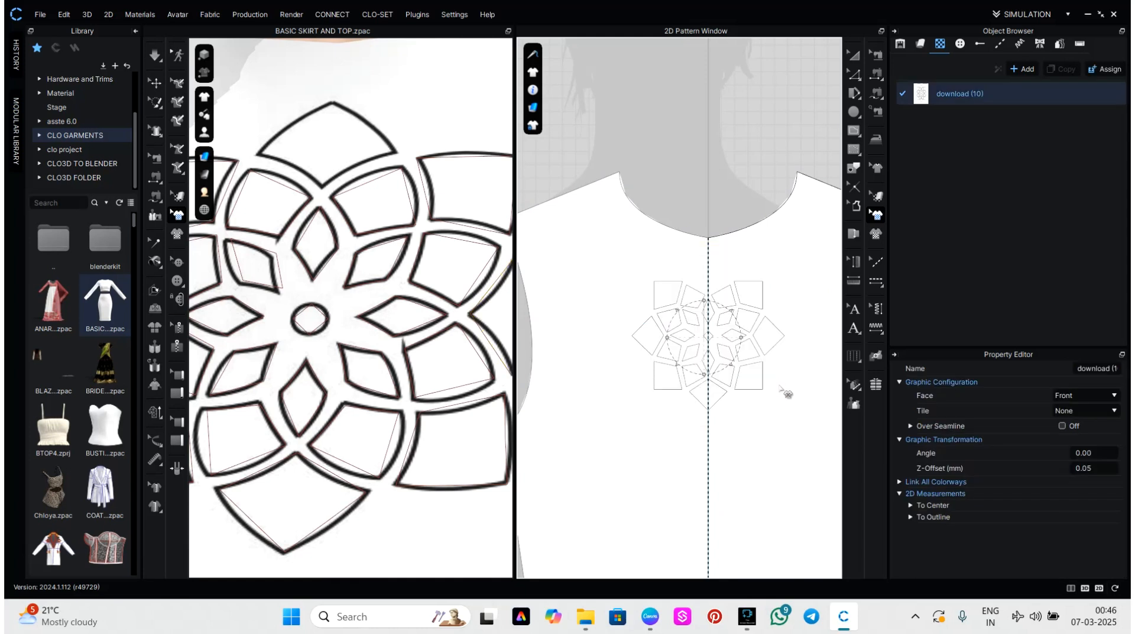
{"action": "middle_click_drag", "start_coordinate": [750, 409], "coordinate": [726, 454]}
{"action": "left_click", "coordinate": [762, 383]}
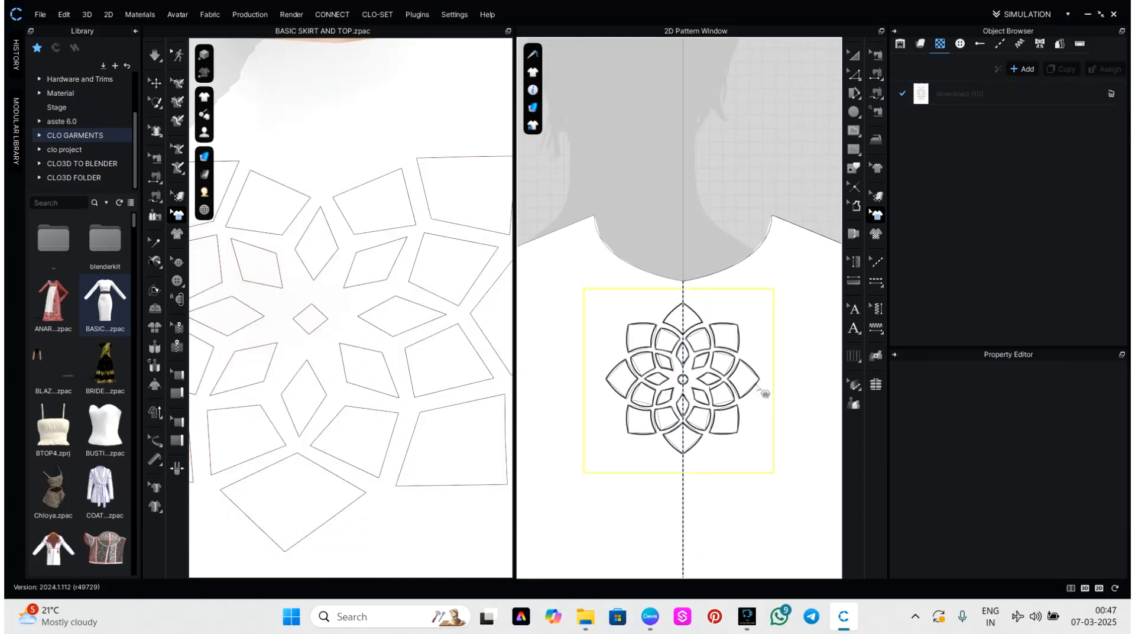
Step: Trace the right half of the top outer petal as a three-point internal line ending on the centre line, about 1.5 in long
{"action": "scroll", "coordinate": [695, 314], "scroll_direction": "up", "scroll_amount": 2}
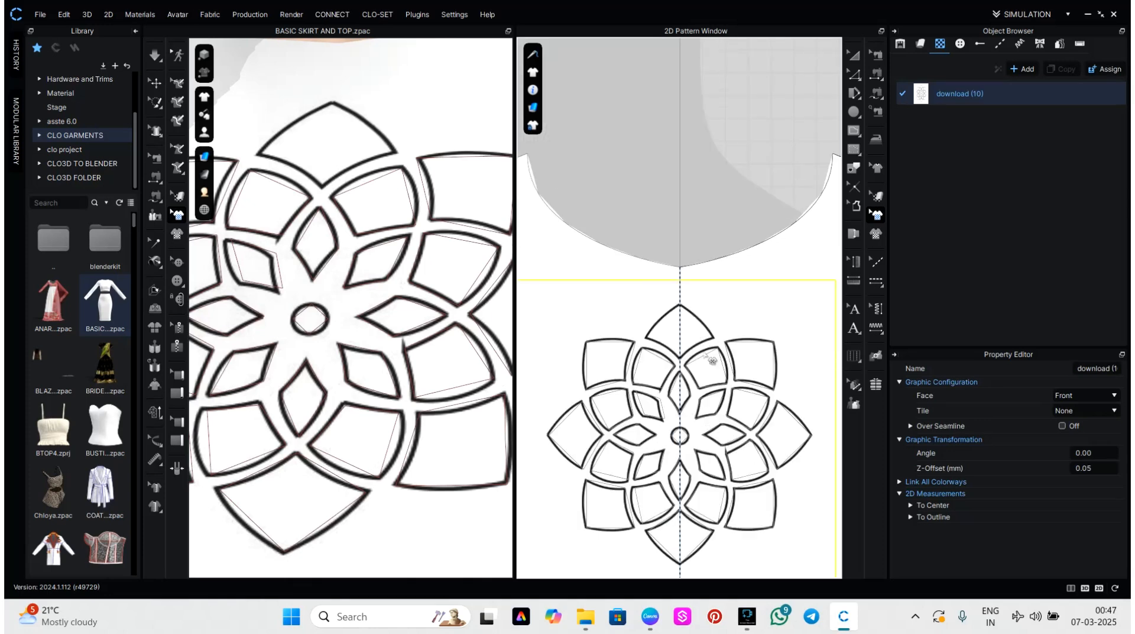
{"action": "left_click", "coordinate": [848, 149]}
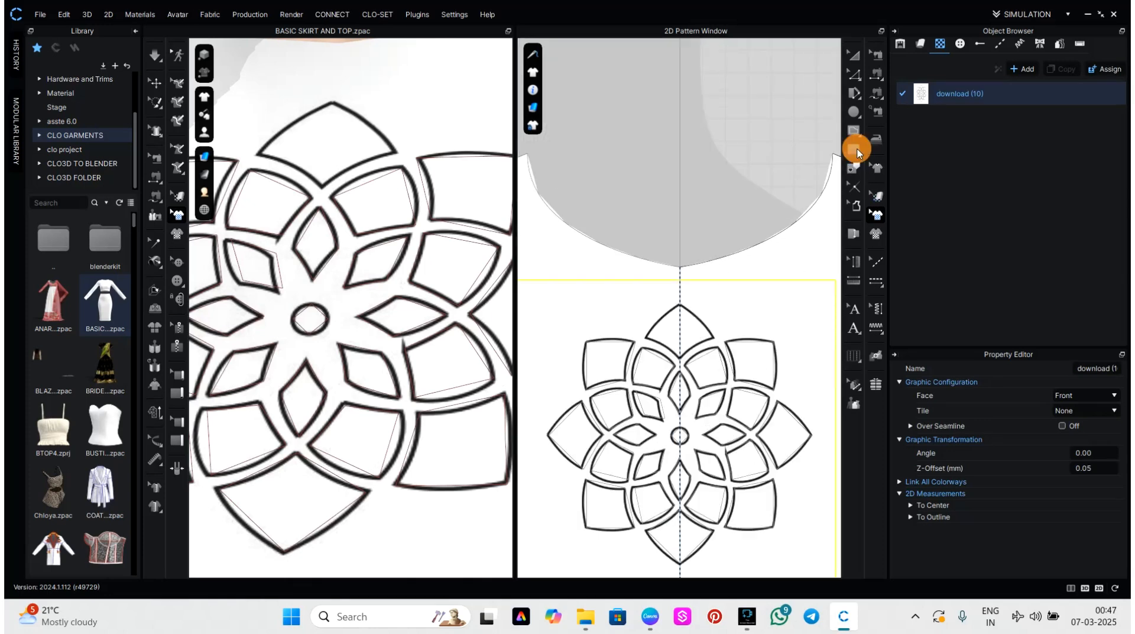
{"action": "left_click", "coordinate": [855, 131]}
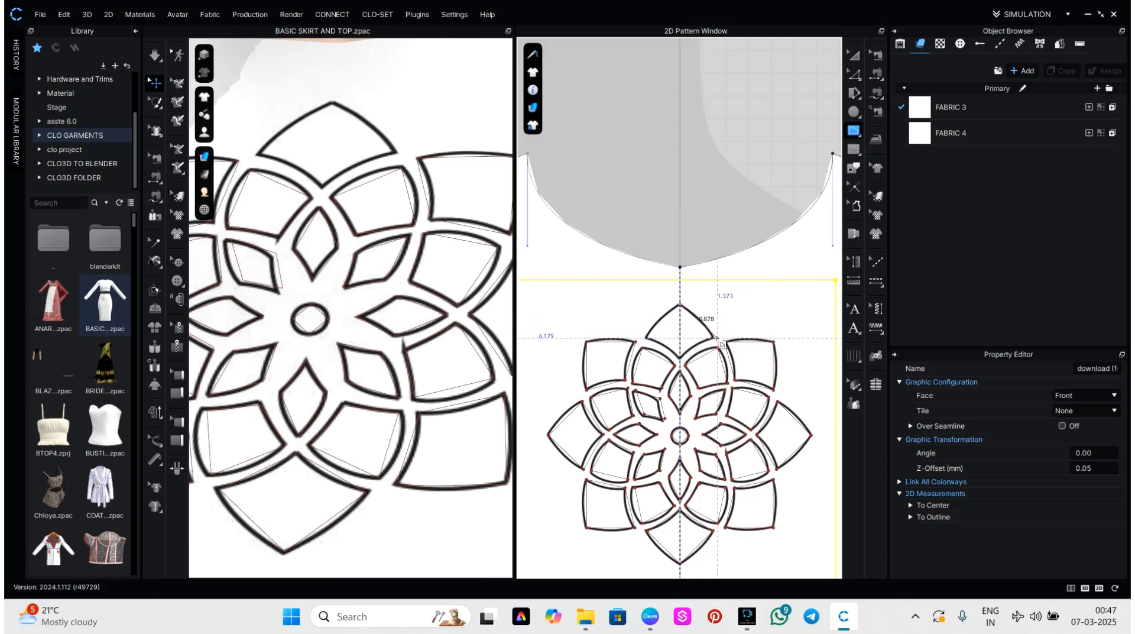
{"action": "scroll", "coordinate": [714, 338], "scroll_direction": "up", "scroll_amount": 5}
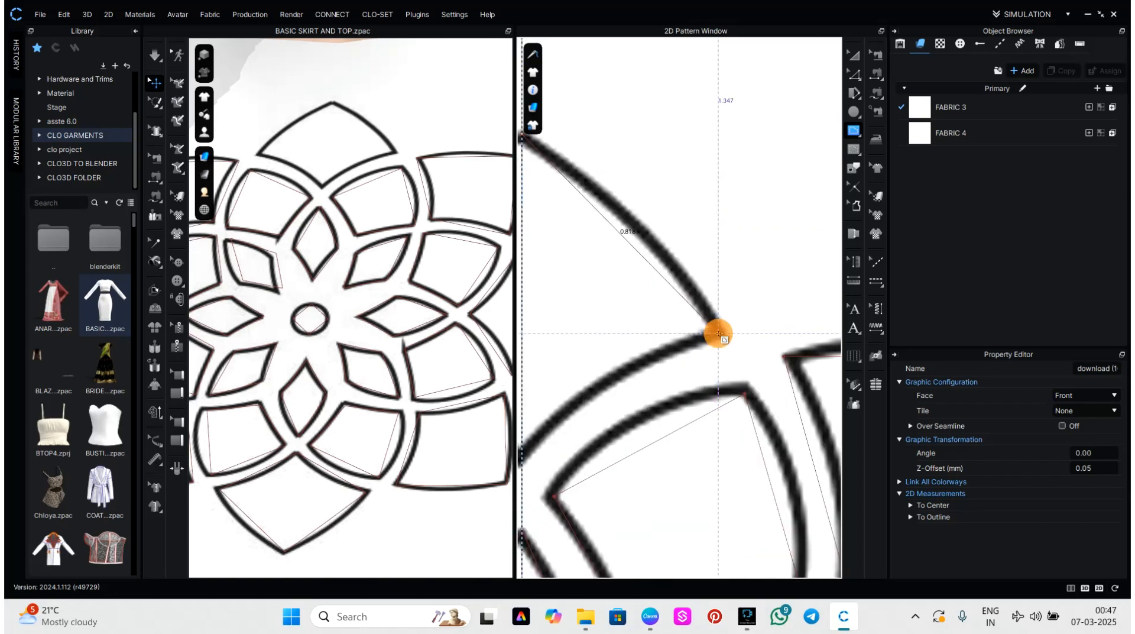
{"action": "scroll", "coordinate": [718, 334], "scroll_direction": "down", "scroll_amount": 5}
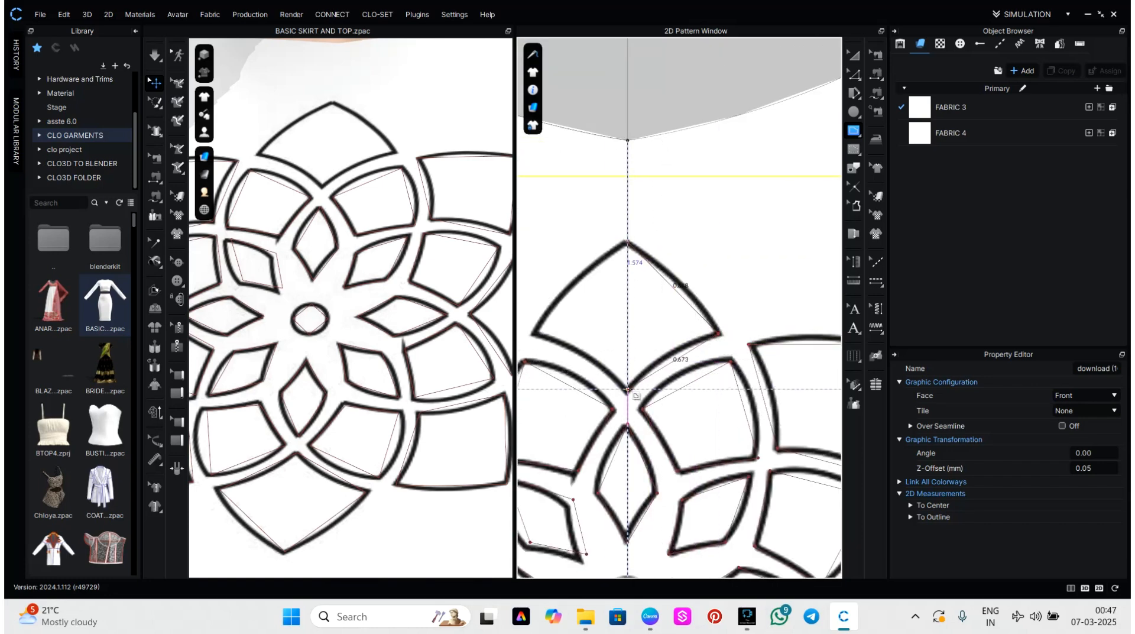
{"action": "double_click", "coordinate": [627, 390]}
Step: Delete the flower graphic from the front of the top and check the traced petals on the 3D garment
{"action": "scroll", "coordinate": [691, 393], "scroll_direction": "down", "scroll_amount": 5}
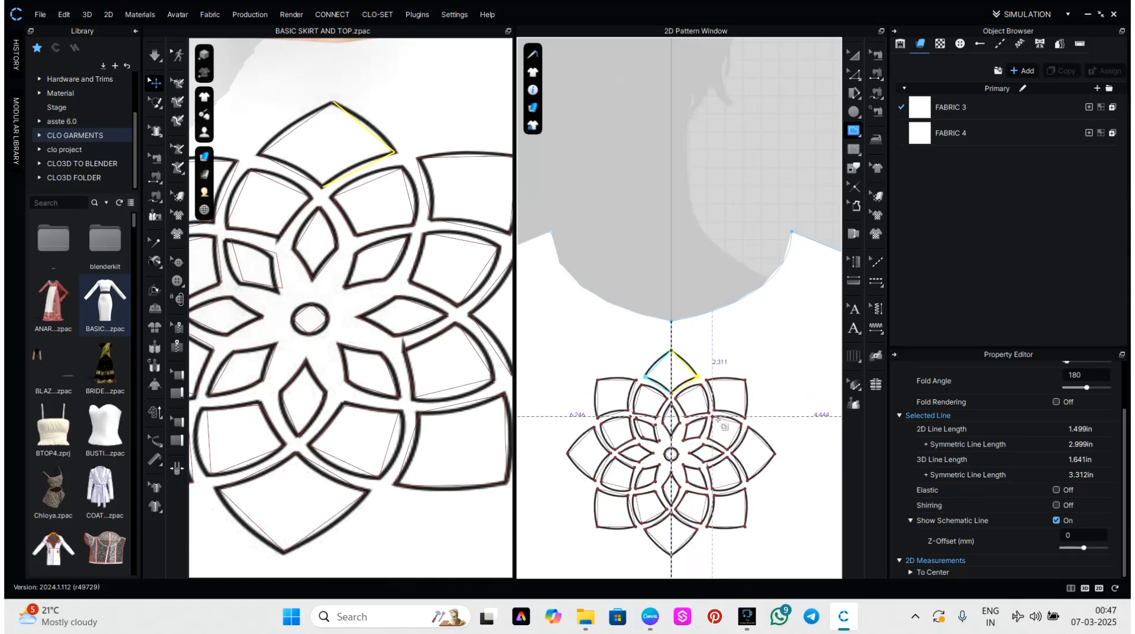
{"action": "middle_click_drag", "start_coordinate": [777, 446], "coordinate": [774, 387]}
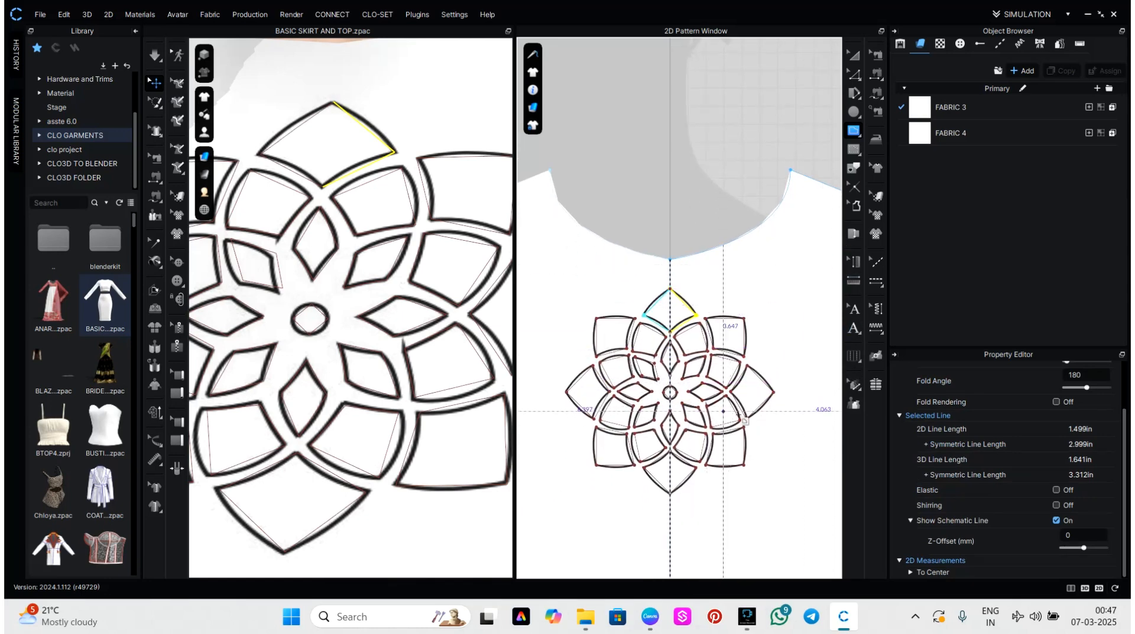
{"action": "left_click", "coordinate": [877, 215]}
{"action": "left_click", "coordinate": [757, 456]}
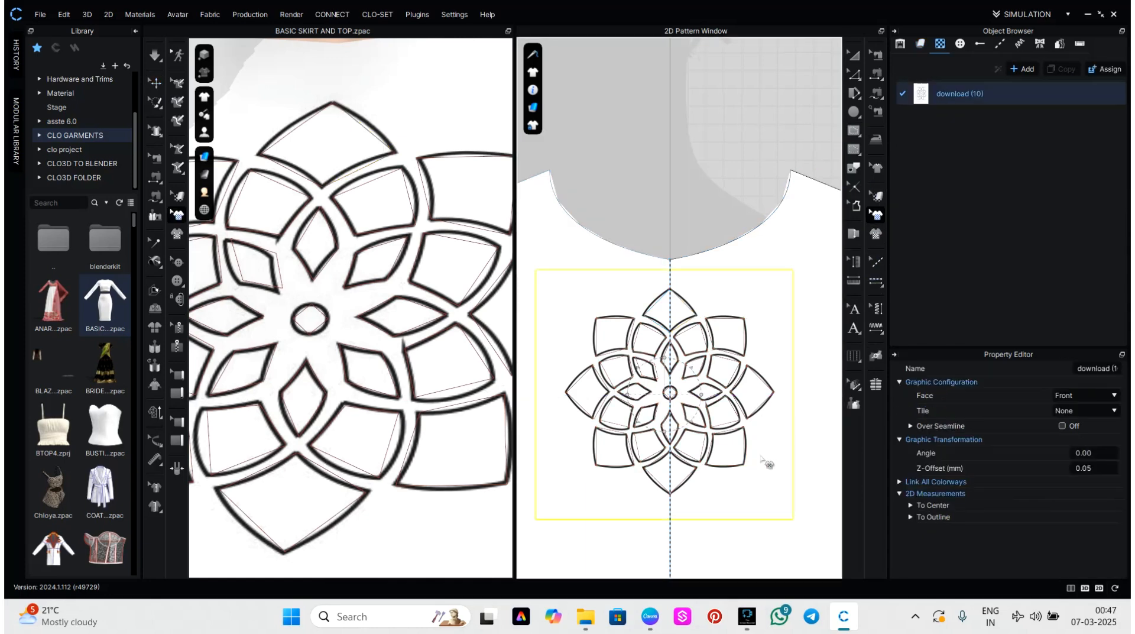
{"action": "key", "text": "Delete"}
{"action": "scroll", "coordinate": [462, 468], "scroll_direction": "down", "scroll_amount": 4}
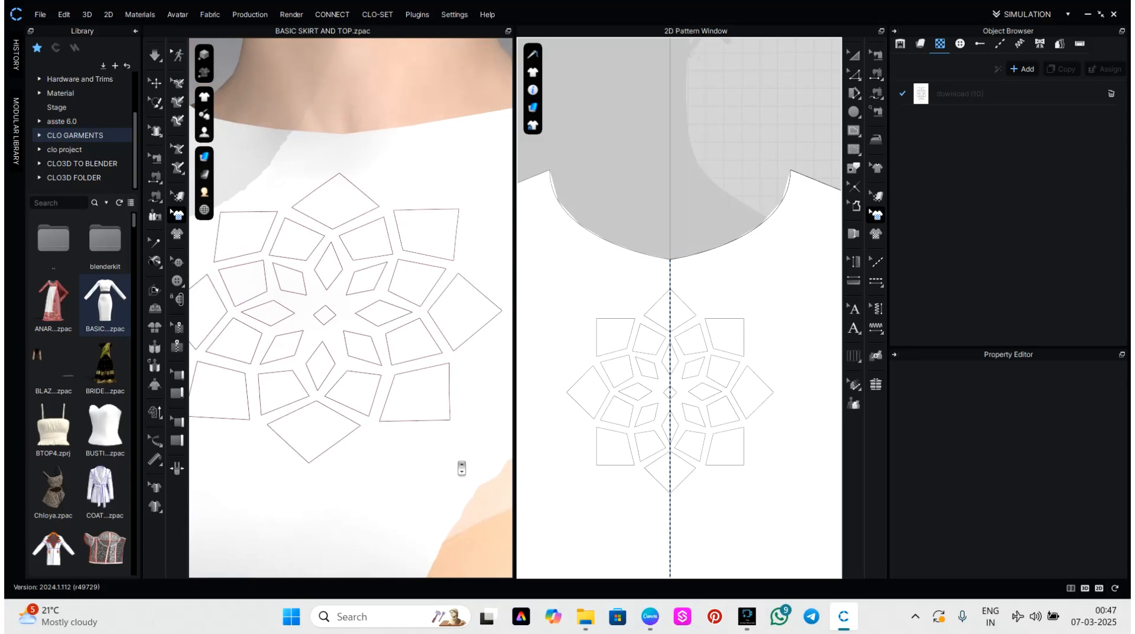
{"action": "mouse_move", "coordinate": [447, 461]}
{"action": "right_mouse_down"}
{"action": "mouse_move", "coordinate": [504, 454]}
{"action": "mouse_move", "coordinate": [458, 456]}
{"action": "right_mouse_up"}
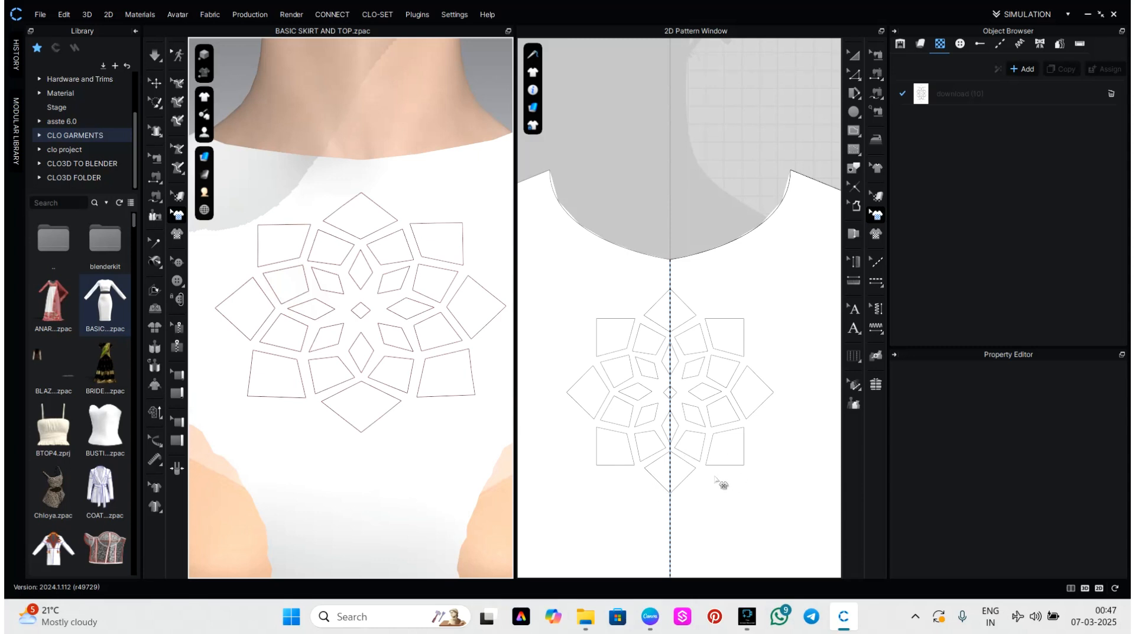
Step: Split the top's front pattern along its centre fold line with Cut & Sew
{"action": "key", "text": "Return"}
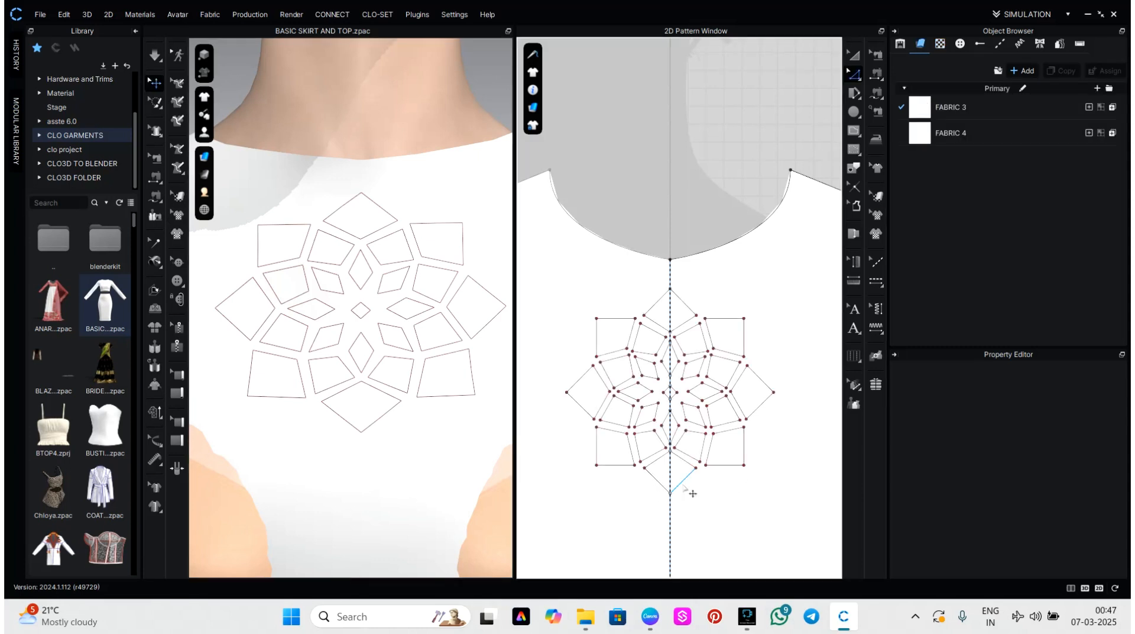
{"action": "left_click", "coordinate": [669, 519]}
{"action": "right_click", "coordinate": [669, 519]}
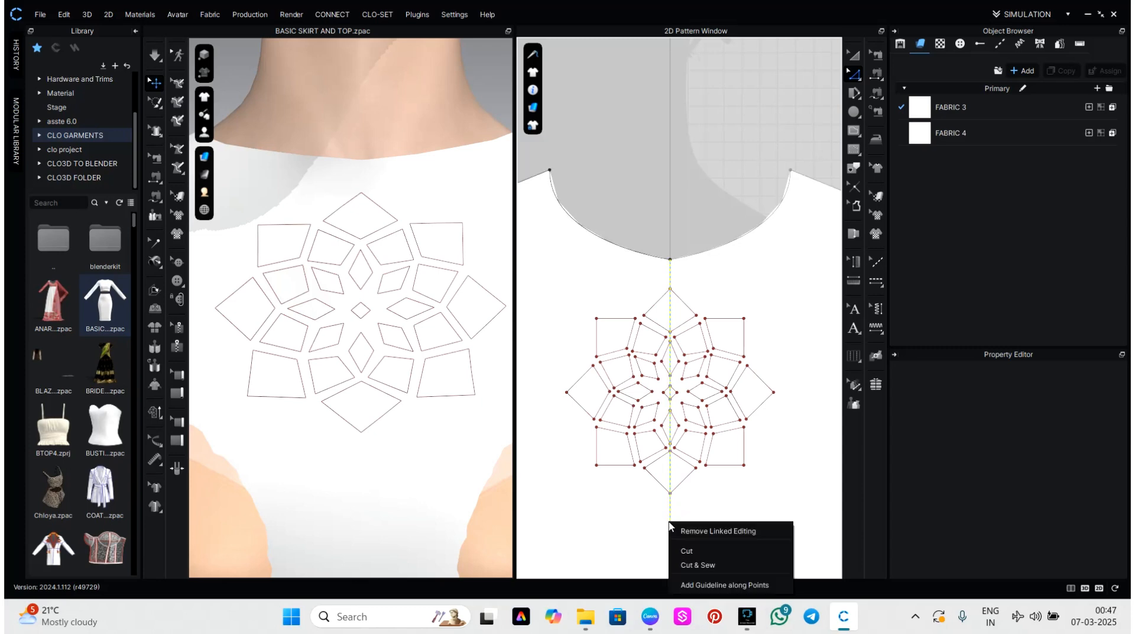
{"action": "left_click", "coordinate": [686, 564]}
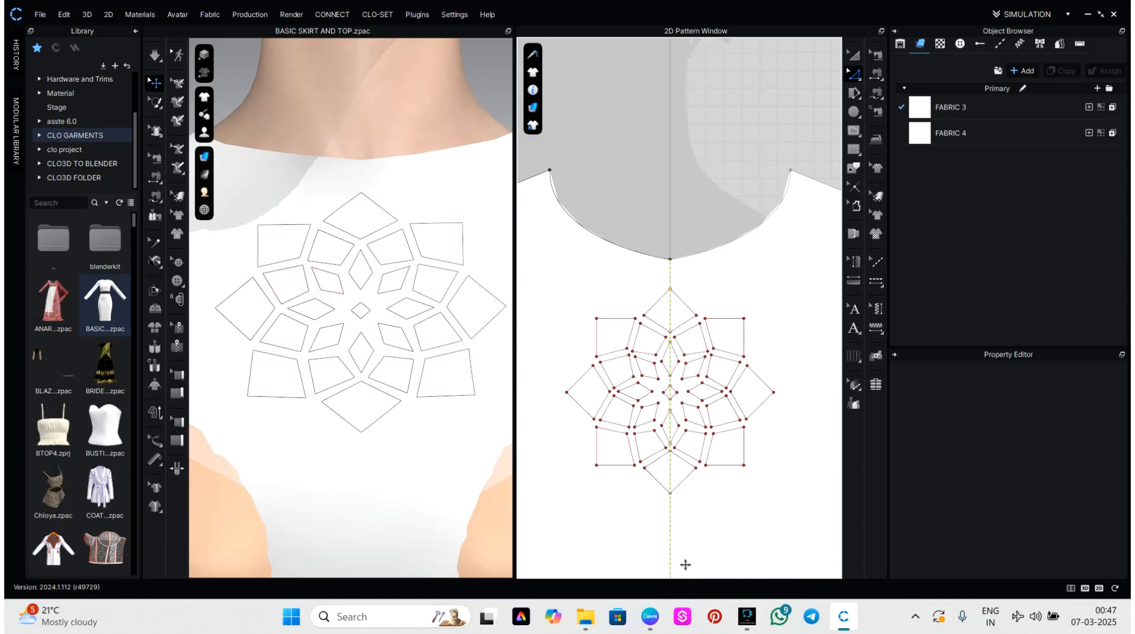
{"action": "scroll", "coordinate": [687, 556], "scroll_direction": "down", "scroll_amount": 2}
{"action": "middle_click_drag", "start_coordinate": [674, 552], "coordinate": [706, 368]}
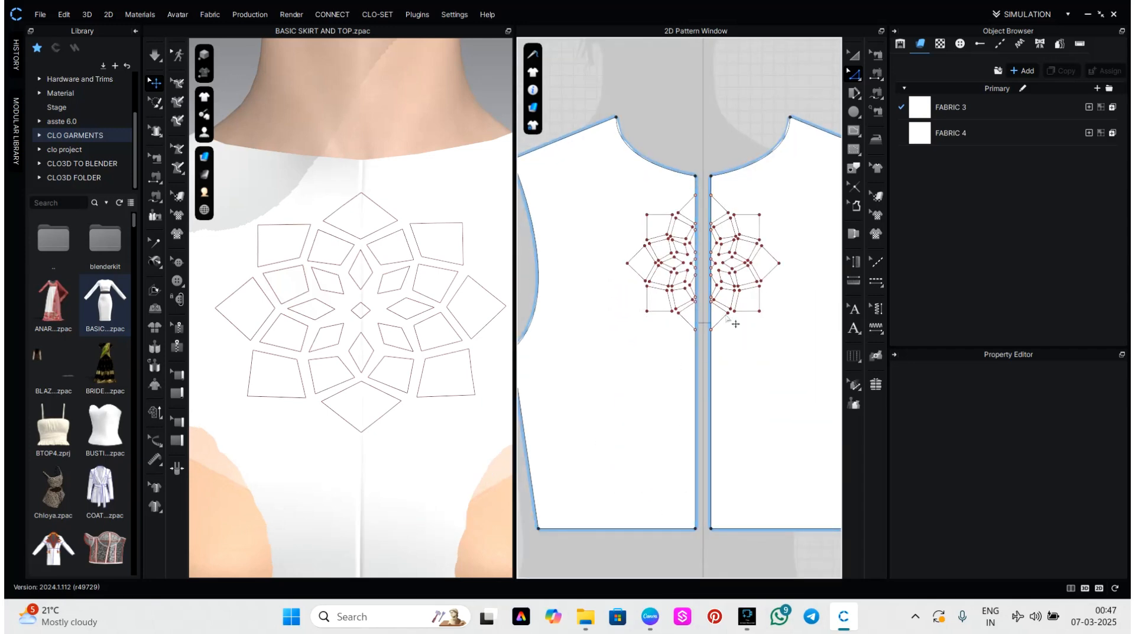
Step: Try to apply Cut & Sew to all the petal lines on the left half of the flower together
{"action": "scroll", "coordinate": [736, 323], "scroll_direction": "up", "scroll_amount": 4}
{"action": "left_click", "coordinate": [681, 407]}
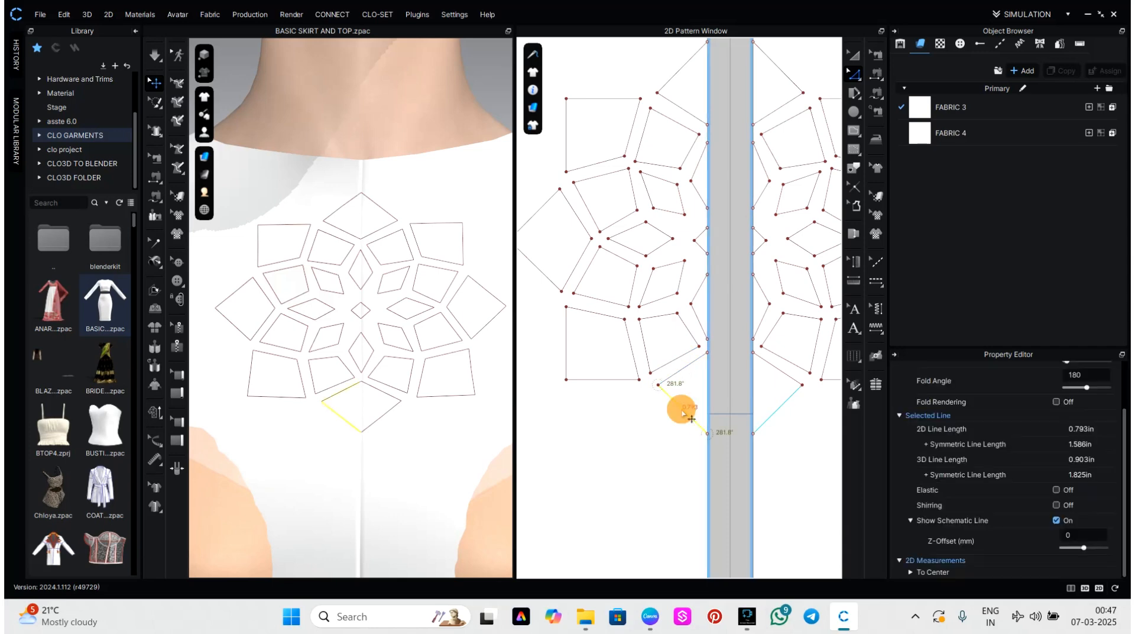
{"action": "left_click", "coordinate": [679, 369], "text": "shift"}
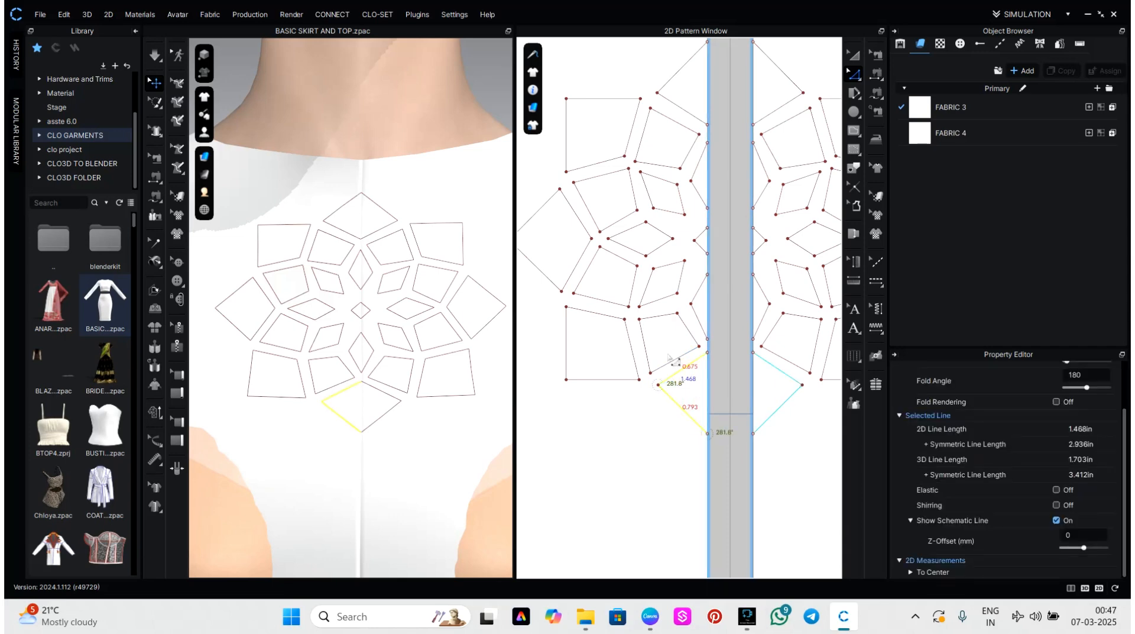
{"action": "left_click", "coordinate": [669, 362], "text": "shift"}
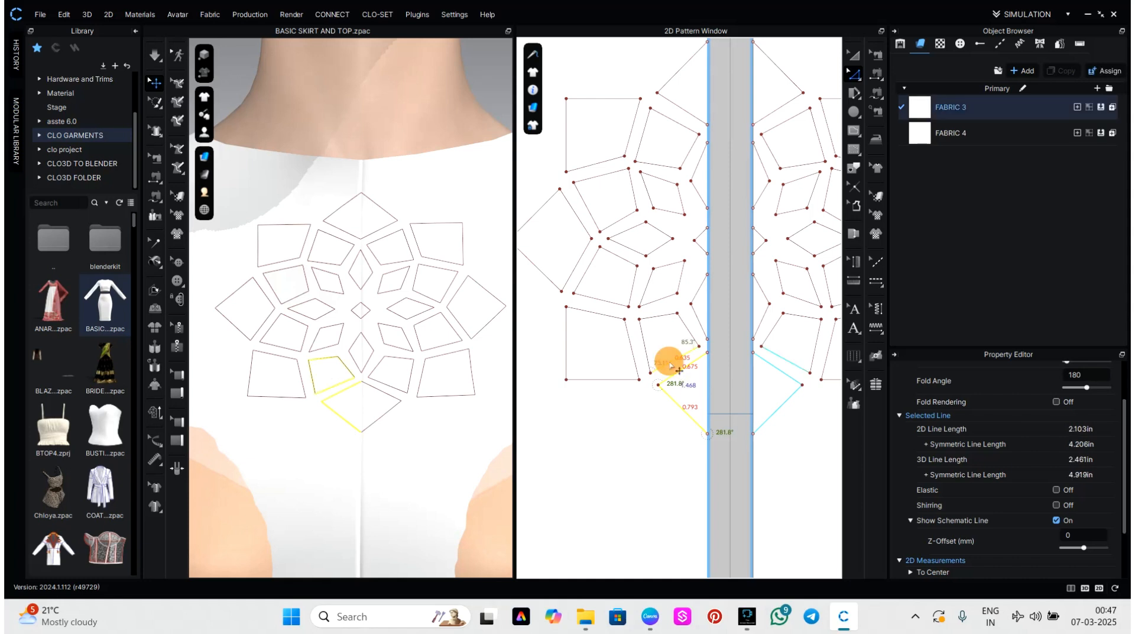
{"action": "left_click", "coordinate": [653, 317], "text": "shift"}
{"action": "left_click", "coordinate": [642, 343], "text": "shift"}
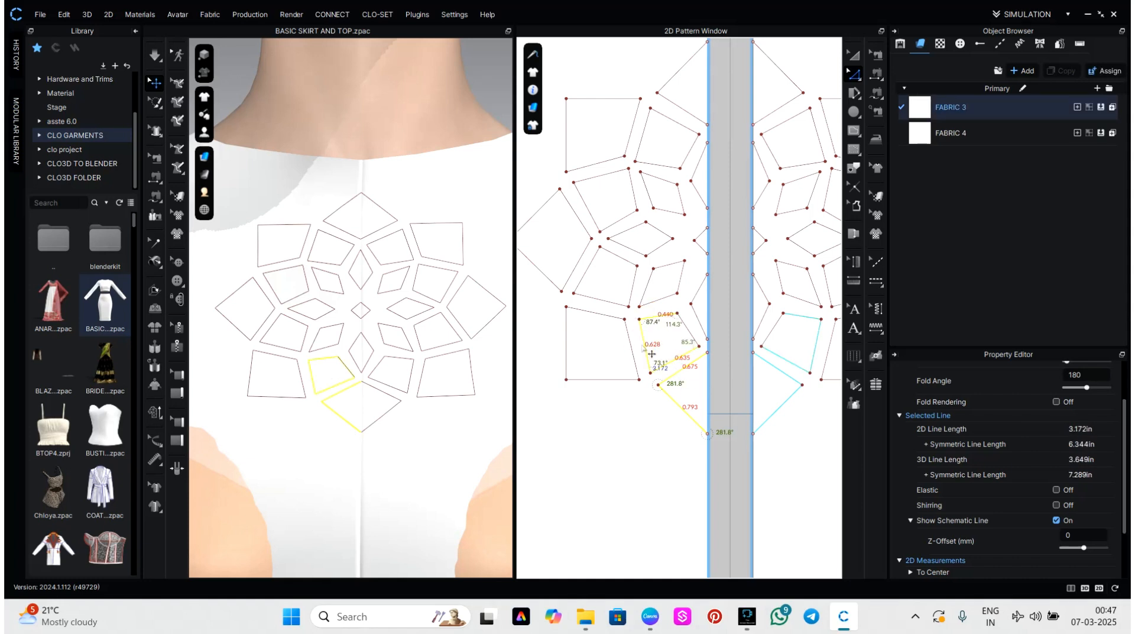
{"action": "left_click", "coordinate": [693, 334], "text": "shift"}
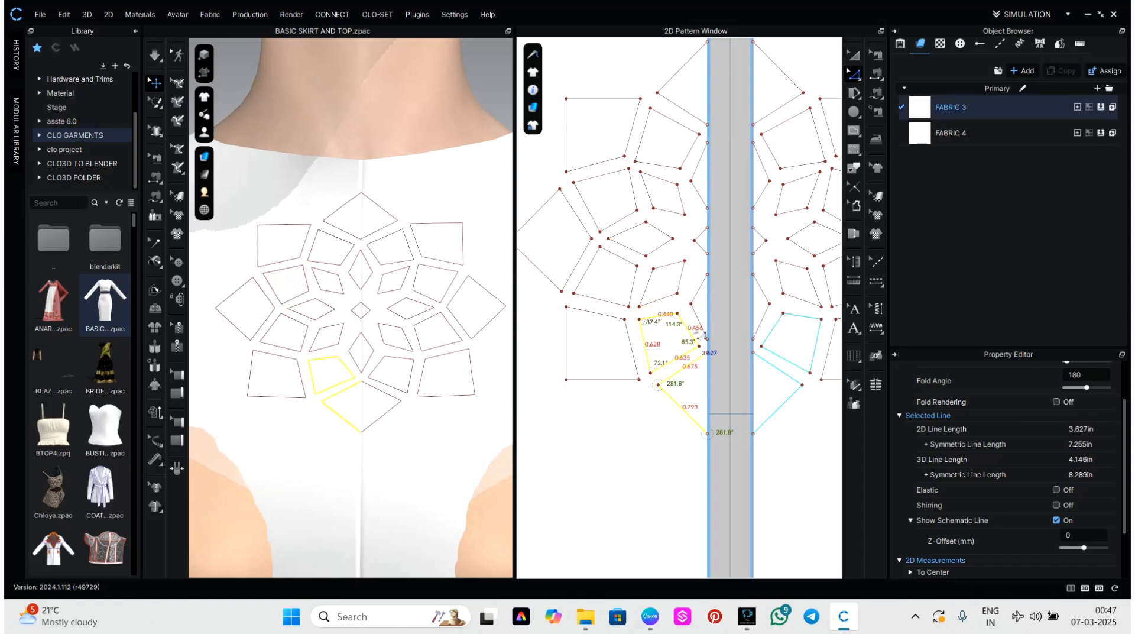
{"action": "left_click", "coordinate": [698, 324], "text": "shift"}
{"action": "left_click", "coordinate": [700, 288], "text": "shift"}
{"action": "left_click", "coordinate": [681, 277], "text": "shift"}
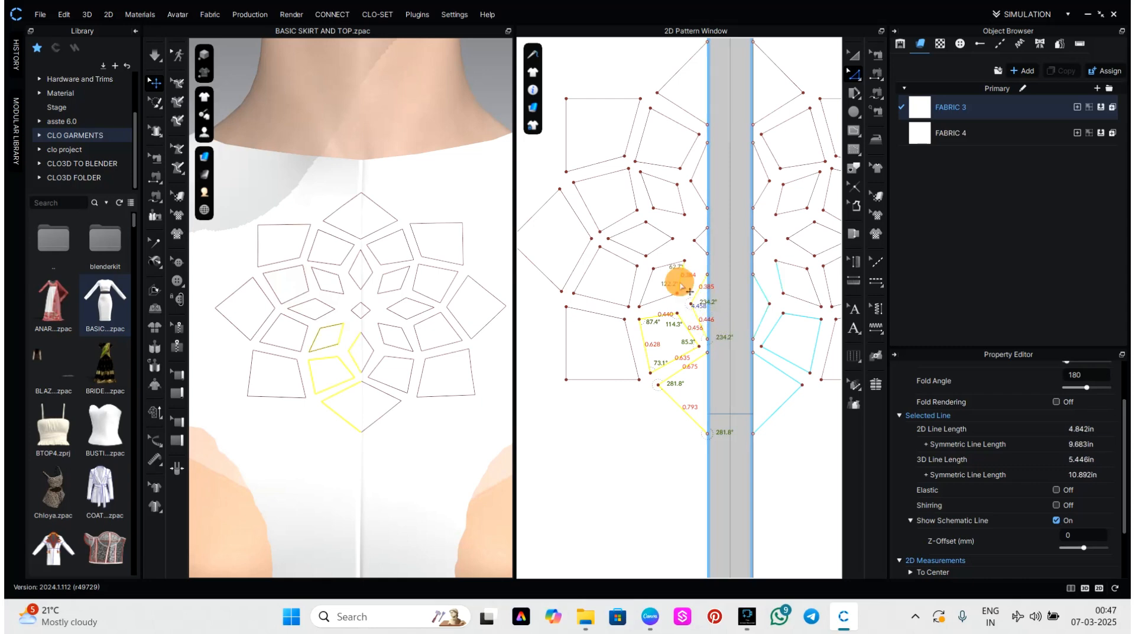
{"action": "left_click", "coordinate": [669, 264], "text": "shift"}
{"action": "left_click", "coordinate": [646, 288], "text": "shift"}
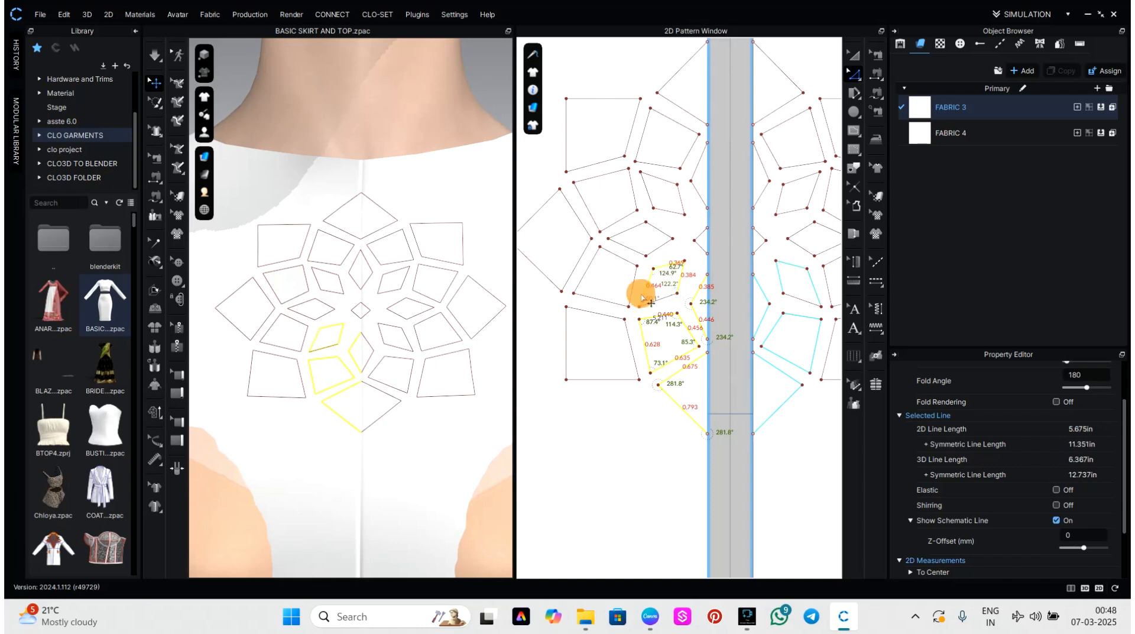
{"action": "left_click", "coordinate": [658, 301], "text": "shift"}
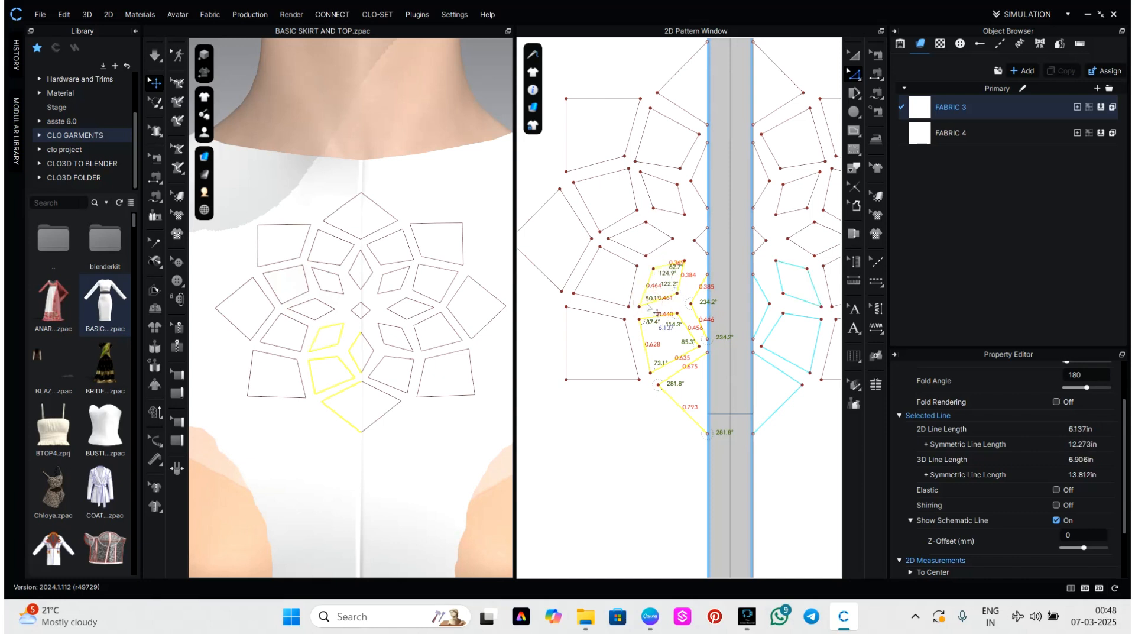
{"action": "left_click", "coordinate": [631, 289], "text": "shift"}
{"action": "left_click", "coordinate": [585, 283], "text": "shift"}
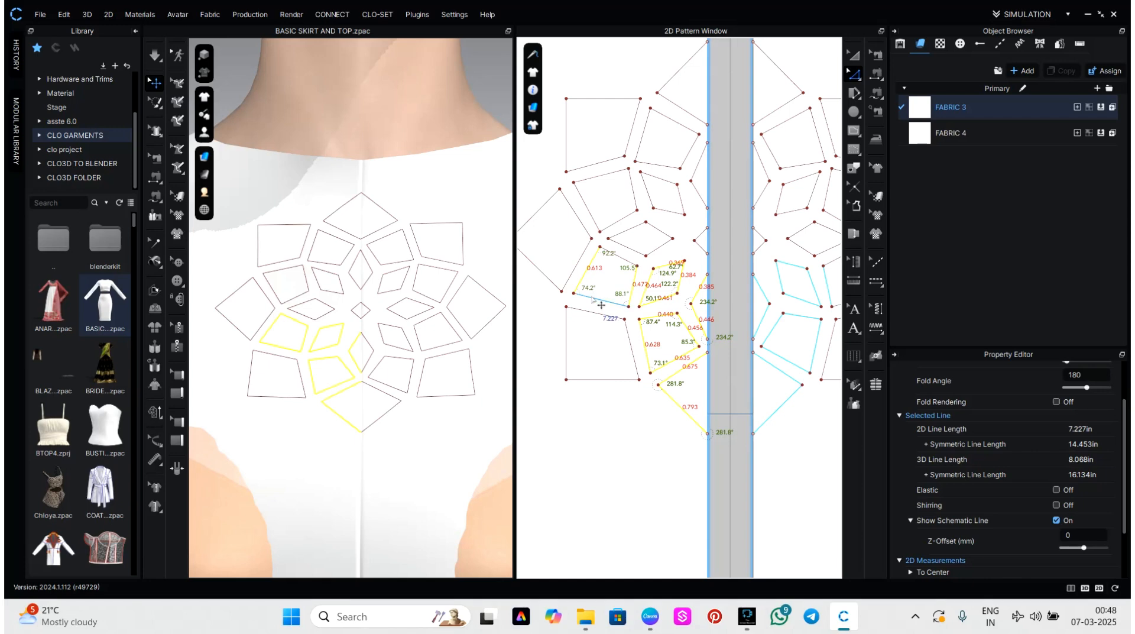
{"action": "left_click", "coordinate": [601, 305], "text": "shift"}
{"action": "left_click", "coordinate": [621, 254], "text": "shift"}
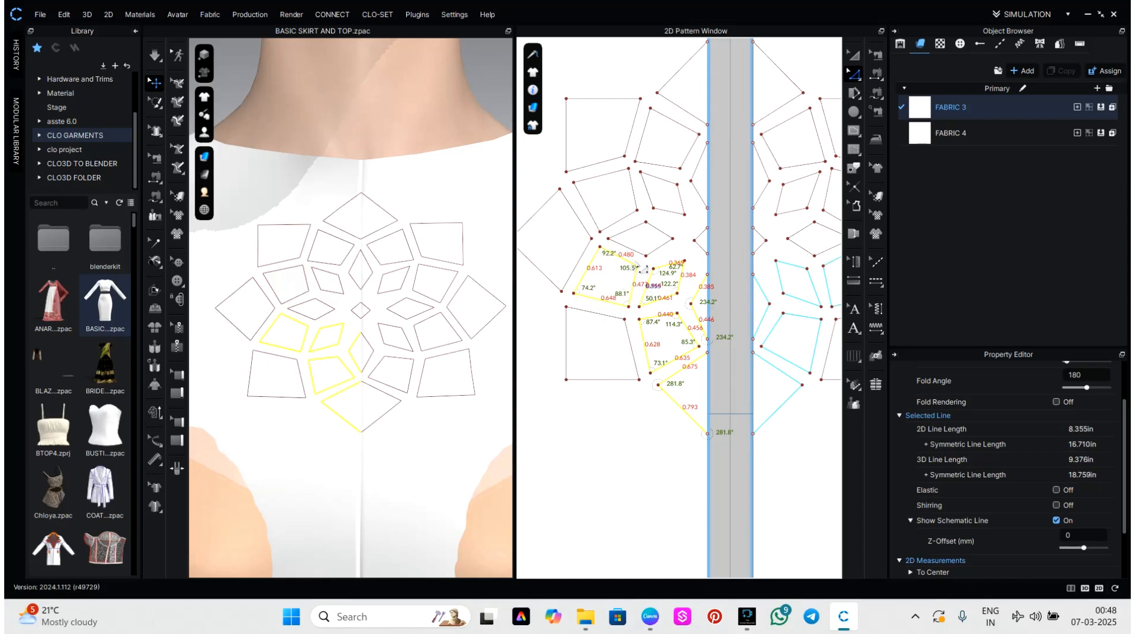
{"action": "left_click", "coordinate": [637, 246], "text": "shift"}
{"action": "left_click", "coordinate": [657, 253], "text": "shift"}
{"action": "left_click", "coordinate": [626, 231], "text": "shift"}
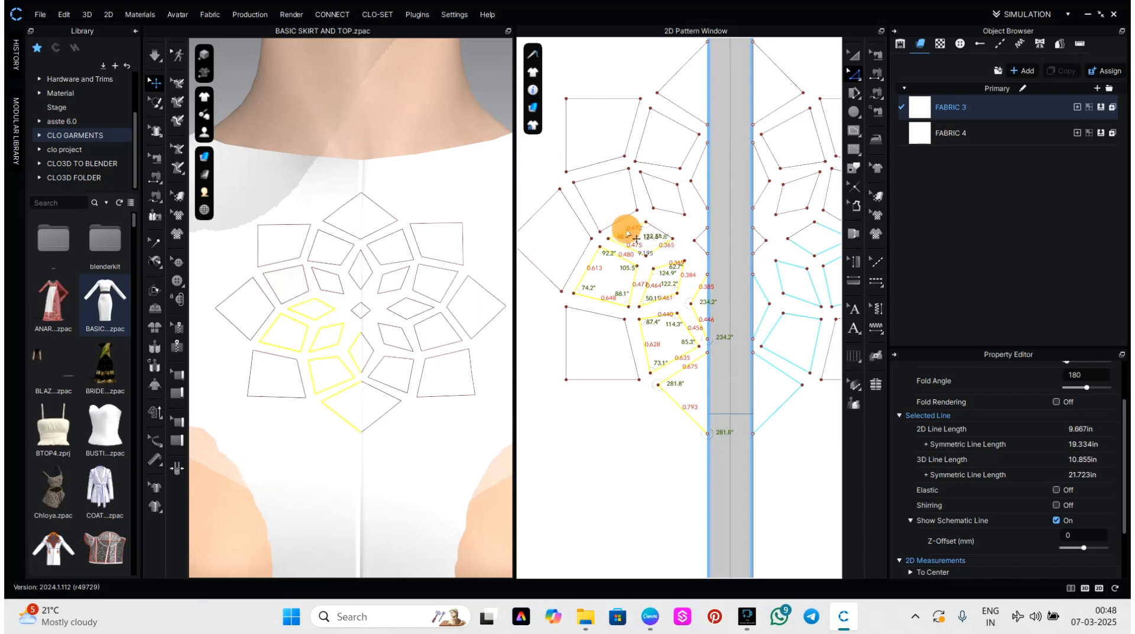
{"action": "left_click", "coordinate": [660, 230], "text": "shift"}
{"action": "left_click", "coordinate": [701, 239], "text": "shift"}
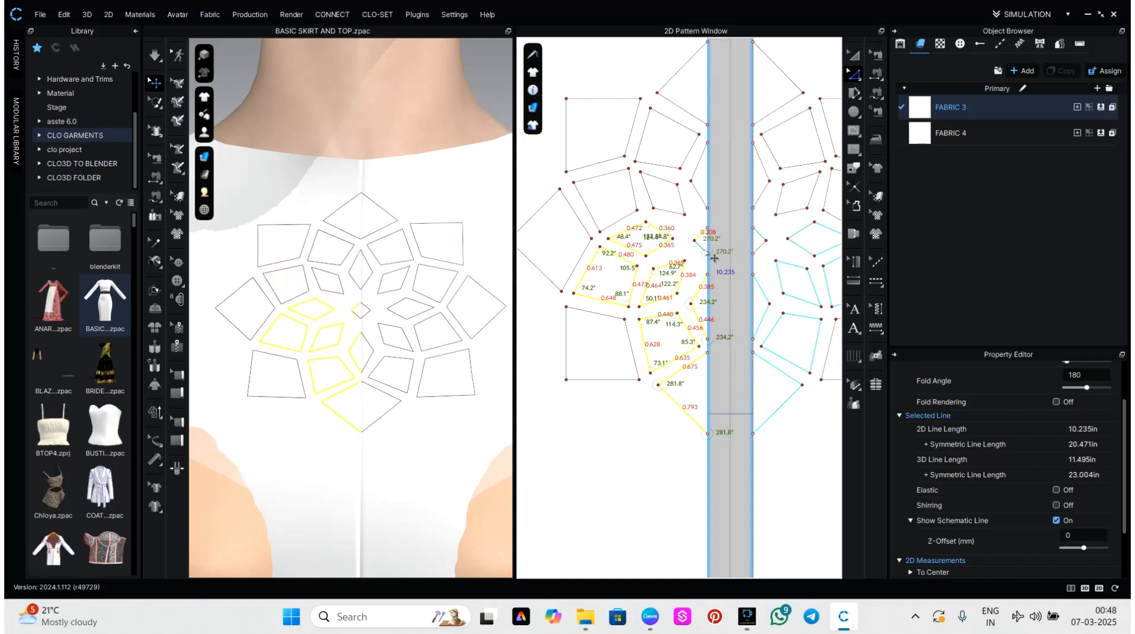
{"action": "left_click", "coordinate": [678, 202], "text": "shift"}
{"action": "left_click", "coordinate": [664, 208], "text": "shift"}
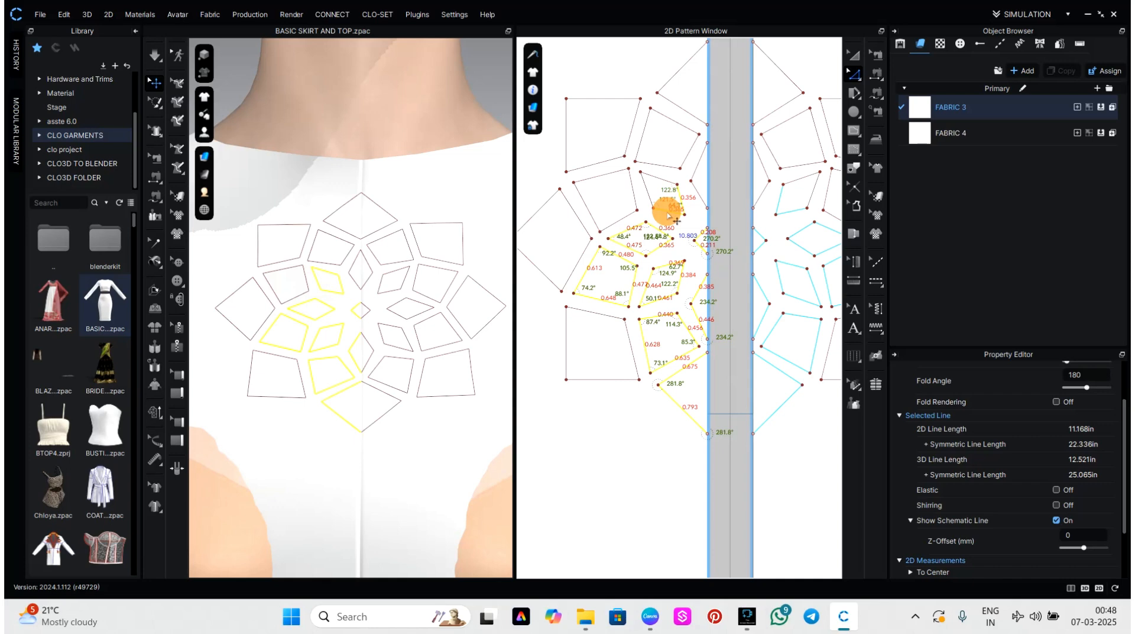
{"action": "left_click", "coordinate": [649, 197], "text": "shift"}
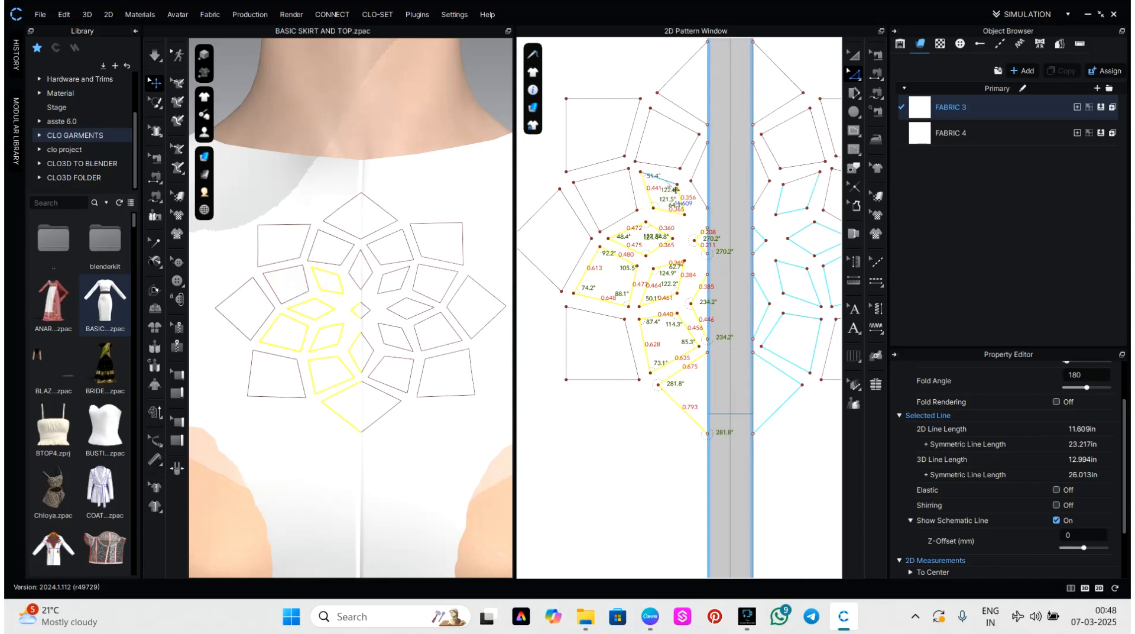
{"action": "left_click", "coordinate": [658, 180], "text": "shift"}
{"action": "left_click", "coordinate": [704, 199], "text": "shift"}
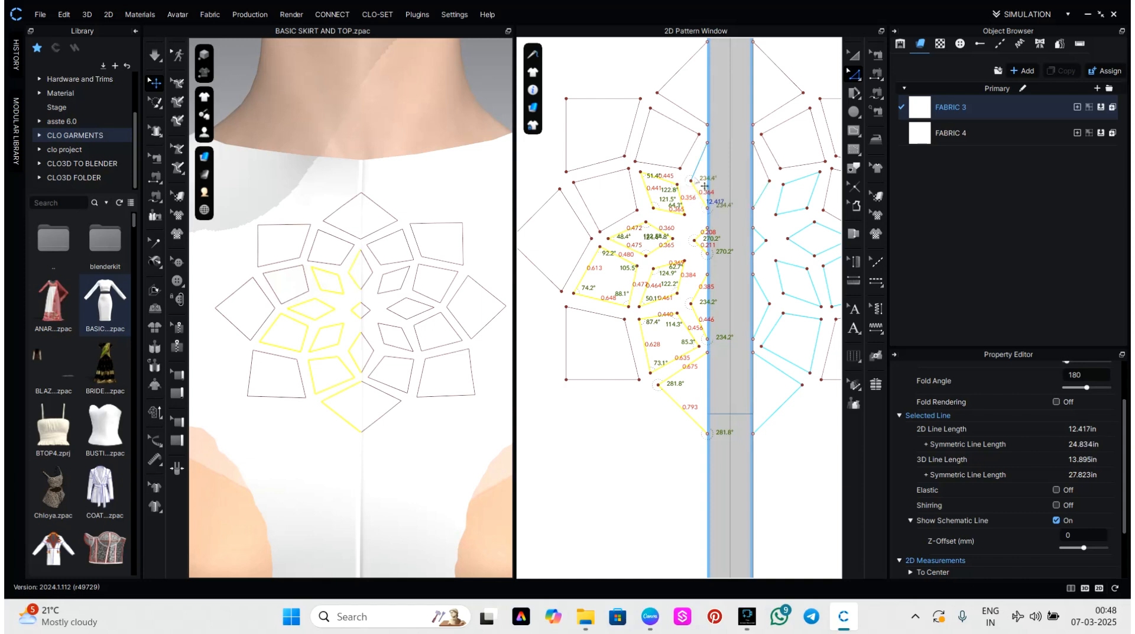
{"action": "left_click", "coordinate": [694, 152], "text": "shift"}
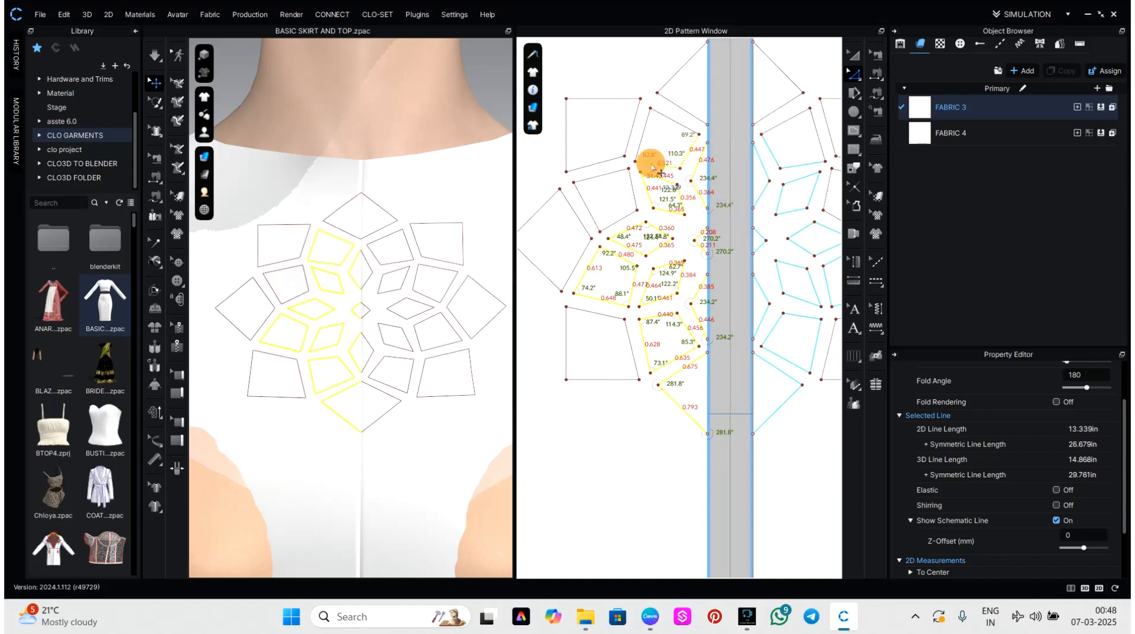
{"action": "left_click", "coordinate": [660, 164], "text": "shift"}
{"action": "left_click", "coordinate": [644, 141], "text": "shift"}
{"action": "left_click", "coordinate": [683, 126], "text": "shift"}
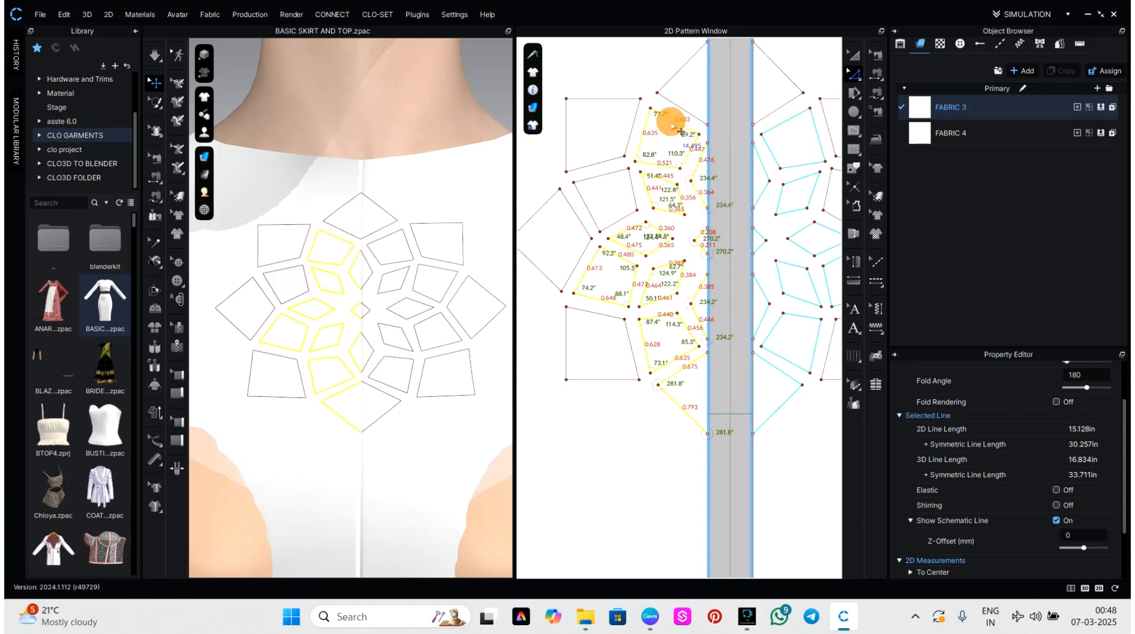
{"action": "left_click", "coordinate": [700, 124], "text": "shift"}
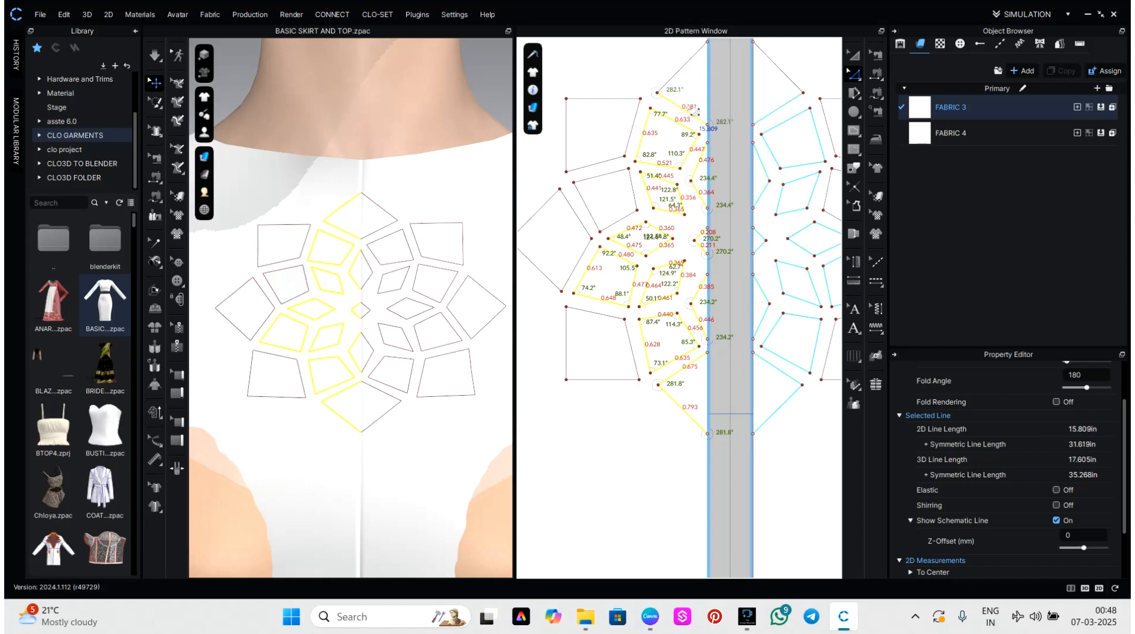
{"action": "left_click", "coordinate": [673, 77], "text": "shift"}
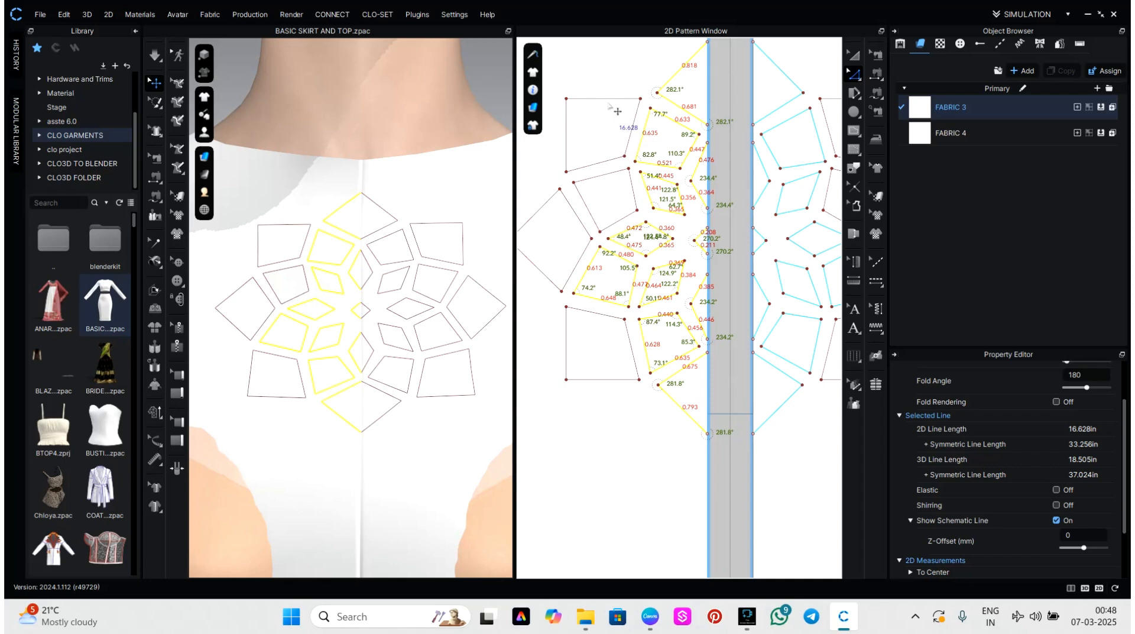
{"action": "left_click", "coordinate": [609, 98], "text": "shift"}
{"action": "left_click", "coordinate": [637, 142], "text": "shift"}
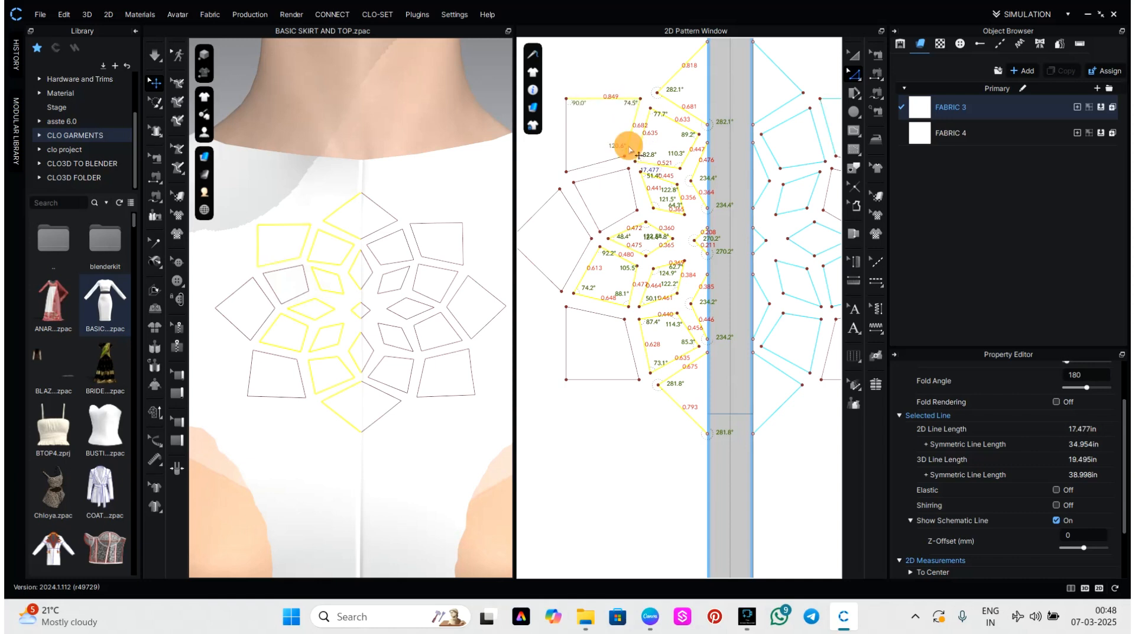
{"action": "left_click", "coordinate": [636, 192], "text": "shift"}
{"action": "left_click", "coordinate": [615, 173], "text": "shift"}
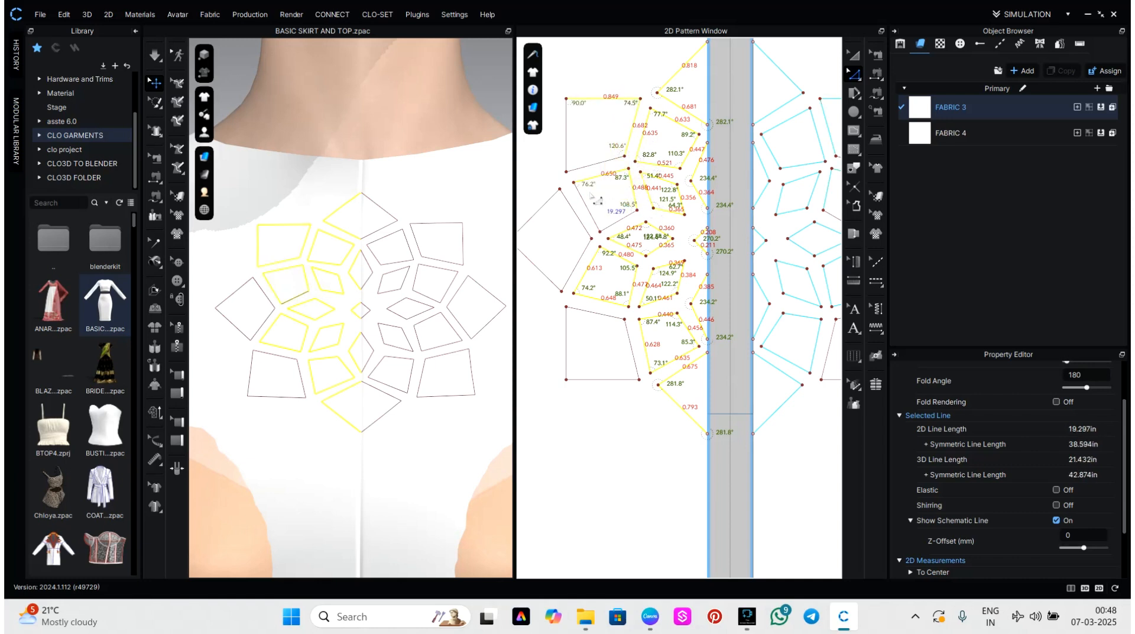
{"action": "left_click", "coordinate": [585, 201], "text": "shift"}
{"action": "left_click", "coordinate": [609, 228], "text": "shift"}
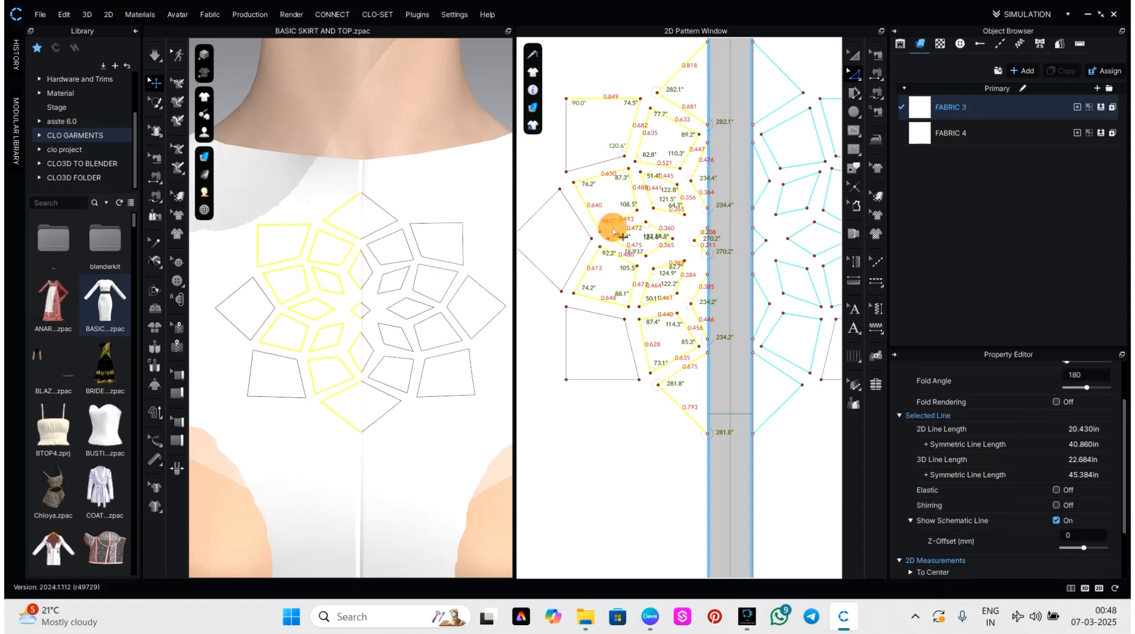
{"action": "left_click", "coordinate": [570, 223], "text": "shift"}
{"action": "left_click", "coordinate": [539, 209], "text": "shift"}
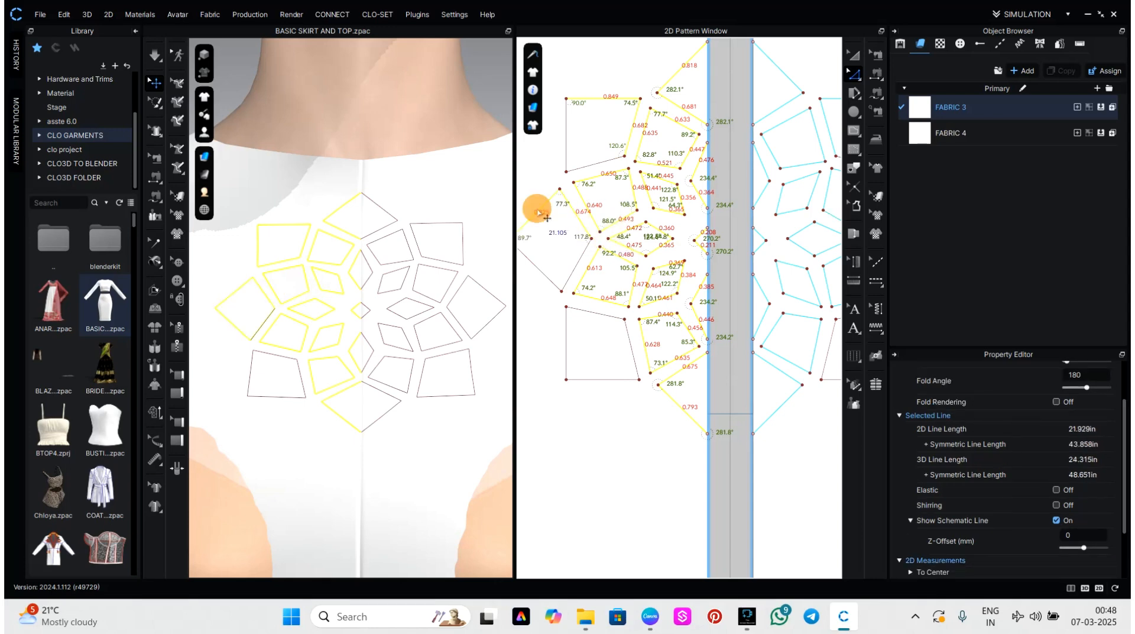
{"action": "left_click", "coordinate": [539, 264], "text": "shift"}
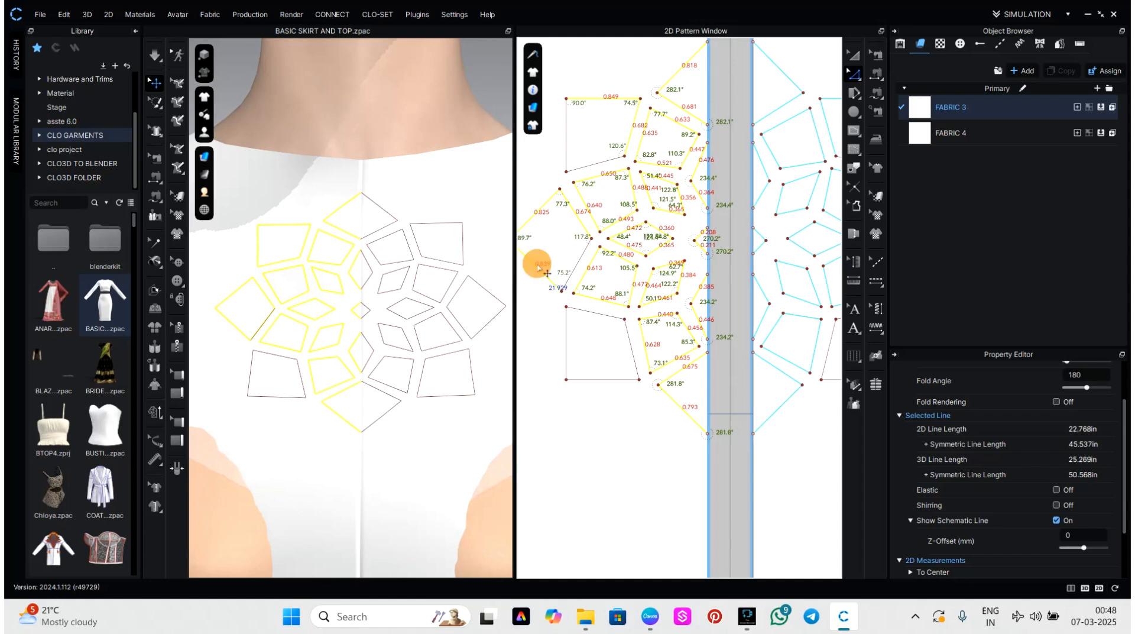
{"action": "left_click", "coordinate": [569, 163], "text": "shift"}
{"action": "left_click", "coordinate": [583, 258], "text": "shift"}
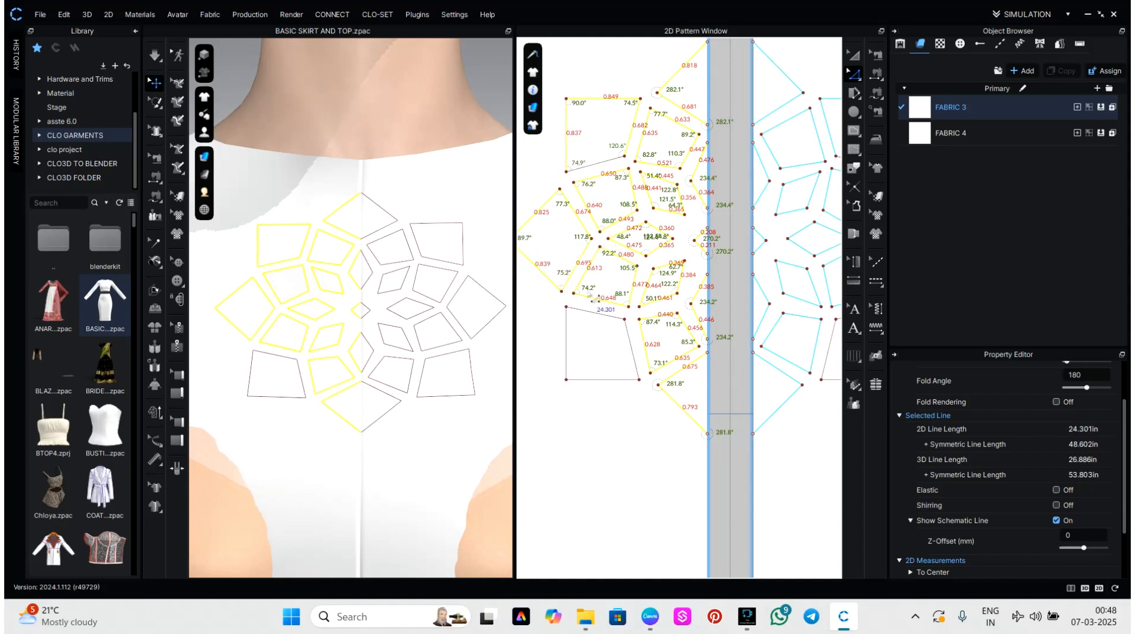
{"action": "left_click", "coordinate": [592, 313], "text": "shift"}
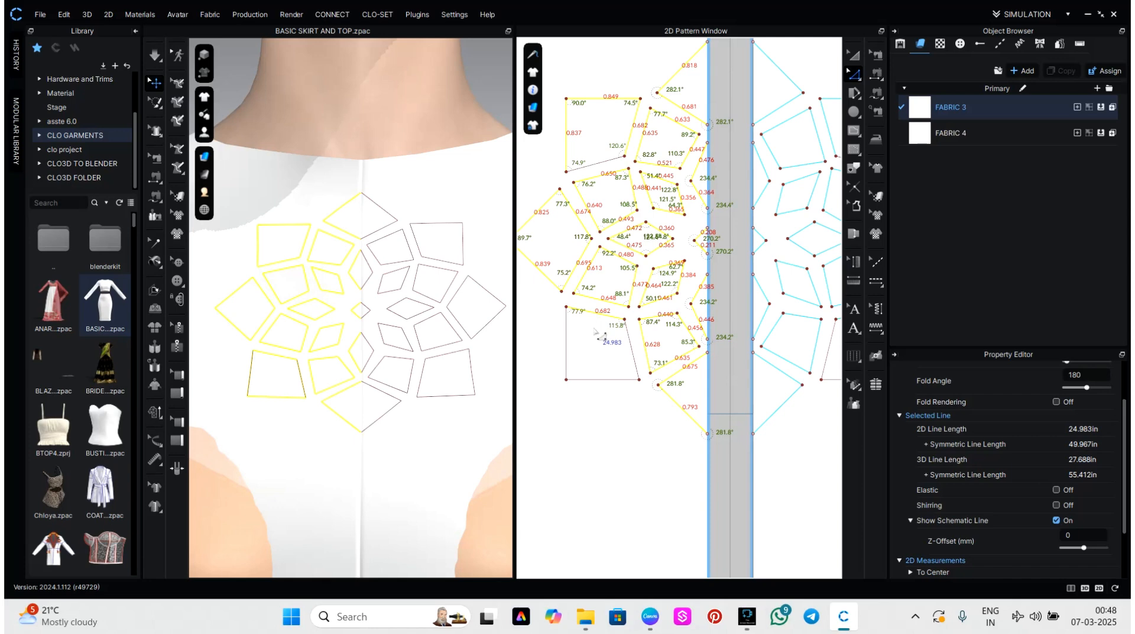
{"action": "left_click", "coordinate": [568, 354], "text": "shift"}
{"action": "left_click", "coordinate": [621, 378], "text": "shift"}
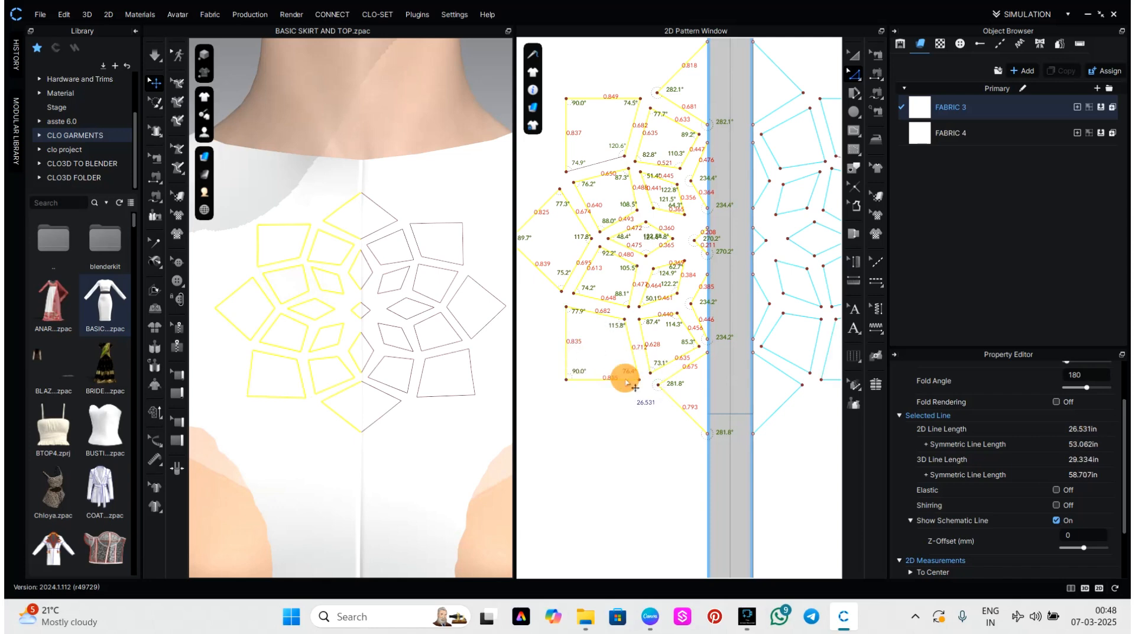
{"action": "right_click", "coordinate": [626, 373]}
{"action": "left_click", "coordinate": [643, 163]}
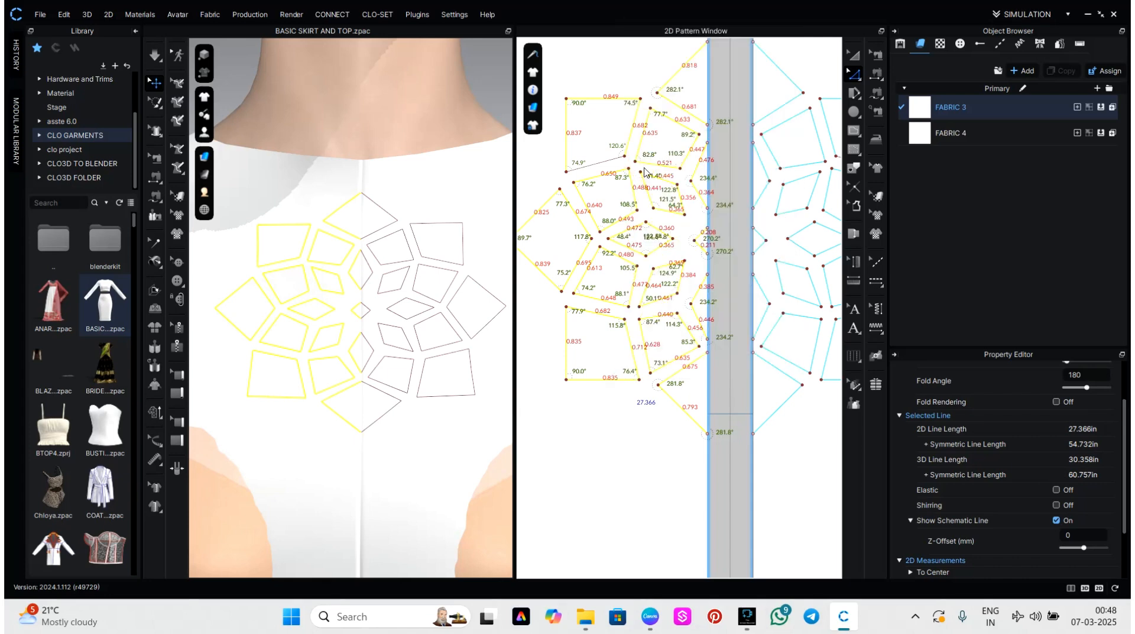
{"action": "left_click", "coordinate": [567, 360]}
Step: Cut & Sew the two lines of the left half of the bottom outer petal, along with the mirrored half
{"action": "scroll", "coordinate": [667, 362], "scroll_direction": "down", "scroll_amount": 2}
{"action": "left_click", "coordinate": [711, 438]}
{"action": "left_click", "coordinate": [679, 393]}
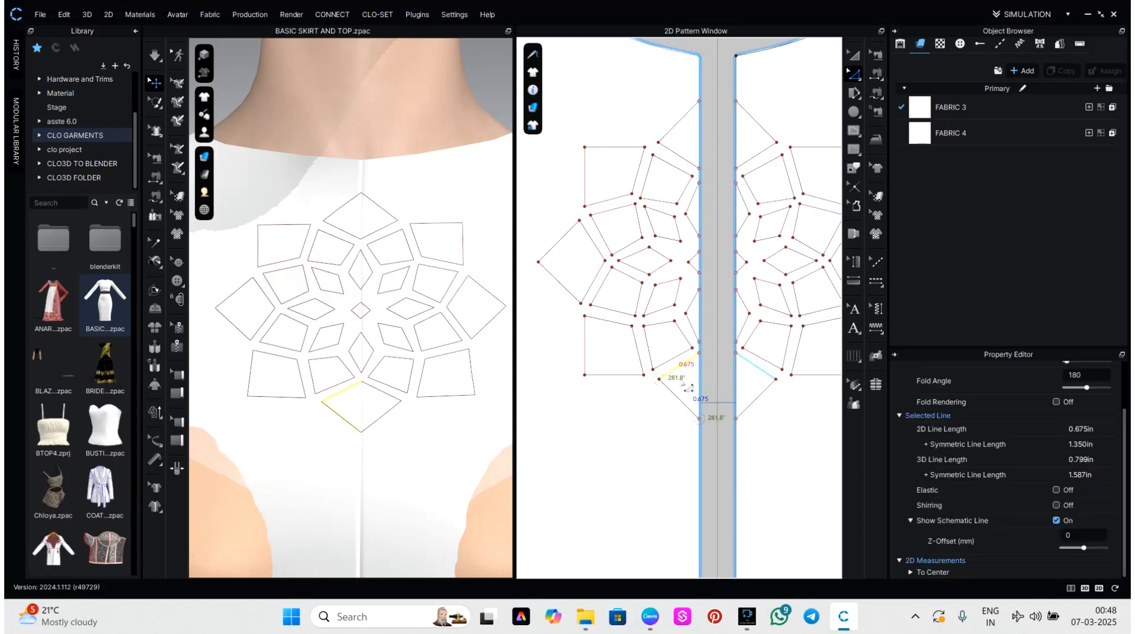
{"action": "right_click", "coordinate": [682, 407]}
{"action": "left_click", "coordinate": [709, 201]}
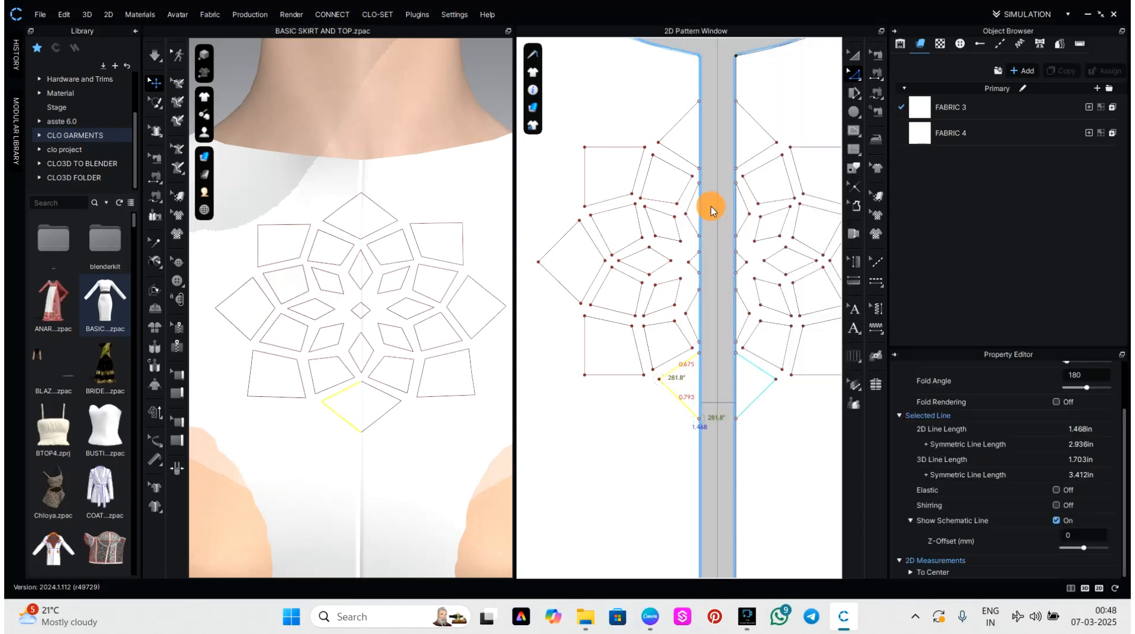
Step: Cut & Sew the four-sided petal directly up and left of the bottom outer petal, with its mirrored counterpart
{"action": "left_click", "coordinate": [660, 358]}
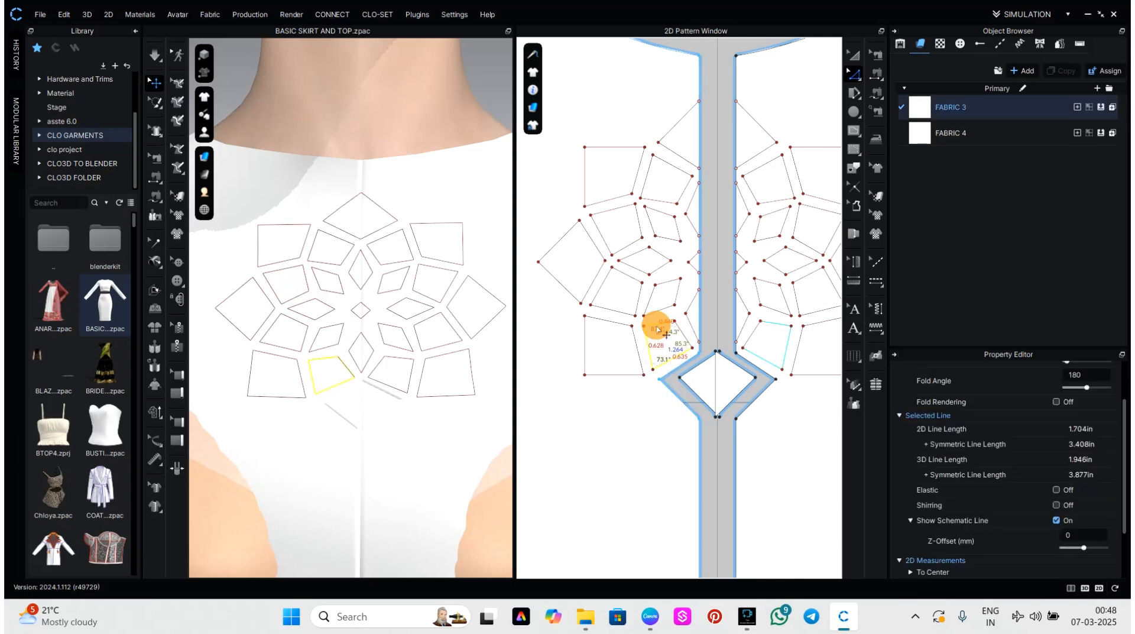
{"action": "left_click", "coordinate": [686, 338]}
{"action": "right_click", "coordinate": [686, 338]}
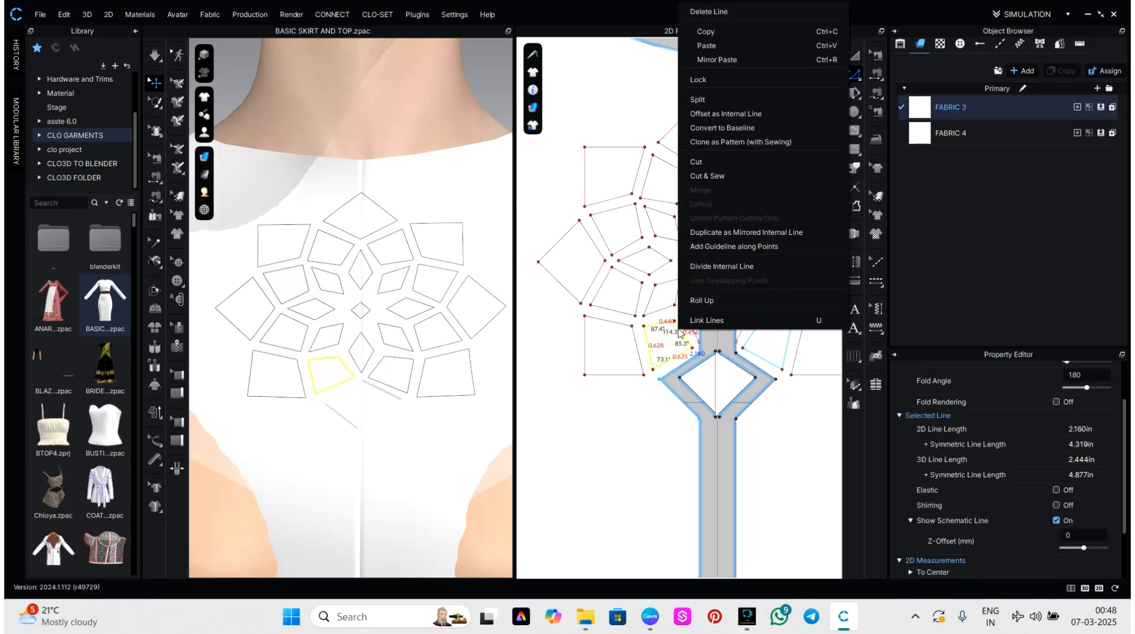
{"action": "left_click", "coordinate": [697, 175]}
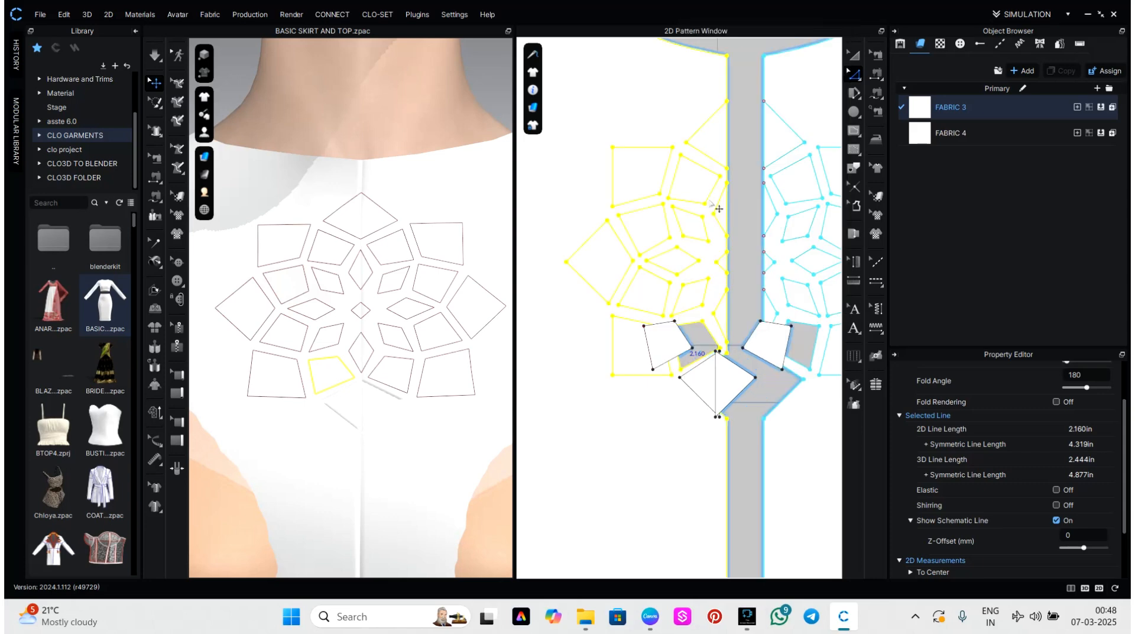
{"action": "left_click", "coordinate": [751, 269]}
Step: Cut & Sew the leftmost outer petal and the upper-left middle-ring petal beside it, along with their mirrored counterparts
{"action": "key", "text": "a"}
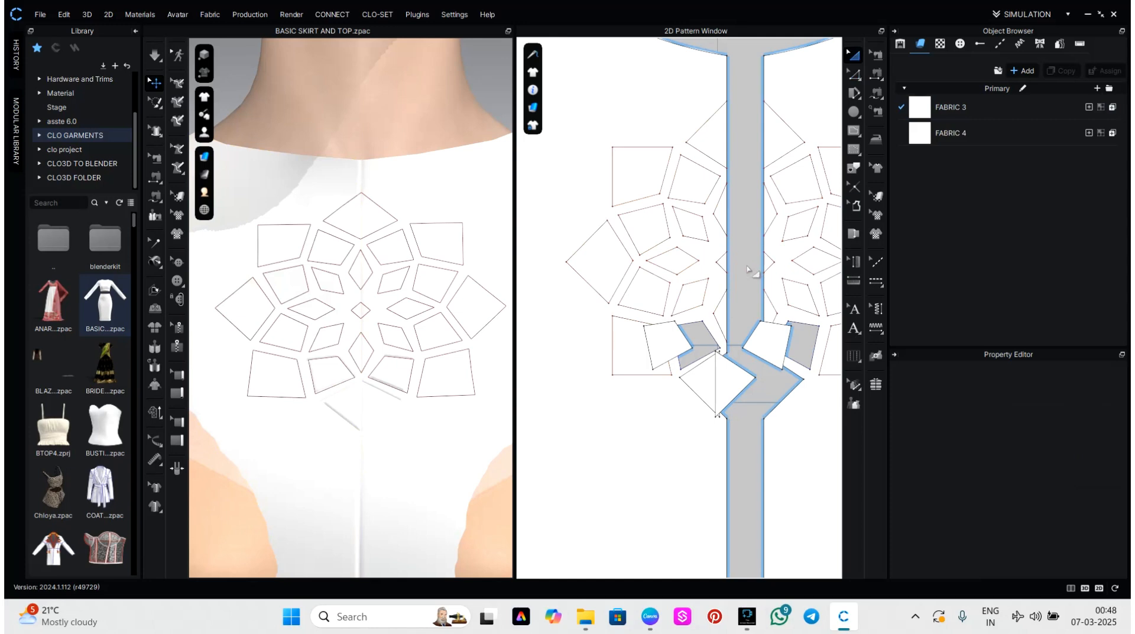
{"action": "left_click", "coordinate": [616, 270]}
{"action": "right_click", "coordinate": [614, 270]}
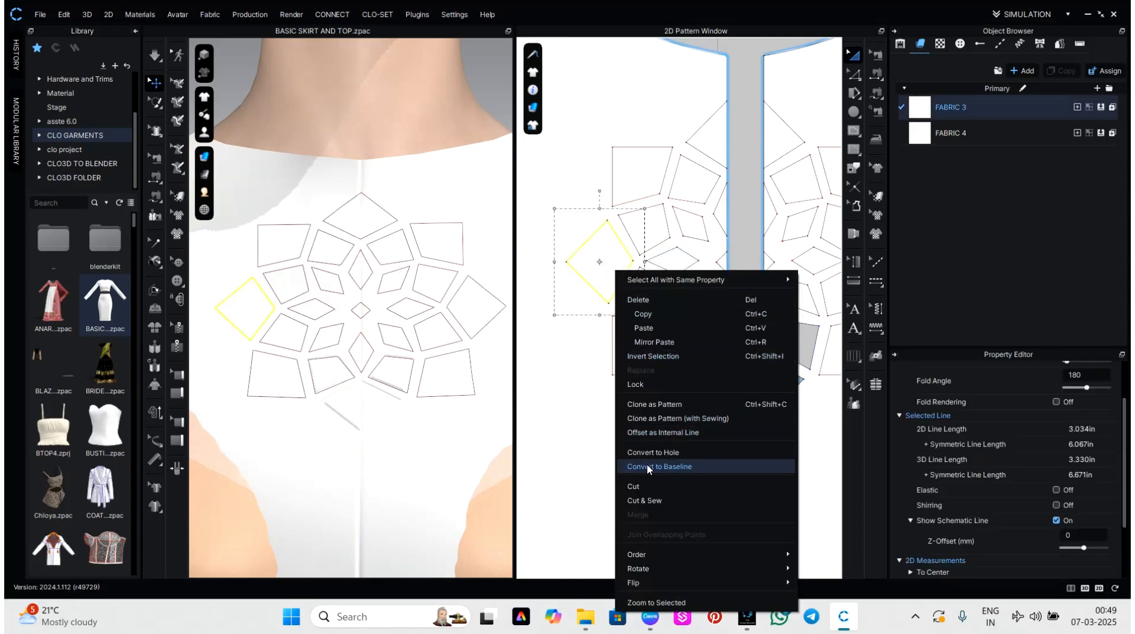
{"action": "left_click", "coordinate": [649, 499]}
{"action": "left_click", "coordinate": [678, 246]}
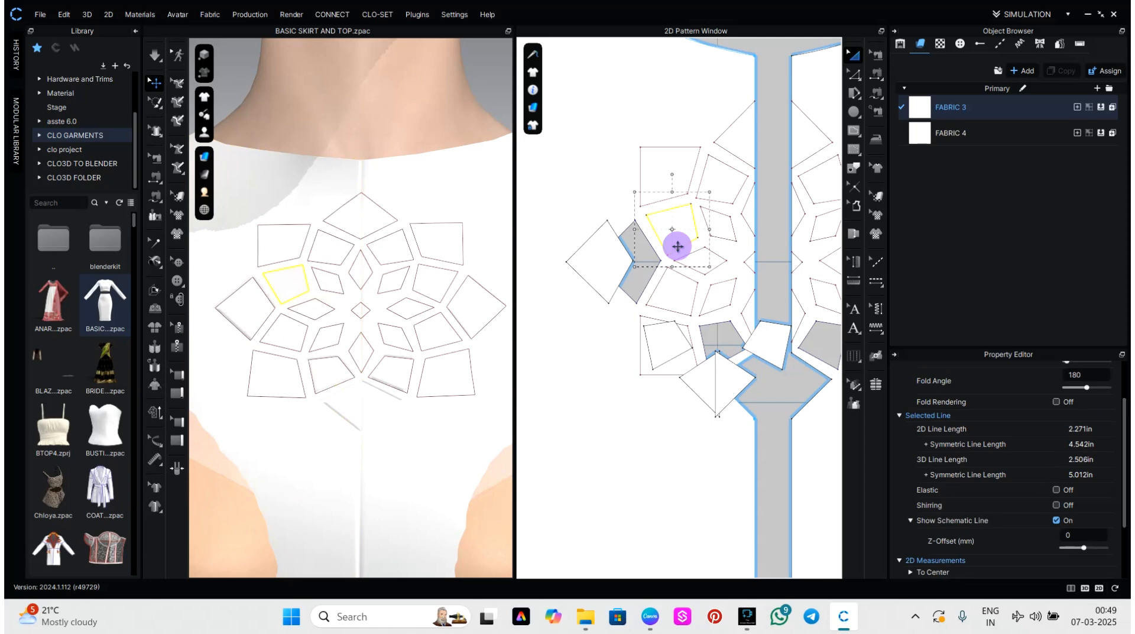
{"action": "right_click", "coordinate": [678, 246]}
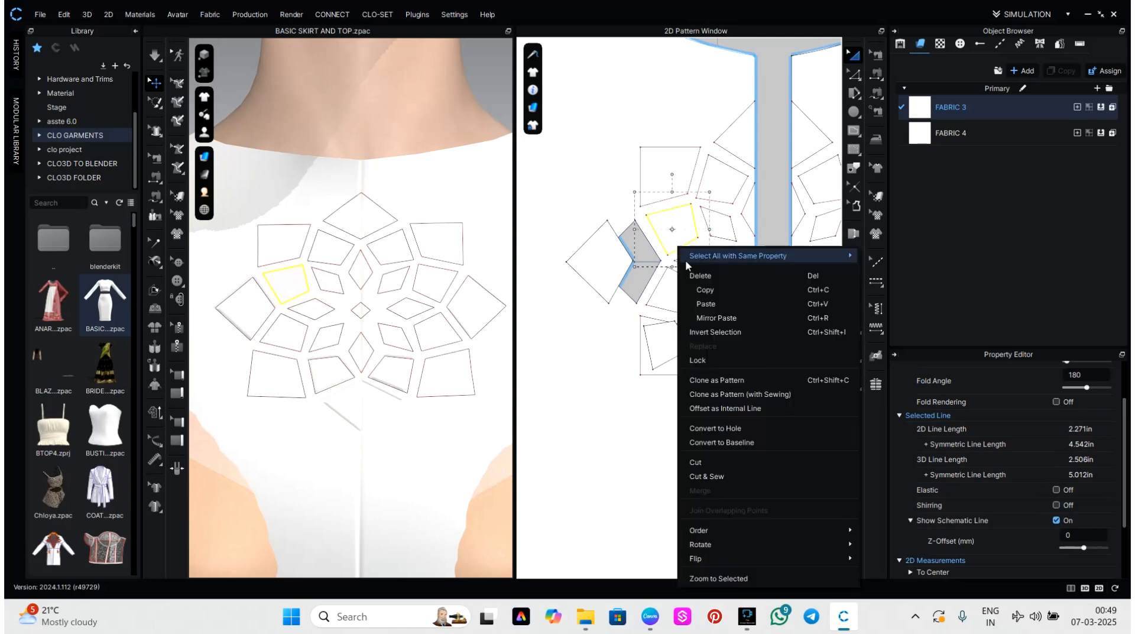
{"action": "left_click", "coordinate": [722, 481]}
{"action": "left_click_drag", "start_coordinate": [663, 345], "coordinate": [690, 343]}
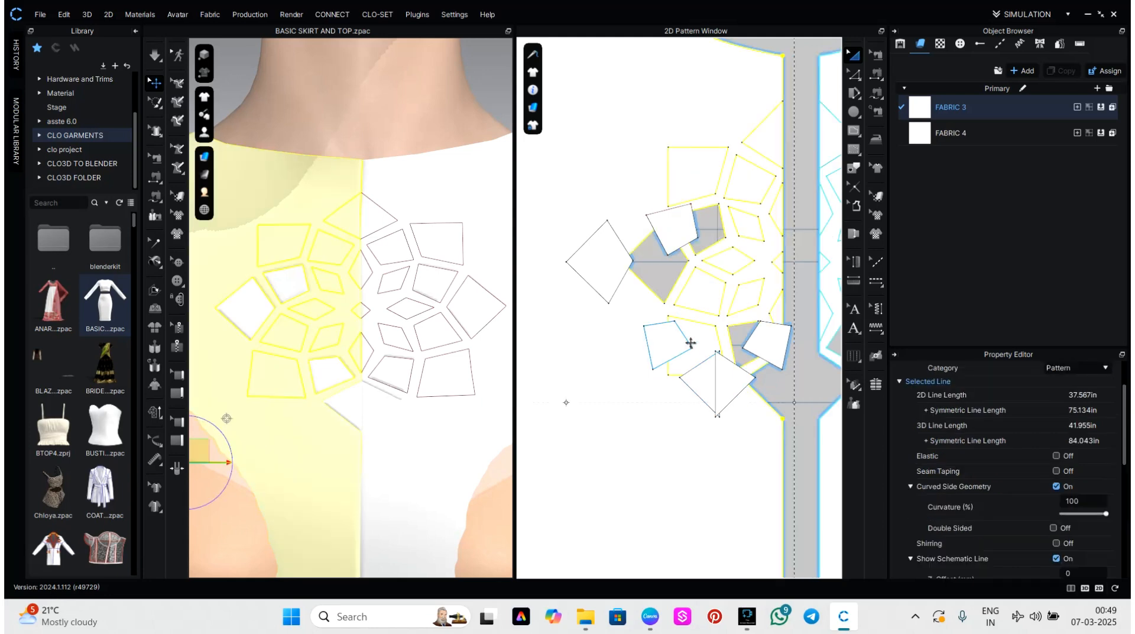
Step: Cut & Sew the upper-left corner outer petal and the middle-ring petal just right of it, with their mirrored counterparts
{"action": "left_click", "coordinate": [699, 174]}
{"action": "right_click", "coordinate": [699, 175]}
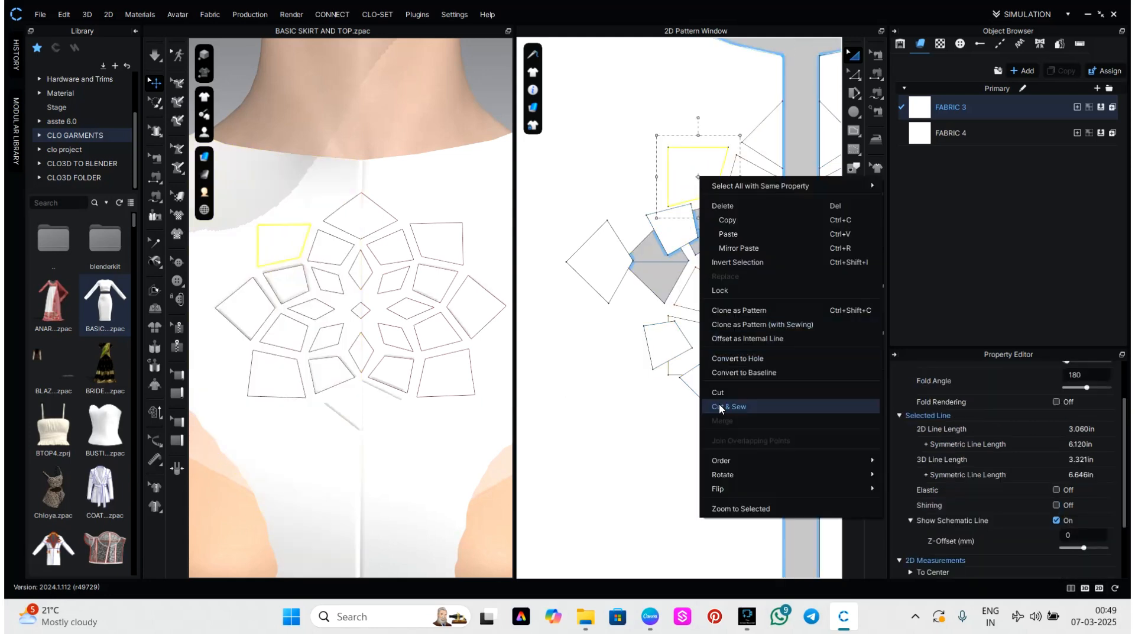
{"action": "left_click", "coordinate": [731, 407]}
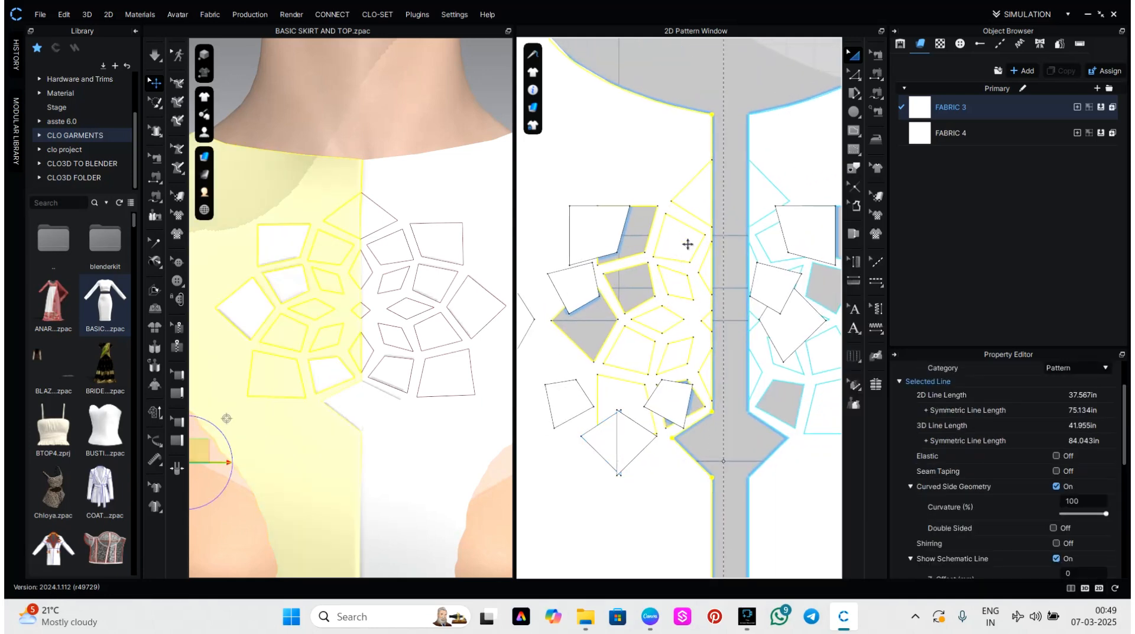
{"action": "left_click", "coordinate": [688, 244]}
{"action": "right_click", "coordinate": [688, 244]}
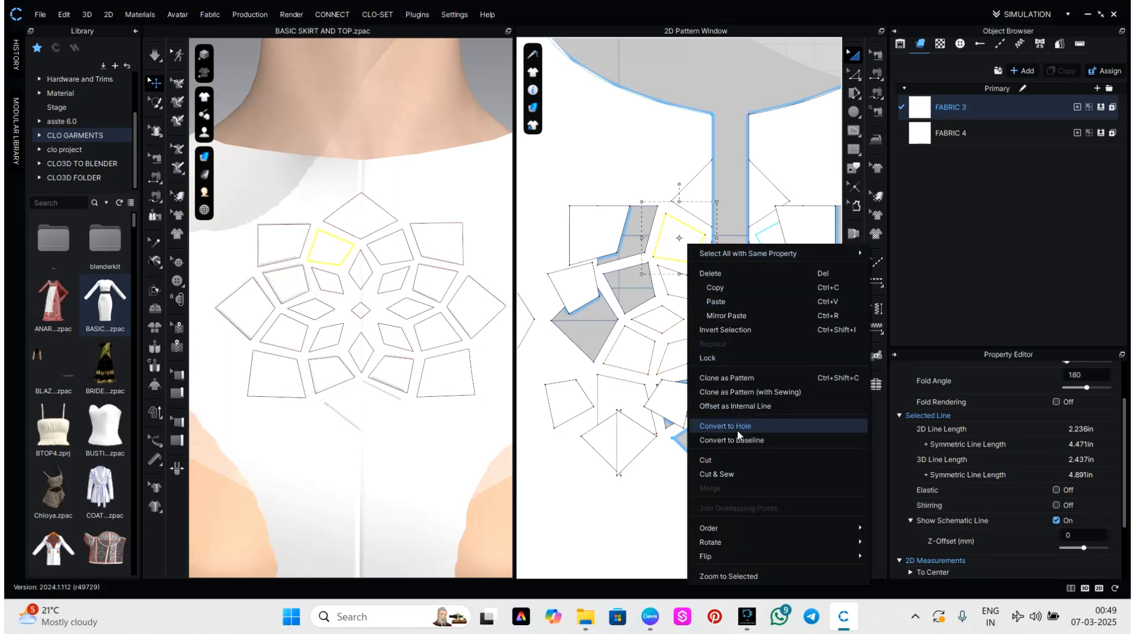
{"action": "left_click", "coordinate": [740, 474]}
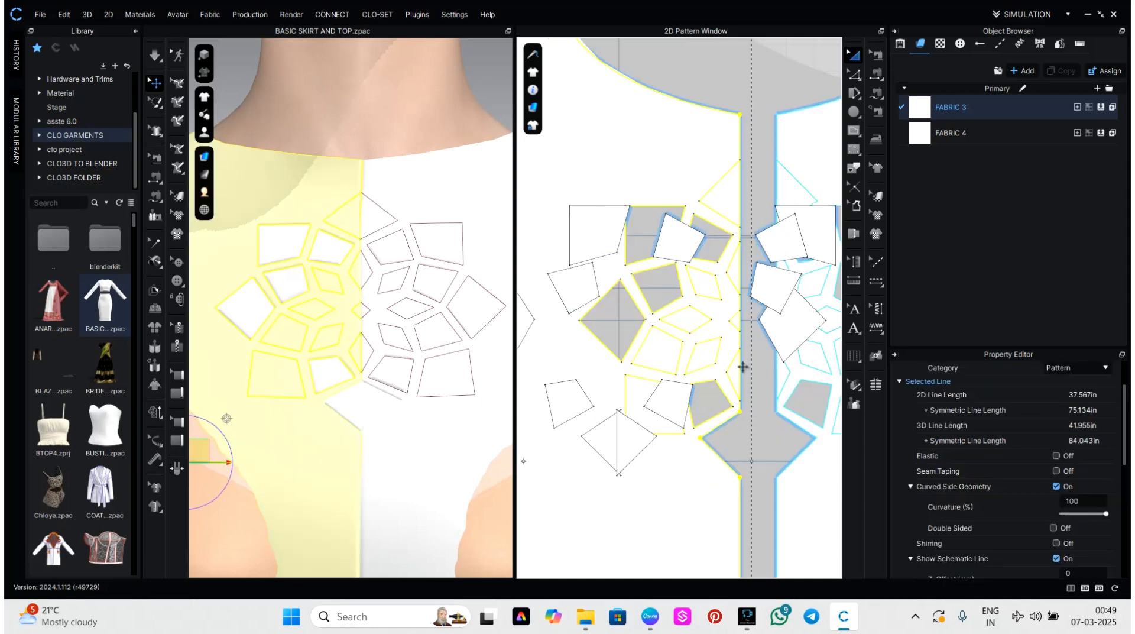
Step: Cut & Sew the left half of the top outer petal and the lower-left middle-ring petal, with their mirrored counterparts
{"action": "left_click", "coordinate": [716, 201]}
{"action": "right_click", "coordinate": [716, 201]}
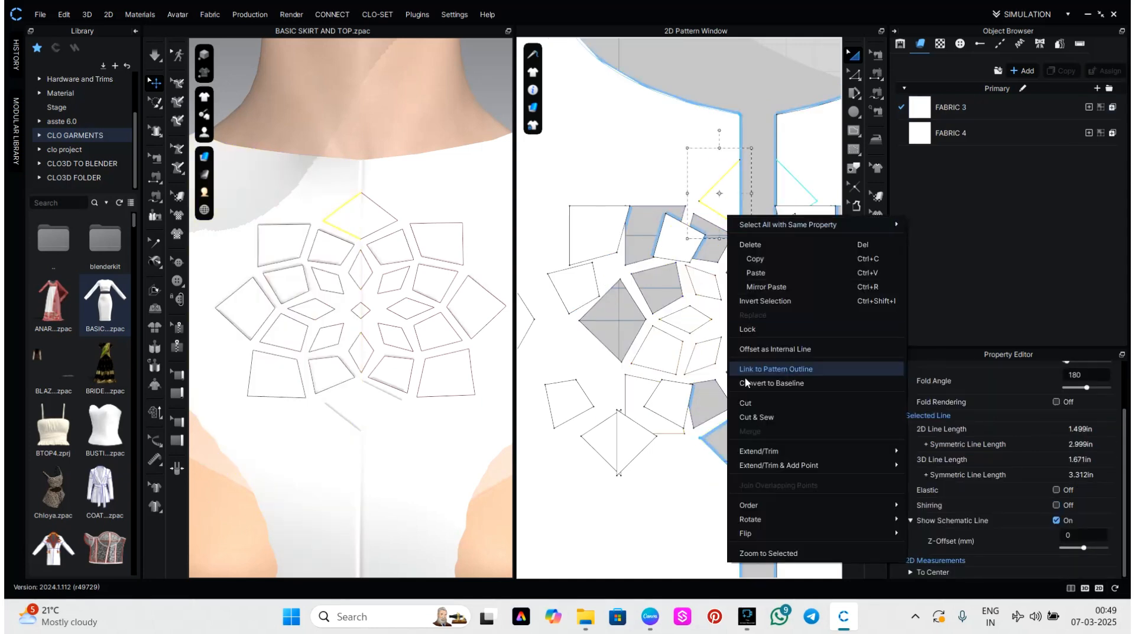
{"action": "left_click", "coordinate": [743, 412]}
{"action": "middle_click_drag", "start_coordinate": [730, 456], "coordinate": [648, 390]}
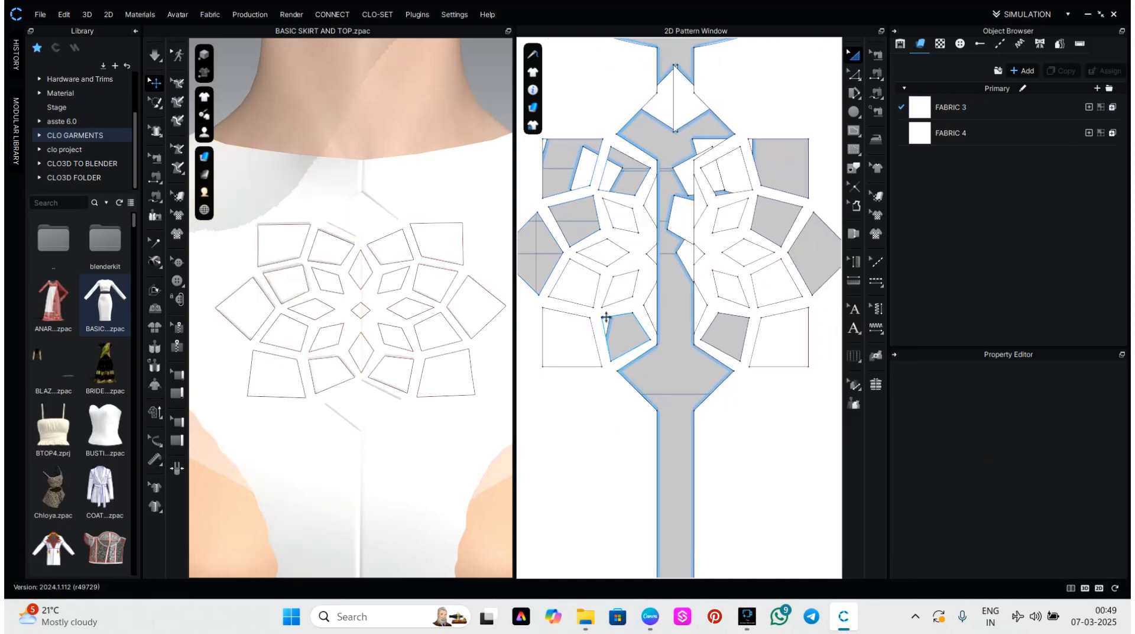
{"action": "left_click", "coordinate": [589, 297]}
{"action": "right_click", "coordinate": [589, 296]}
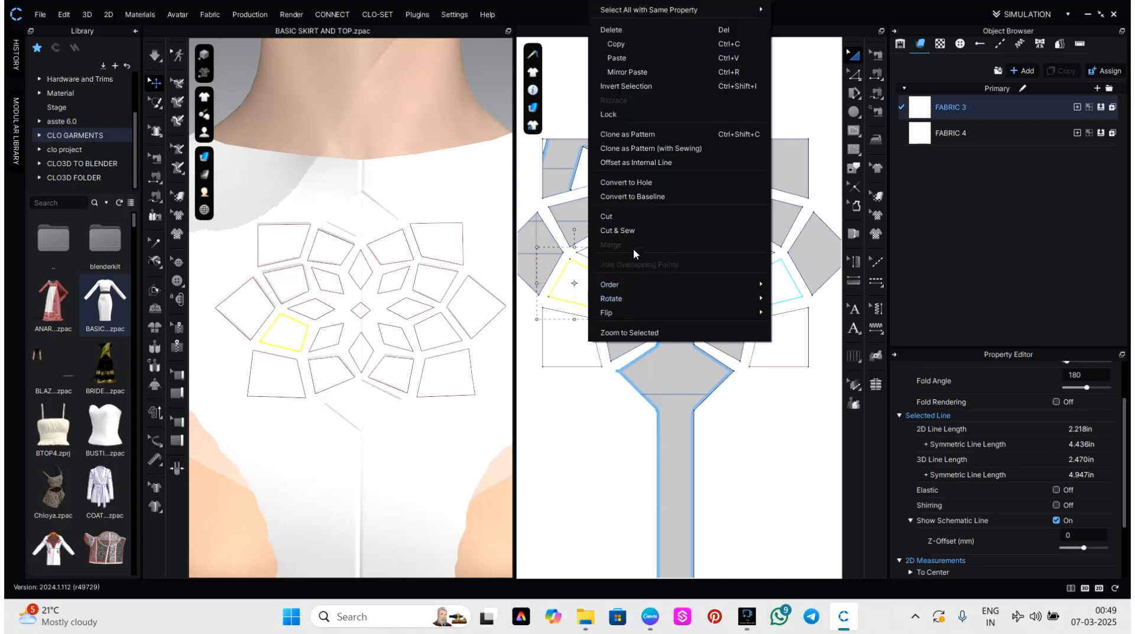
{"action": "left_click", "coordinate": [634, 231]}
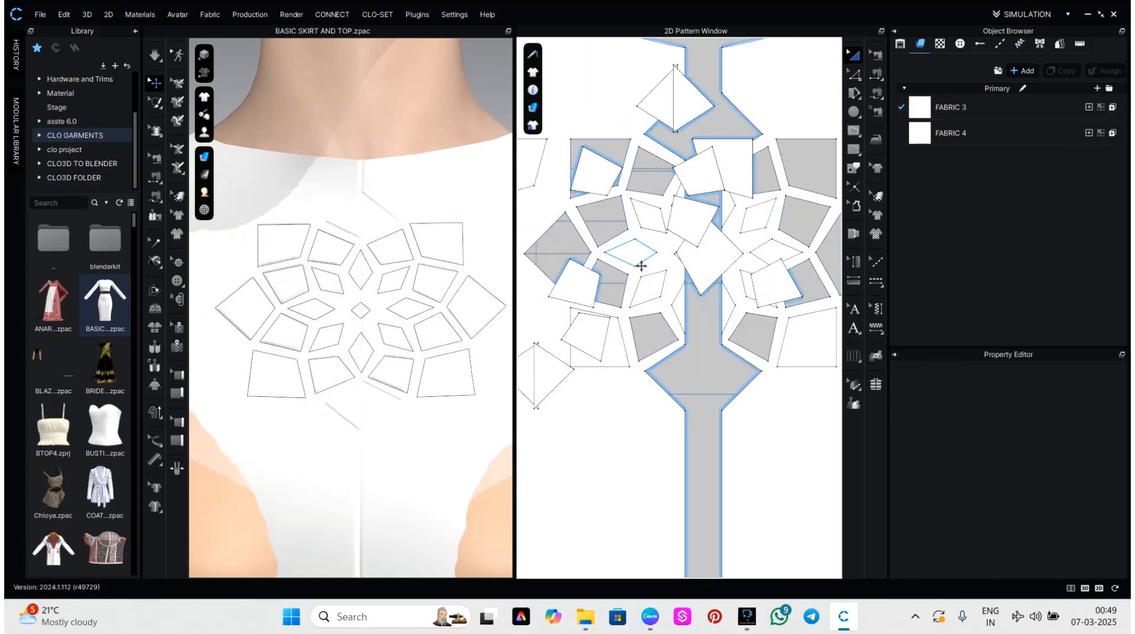
Step: Cut & Sew the small left inner diamond and the small lower-left inner diamond, with their mirrored counterparts
{"action": "left_click", "coordinate": [639, 262]}
{"action": "right_click", "coordinate": [639, 262]}
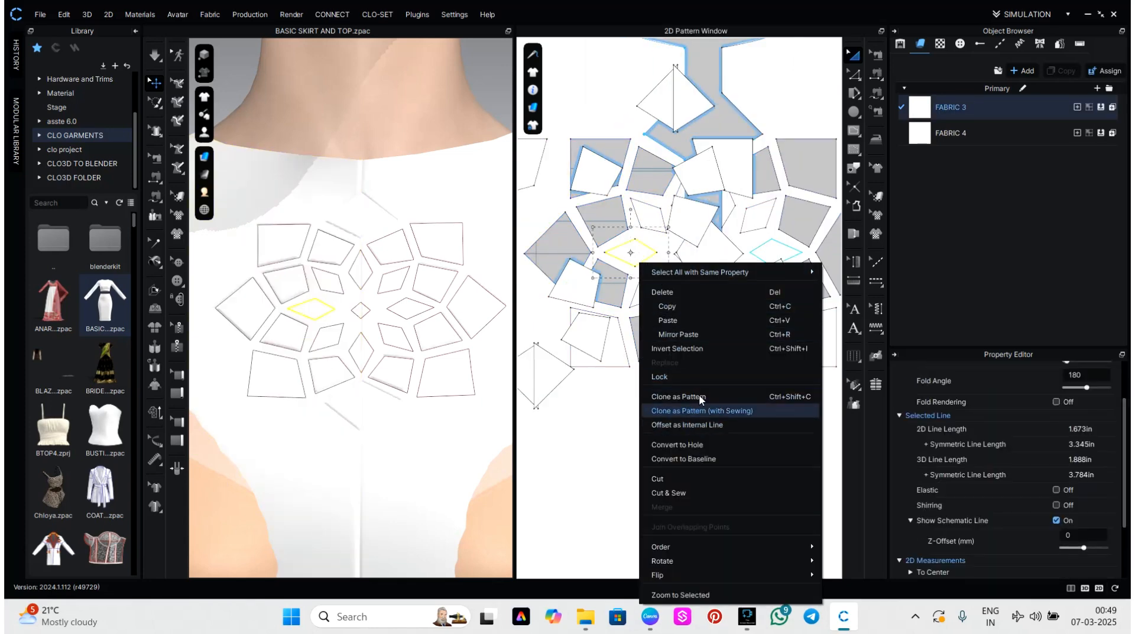
{"action": "left_click", "coordinate": [690, 493]}
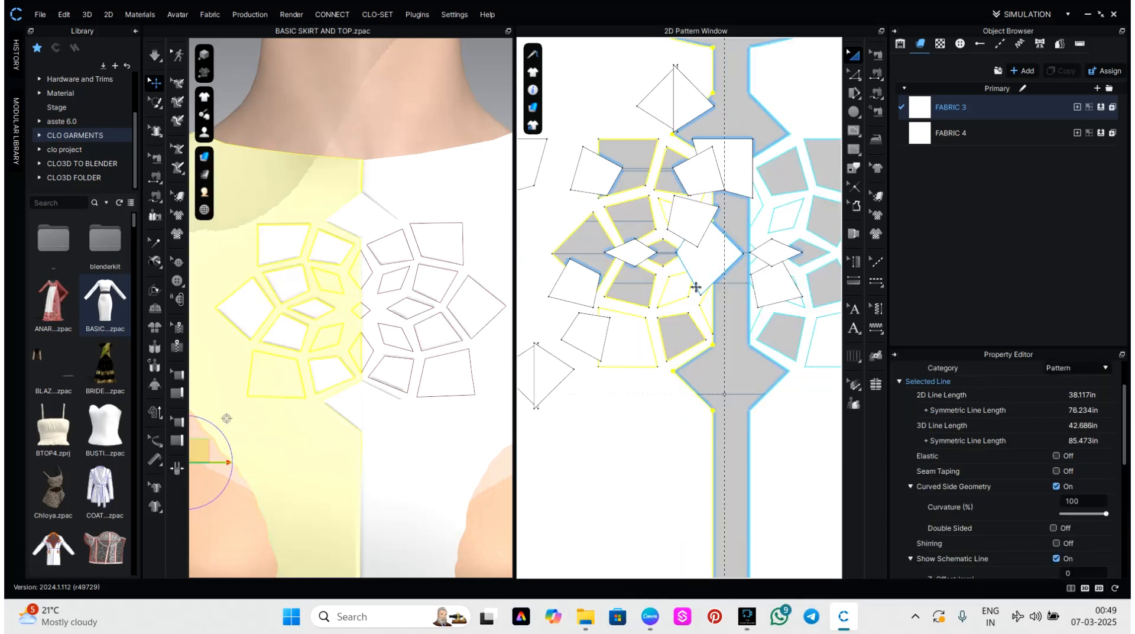
{"action": "left_click", "coordinate": [683, 294]}
{"action": "right_click", "coordinate": [683, 295]}
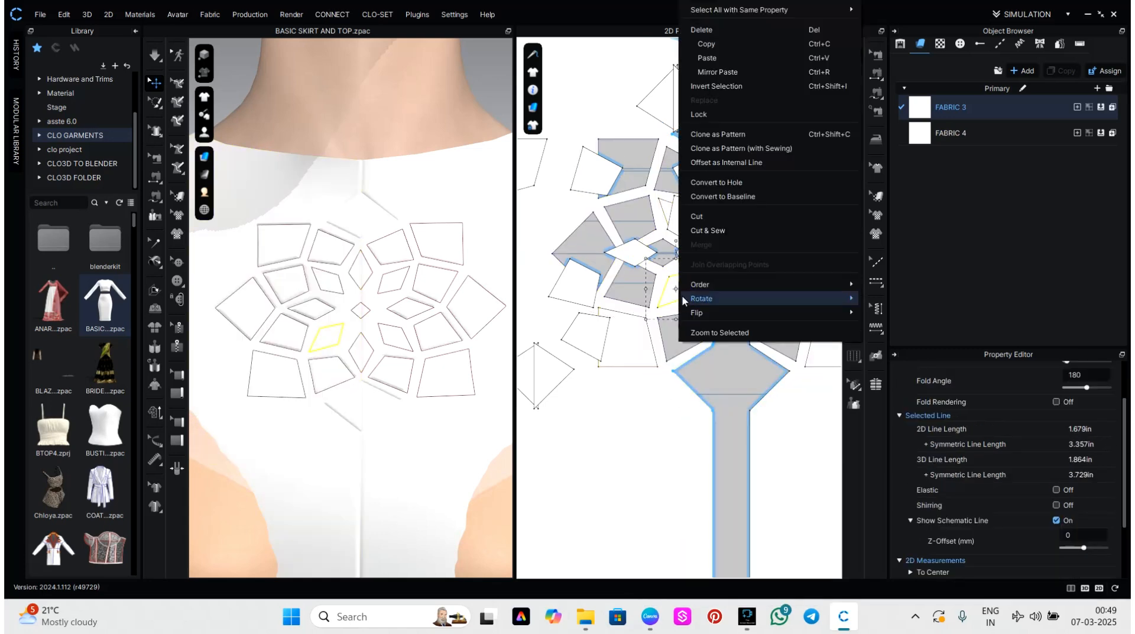
{"action": "left_click", "coordinate": [717, 237]}
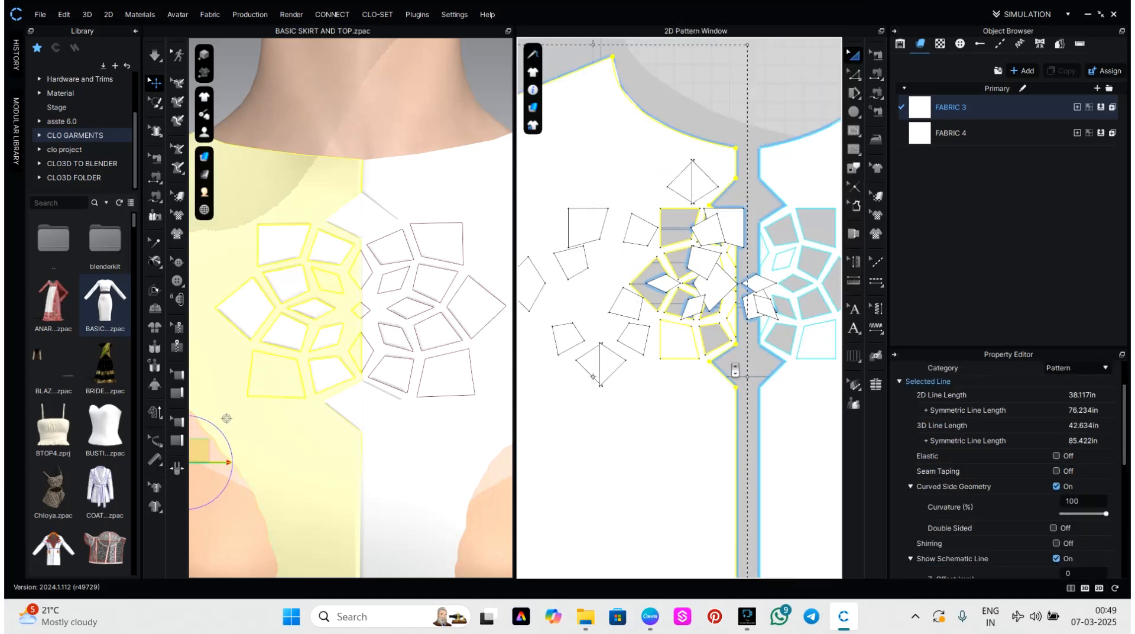
Step: Move the left and right front halves down in the pattern layout, clear of the loose petal pieces
{"action": "right_click_drag", "start_coordinate": [733, 371], "coordinate": [706, 324]}
{"action": "left_click_drag", "start_coordinate": [662, 381], "coordinate": [612, 500]}
{"action": "middle_click_drag", "start_coordinate": [667, 417], "coordinate": [746, 367]}
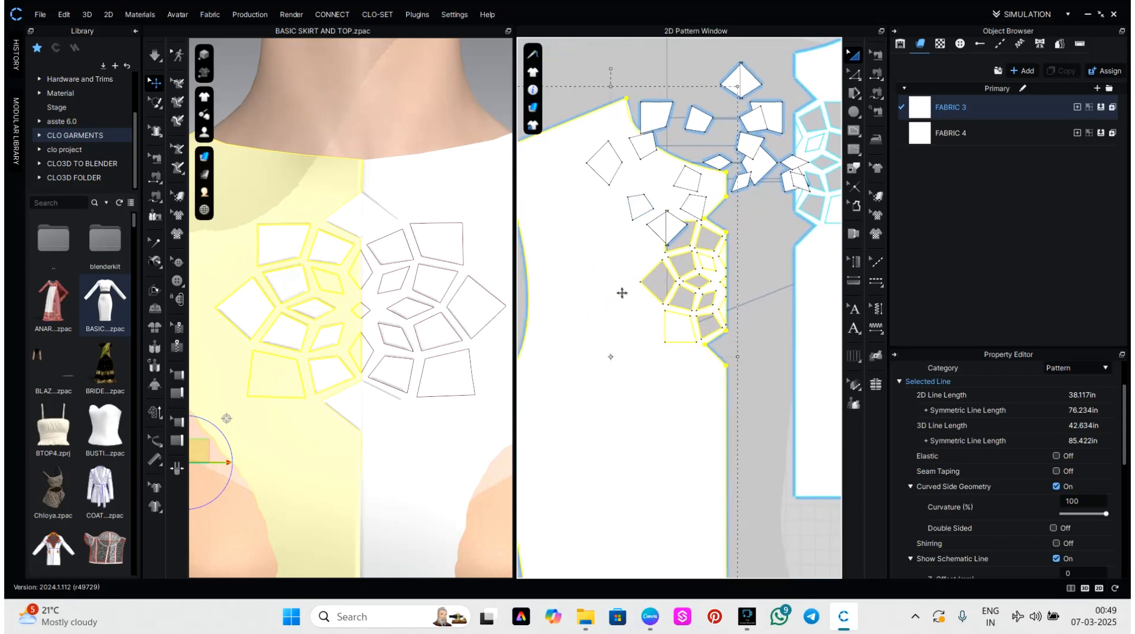
{"action": "left_click_drag", "start_coordinate": [622, 292], "coordinate": [577, 389]}
{"action": "middle_click_drag", "start_coordinate": [720, 307], "coordinate": [676, 169]}
{"action": "left_click_drag", "start_coordinate": [804, 210], "coordinate": [801, 425]}
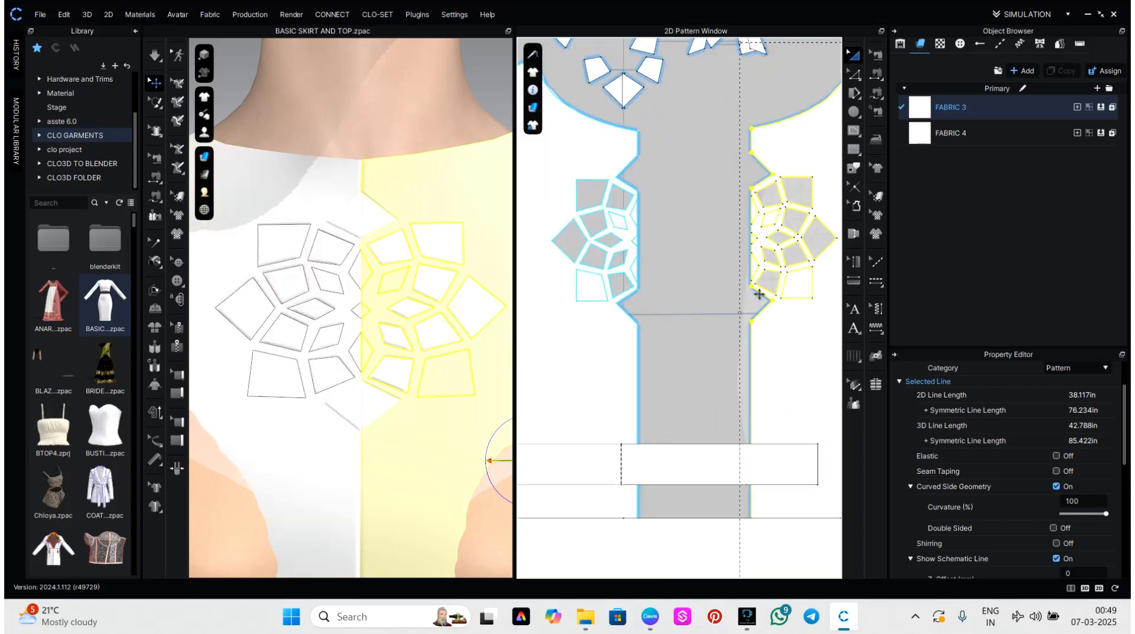
Step: Cut & Sew the lower-left corner outer petal, with its mirrored counterpart
{"action": "middle_click_drag", "start_coordinate": [698, 284], "coordinate": [775, 291]}
{"action": "scroll", "coordinate": [709, 290], "scroll_direction": "up", "scroll_amount": 2}
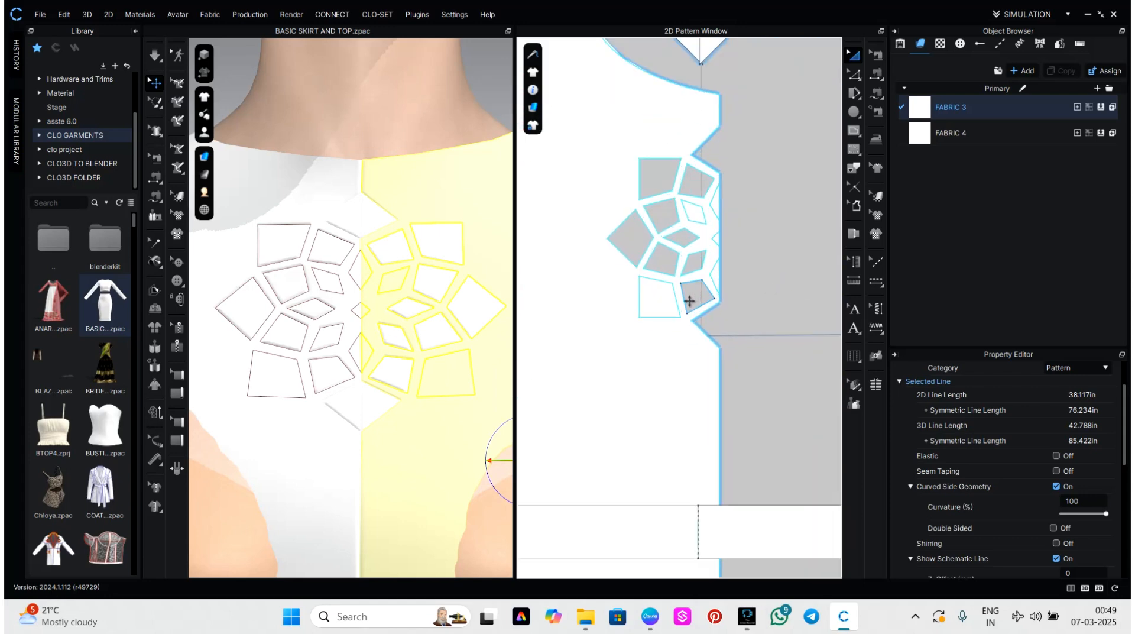
{"action": "left_click", "coordinate": [657, 303]}
{"action": "right_click", "coordinate": [661, 313]}
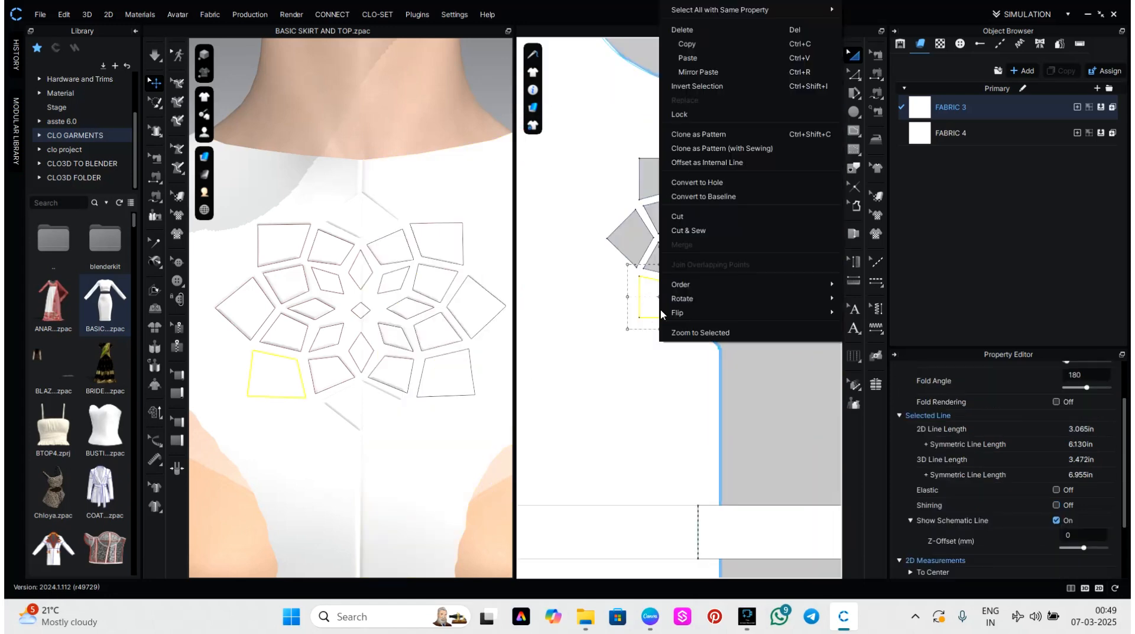
{"action": "left_click", "coordinate": [708, 228]}
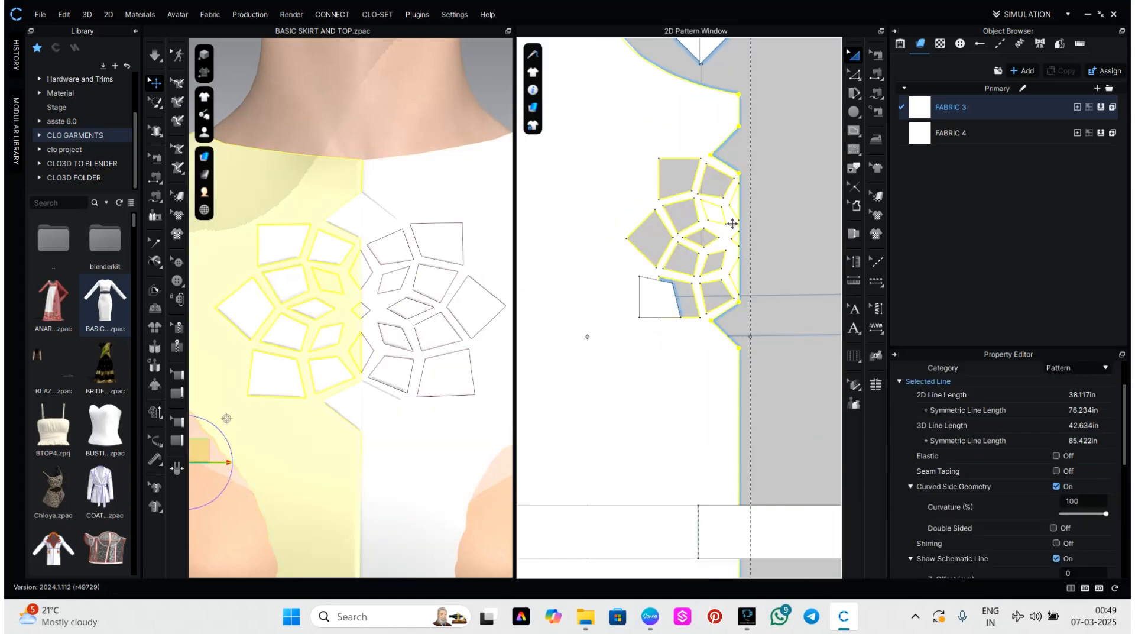
Step: Cut & Sew the small upper-left inner diamond, along with its mirrored counterpart
{"action": "scroll", "coordinate": [732, 223], "scroll_direction": "up", "scroll_amount": 2}
{"action": "left_click", "coordinate": [786, 238]}
{"action": "scroll", "coordinate": [746, 211], "scroll_direction": "up", "scroll_amount": 3}
{"action": "left_click", "coordinate": [672, 211]}
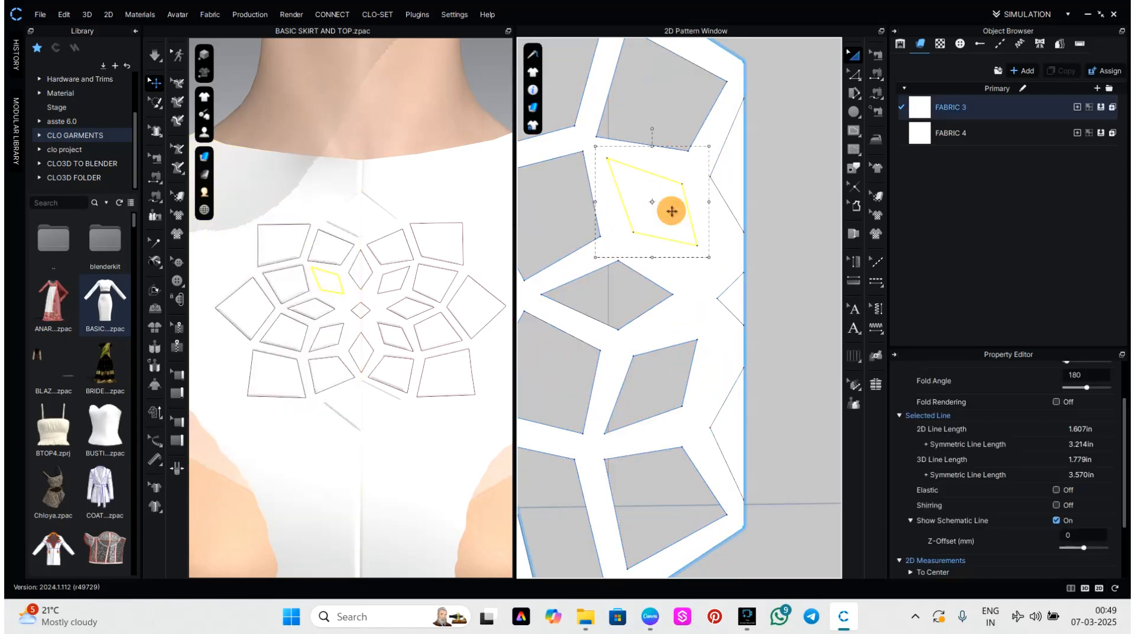
{"action": "right_click", "coordinate": [671, 211]}
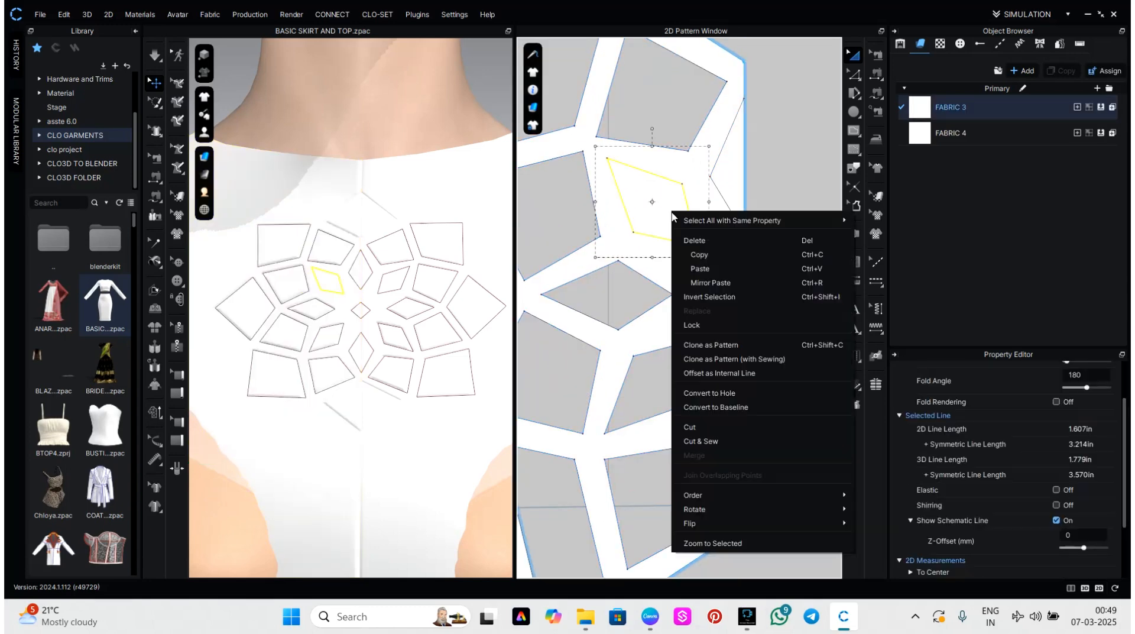
{"action": "left_click", "coordinate": [736, 440]}
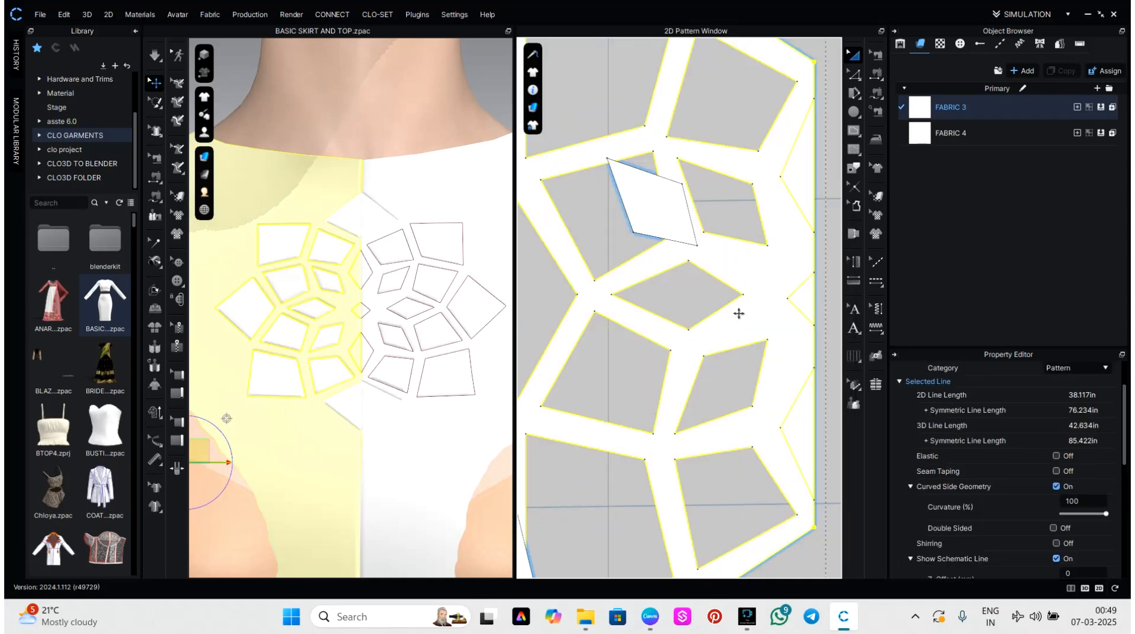
Step: Cut & Sew the left half of the upper inner diamond at the centre edge, with its mirrored half
{"action": "left_click", "coordinate": [727, 254]}
{"action": "scroll", "coordinate": [727, 254], "scroll_direction": "up", "scroll_amount": 2}
{"action": "right_click", "coordinate": [729, 256]}
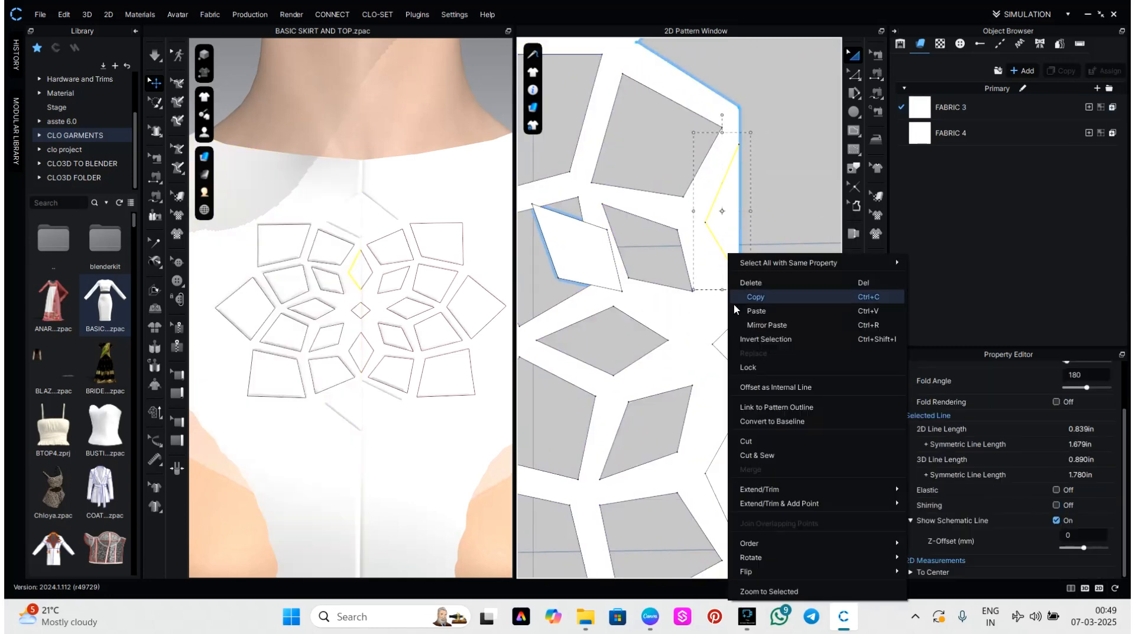
{"action": "left_click", "coordinate": [761, 456]}
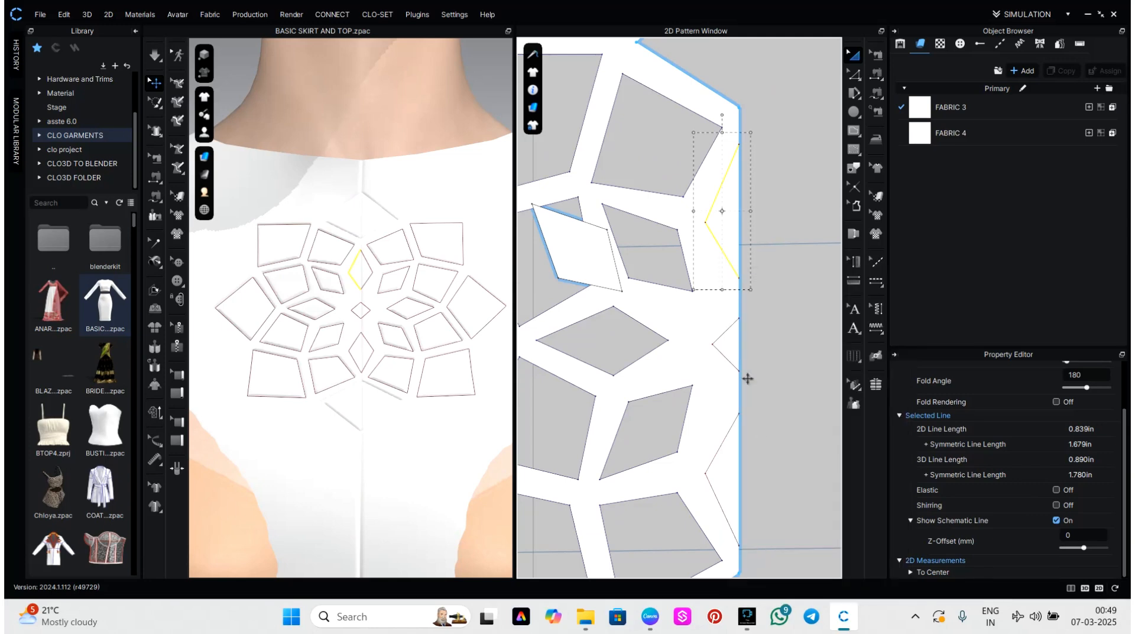
{"action": "left_click", "coordinate": [771, 375]}
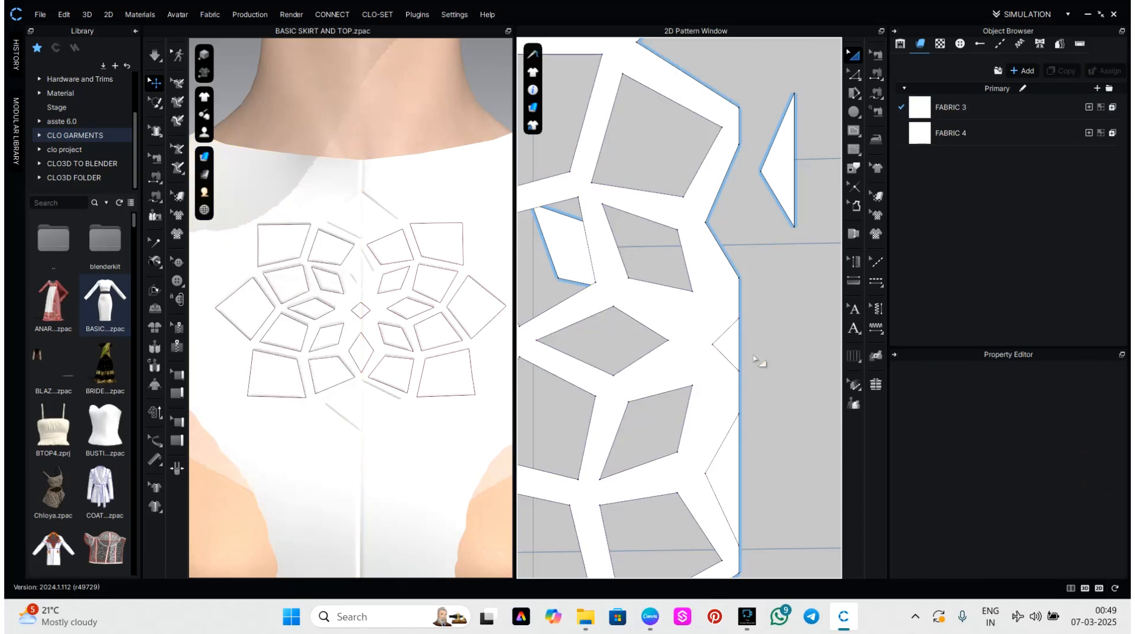
Step: Cut & Sew the two lines of the small centre diamond's left half, along with the mirrored half
{"action": "left_click", "coordinate": [736, 347]}
{"action": "key", "text": "z"}
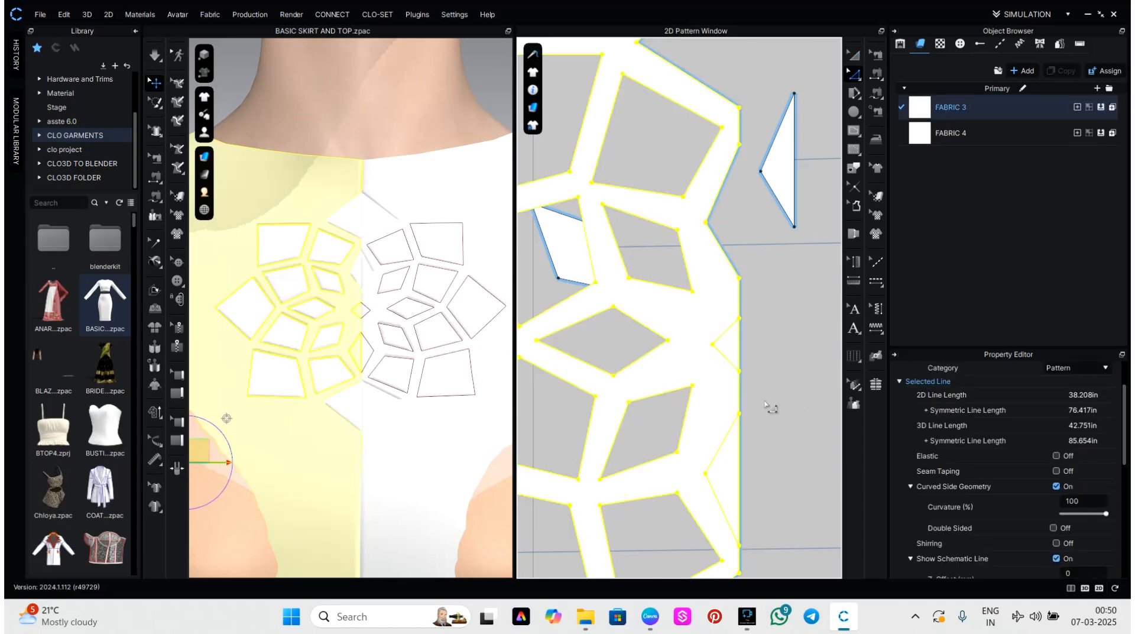
{"action": "left_click", "coordinate": [769, 410]}
{"action": "left_click", "coordinate": [731, 363]}
{"action": "left_click", "coordinate": [726, 334], "text": "shift"}
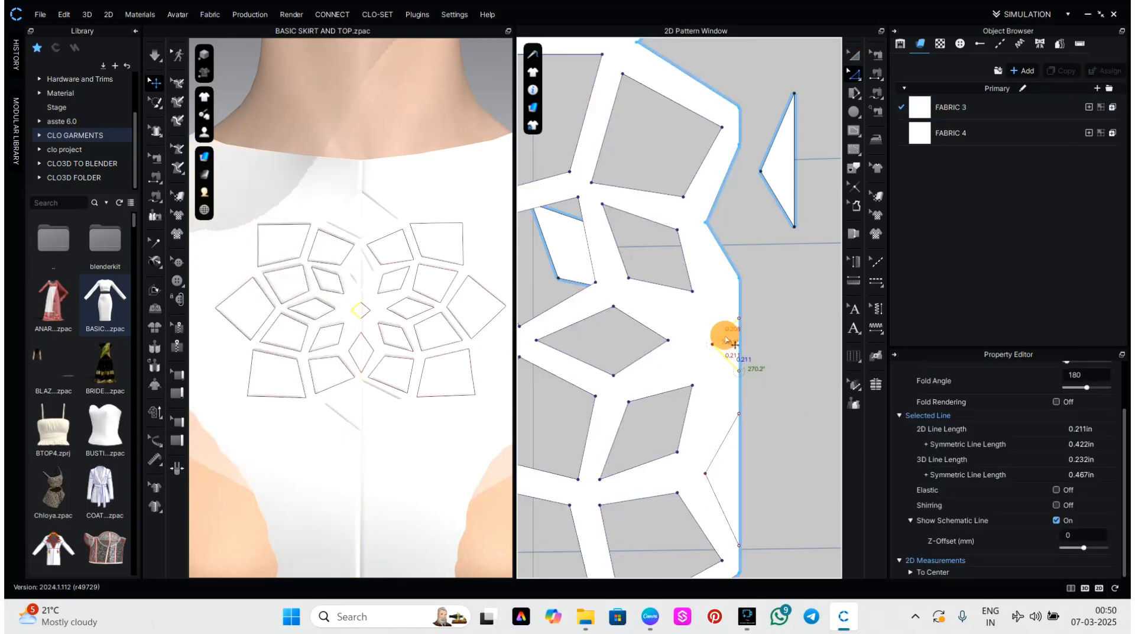
{"action": "right_click", "coordinate": [728, 330]}
{"action": "left_click", "coordinate": [759, 169]}
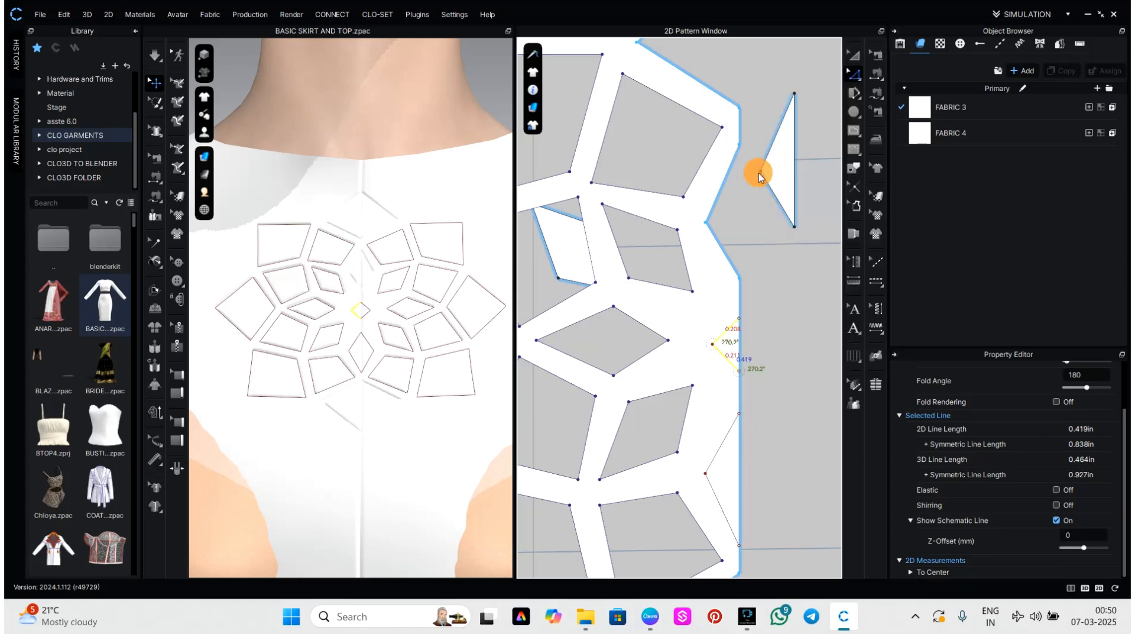
Step: Cut & Sew the two lines of the lower inner diamond's left half at the centre edge, with the mirrored half
{"action": "middle_click_drag", "start_coordinate": [768, 391], "coordinate": [731, 238]}
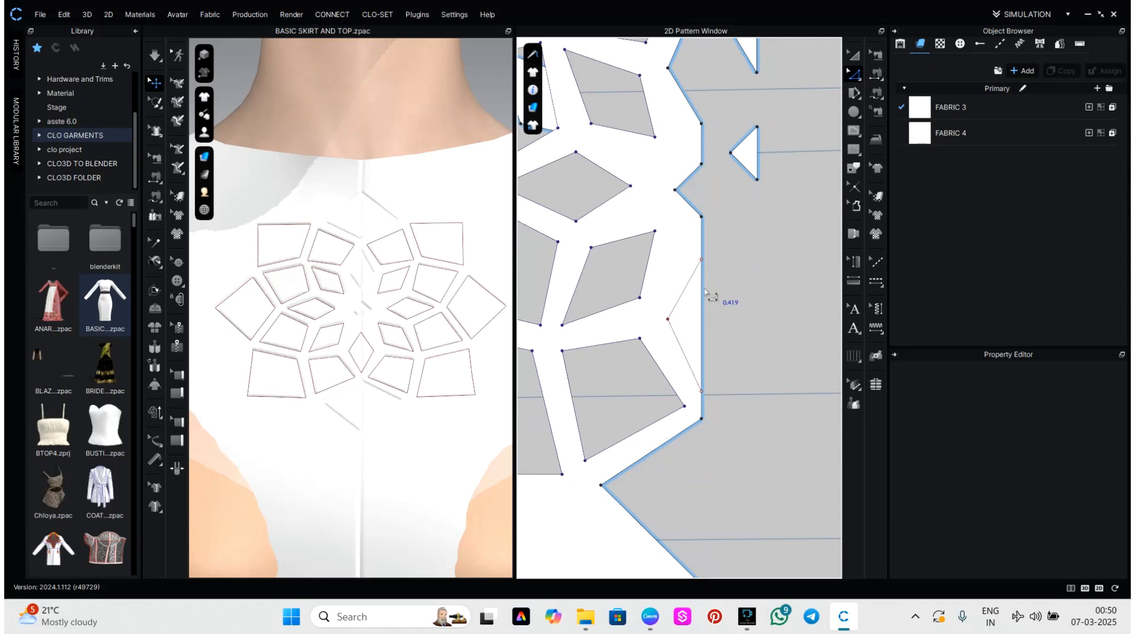
{"action": "left_click", "coordinate": [681, 294]}
{"action": "left_click", "coordinate": [684, 355], "text": "shift"}
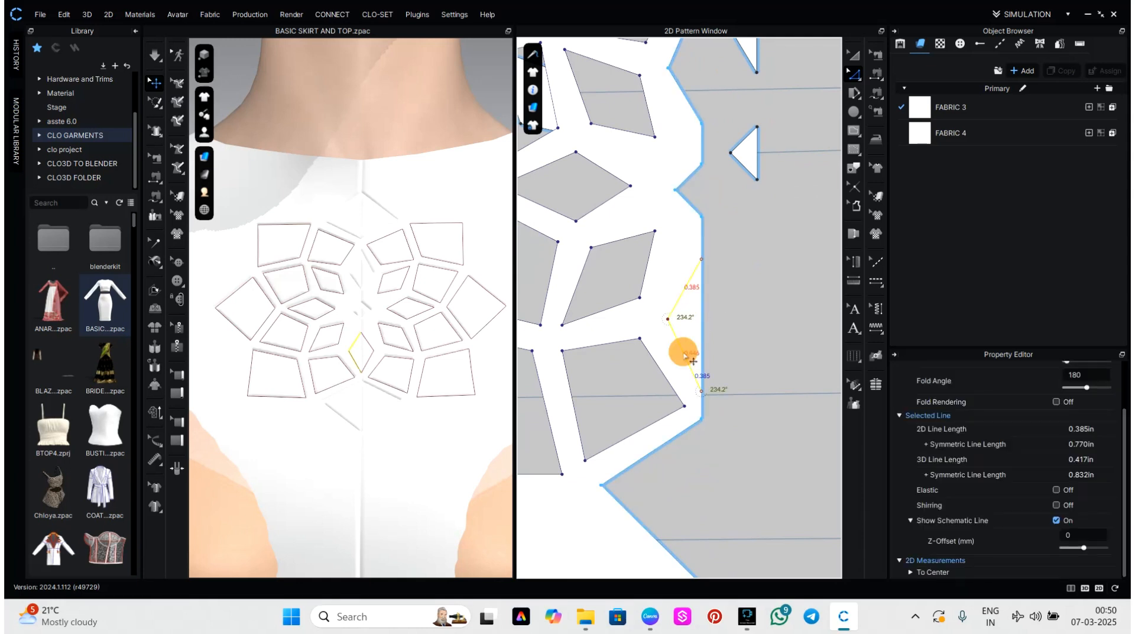
{"action": "right_click", "coordinate": [685, 355]}
{"action": "left_click", "coordinate": [737, 176]}
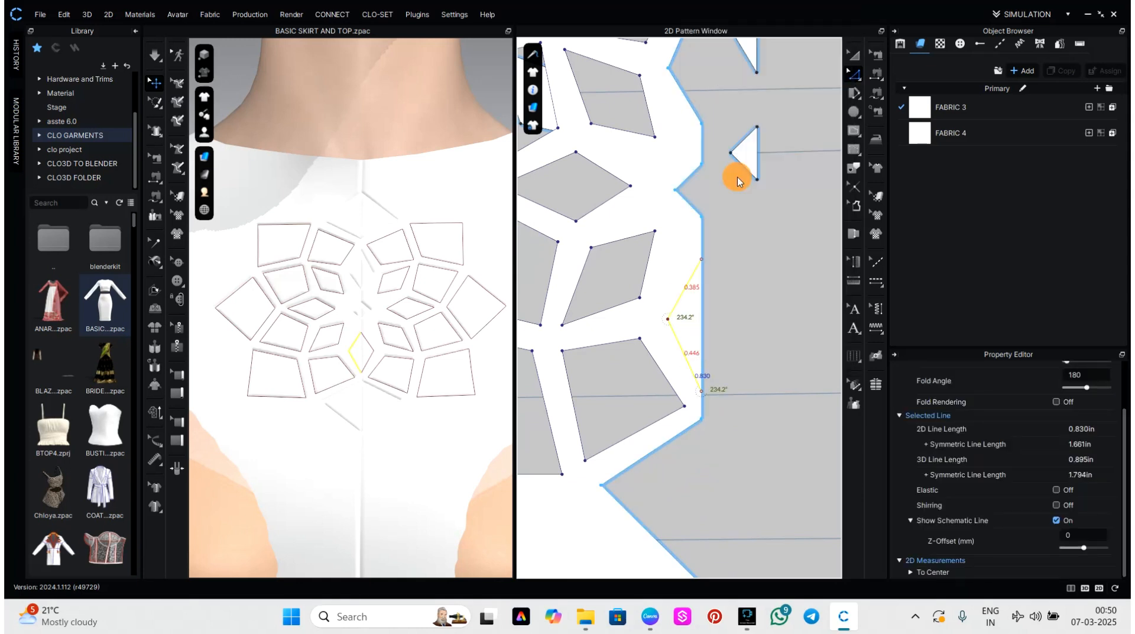
{"action": "scroll", "coordinate": [765, 402], "scroll_direction": "down", "scroll_amount": 5}
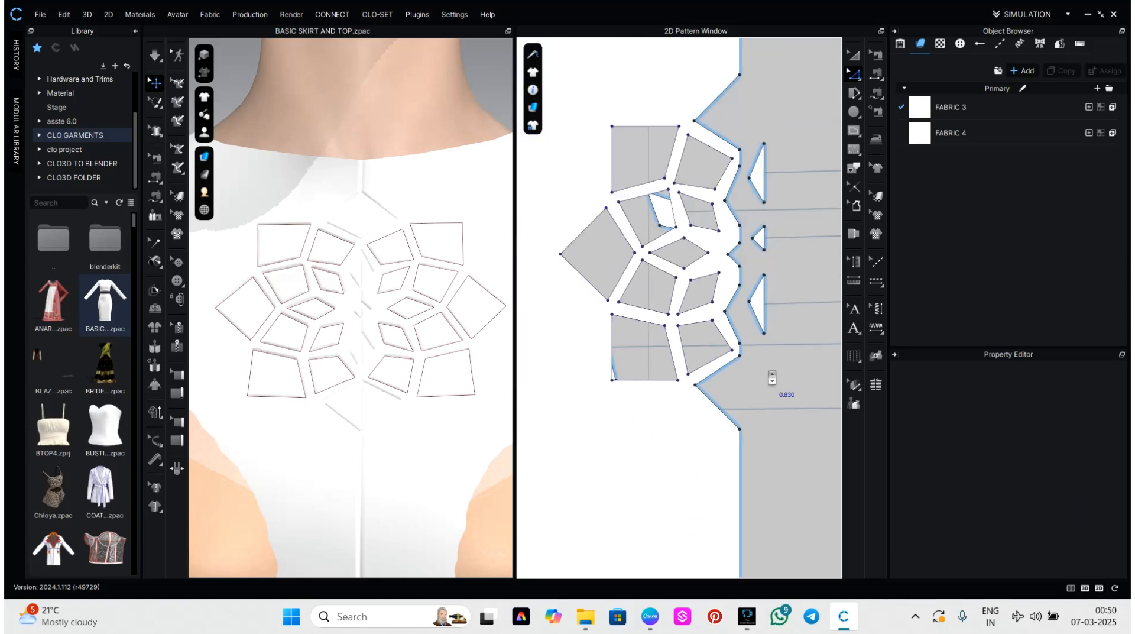
Step: Move the top's two front halves away from the cut-out petal pieces, clear of the avatar silhouette in the 2D pattern layout
{"action": "left_click", "coordinate": [699, 418]}
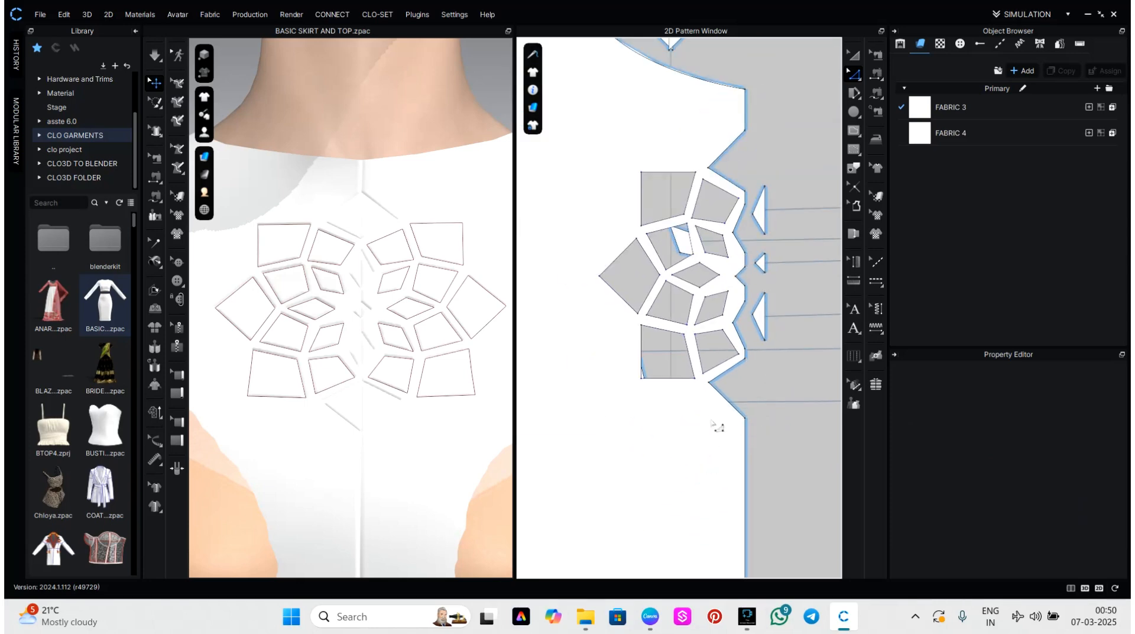
{"action": "key", "text": "a"}
{"action": "scroll", "coordinate": [719, 458], "scroll_direction": "down", "scroll_amount": 6}
{"action": "left_click", "coordinate": [708, 462]}
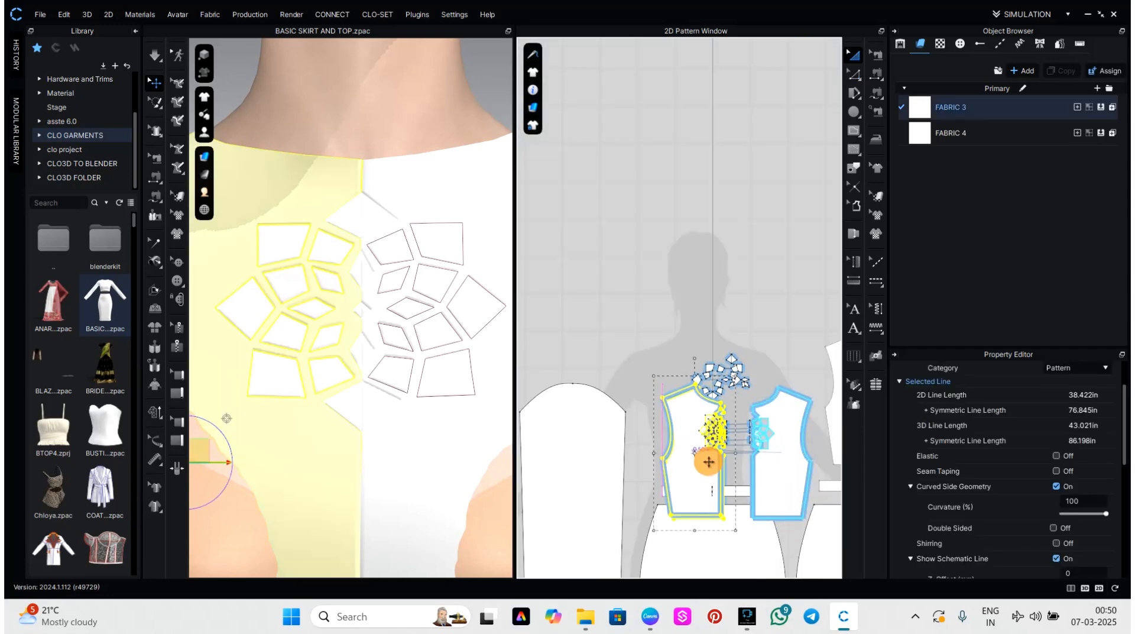
{"action": "left_click_drag", "start_coordinate": [709, 461], "coordinate": [584, 294]}
{"action": "left_click_drag", "start_coordinate": [799, 479], "coordinate": [633, 294]}
{"action": "left_click", "coordinate": [695, 317]}
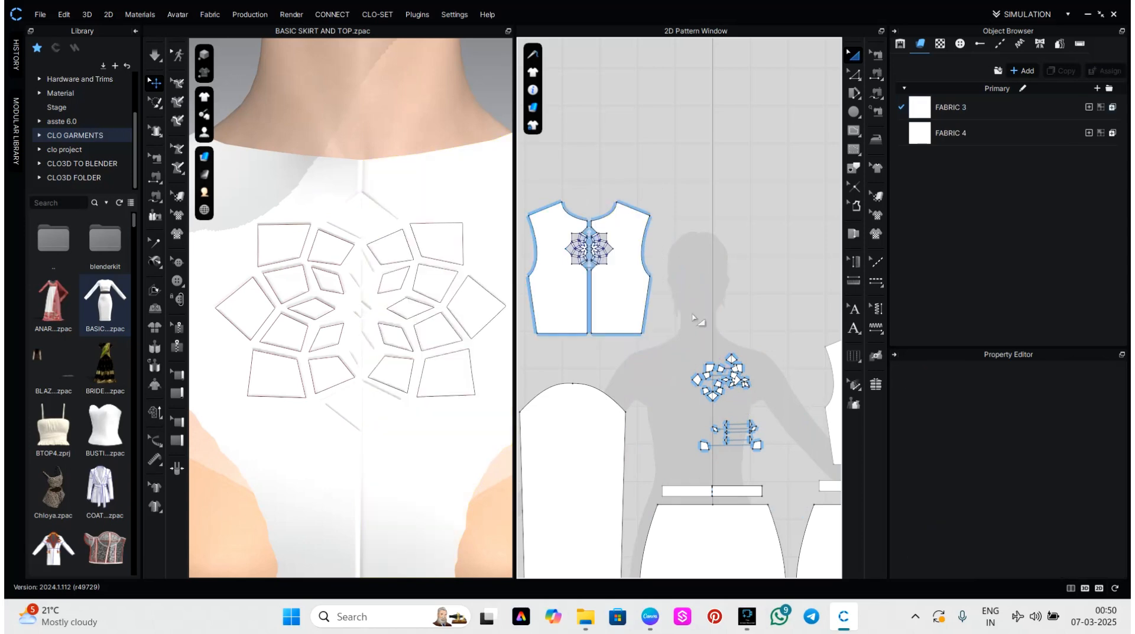
Step: Select all the cut-out petal pieces and move them up together to the empty area beside the avatar silhouette's head
{"action": "scroll", "coordinate": [633, 278], "scroll_direction": "up", "scroll_amount": 4}
{"action": "left_click", "coordinate": [632, 254]}
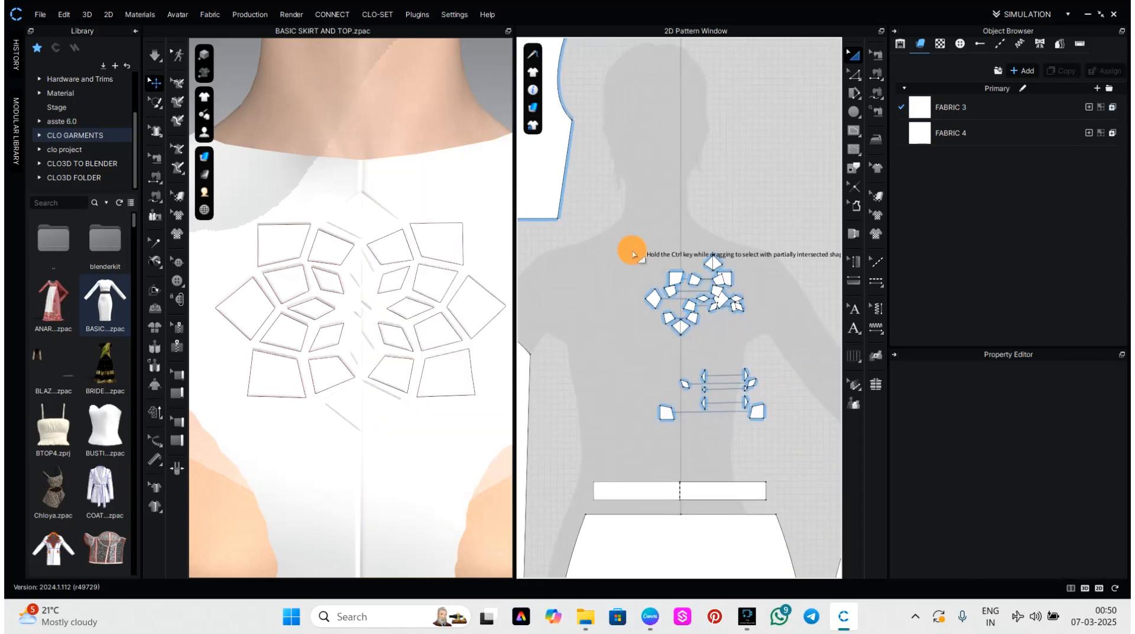
{"action": "left_click_drag", "start_coordinate": [632, 254], "coordinate": [785, 167]}
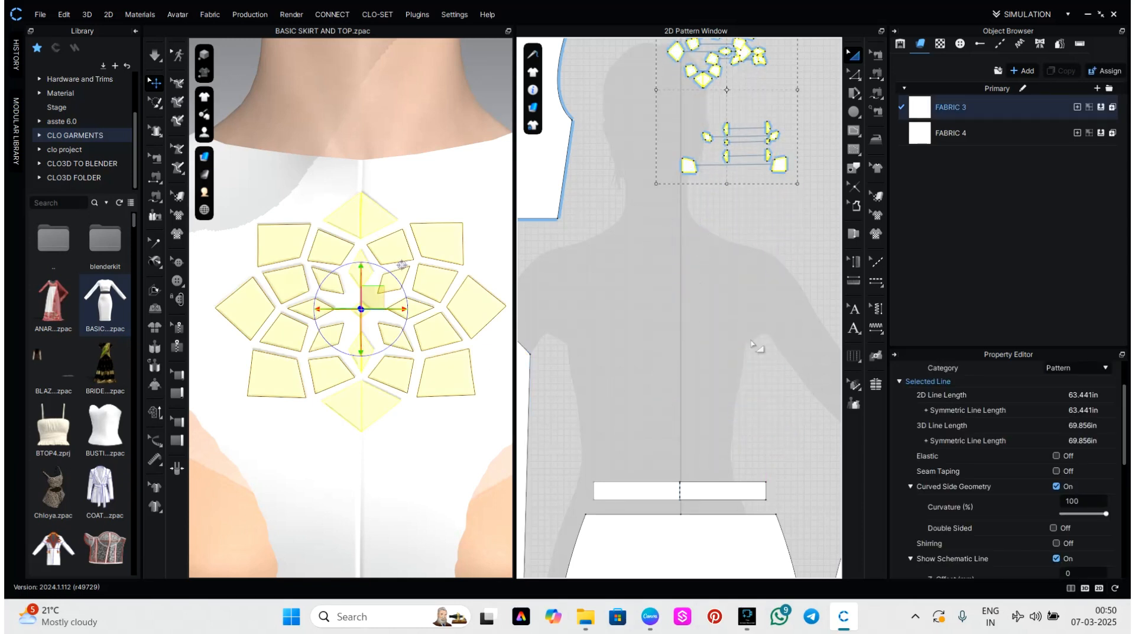
{"action": "left_click", "coordinate": [561, 448]}
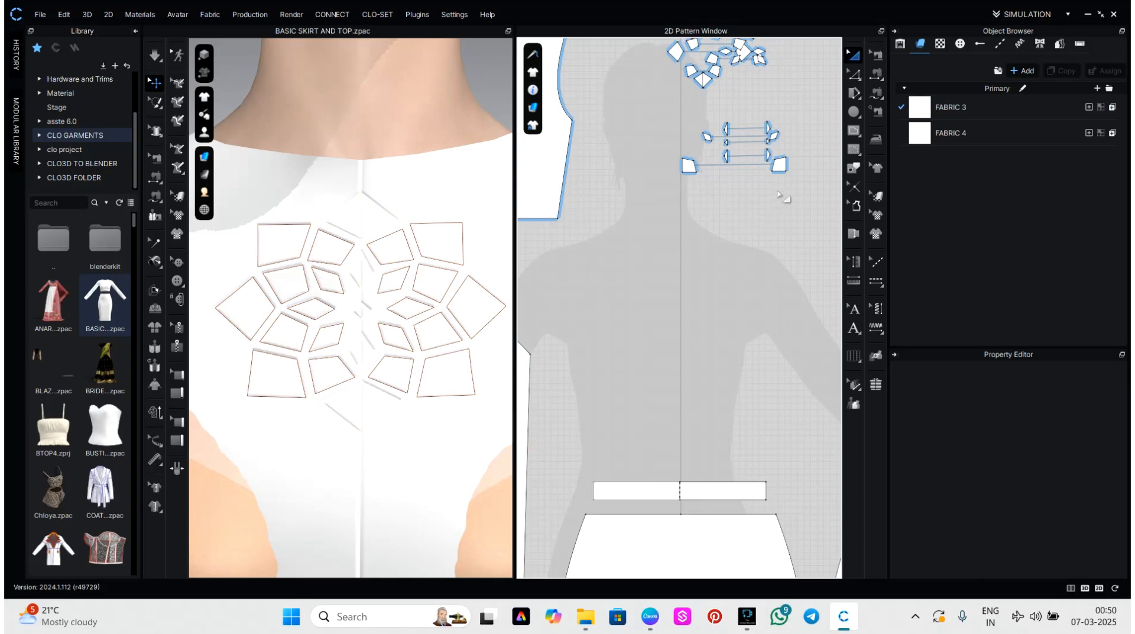
{"action": "scroll", "coordinate": [749, 183], "scroll_direction": "up", "scroll_amount": 2}
{"action": "right_click_drag", "start_coordinate": [749, 183], "coordinate": [724, 419]}
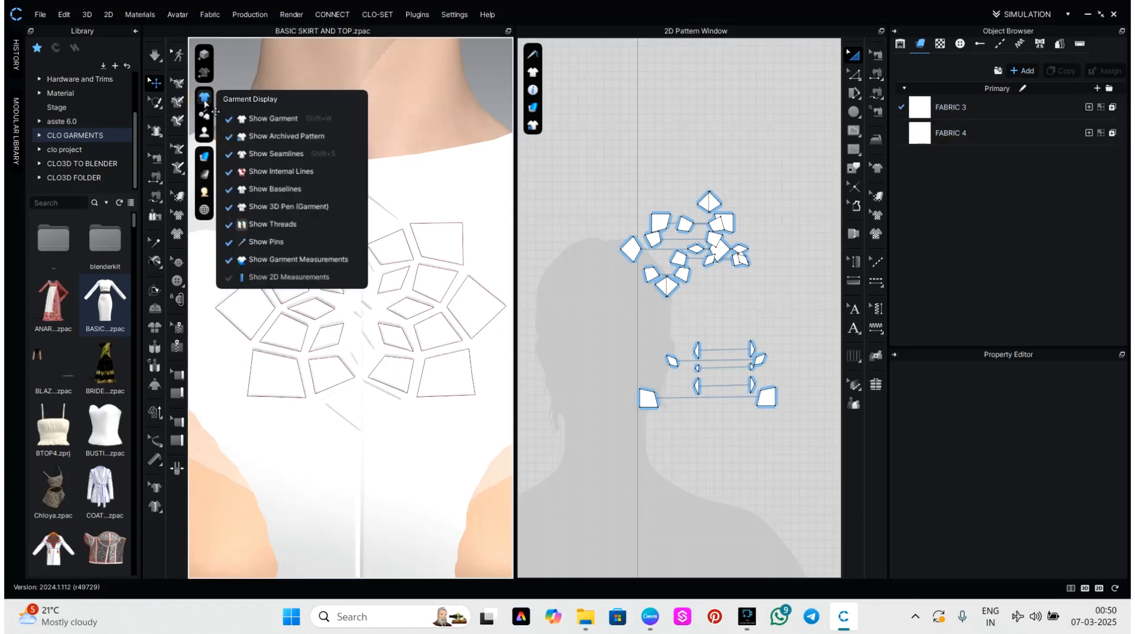
Step: Hide the internal lines of the garment in the 3D view
{"action": "mouse_move", "coordinate": [206, 98]}
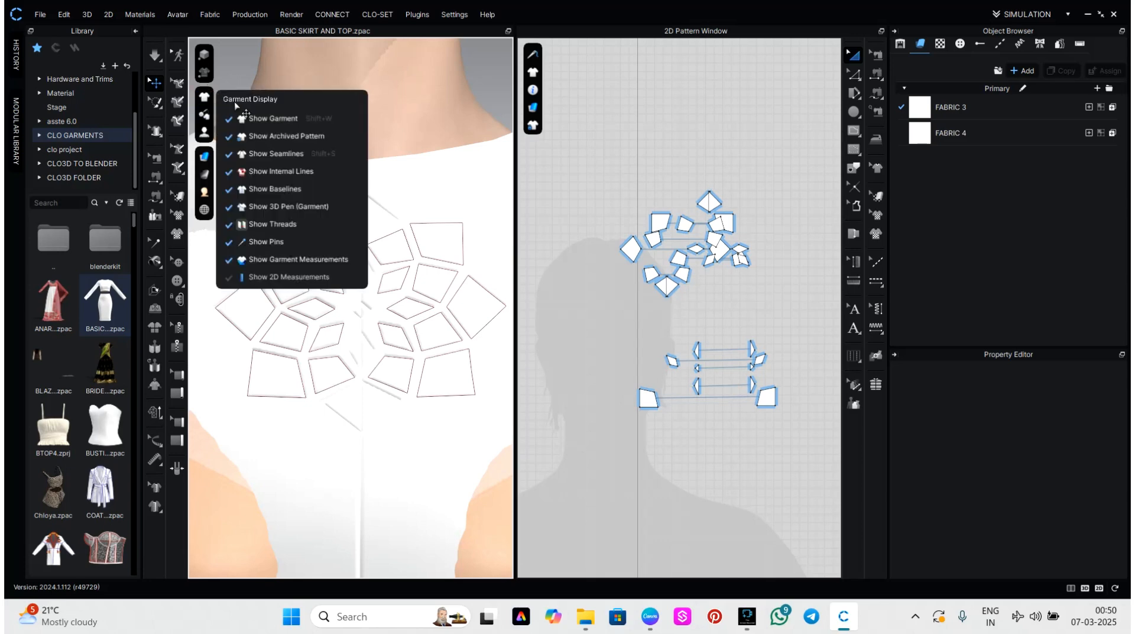
{"action": "left_click", "coordinate": [269, 170]}
{"action": "scroll", "coordinate": [402, 224], "scroll_direction": "down", "scroll_amount": 2}
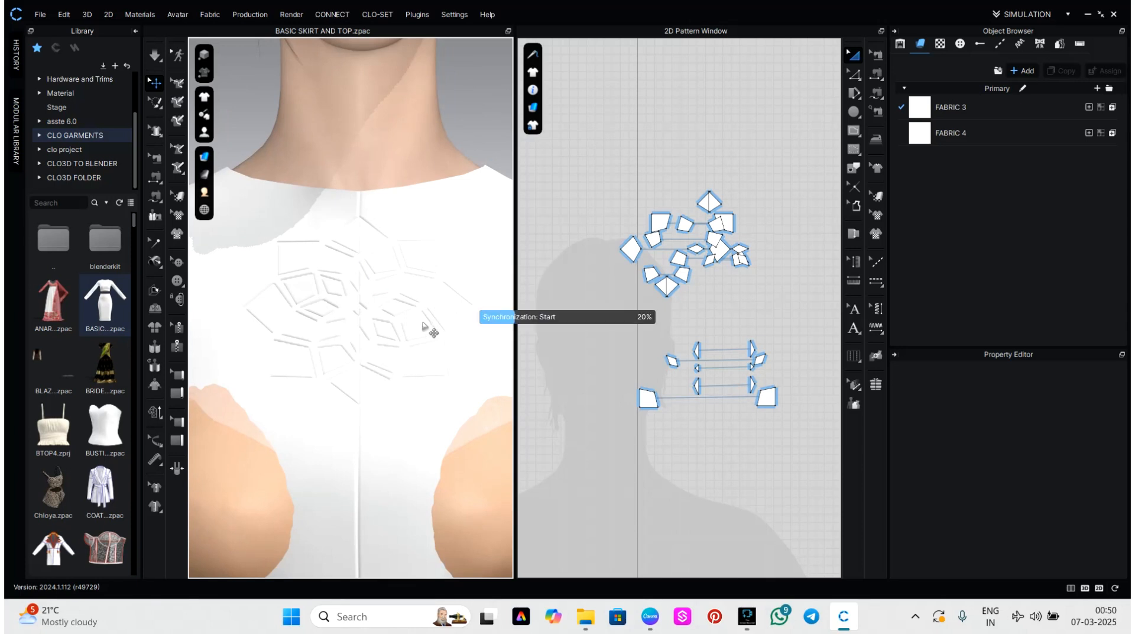
Step: Simulate the garment and pull the top's front outward from its hem so it settles over the bust
{"action": "key", "text": "space"}
{"action": "scroll", "coordinate": [420, 355], "scroll_direction": "down", "scroll_amount": 3}
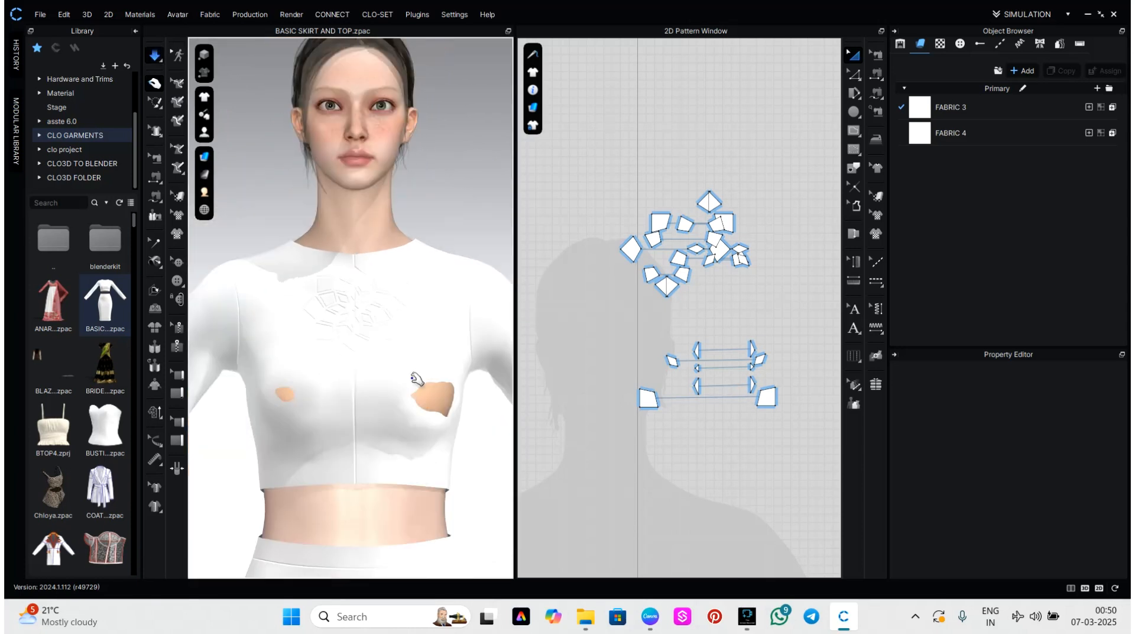
{"action": "right_click_drag", "start_coordinate": [418, 380], "coordinate": [344, 400]}
{"action": "left_click", "coordinate": [293, 501]}
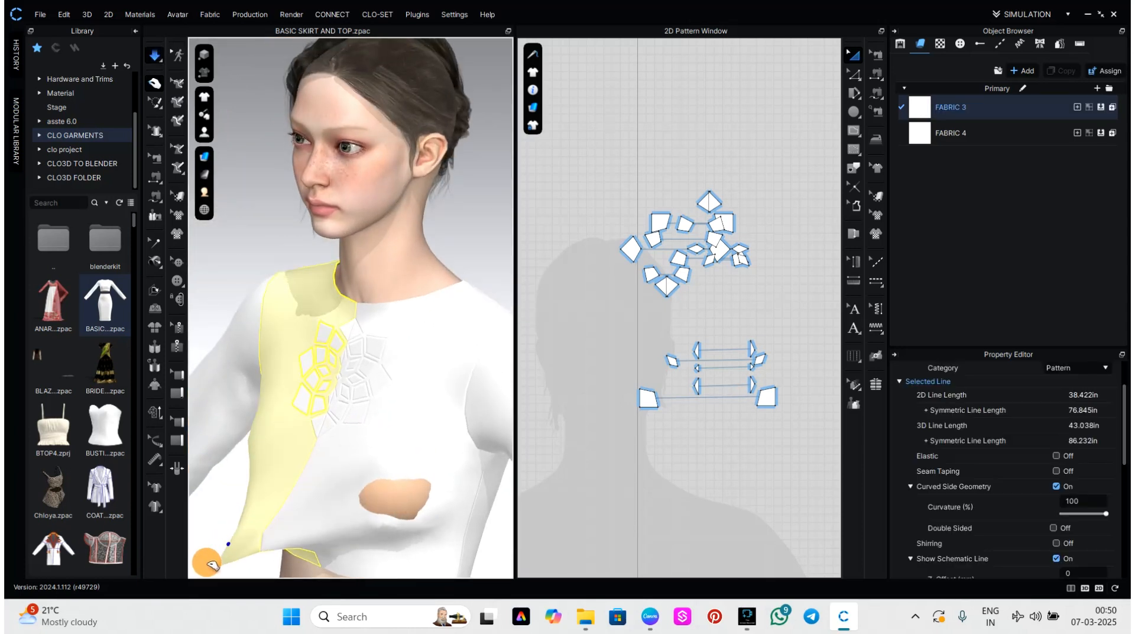
{"action": "right_click_drag", "start_coordinate": [289, 489], "coordinate": [458, 521]}
{"action": "left_click_drag", "start_coordinate": [608, 193], "coordinate": [827, 481]}
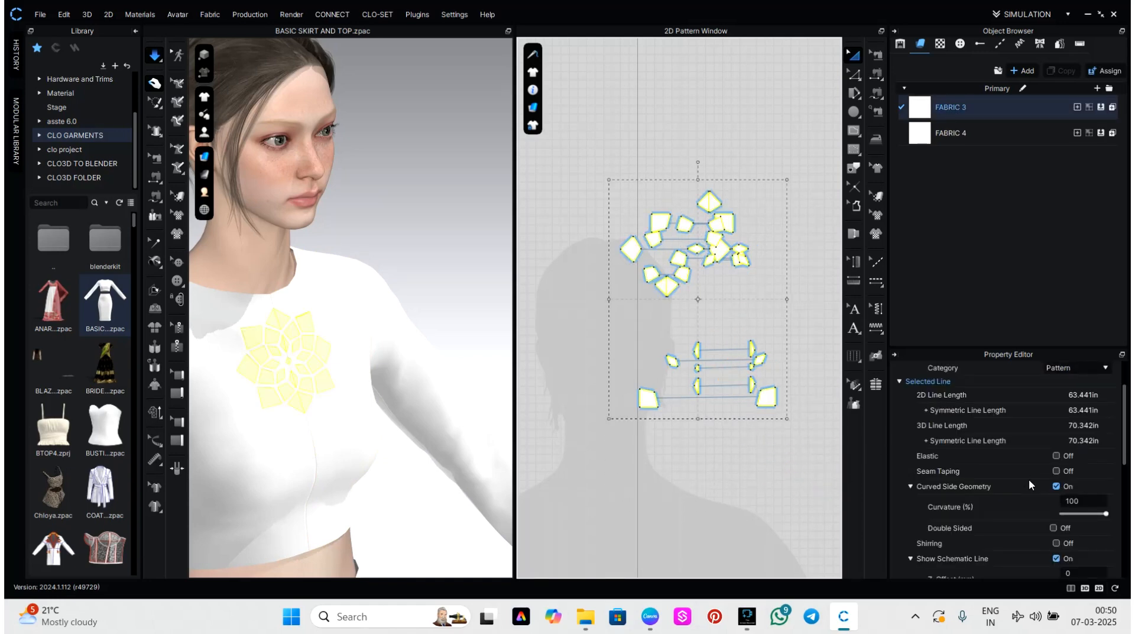
{"action": "scroll", "coordinate": [1028, 477], "scroll_direction": "down", "scroll_amount": 10}
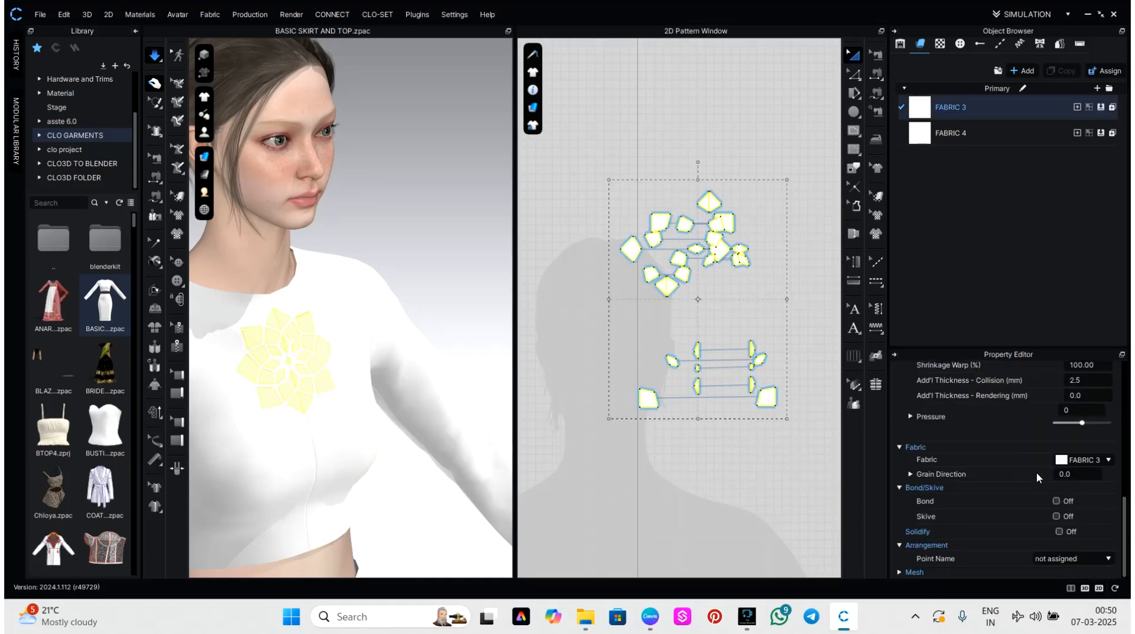
{"action": "scroll", "coordinate": [1037, 472], "scroll_direction": "up", "scroll_amount": 10}
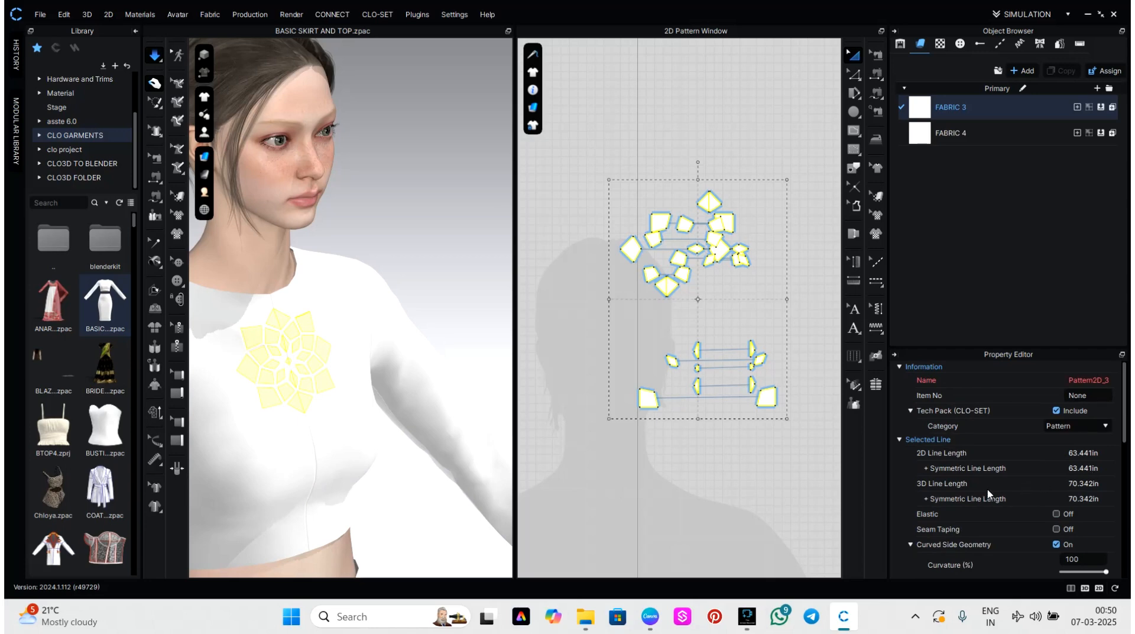
{"action": "left_click", "coordinate": [816, 278]}
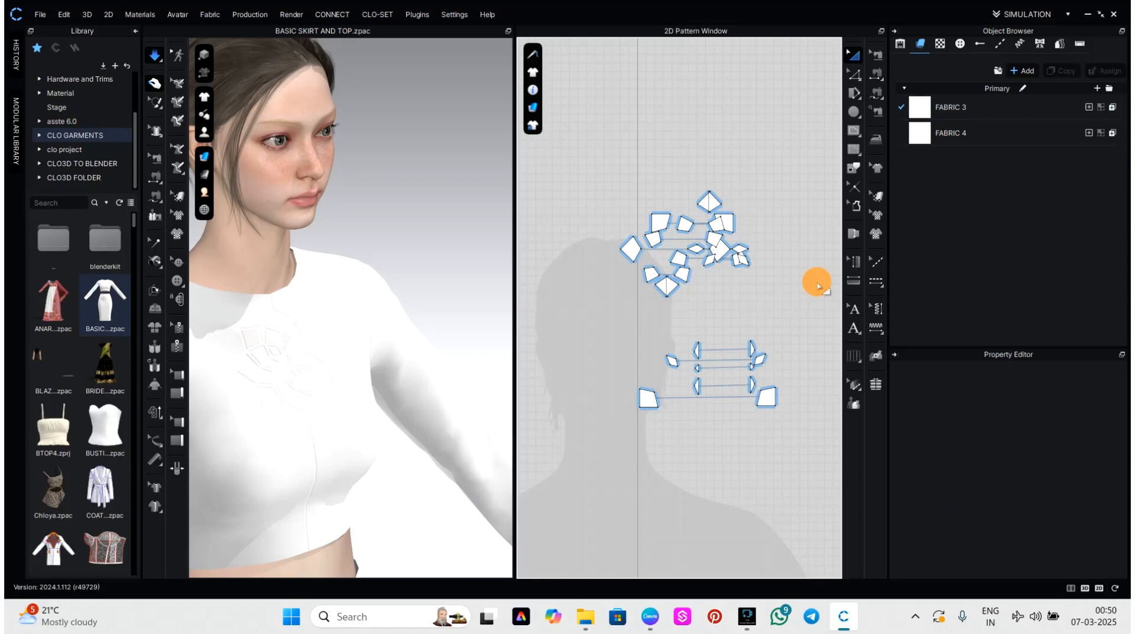
Step: Add a new fabric and assign it to all the flower petal pieces
{"action": "left_click", "coordinate": [1025, 70]}
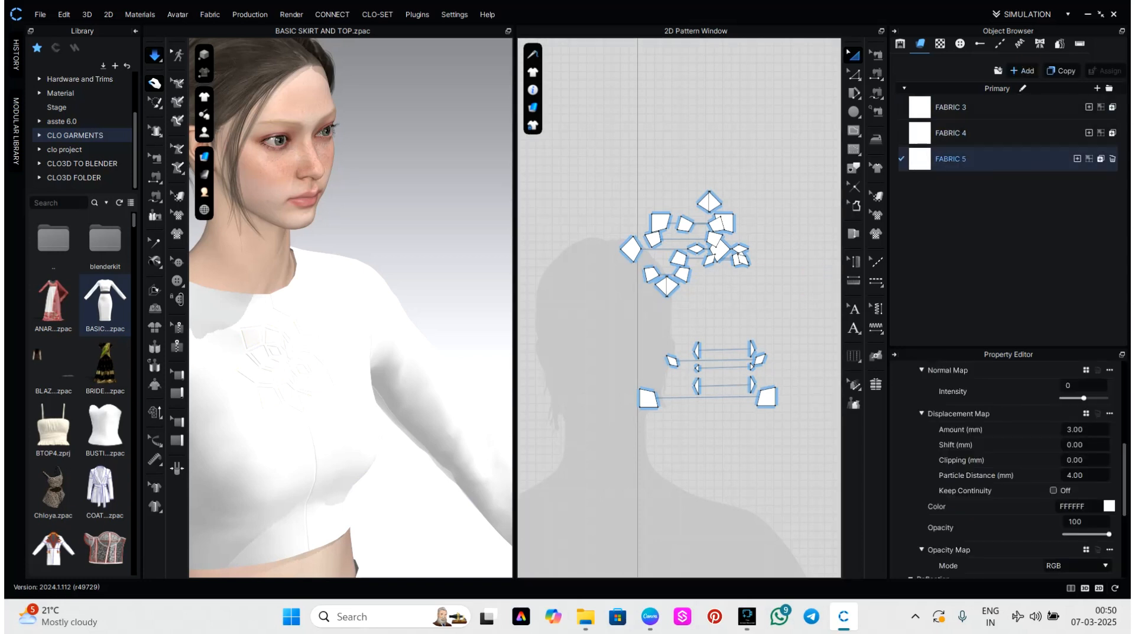
{"action": "left_click_drag", "start_coordinate": [599, 160], "coordinate": [836, 474]}
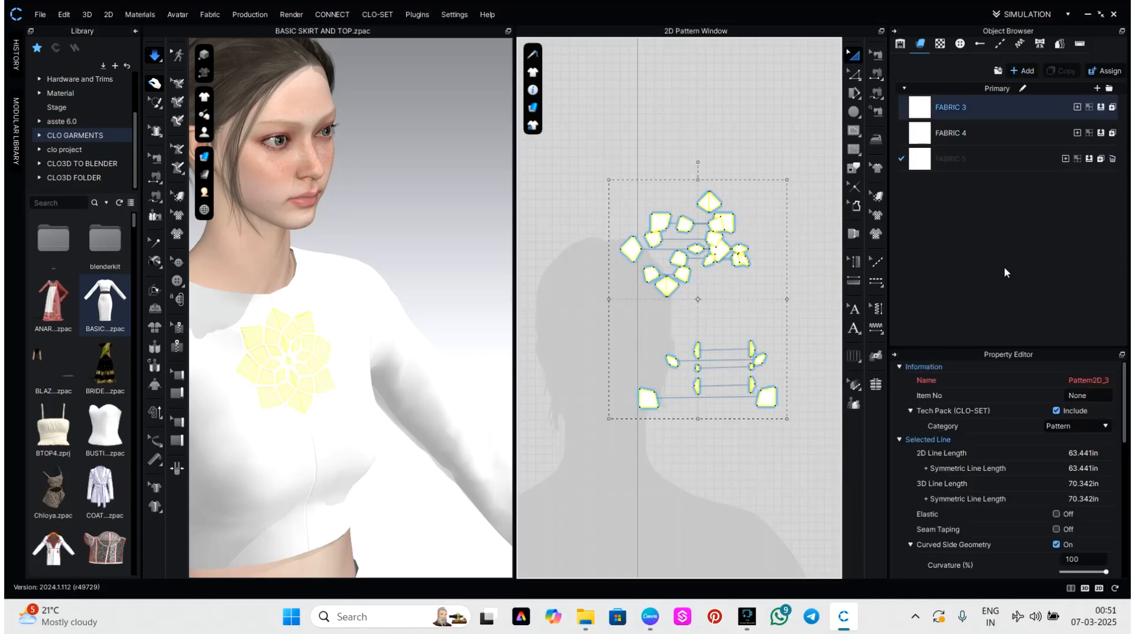
{"action": "left_click", "coordinate": [1090, 159]}
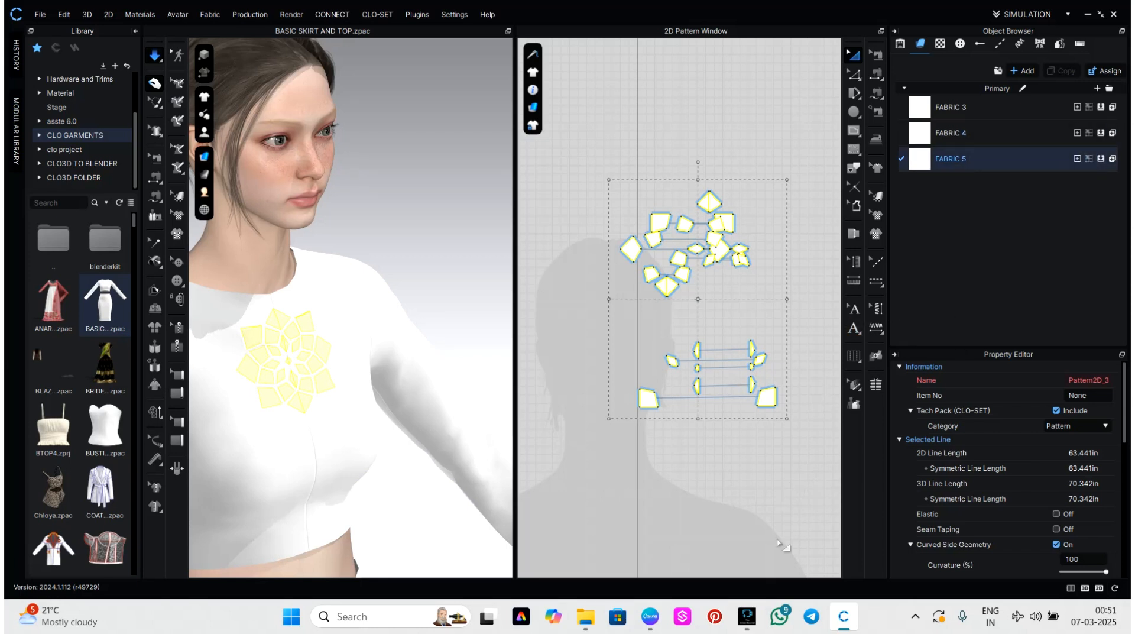
{"action": "left_click", "coordinate": [767, 560]}
{"action": "left_click_drag", "start_coordinate": [598, 126], "coordinate": [801, 476]}
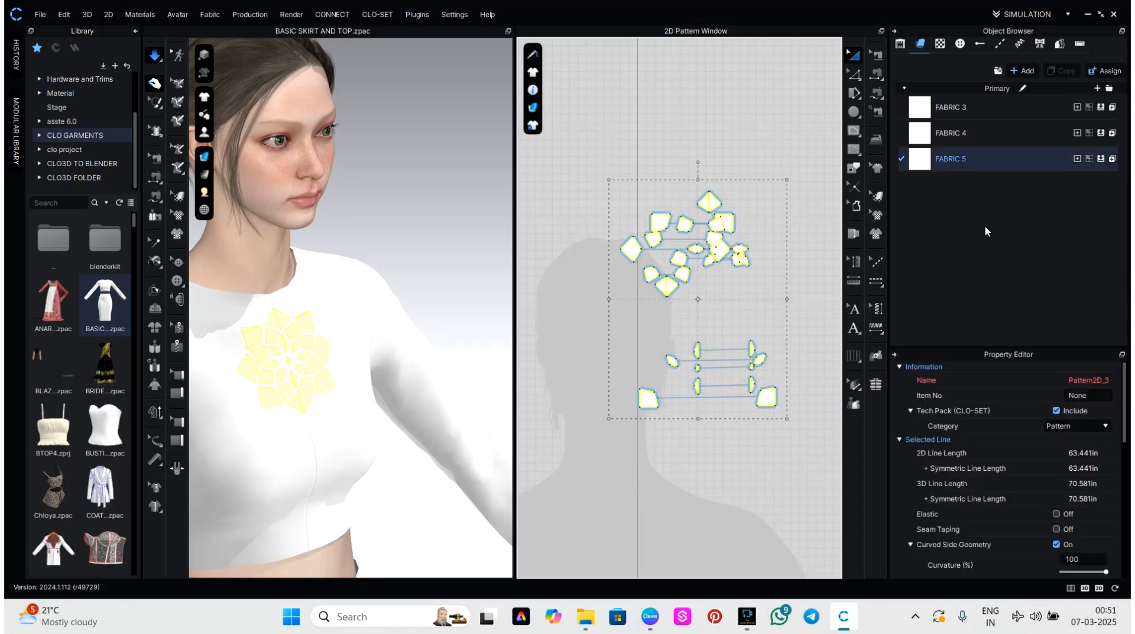
{"action": "left_click", "coordinate": [1101, 160]}
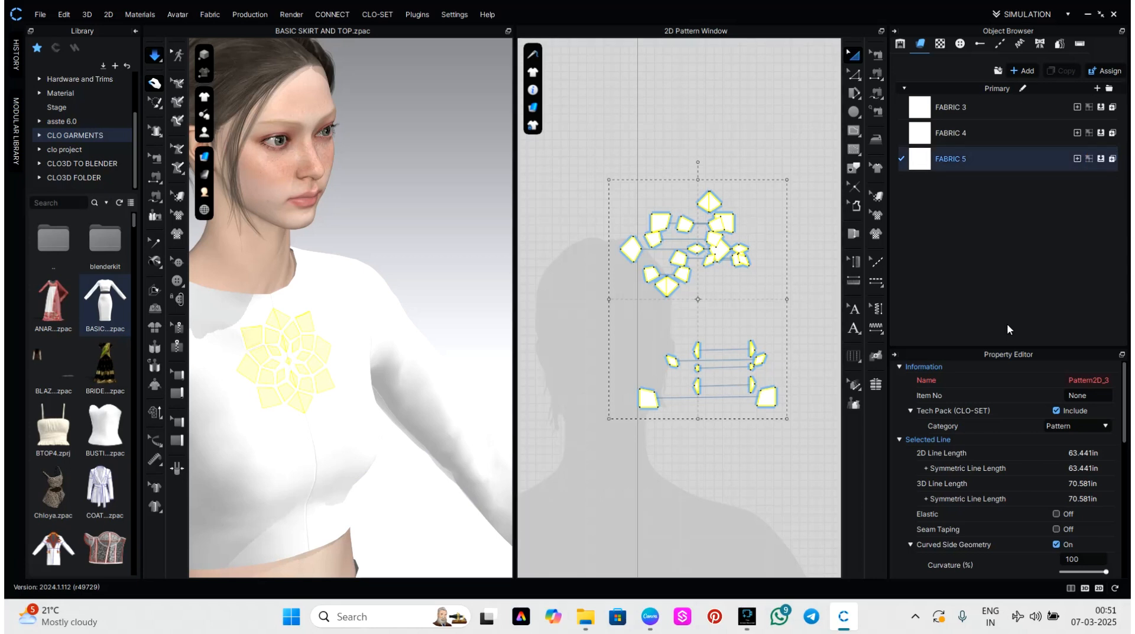
{"action": "left_click", "coordinate": [760, 436]}
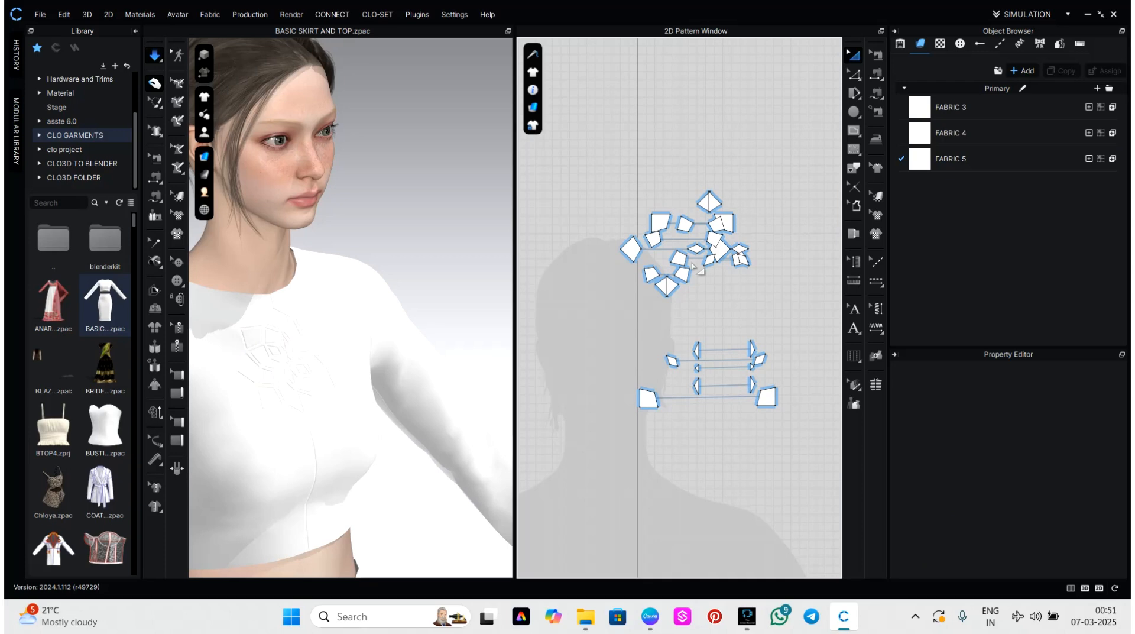
Step: Set the opacity of the petals' fabric, FABRIC 5, to 0
{"action": "left_click", "coordinate": [940, 160]}
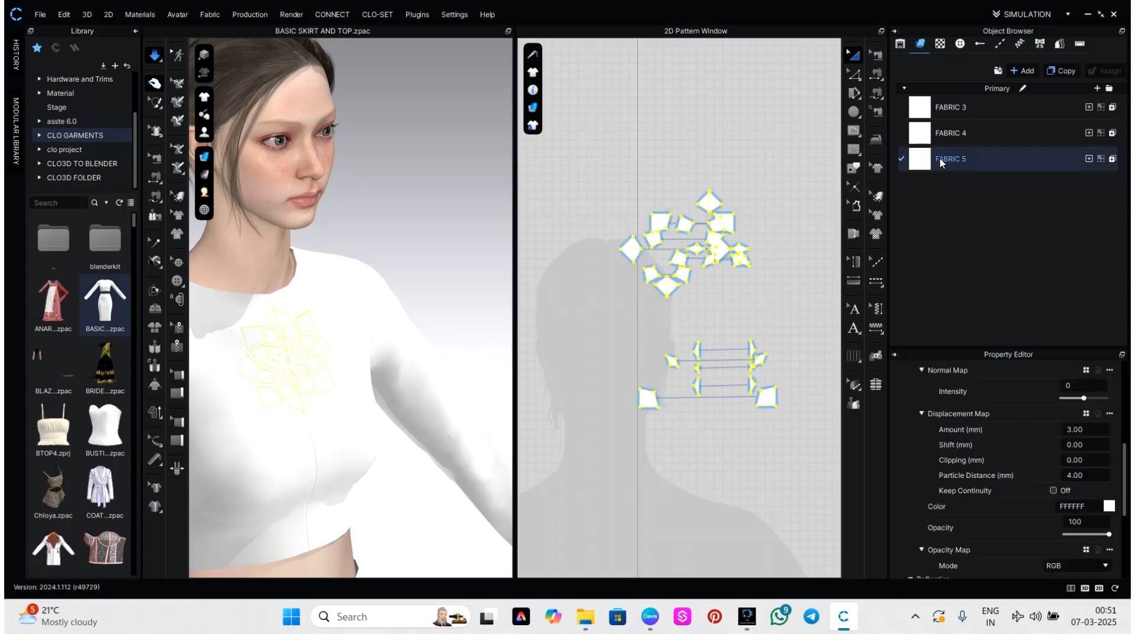
{"action": "left_click_drag", "start_coordinate": [1108, 535], "coordinate": [1051, 545]}
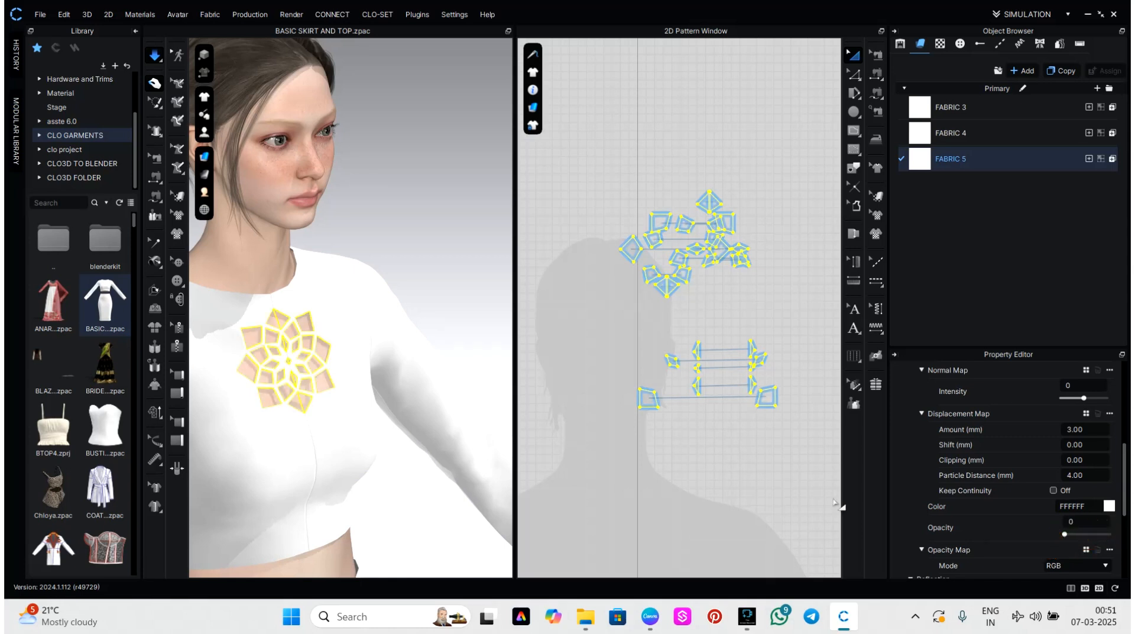
{"action": "left_click", "coordinate": [398, 274]}
Step: Examine the transparent flower cut-outs on the top's front up close and from several angles
{"action": "scroll", "coordinate": [437, 266], "scroll_direction": "up", "scroll_amount": 10}
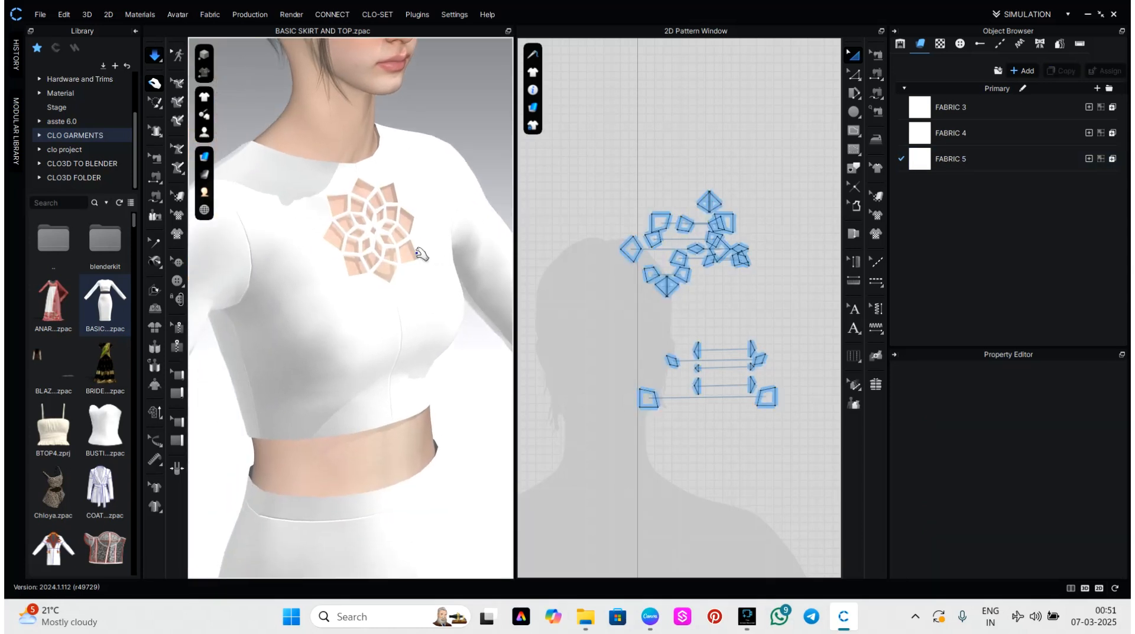
{"action": "scroll", "coordinate": [434, 256], "scroll_direction": "up", "scroll_amount": 5}
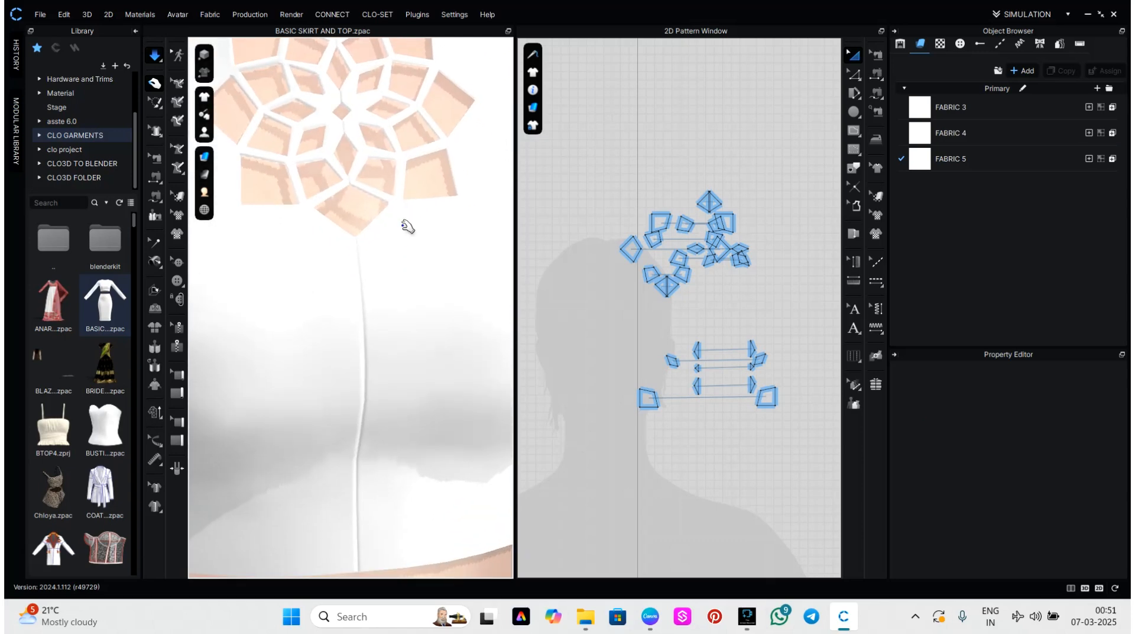
{"action": "middle_click_drag", "start_coordinate": [405, 226], "coordinate": [418, 361]}
{"action": "scroll", "coordinate": [381, 310], "scroll_direction": "up", "scroll_amount": 2}
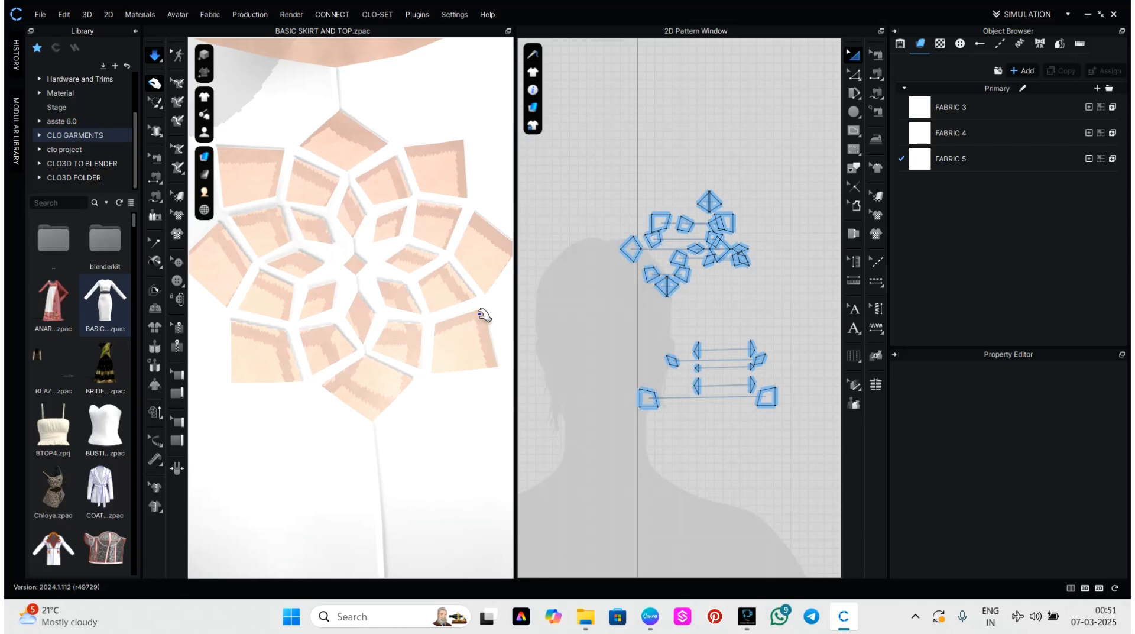
{"action": "scroll", "coordinate": [435, 332], "scroll_direction": "down", "scroll_amount": 10}
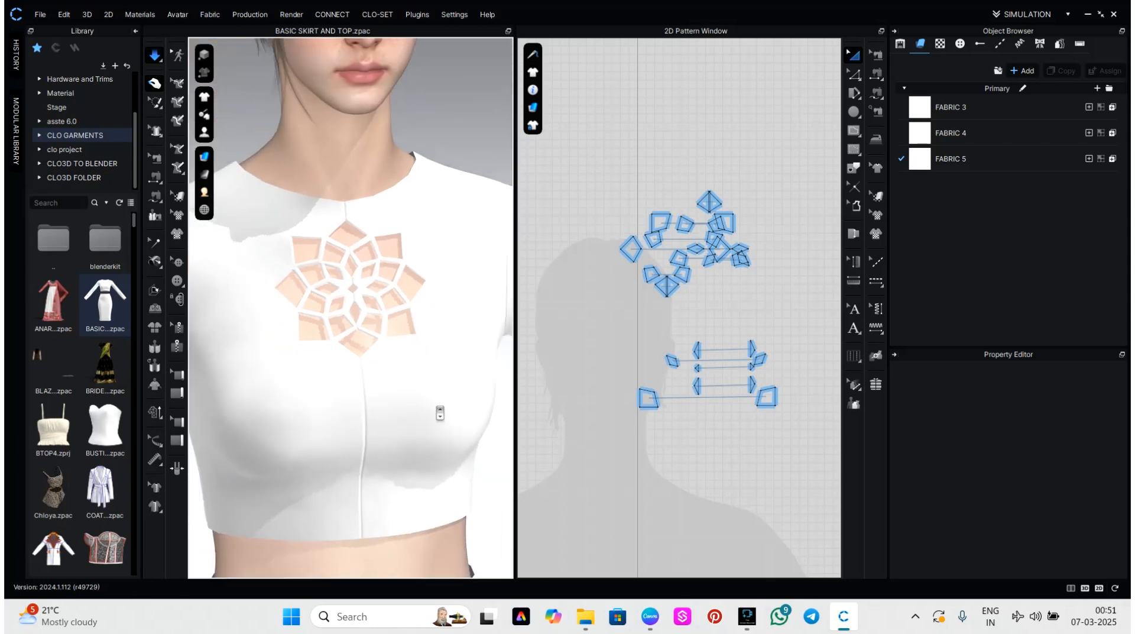
{"action": "right_click_drag", "start_coordinate": [434, 335], "coordinate": [405, 253]}
{"action": "scroll", "coordinate": [375, 195], "scroll_direction": "up", "scroll_amount": 3}
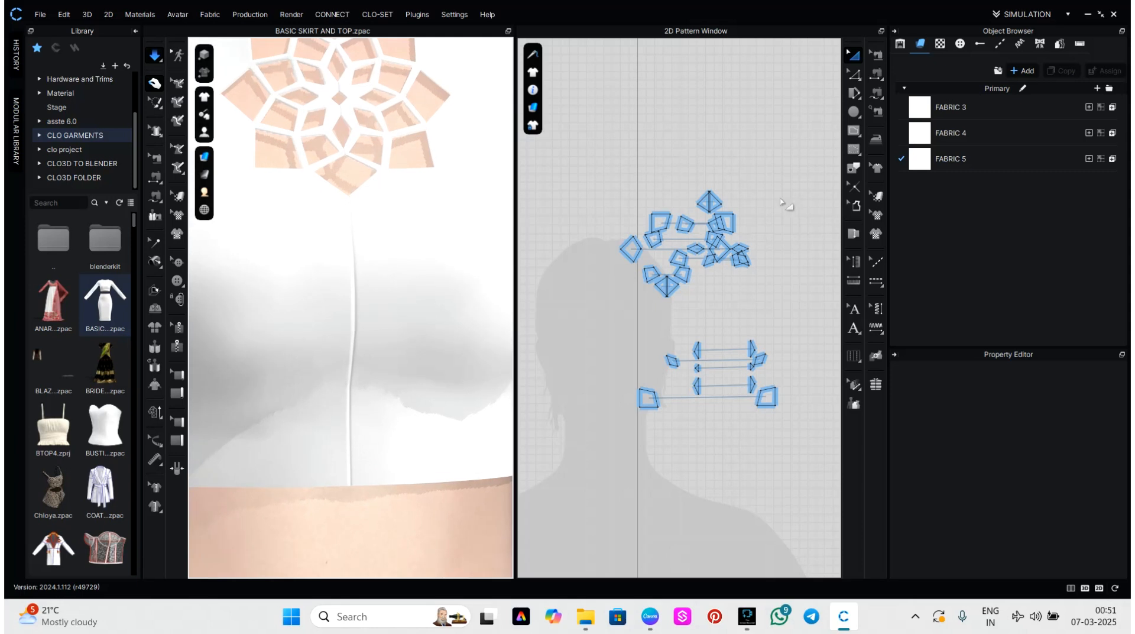
Step: Change the material type of the petals' fabric, FABRIC 5, to Metal
{"action": "left_click", "coordinate": [995, 158]}
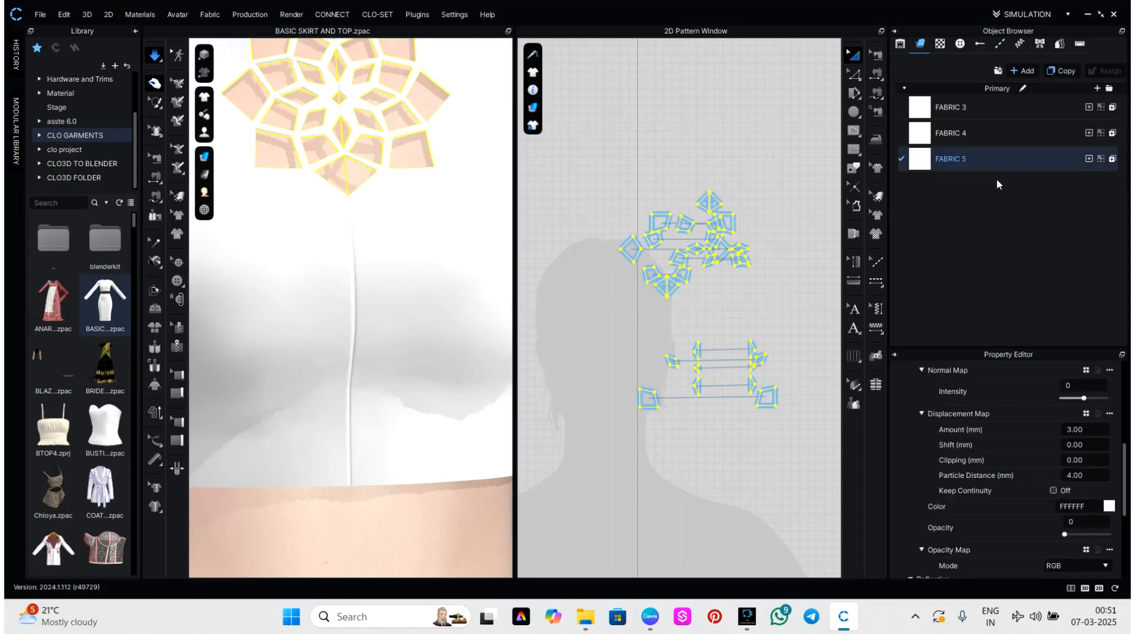
{"action": "scroll", "coordinate": [1064, 504], "scroll_direction": "up", "scroll_amount": 5}
{"action": "left_click", "coordinate": [1055, 521]}
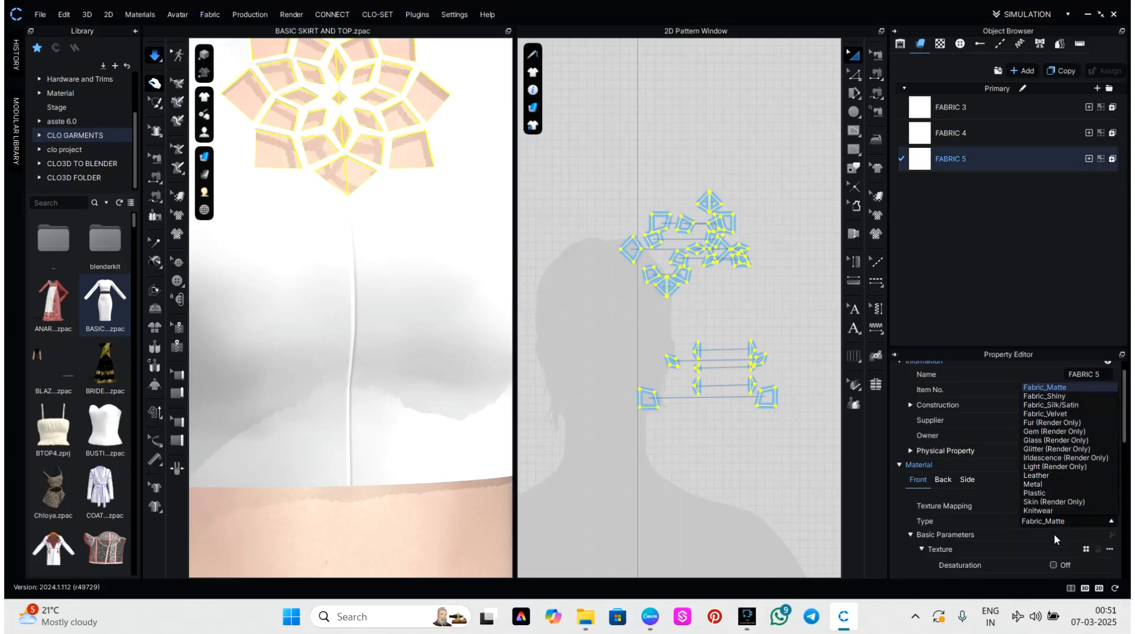
{"action": "left_click", "coordinate": [1034, 484]}
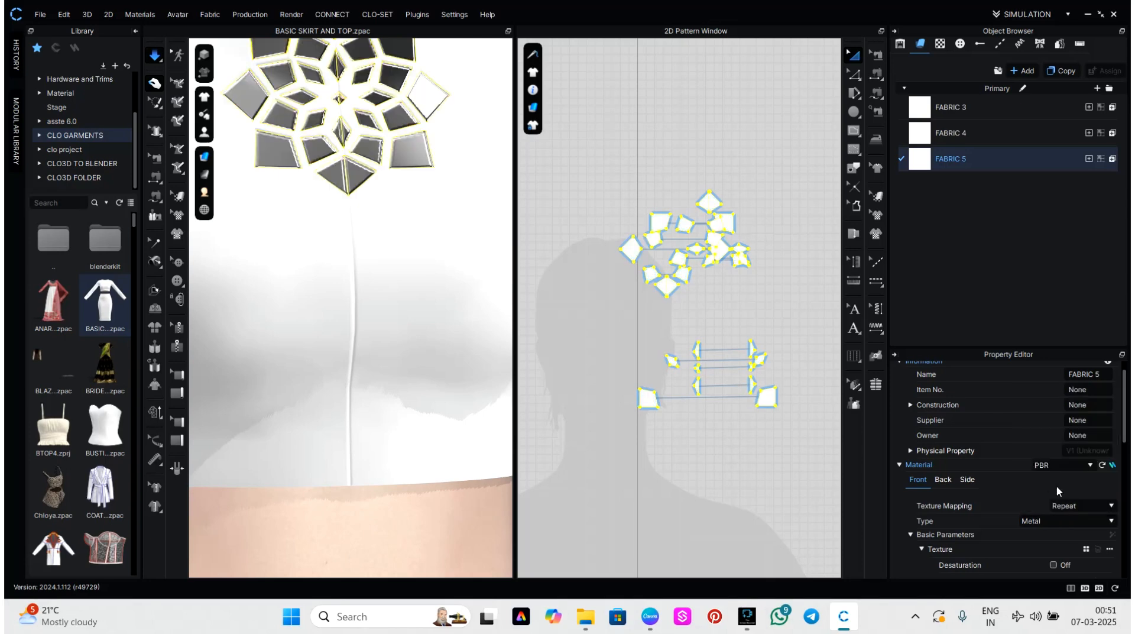
{"action": "scroll", "coordinate": [1083, 532], "scroll_direction": "down", "scroll_amount": 5}
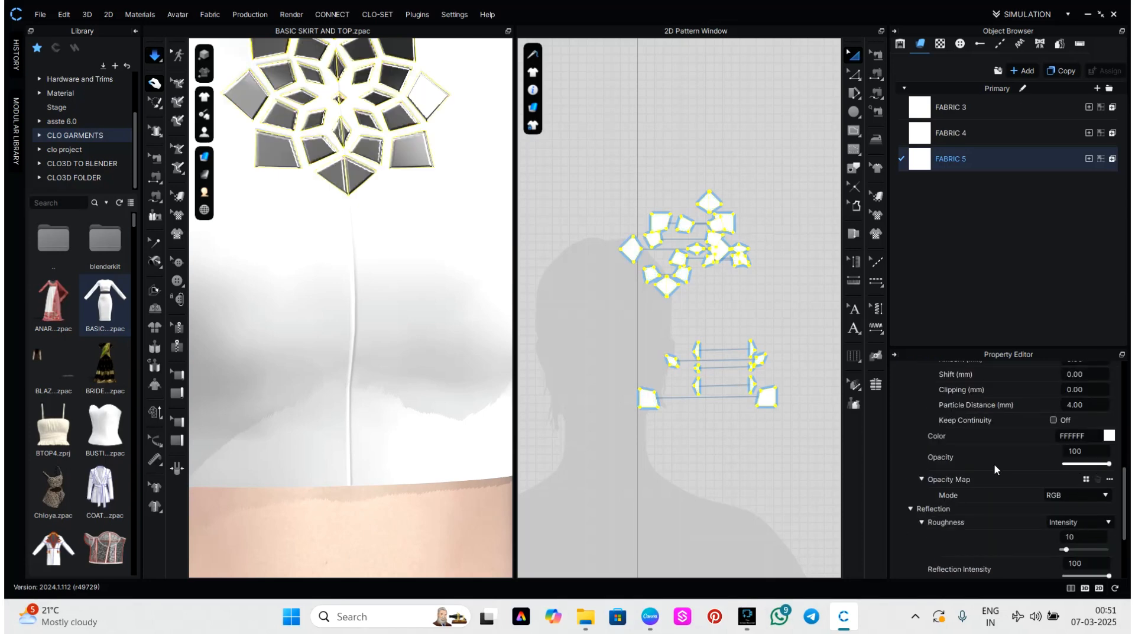
{"action": "left_click", "coordinate": [679, 451]}
Step: Examine the metal petals and their edges on the top's front up close
{"action": "scroll", "coordinate": [362, 228], "scroll_direction": "down", "scroll_amount": 3}
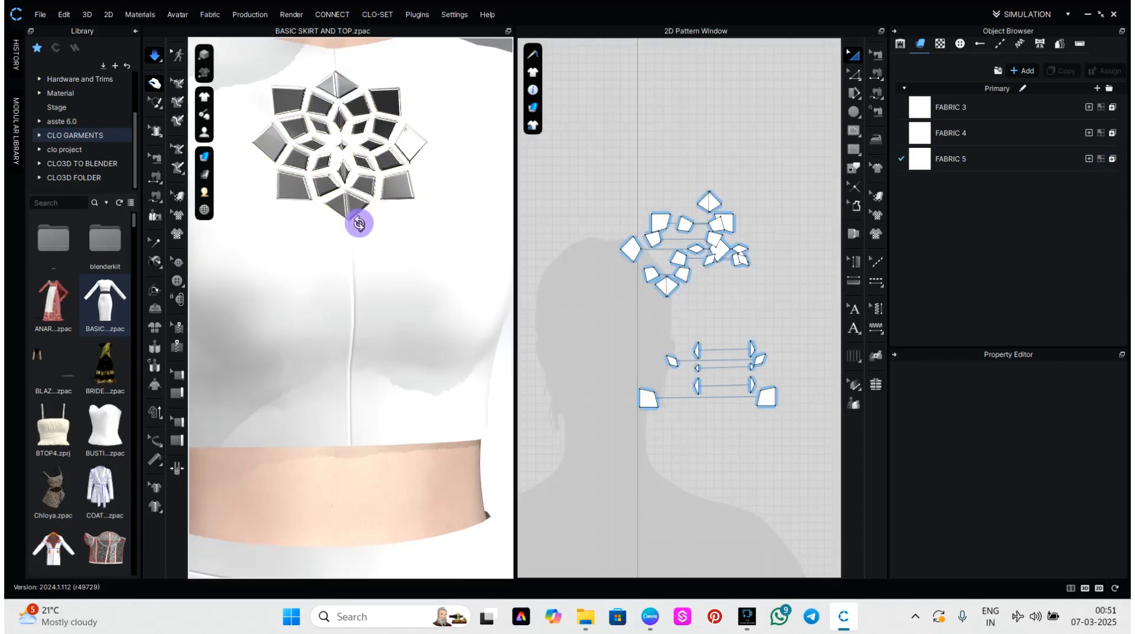
{"action": "mouse_move", "coordinate": [359, 224]}
{"action": "right_mouse_down"}
{"action": "mouse_move", "coordinate": [425, 253]}
{"action": "mouse_move", "coordinate": [355, 242]}
{"action": "right_mouse_up"}
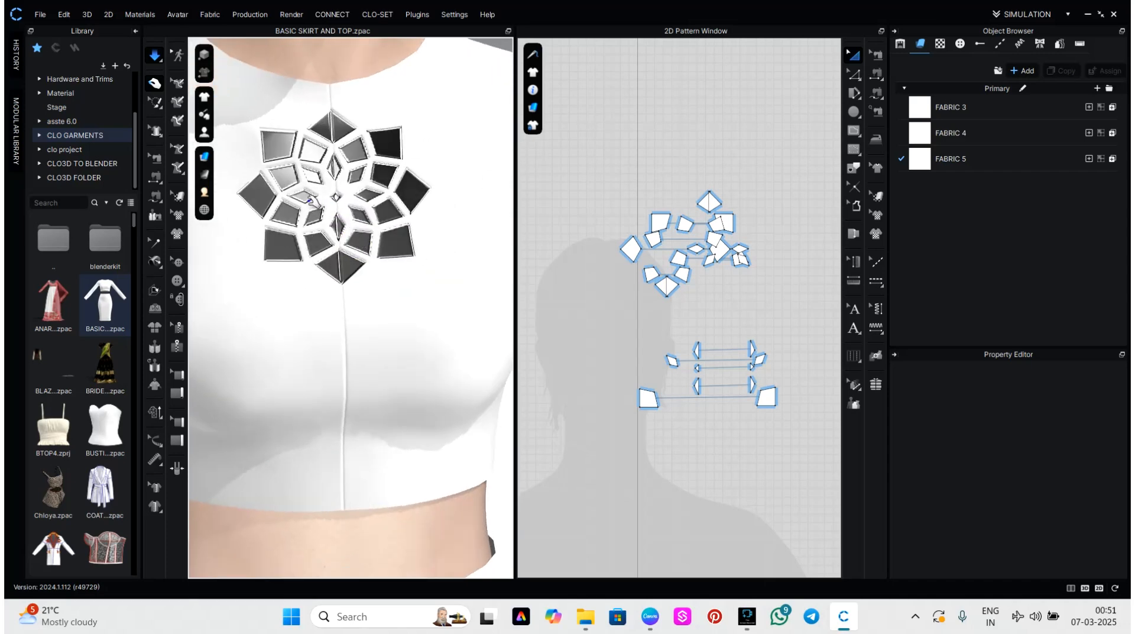
{"action": "scroll", "coordinate": [310, 201], "scroll_direction": "up", "scroll_amount": 5}
{"action": "middle_click_drag", "start_coordinate": [317, 195], "coordinate": [331, 324]}
{"action": "scroll", "coordinate": [374, 309], "scroll_direction": "up", "scroll_amount": 5}
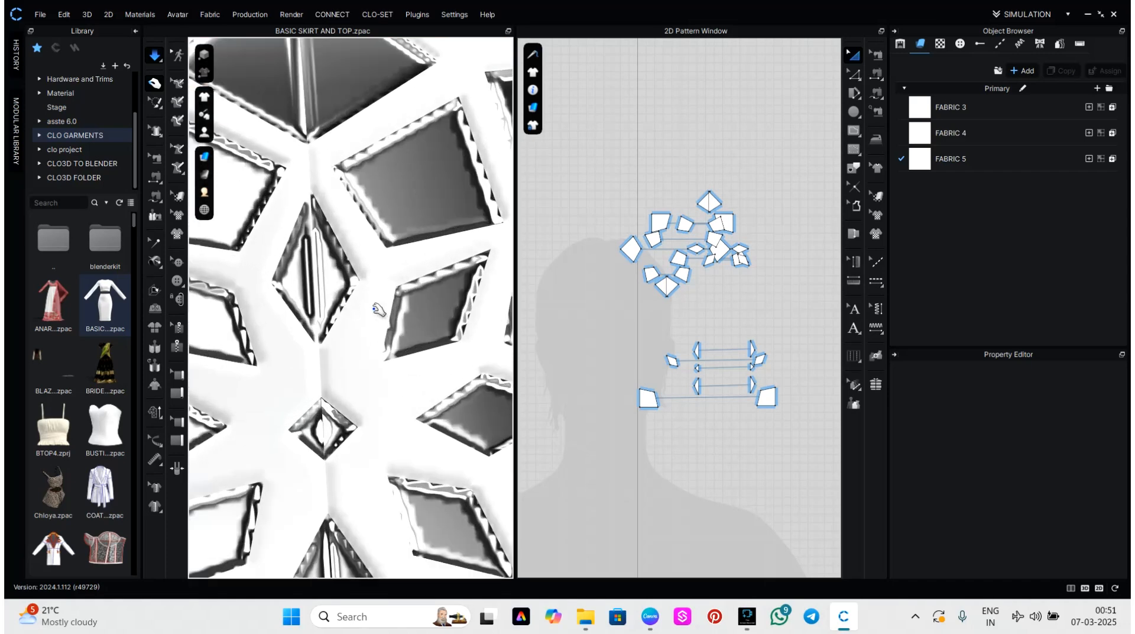
Step: Try to add a binding along the upper edge of the topmost petal opening in the 2D pattern
{"action": "scroll", "coordinate": [378, 309], "scroll_direction": "down", "scroll_amount": 10}
{"action": "mouse_move", "coordinate": [405, 323]}
{"action": "right_mouse_down"}
{"action": "mouse_move", "coordinate": [318, 306]}
{"action": "mouse_move", "coordinate": [412, 314]}
{"action": "right_mouse_up"}
{"action": "scroll", "coordinate": [643, 284], "scroll_direction": "up", "scroll_amount": 2}
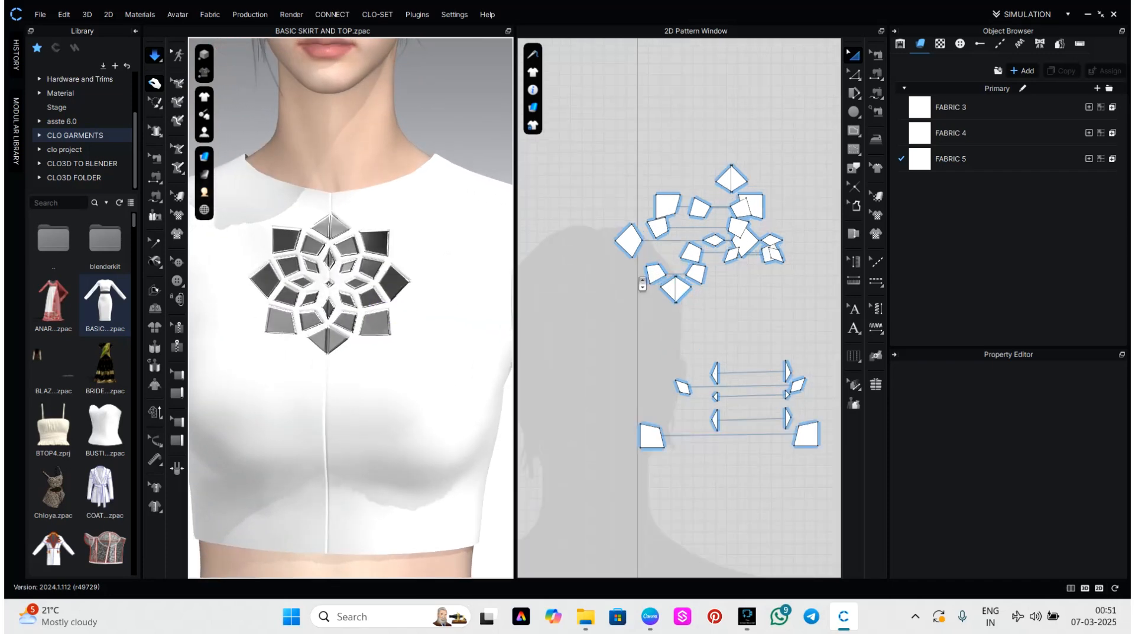
{"action": "left_click", "coordinate": [185, 443]}
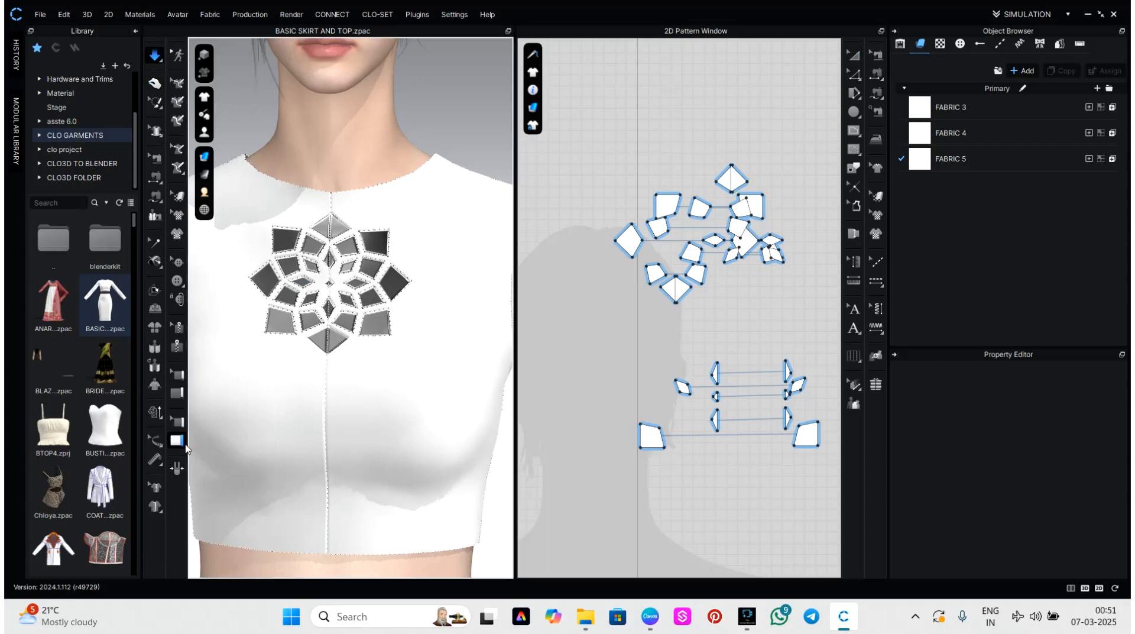
{"action": "scroll", "coordinate": [625, 292], "scroll_direction": "up", "scroll_amount": 8}
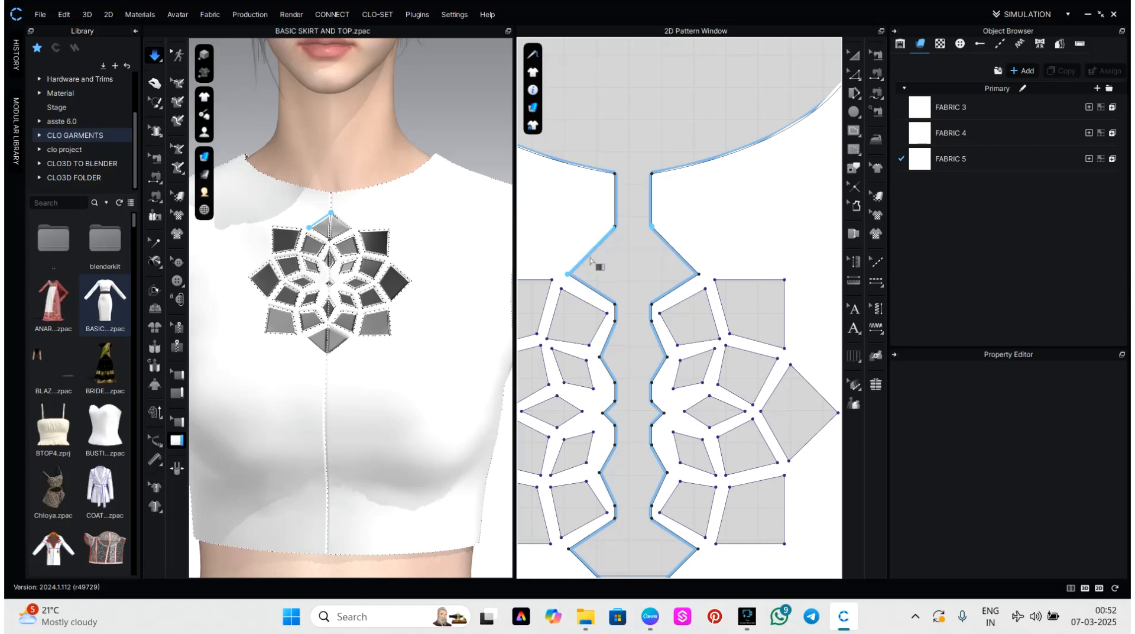
{"action": "left_click", "coordinate": [577, 283]}
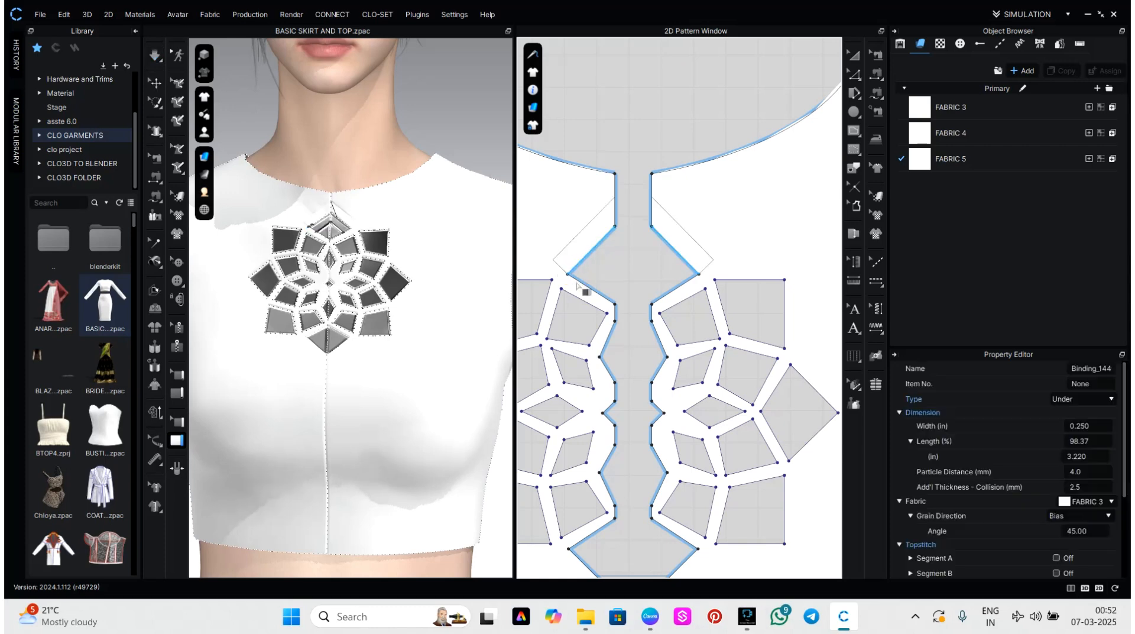
{"action": "scroll", "coordinate": [456, 290], "scroll_direction": "up", "scroll_amount": 3}
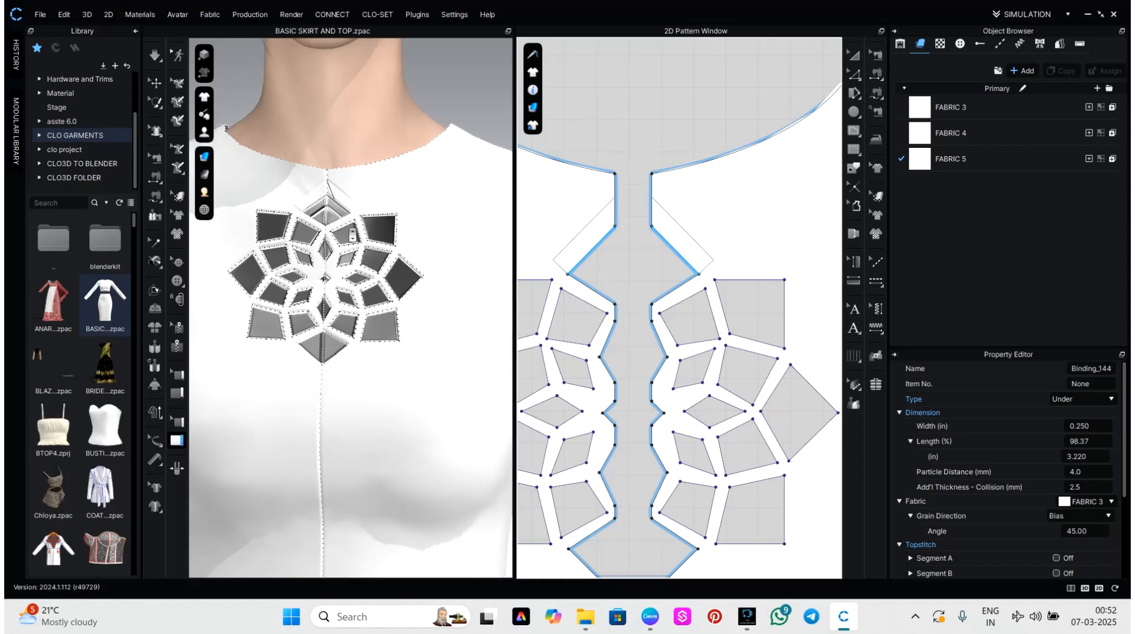
{"action": "left_click", "coordinate": [627, 302]}
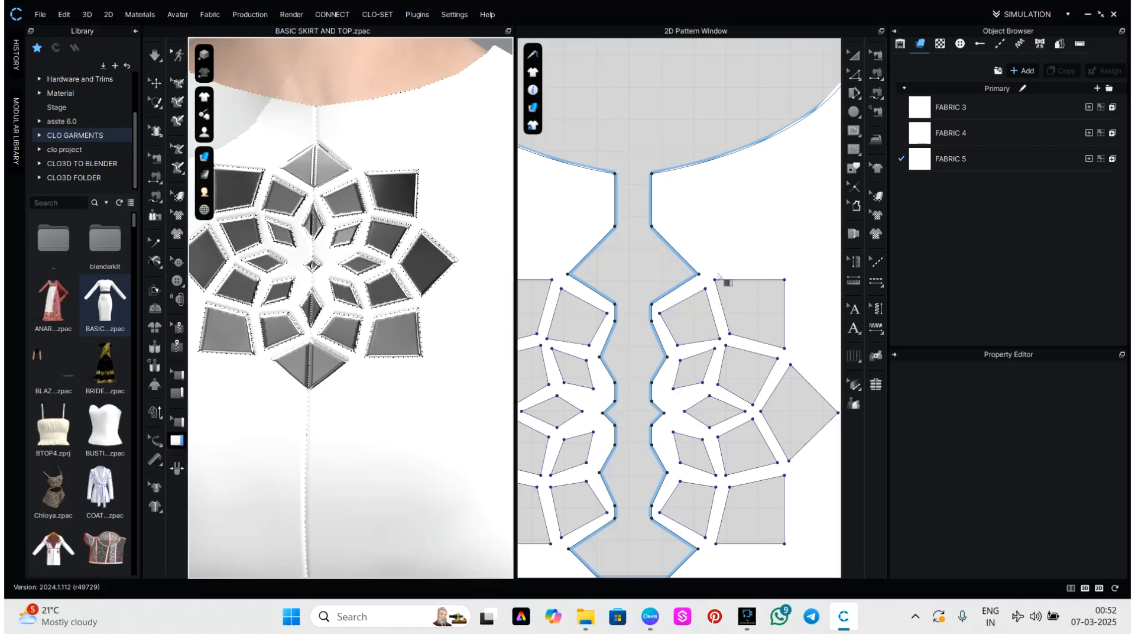
Step: Try binding the topmost petal's upper edge on the 3D garment with simulation running, and undo that binding
{"action": "scroll", "coordinate": [332, 343], "scroll_direction": "down", "scroll_amount": 6}
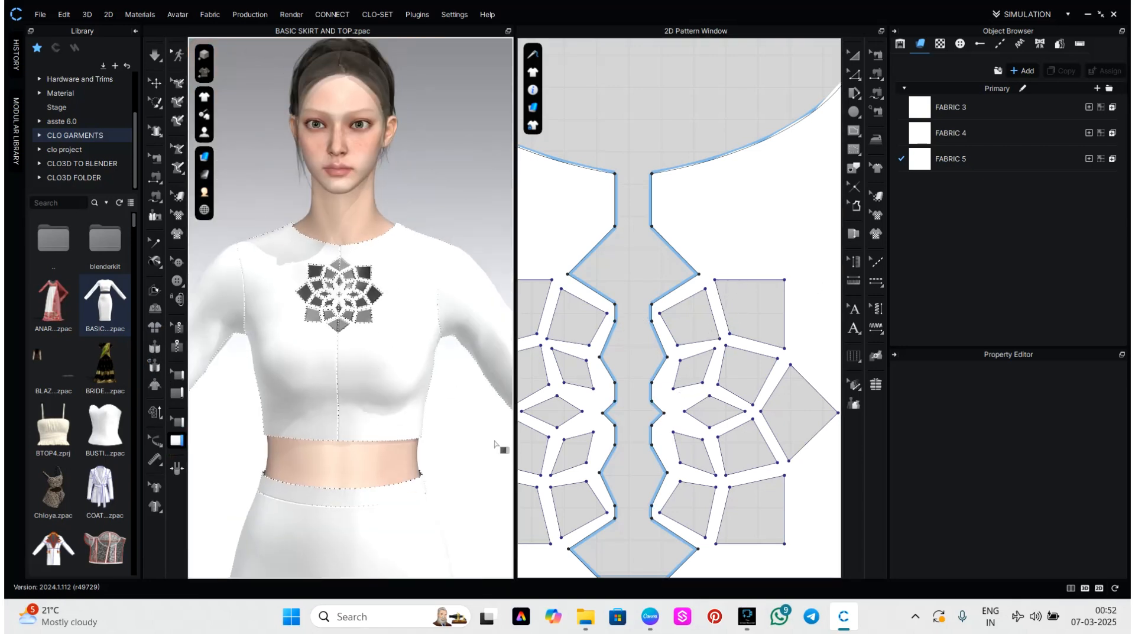
{"action": "right_click_drag", "start_coordinate": [493, 441], "coordinate": [518, 440]}
{"action": "scroll", "coordinate": [359, 350], "scroll_direction": "up", "scroll_amount": 4}
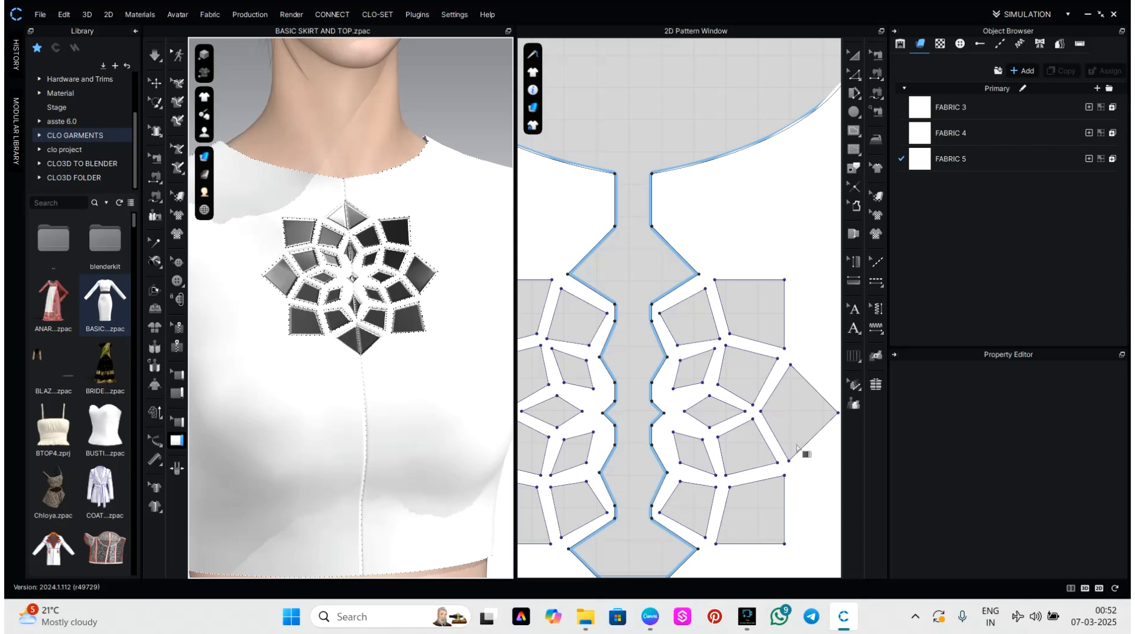
{"action": "scroll", "coordinate": [371, 299], "scroll_direction": "up", "scroll_amount": 5}
{"action": "right_click_drag", "start_coordinate": [402, 299], "coordinate": [397, 328]}
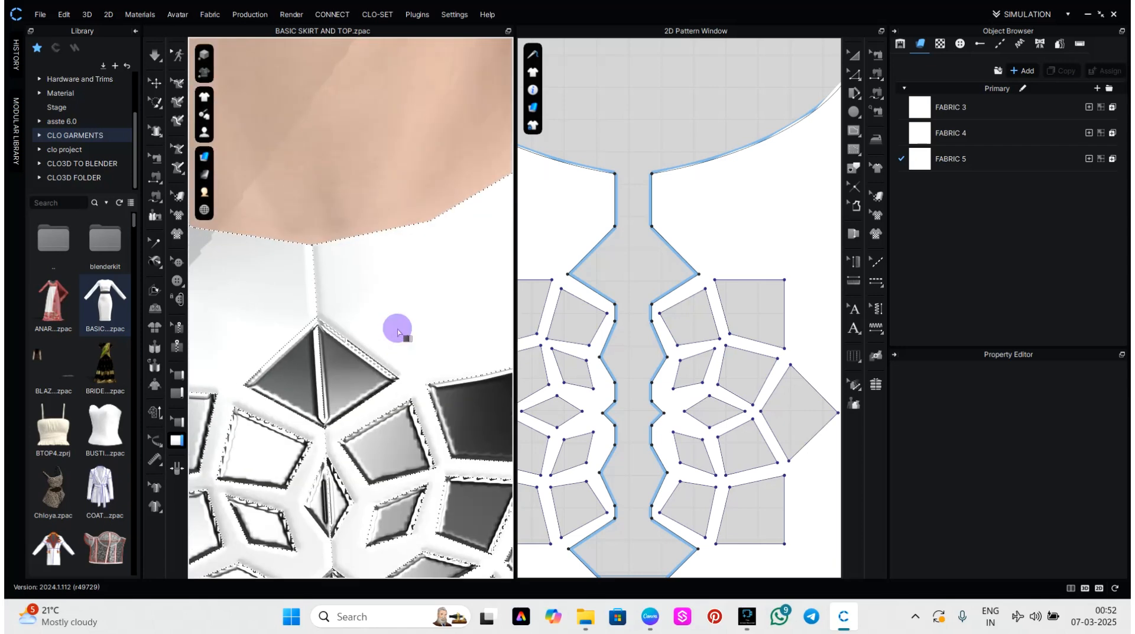
{"action": "left_click", "coordinate": [315, 320]}
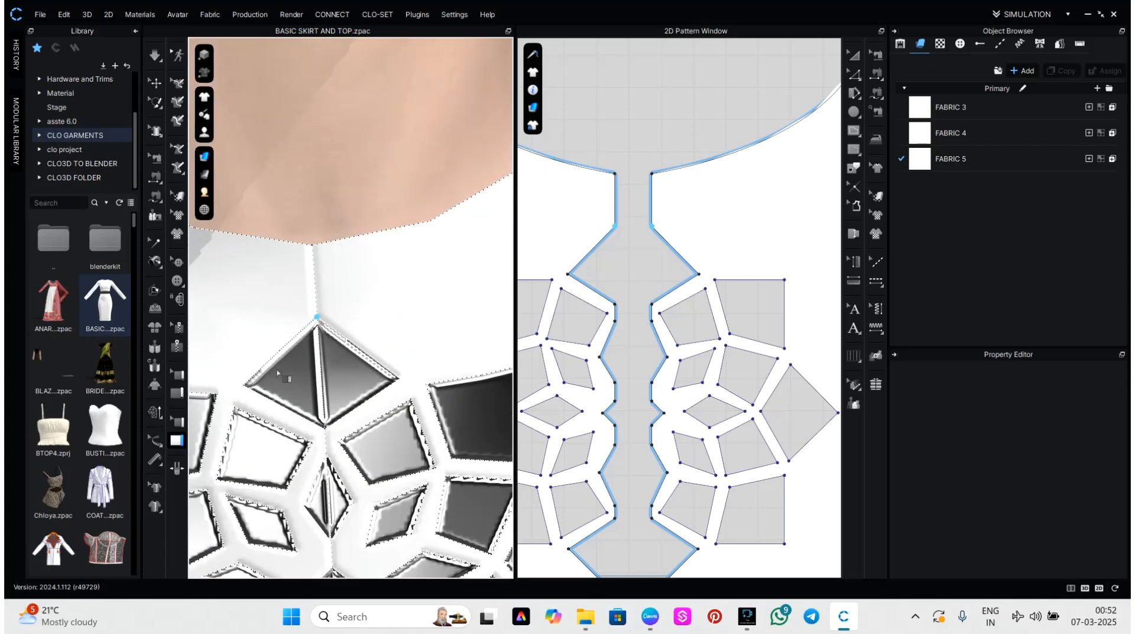
{"action": "left_click", "coordinate": [250, 390]}
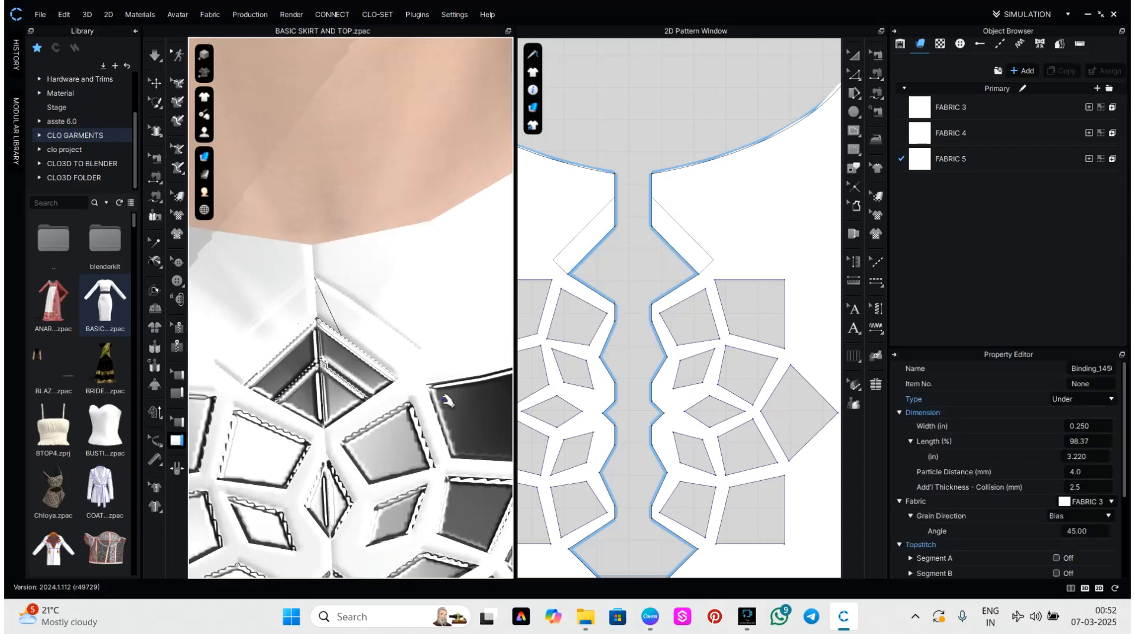
{"action": "key", "text": "space"}
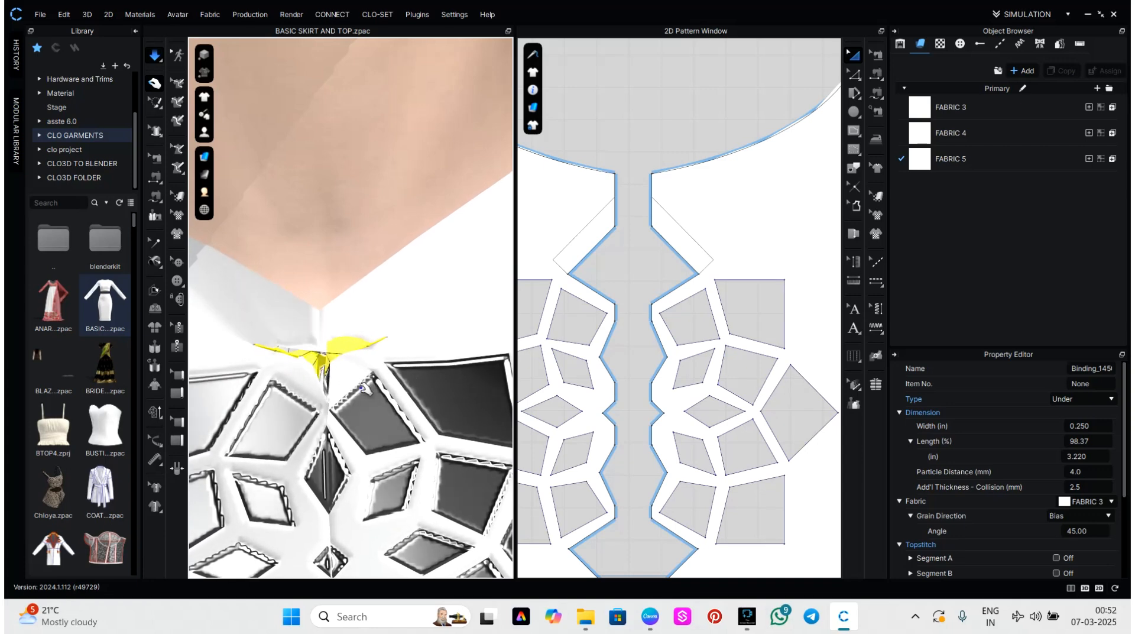
{"action": "key", "text": "ctrl+z"}
{"action": "key", "text": "ctrl+z"}
Step: Simulate the top without the binding and inspect the metal petals from the side and the front
{"action": "scroll", "coordinate": [375, 391], "scroll_direction": "down", "scroll_amount": 6}
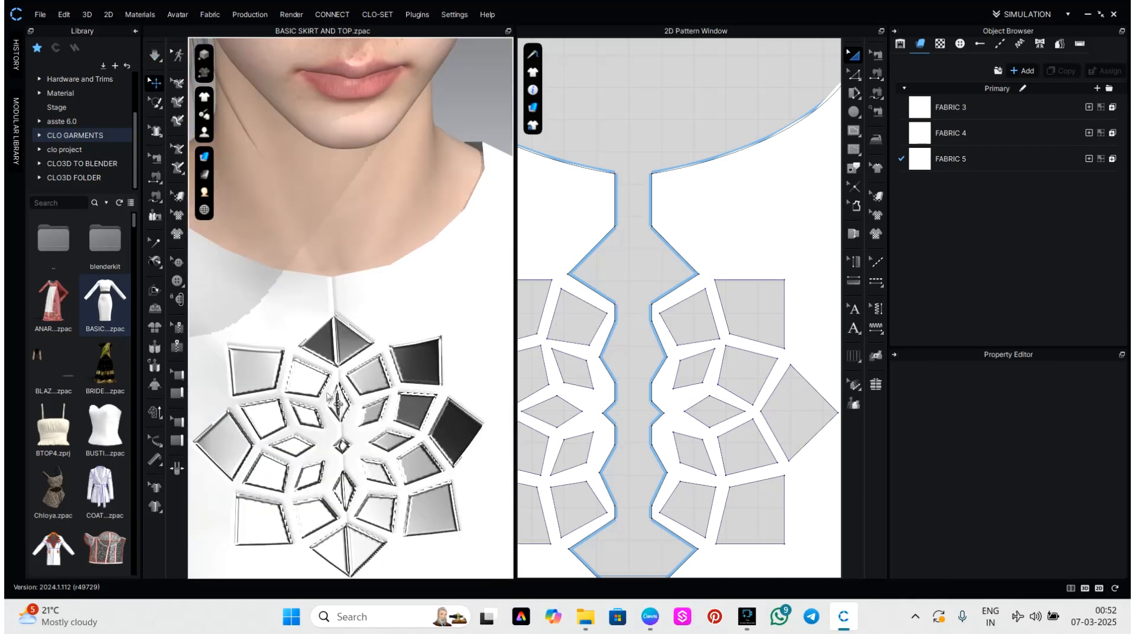
{"action": "right_click_drag", "start_coordinate": [364, 424], "coordinate": [418, 389]}
{"action": "key", "text": "space"}
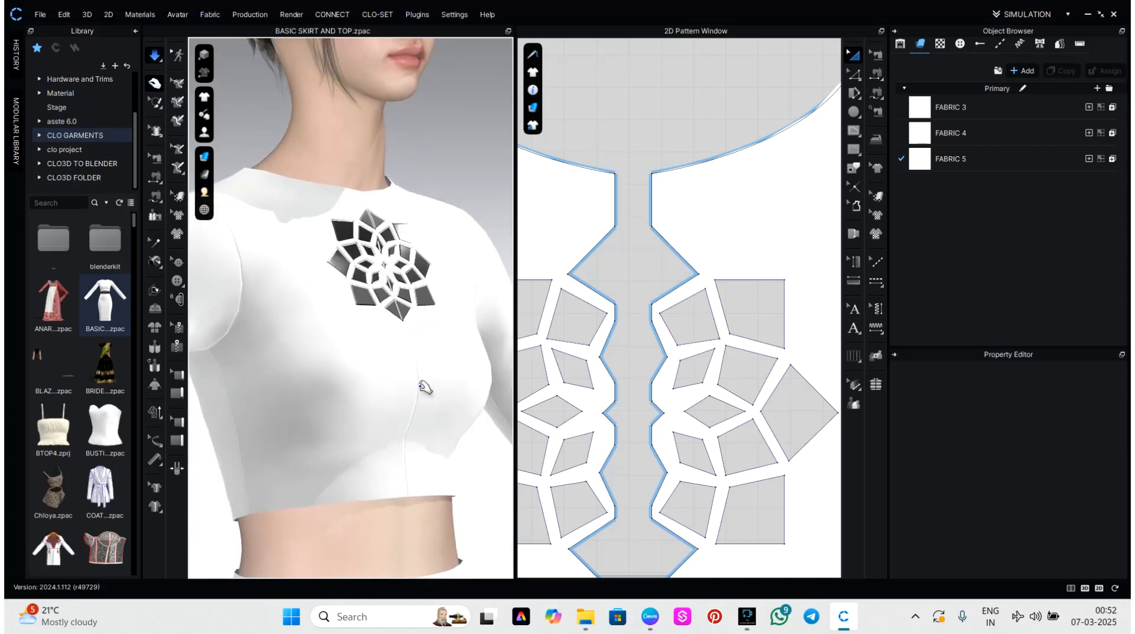
{"action": "right_click_drag", "start_coordinate": [481, 405], "coordinate": [392, 405]}
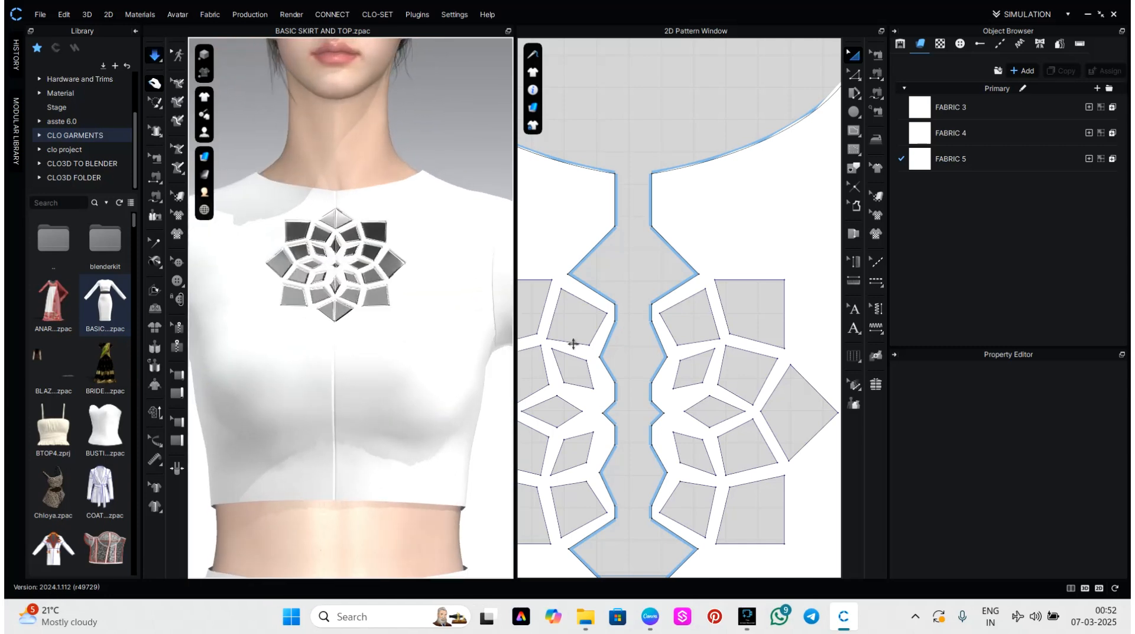
Step: Set the opacity of the petals' fabric, FABRIC 5, to 0 and view the cut-outs from an angle
{"action": "left_click", "coordinate": [985, 162]}
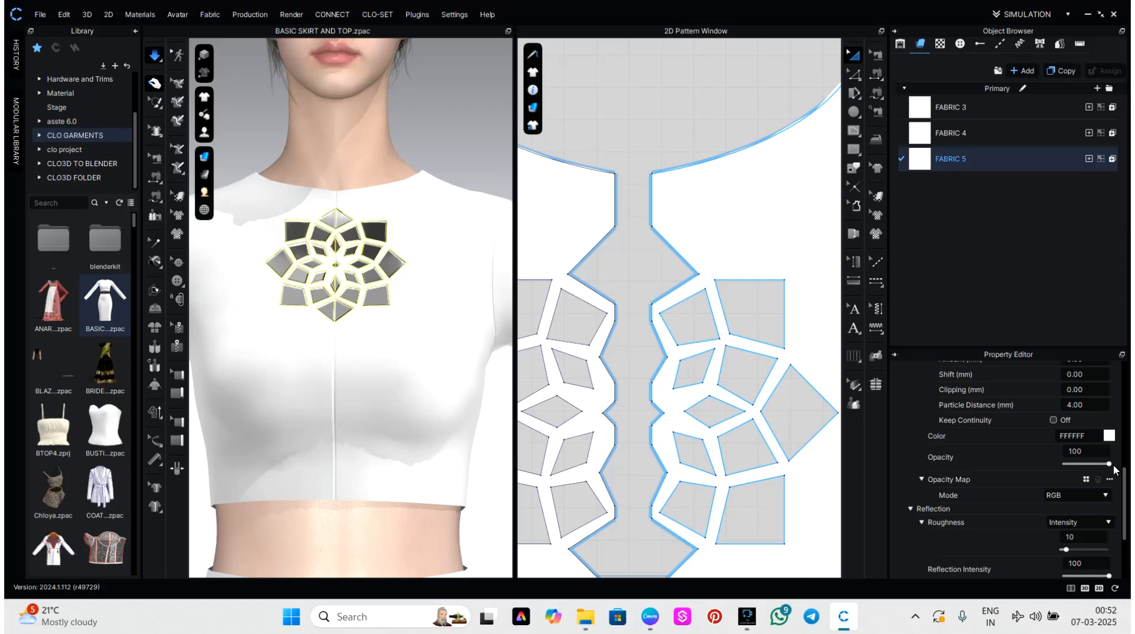
{"action": "left_click_drag", "start_coordinate": [1109, 463], "coordinate": [1013, 471]}
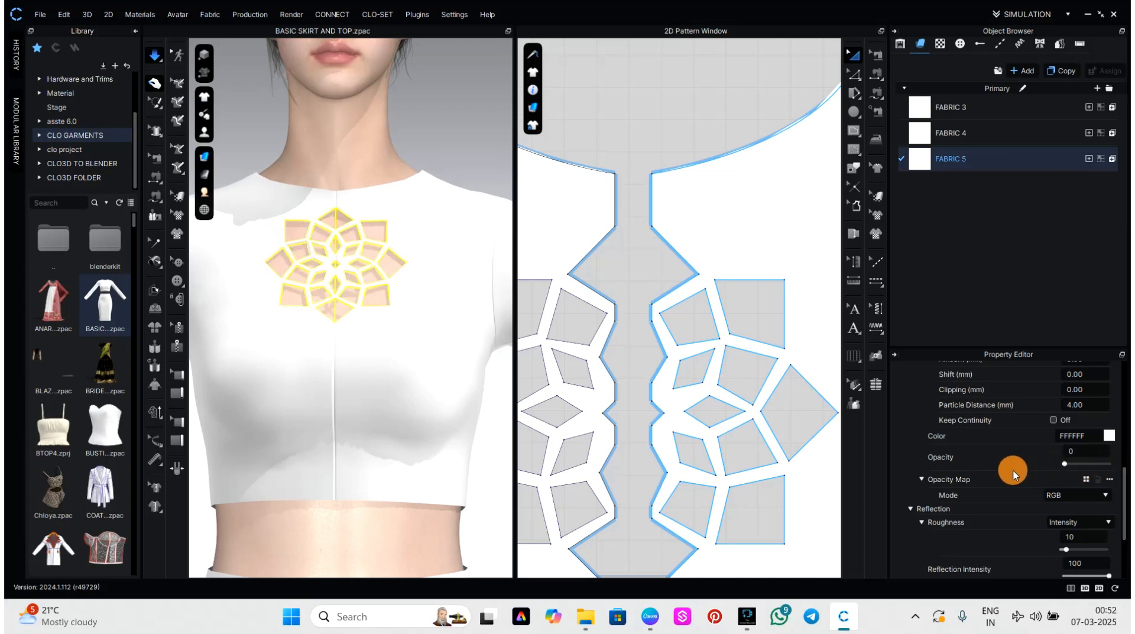
{"action": "left_click", "coordinate": [499, 489]}
{"action": "right_click_drag", "start_coordinate": [498, 489], "coordinate": [460, 502]}
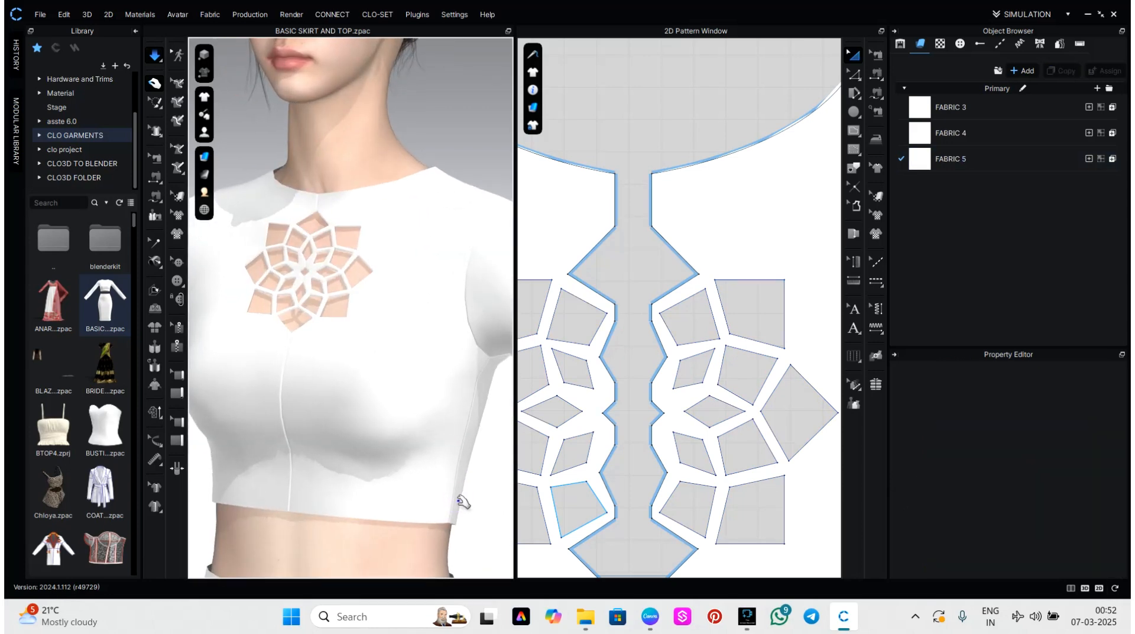
Step: Recolour FABRIC 5 with a light golden orange from the Coloro 3500 palette and raise the fabric's opacity
{"action": "left_click", "coordinate": [967, 158]}
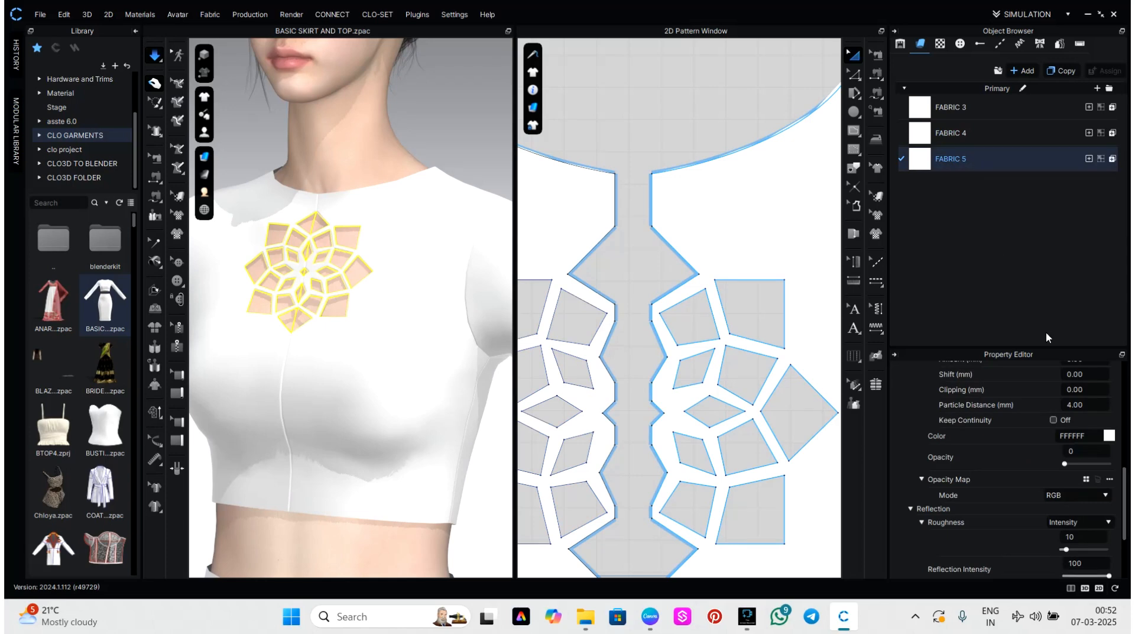
{"action": "left_click", "coordinate": [1107, 438]}
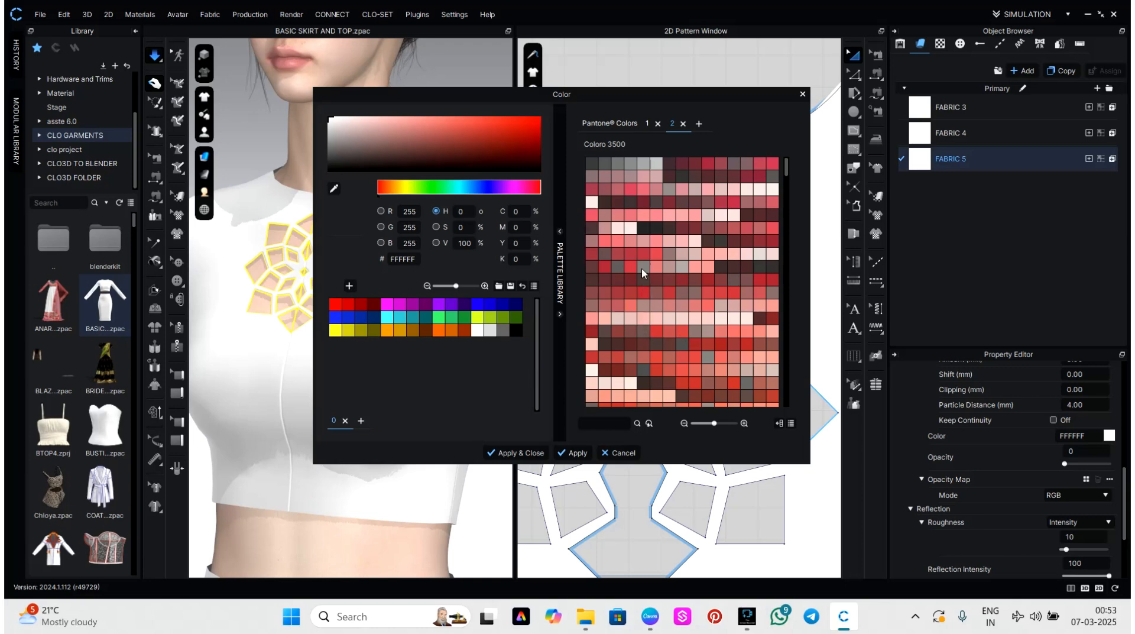
{"action": "scroll", "coordinate": [644, 272], "scroll_direction": "down", "scroll_amount": 5}
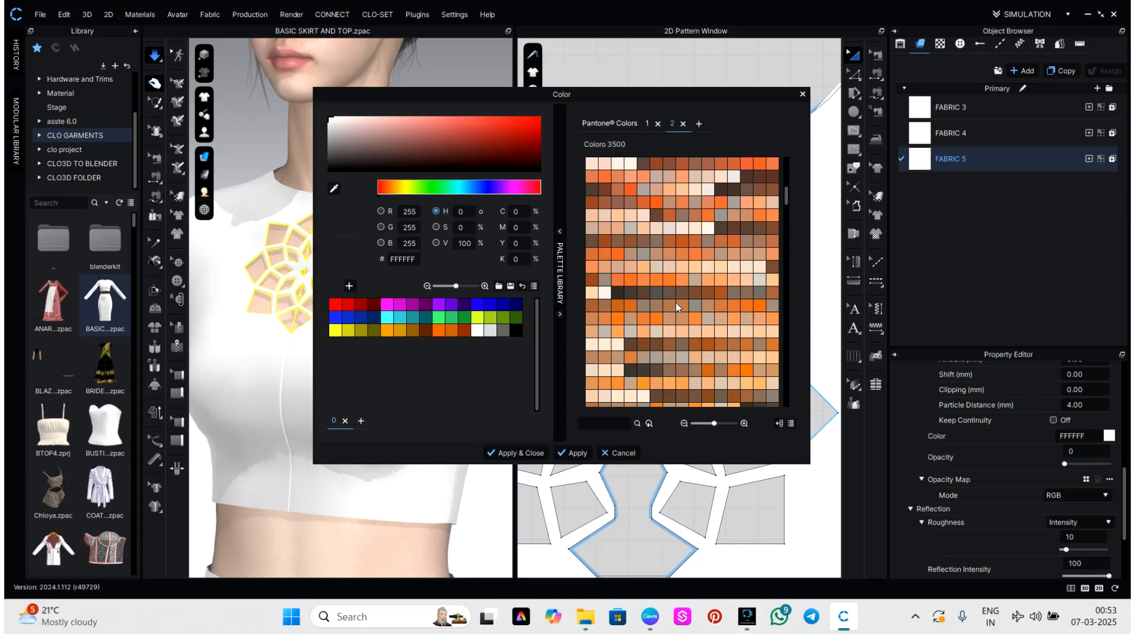
{"action": "scroll", "coordinate": [677, 306], "scroll_direction": "down", "scroll_amount": 4}
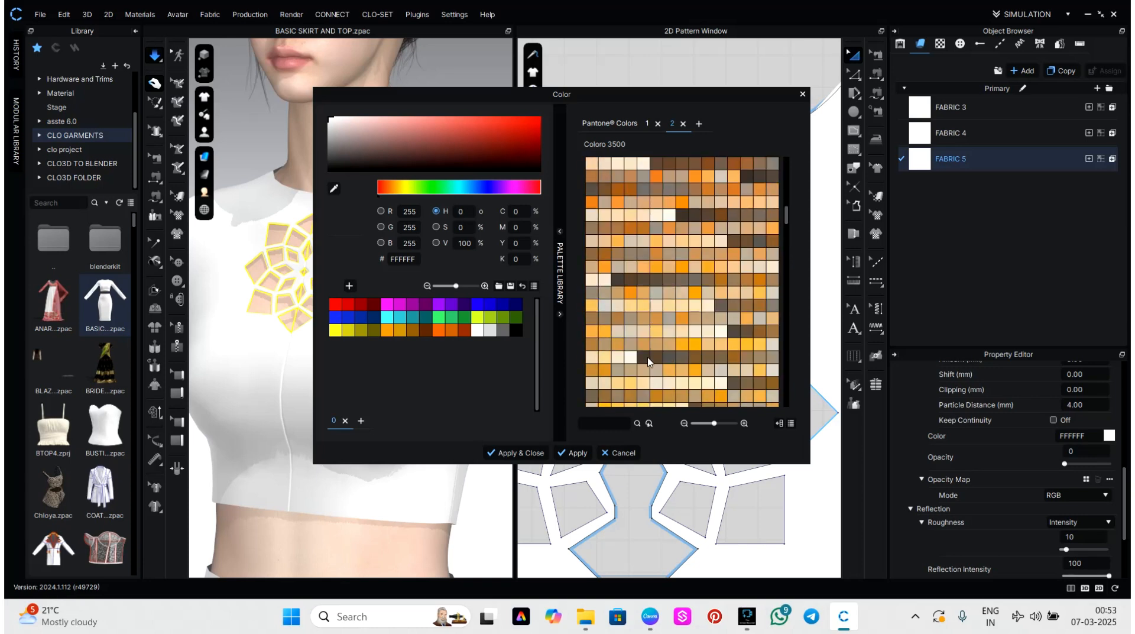
{"action": "scroll", "coordinate": [645, 380], "scroll_direction": "down", "scroll_amount": 2}
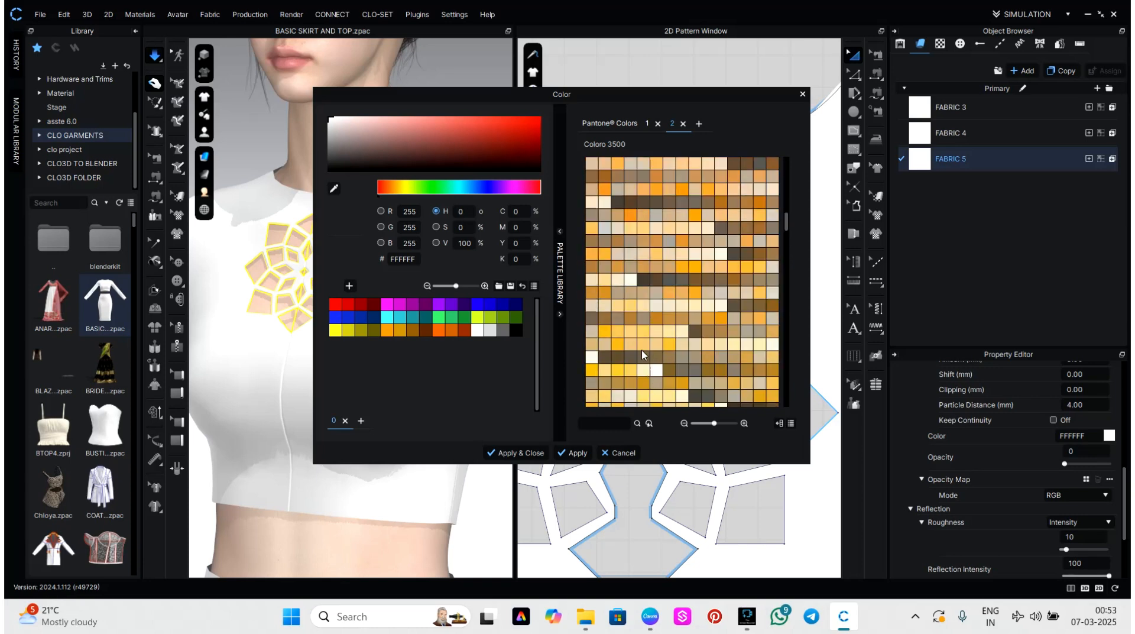
{"action": "left_click", "coordinate": [643, 348]}
{"action": "left_click", "coordinate": [514, 453]}
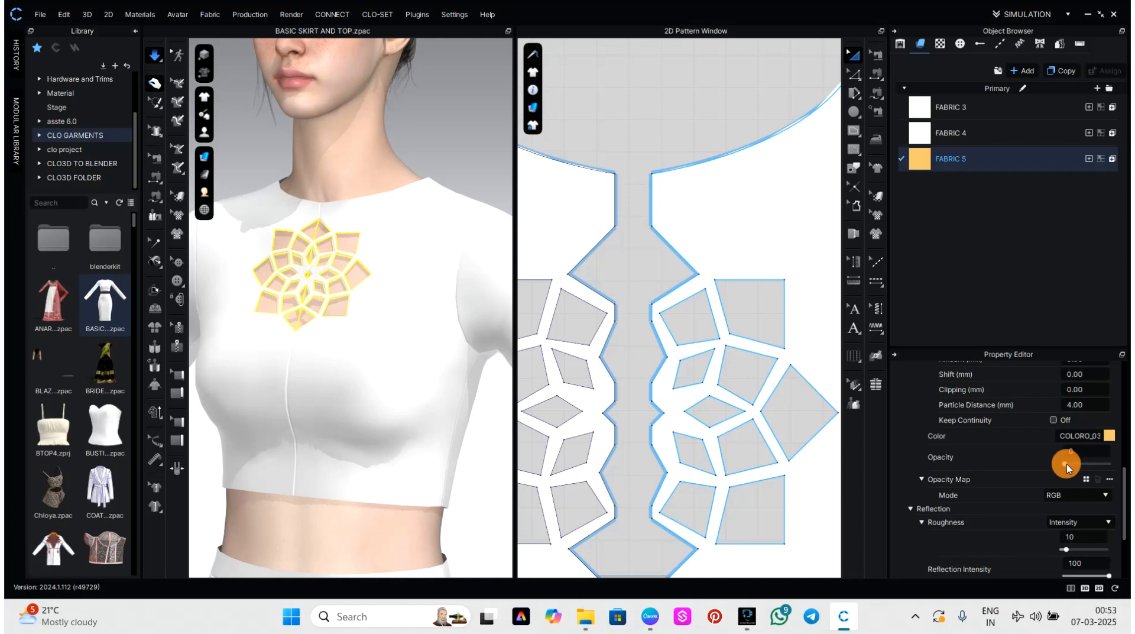
{"action": "left_click_drag", "start_coordinate": [1066, 464], "coordinate": [1090, 469]}
Step: Change the material type of FABRIC 5 to Fabric_Silk/Satin and examine the petals up close
{"action": "scroll", "coordinate": [1082, 434], "scroll_direction": "up", "scroll_amount": 5}
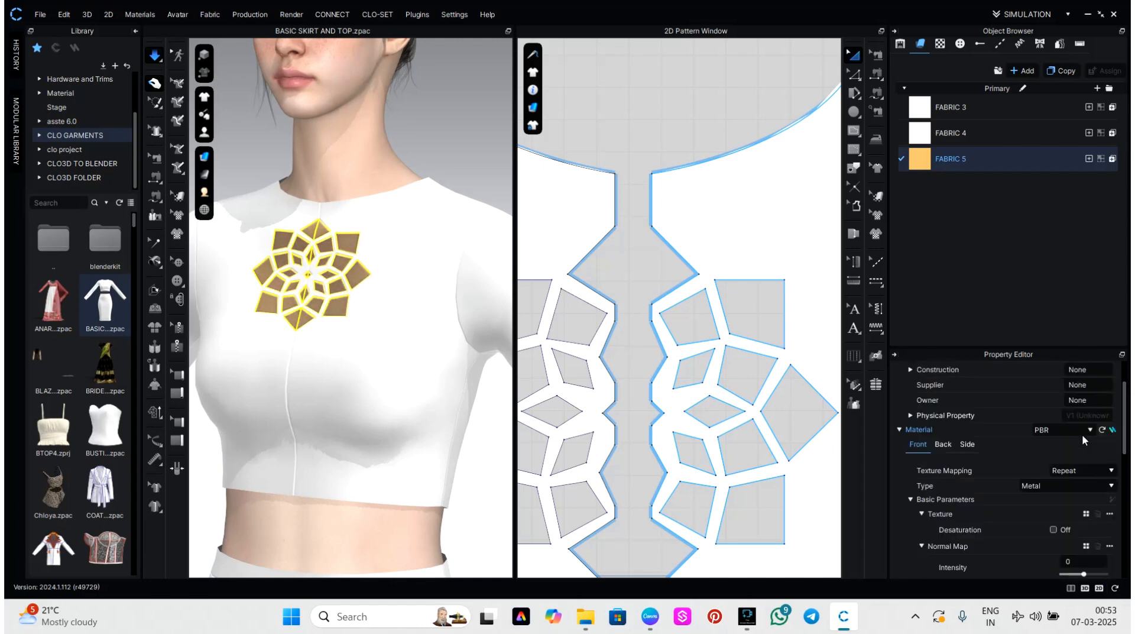
{"action": "left_click", "coordinate": [1079, 484]}
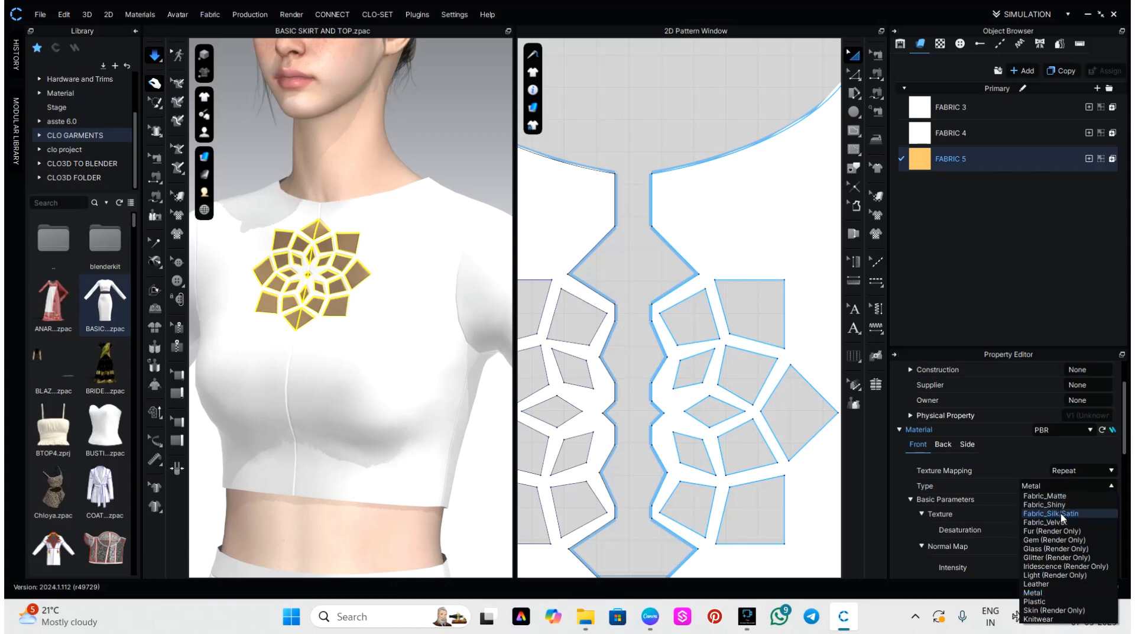
{"action": "left_click", "coordinate": [1052, 512]}
{"action": "left_click", "coordinate": [499, 512]}
{"action": "right_click_drag", "start_coordinate": [447, 502], "coordinate": [508, 513]}
{"action": "scroll", "coordinate": [363, 363], "scroll_direction": "up", "scroll_amount": 10}
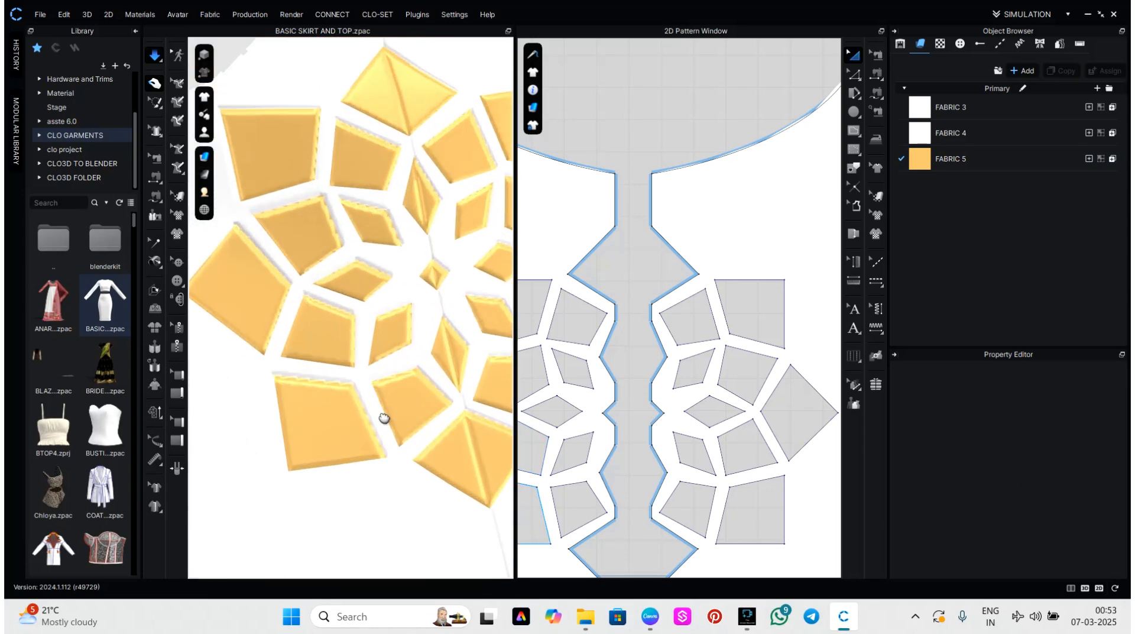
{"action": "scroll", "coordinate": [447, 383], "scroll_direction": "down", "scroll_amount": 10}
{"action": "mouse_move", "coordinate": [456, 388]}
{"action": "right_mouse_down"}
{"action": "mouse_move", "coordinate": [378, 364]}
{"action": "mouse_move", "coordinate": [365, 392]}
{"action": "mouse_move", "coordinate": [489, 398]}
{"action": "mouse_move", "coordinate": [438, 390]}
{"action": "right_mouse_up"}
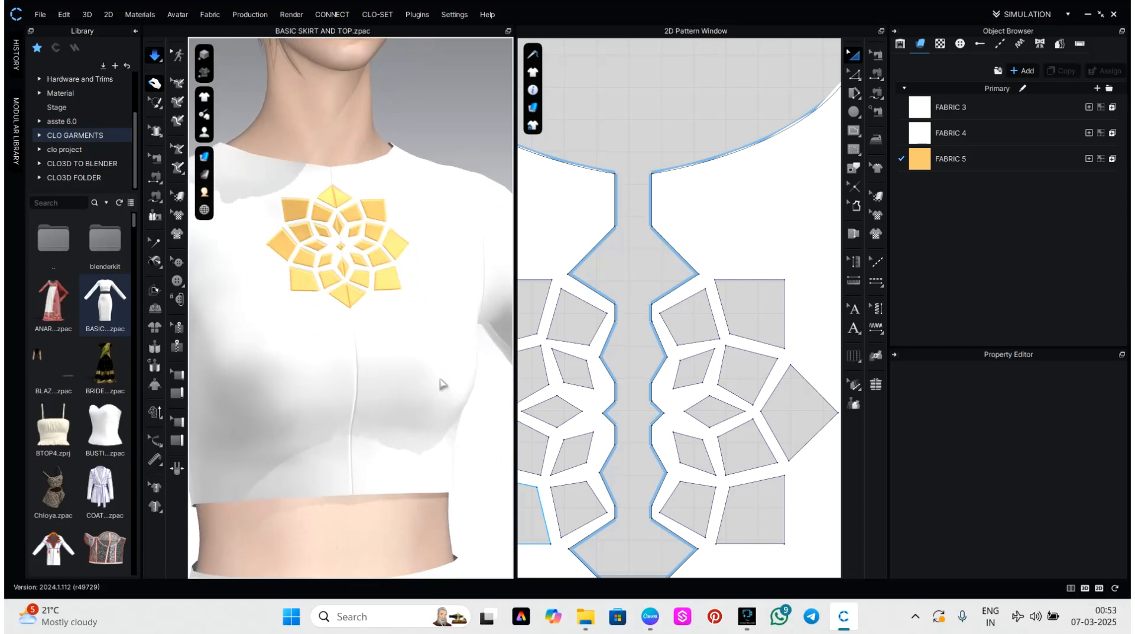
{"action": "scroll", "coordinate": [677, 372], "scroll_direction": "down", "scroll_amount": 5}
{"action": "scroll", "coordinate": [677, 371], "scroll_direction": "down", "scroll_amount": 2}
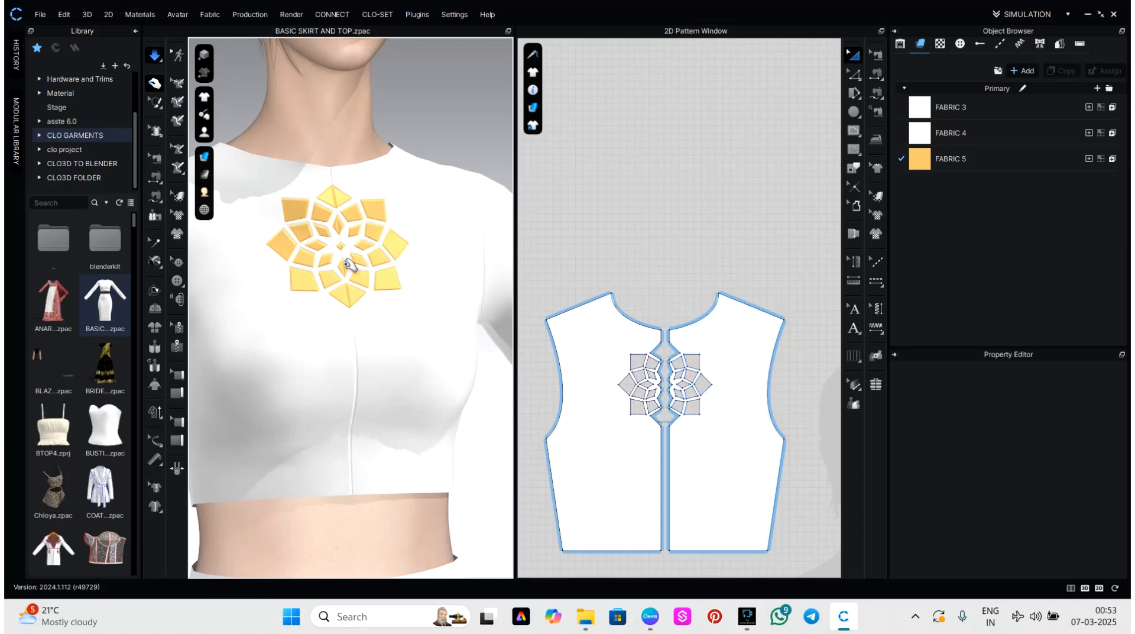
Step: Set the material type of the golden petals' fabric, FABRIC 5, to Metal
{"action": "scroll", "coordinate": [351, 304], "scroll_direction": "up", "scroll_amount": 5}
{"action": "left_click", "coordinate": [979, 168]}
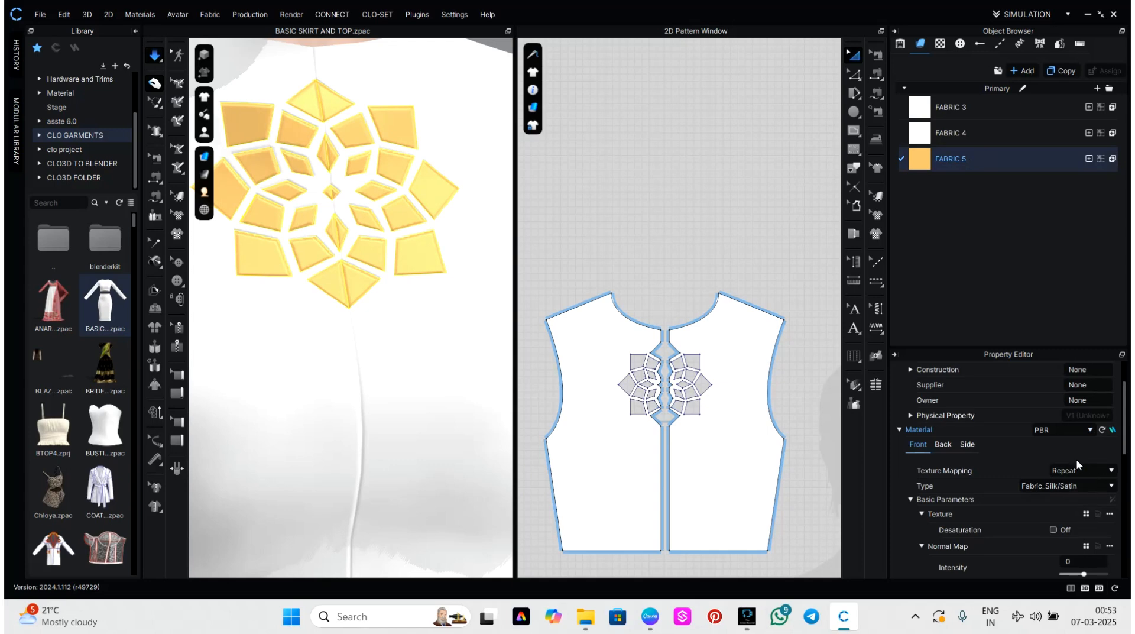
{"action": "left_click", "coordinate": [1091, 489]}
{"action": "left_click", "coordinate": [1049, 594]}
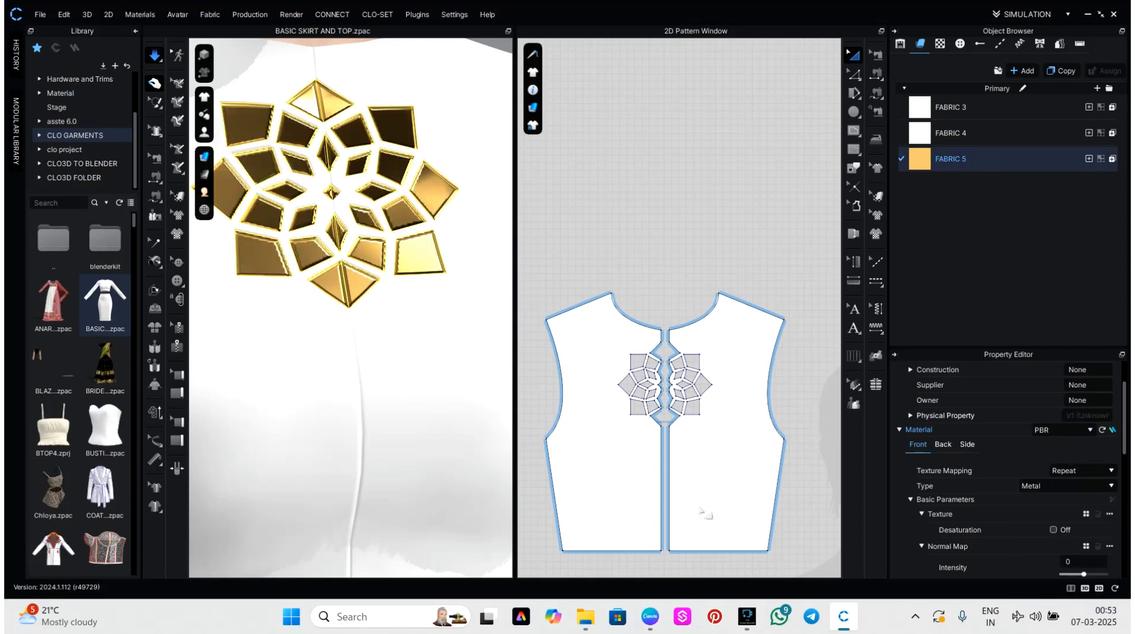
Step: Pull on the top's front during simulation and examine the gold metal petals from another angle
{"action": "scroll", "coordinate": [495, 403], "scroll_direction": "down", "scroll_amount": 2}
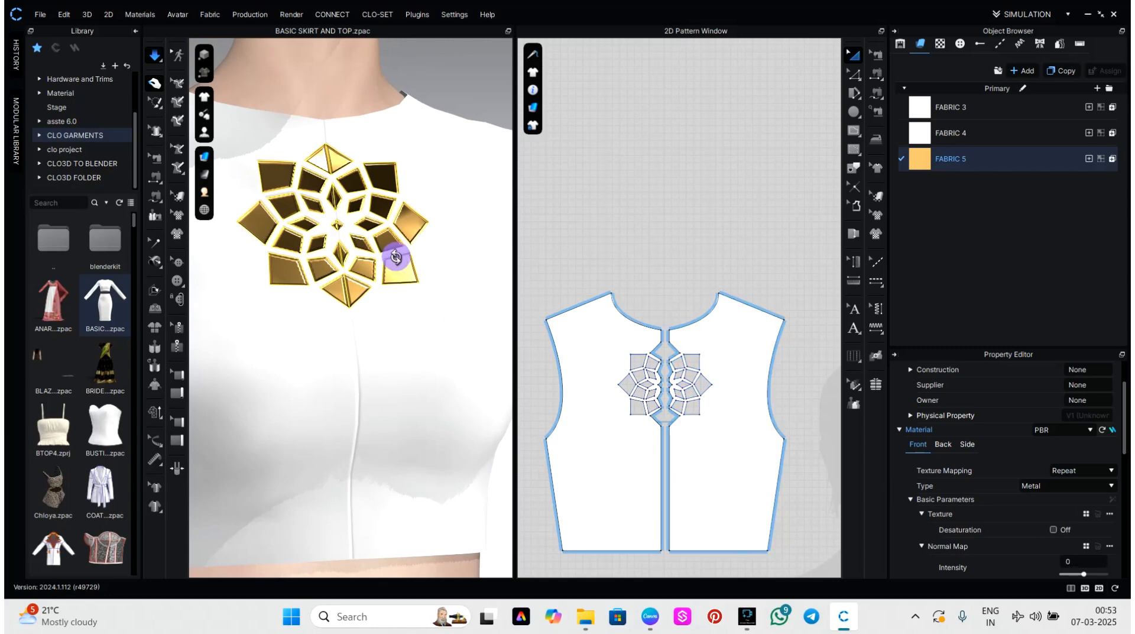
{"action": "right_click_drag", "start_coordinate": [395, 259], "coordinate": [417, 316]}
{"action": "left_click_drag", "start_coordinate": [434, 373], "coordinate": [500, 413]}
{"action": "left_click_drag", "start_coordinate": [318, 391], "coordinate": [305, 456]}
{"action": "right_click_drag", "start_coordinate": [354, 331], "coordinate": [425, 343]}
Step: Load the 4_Double_(Heavy) topstitch from the stitches folder of the asste 6.0 library
{"action": "scroll", "coordinate": [664, 380], "scroll_direction": "up", "scroll_amount": 5}
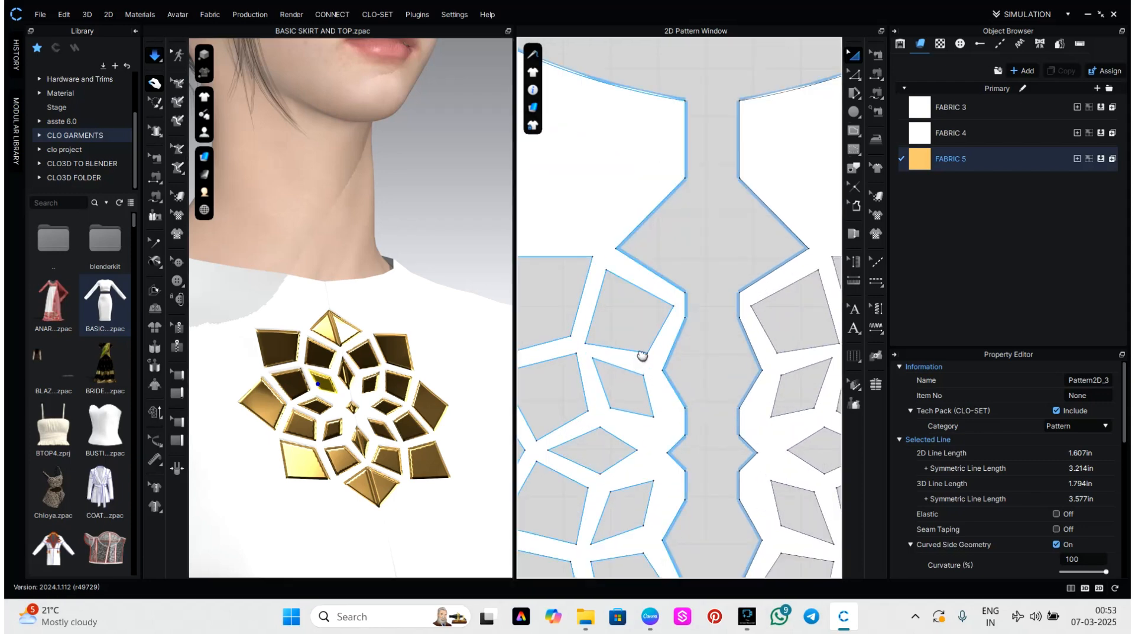
{"action": "scroll", "coordinate": [592, 363], "scroll_direction": "up", "scroll_amount": 2}
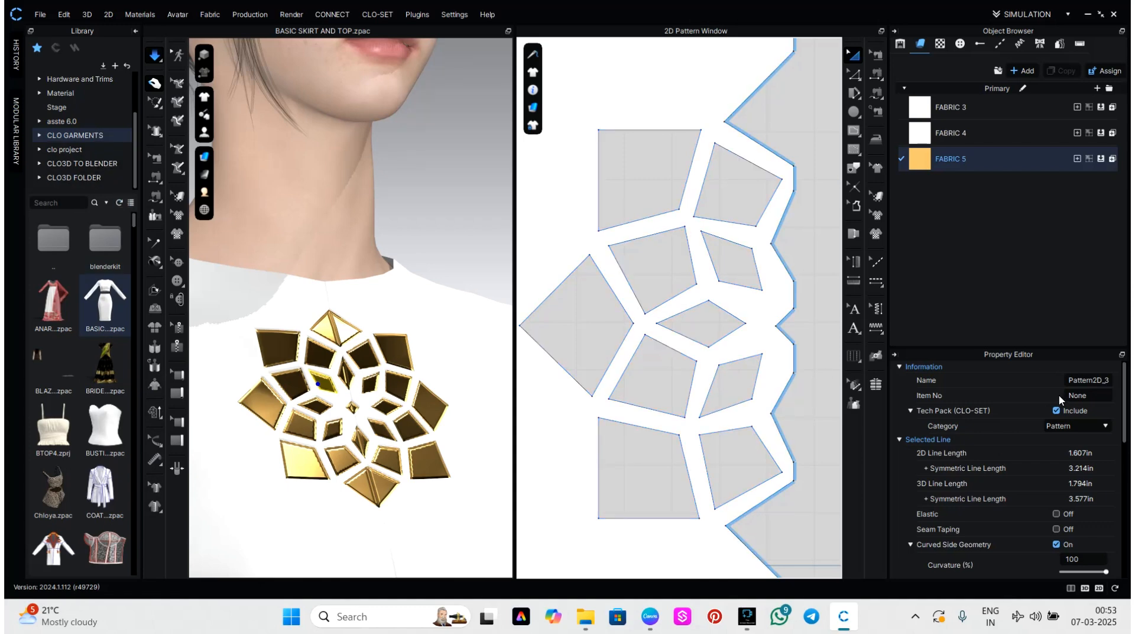
{"action": "scroll", "coordinate": [88, 319], "scroll_direction": "down", "scroll_amount": 8}
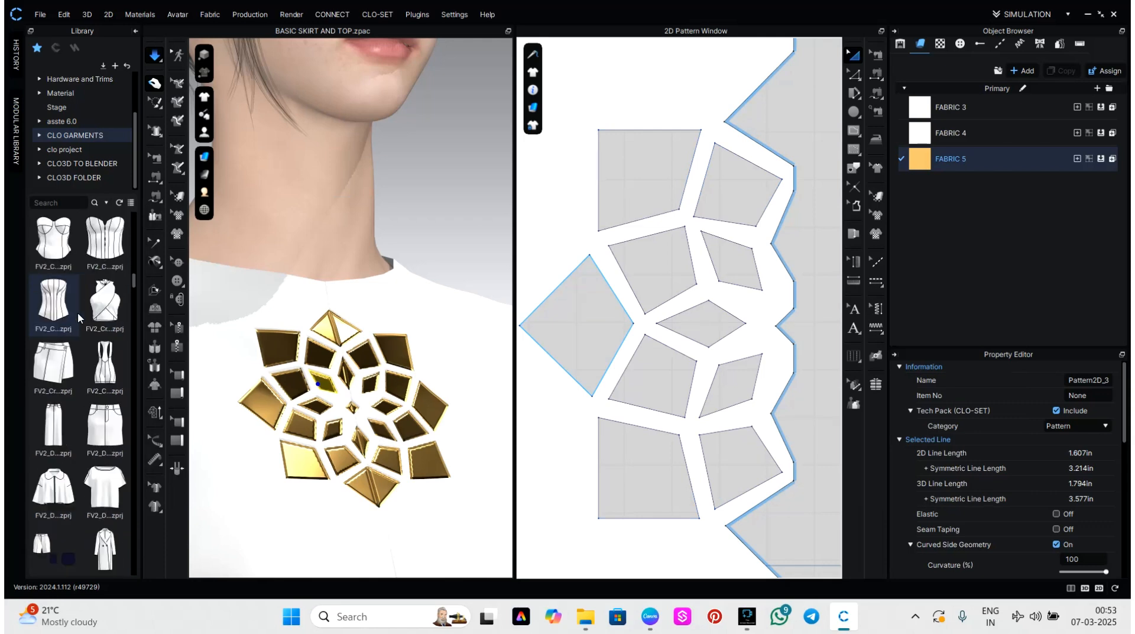
{"action": "scroll", "coordinate": [65, 425], "scroll_direction": "up", "scroll_amount": 5}
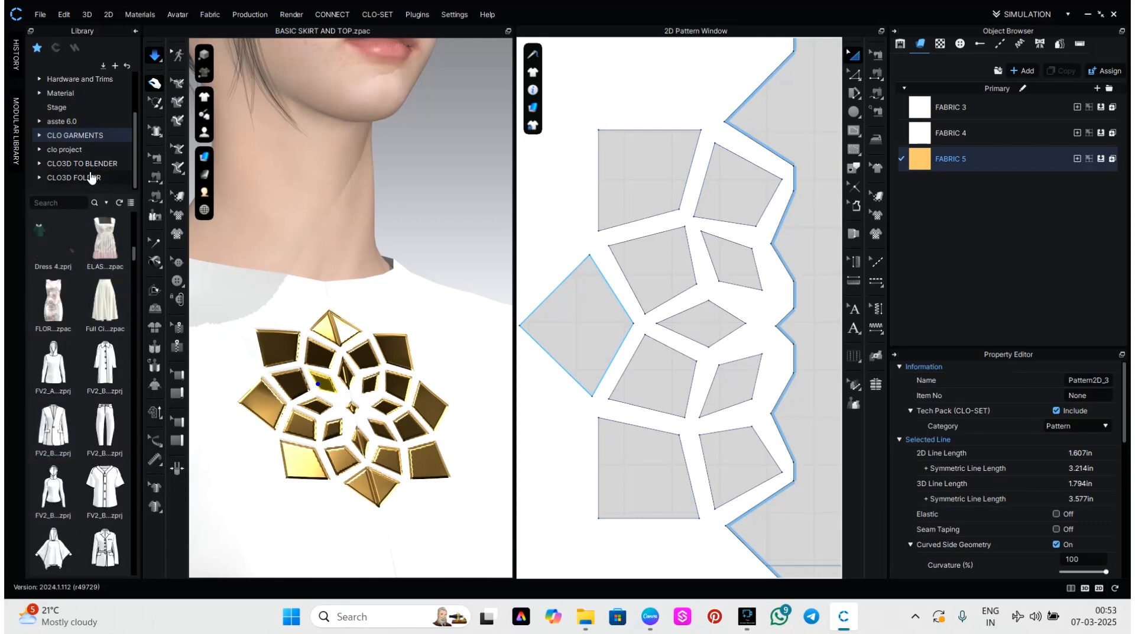
{"action": "left_click", "coordinate": [82, 126]}
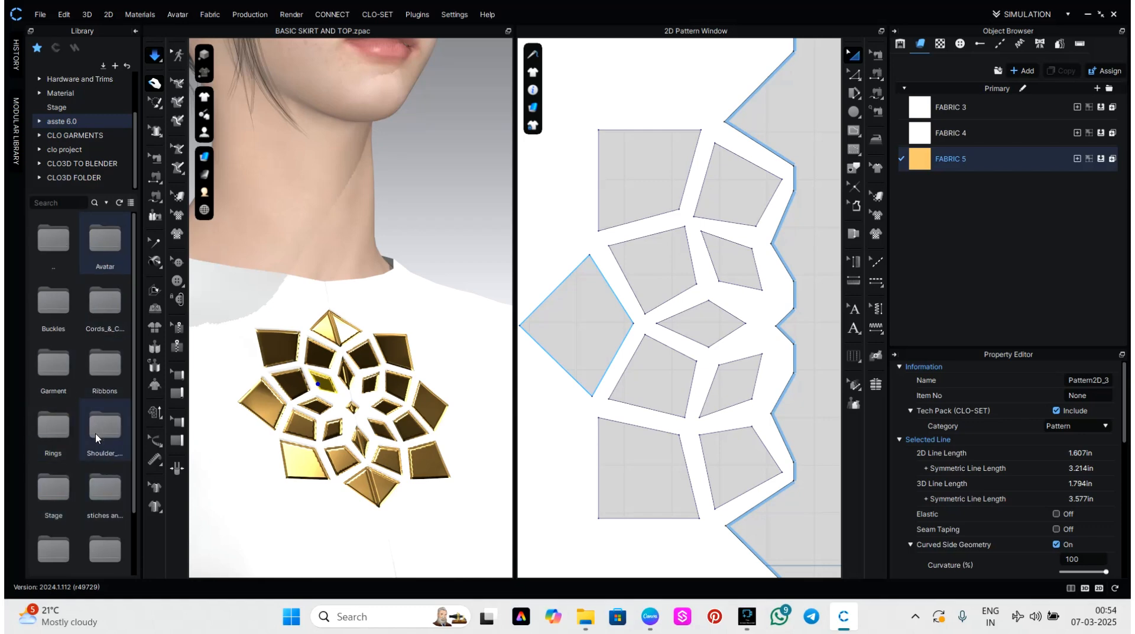
{"action": "scroll", "coordinate": [95, 433], "scroll_direction": "down", "scroll_amount": 1}
{"action": "double_click", "coordinate": [101, 506]}
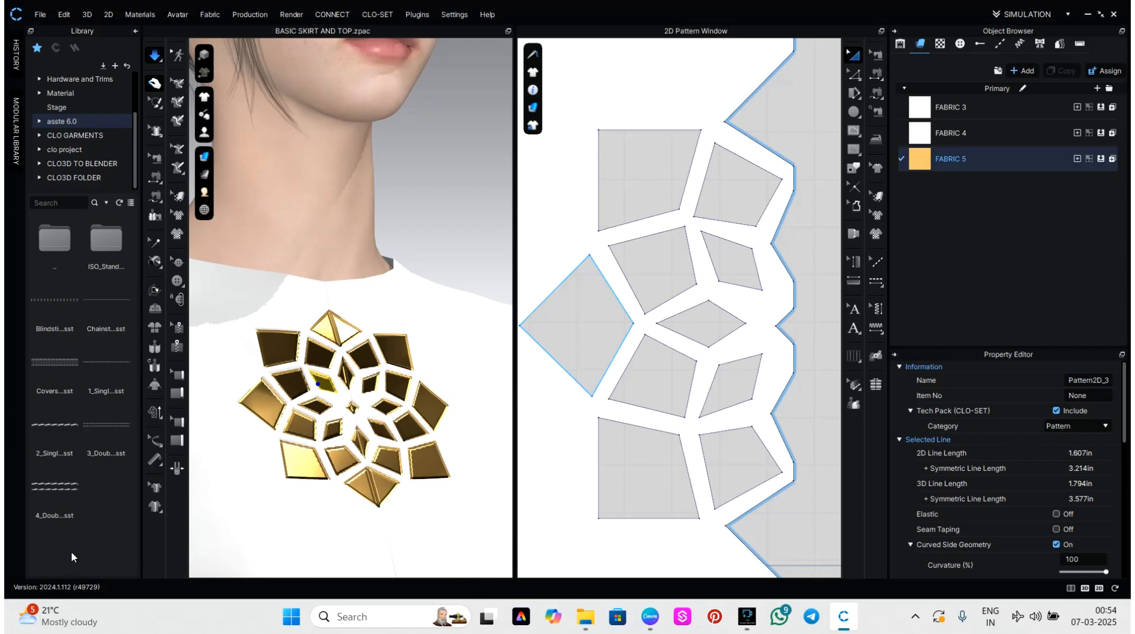
{"action": "double_click", "coordinate": [65, 482]}
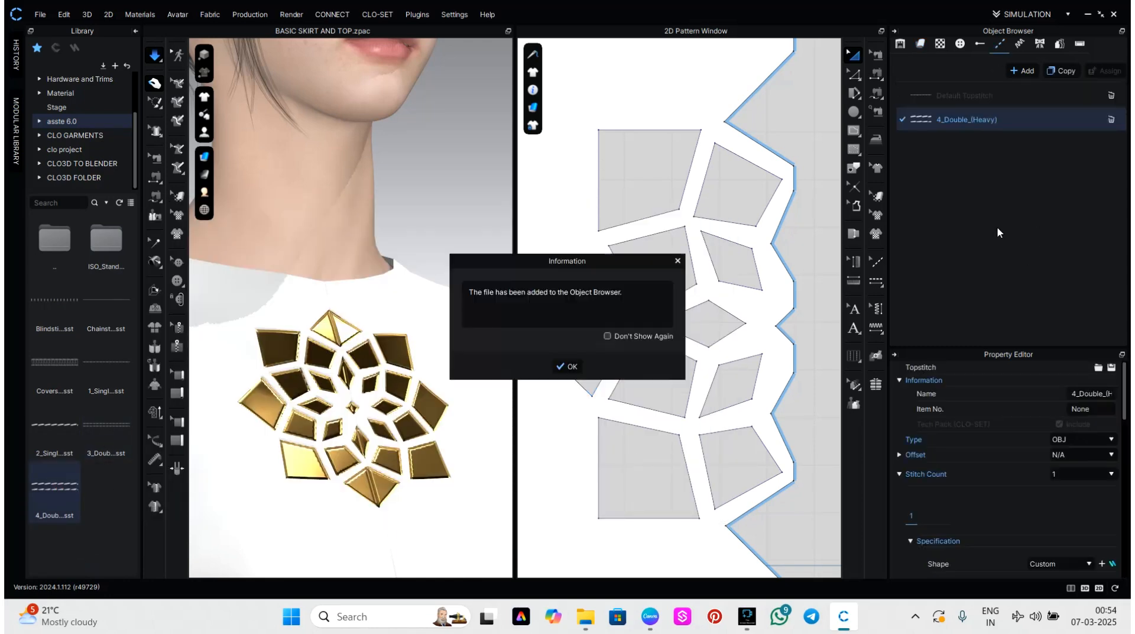
{"action": "left_click", "coordinate": [568, 366]}
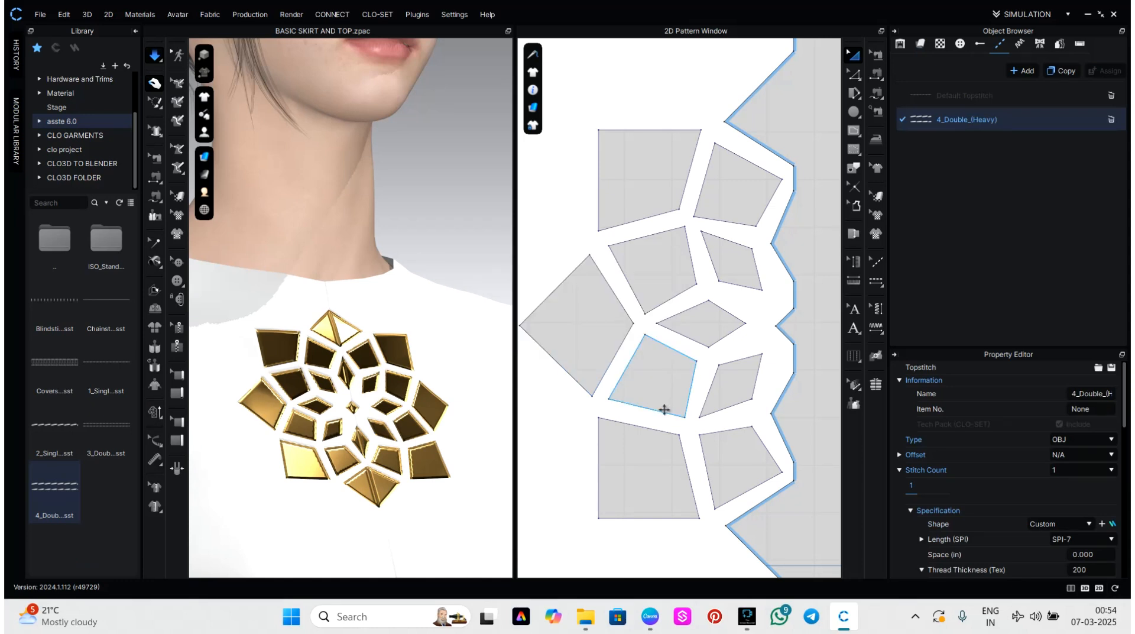
Step: Try the 4_Double_(Heavy) topstitch on the bottom and outer side edges of the flower's lower-left petal, and undo it
{"action": "scroll", "coordinate": [627, 445], "scroll_direction": "down", "scroll_amount": 2}
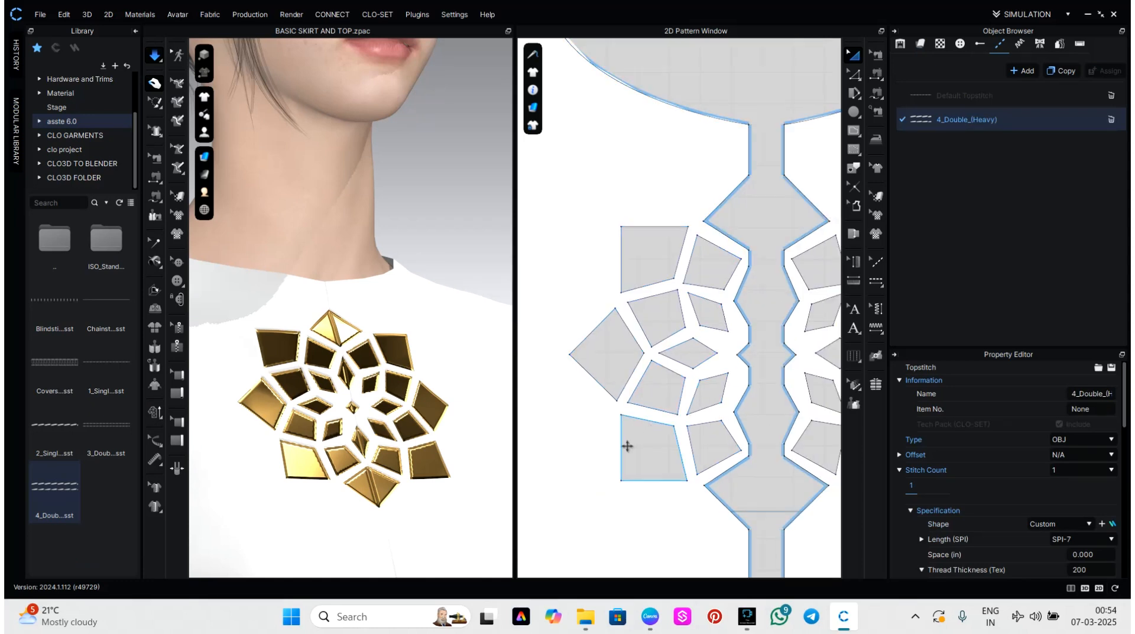
{"action": "left_click", "coordinate": [875, 282]}
{"action": "middle_click_drag", "start_coordinate": [712, 500], "coordinate": [688, 388]}
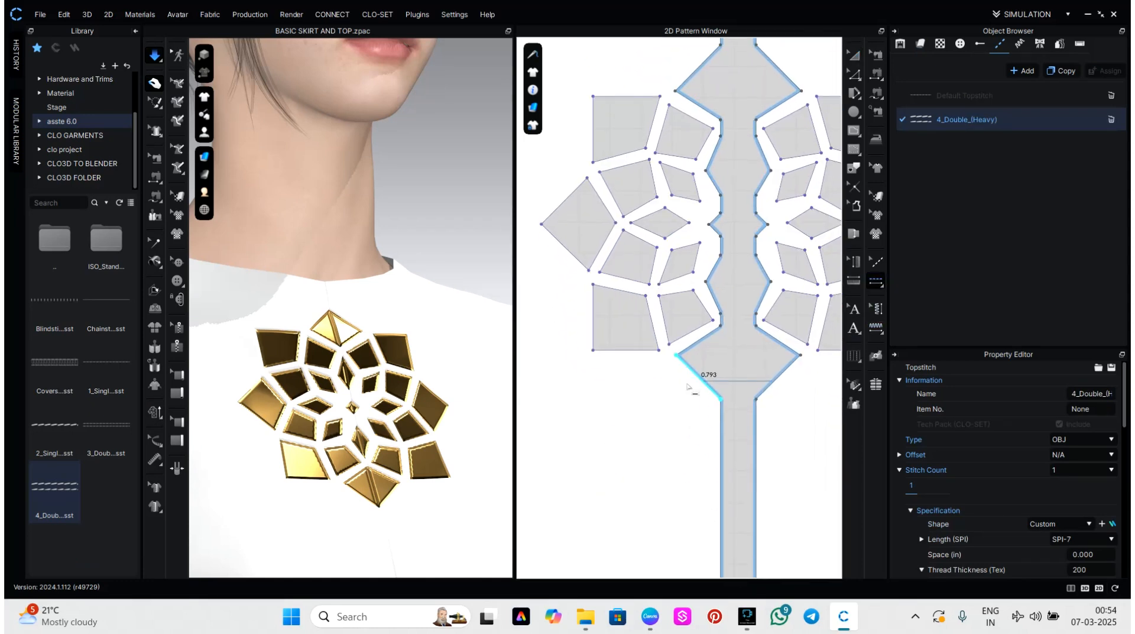
{"action": "left_click", "coordinate": [631, 350]}
{"action": "left_click", "coordinate": [591, 327]}
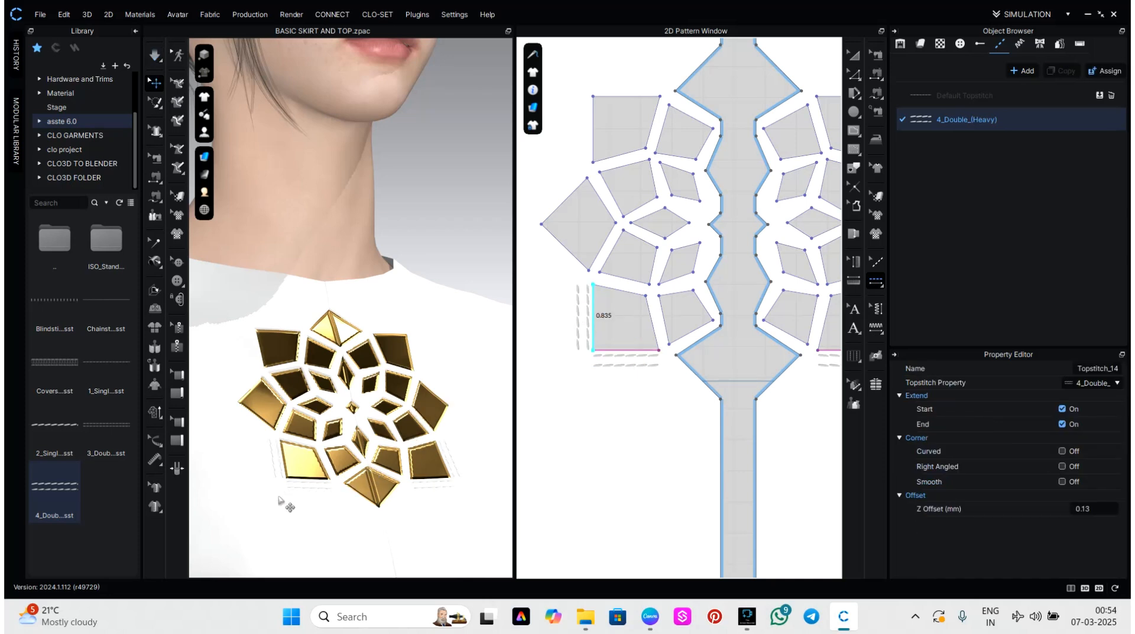
{"action": "key", "text": "ctrl+z"}
{"action": "key", "text": "ctrl+z"}
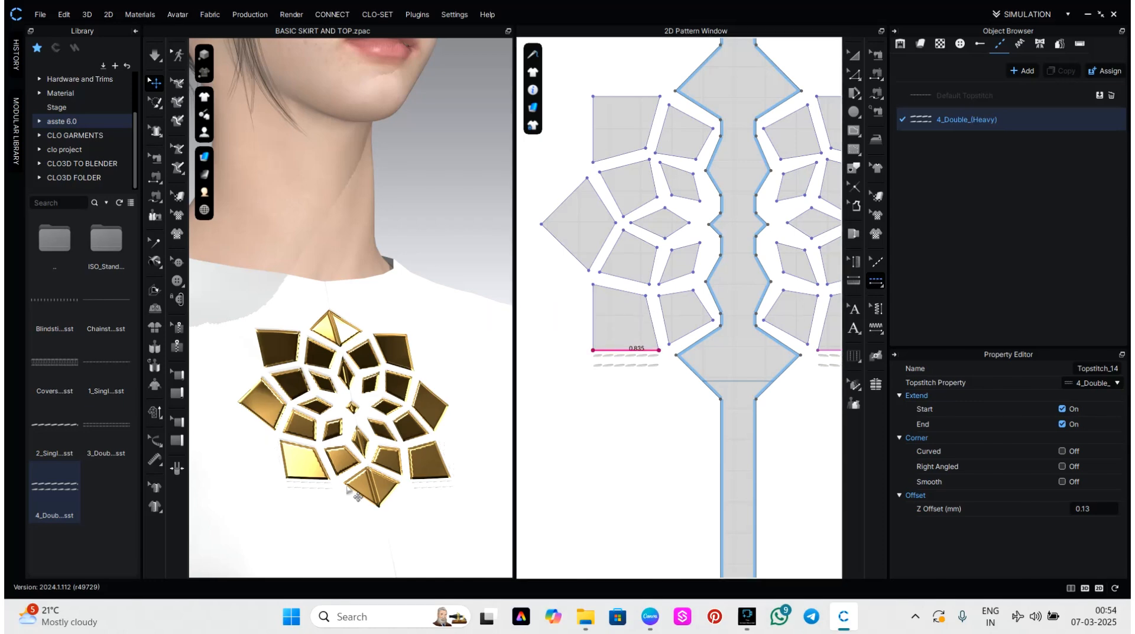
Step: Load the 3_Double_(Regular) topstitch and try it on the outer edges of the flower's lower-left petal
{"action": "double_click", "coordinate": [115, 443]}
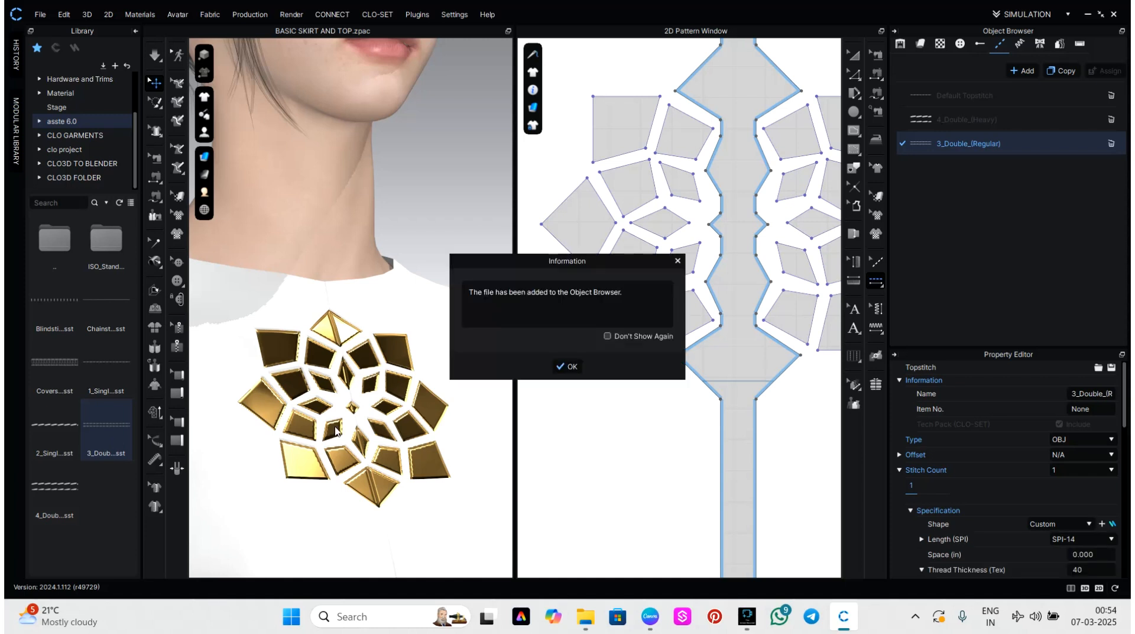
{"action": "left_click", "coordinate": [566, 366]}
{"action": "left_click", "coordinate": [618, 362]}
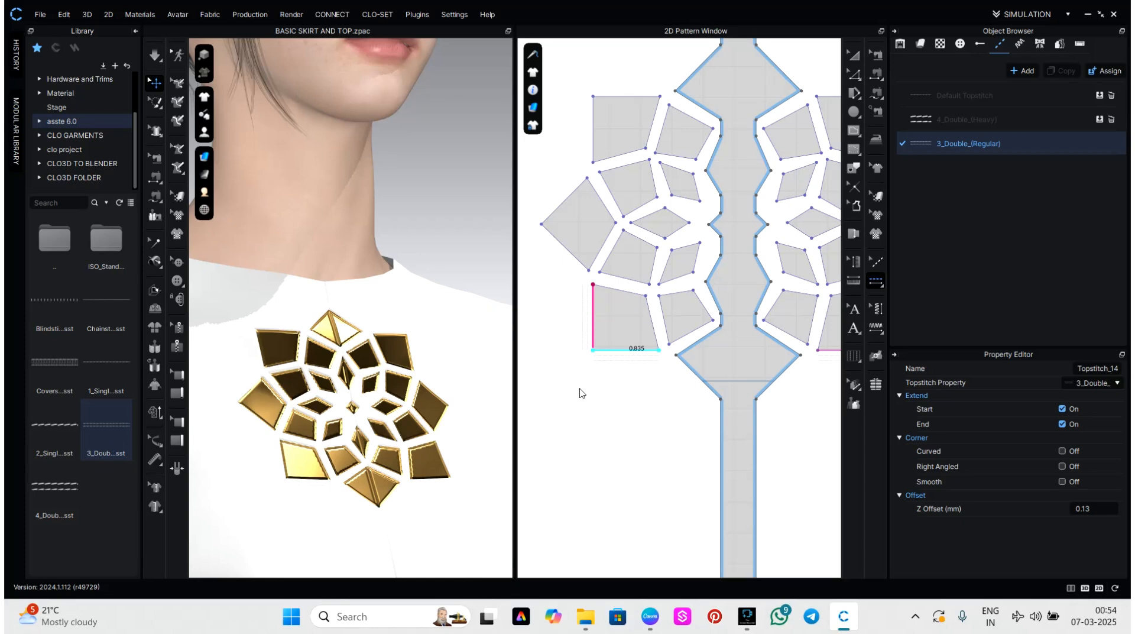
Step: Load the Coverstitch topstitch, preview its stitch pattern, and load the Chainstitch topstitch as well
{"action": "double_click", "coordinate": [54, 362]}
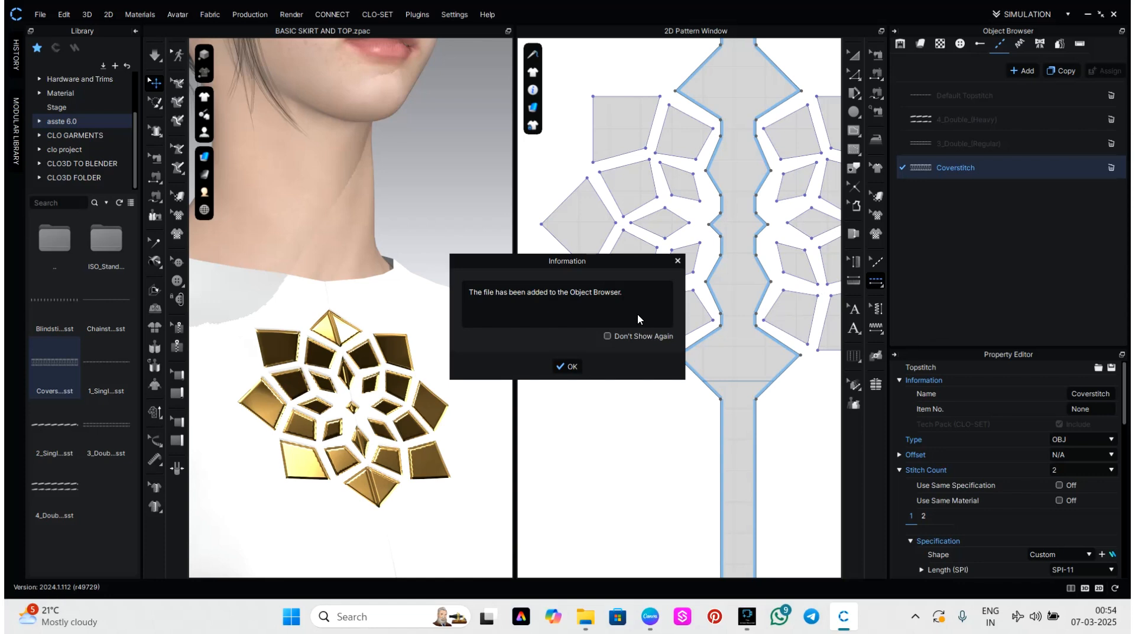
{"action": "left_click", "coordinate": [678, 261]}
{"action": "mouse_move", "coordinate": [43, 383]}
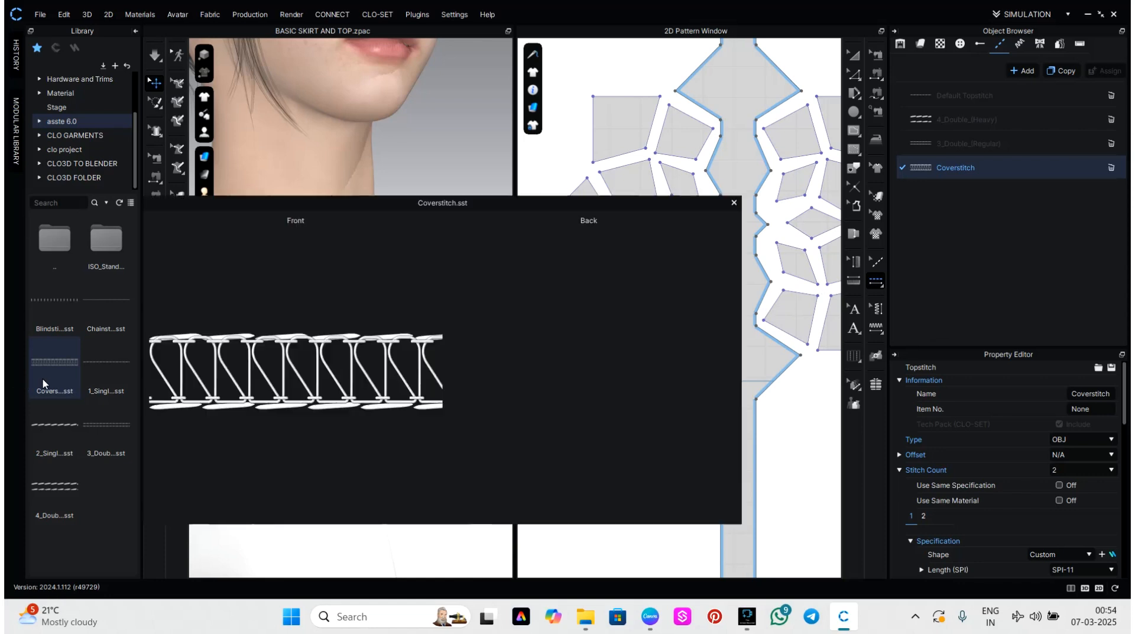
{"action": "left_click", "coordinate": [104, 303]}
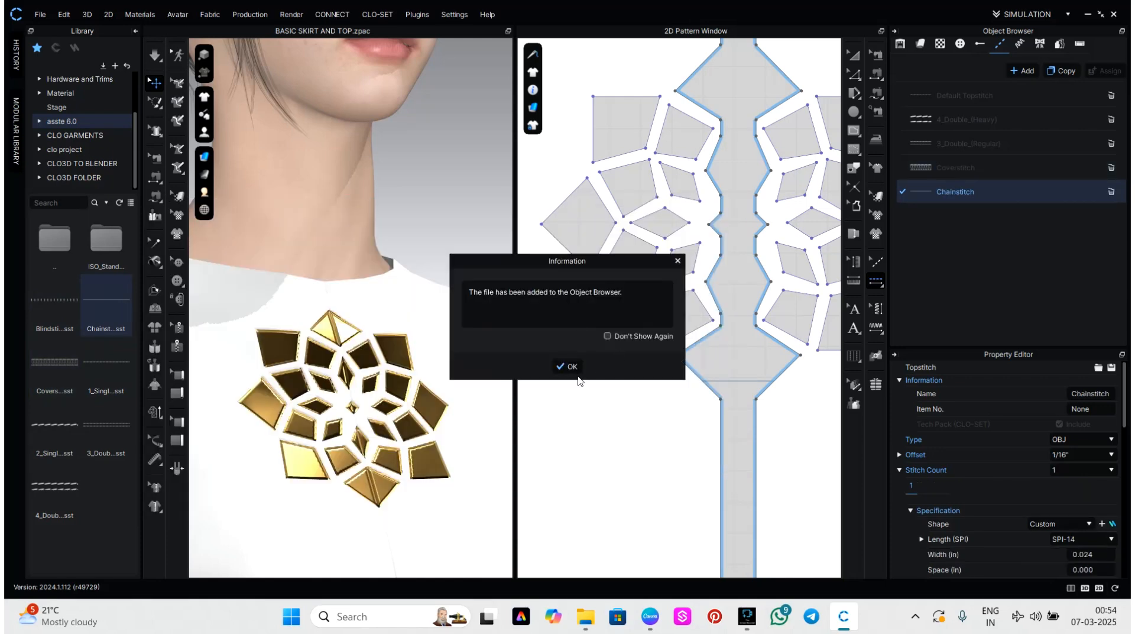
{"action": "left_click", "coordinate": [570, 367]}
Step: Topstitch the four edges of the flower's lower-left petal with Chainstitch
{"action": "left_click", "coordinate": [637, 354]}
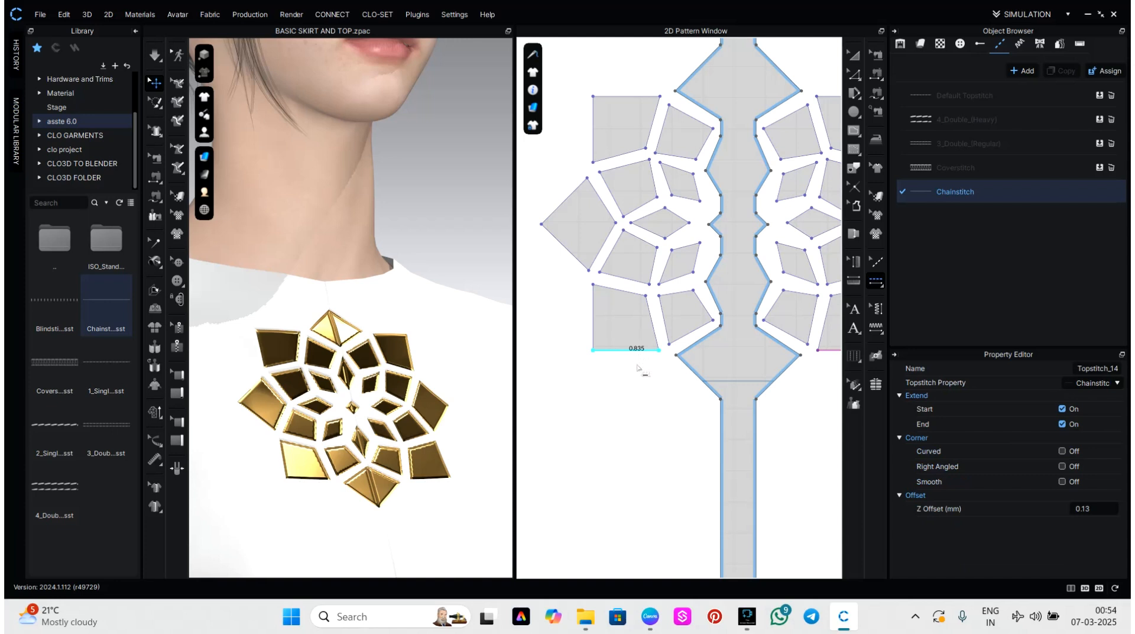
{"action": "scroll", "coordinate": [637, 367], "scroll_direction": "up", "scroll_amount": 5}
{"action": "right_click_drag", "start_coordinate": [652, 358], "coordinate": [723, 407]}
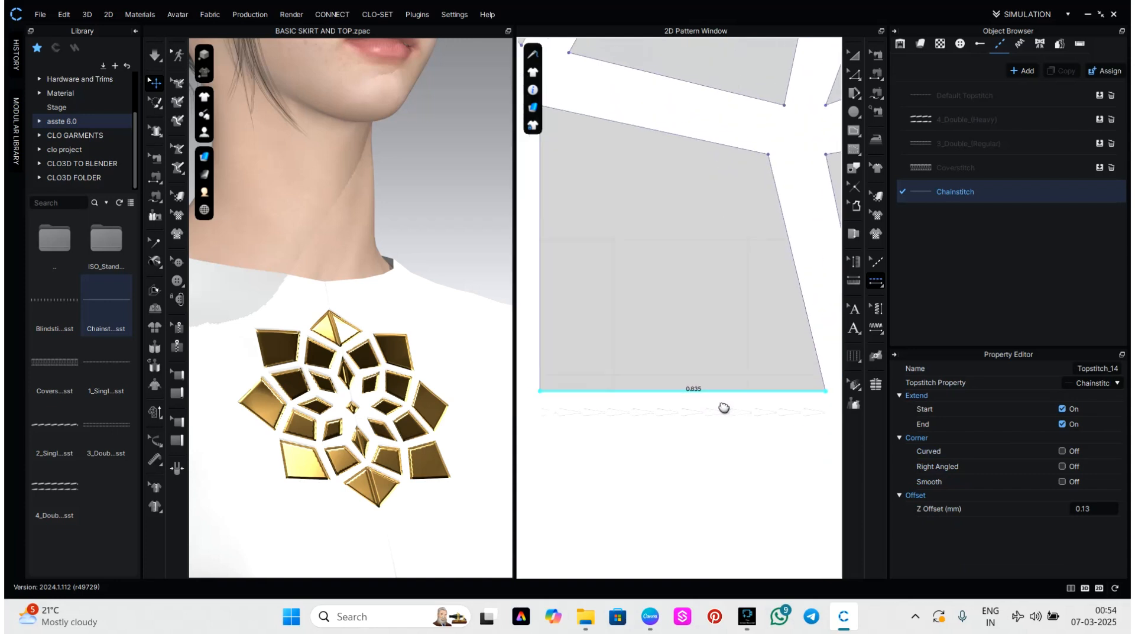
{"action": "left_click", "coordinate": [541, 337]}
{"action": "scroll", "coordinate": [581, 364], "scroll_direction": "down", "scroll_amount": 3}
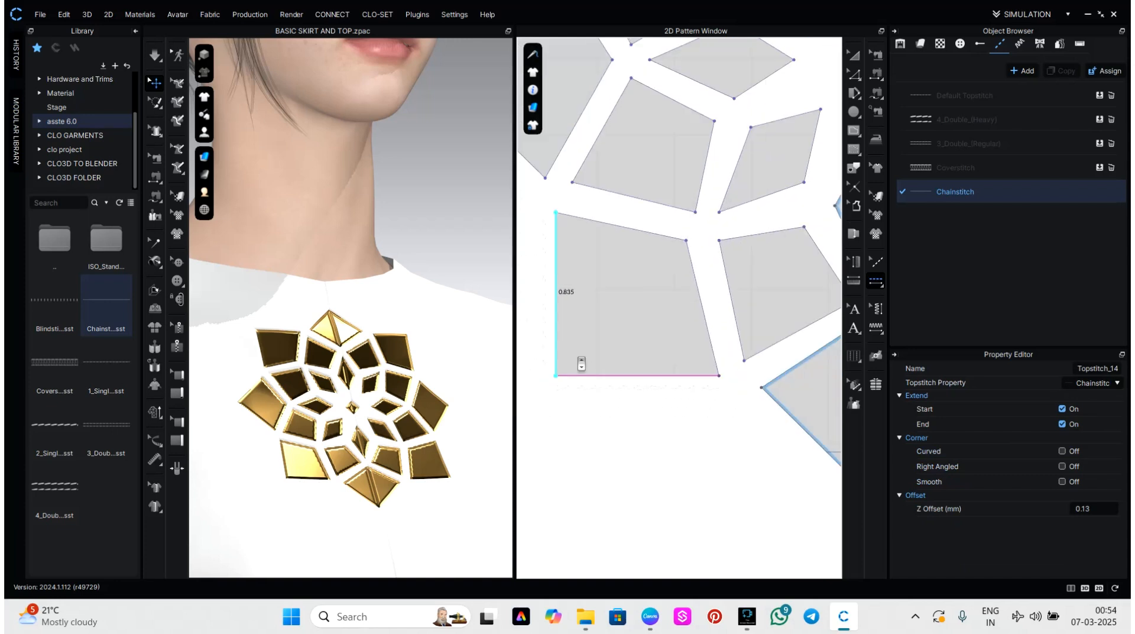
{"action": "right_click_drag", "start_coordinate": [376, 388], "coordinate": [373, 435]}
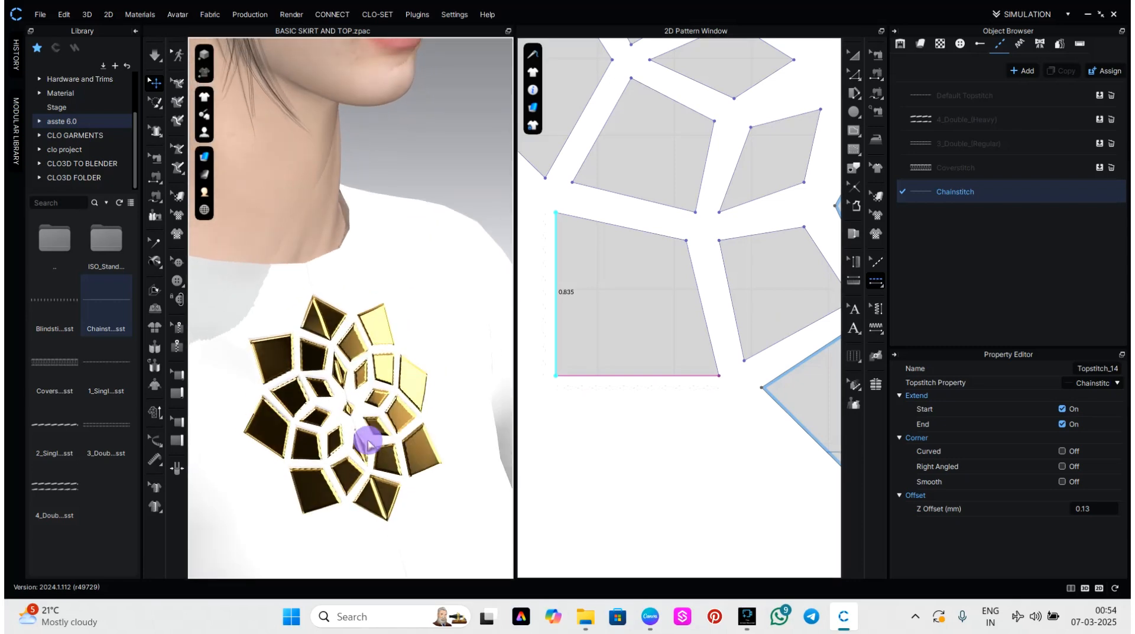
{"action": "left_click", "coordinate": [577, 253]}
{"action": "left_click", "coordinate": [590, 218]}
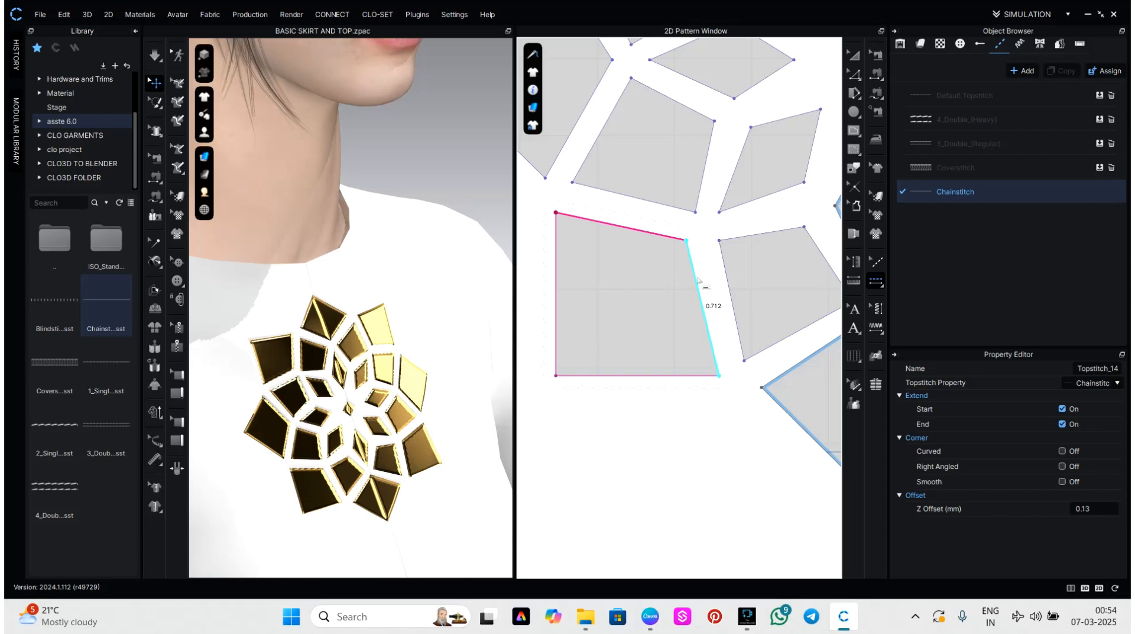
{"action": "left_click", "coordinate": [700, 340]}
Step: Examine the chainstitched petal up close on the garment and undo the Chainstitch topstitching
{"action": "scroll", "coordinate": [339, 368], "scroll_direction": "up", "scroll_amount": 10}
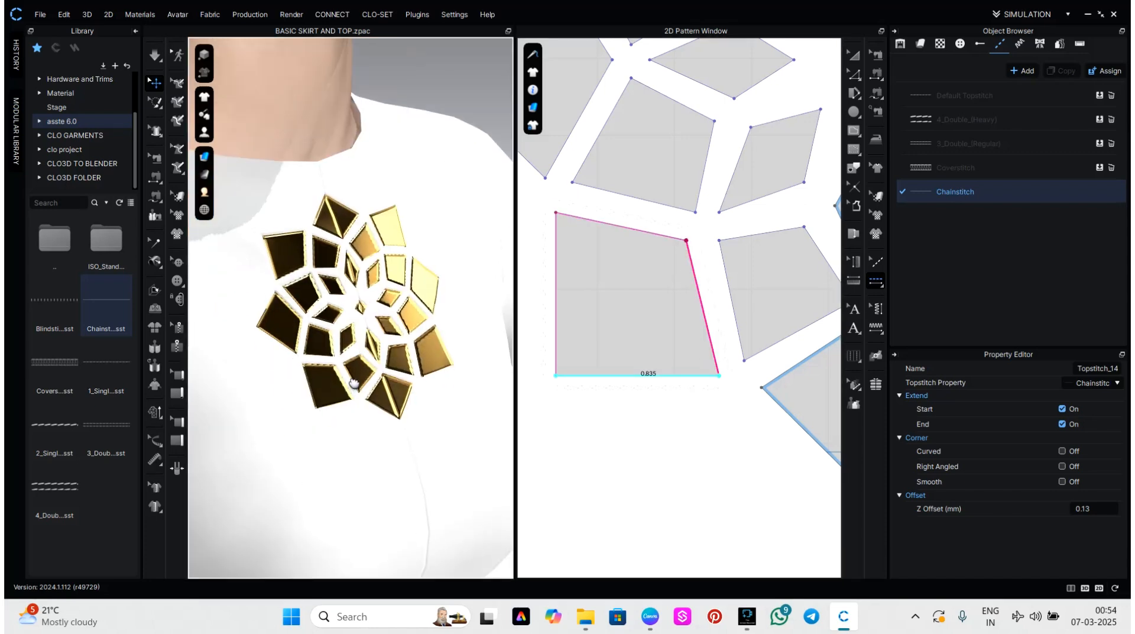
{"action": "right_click_drag", "start_coordinate": [367, 379], "coordinate": [281, 381]}
{"action": "middle_click_drag", "start_coordinate": [282, 381], "coordinate": [471, 398]}
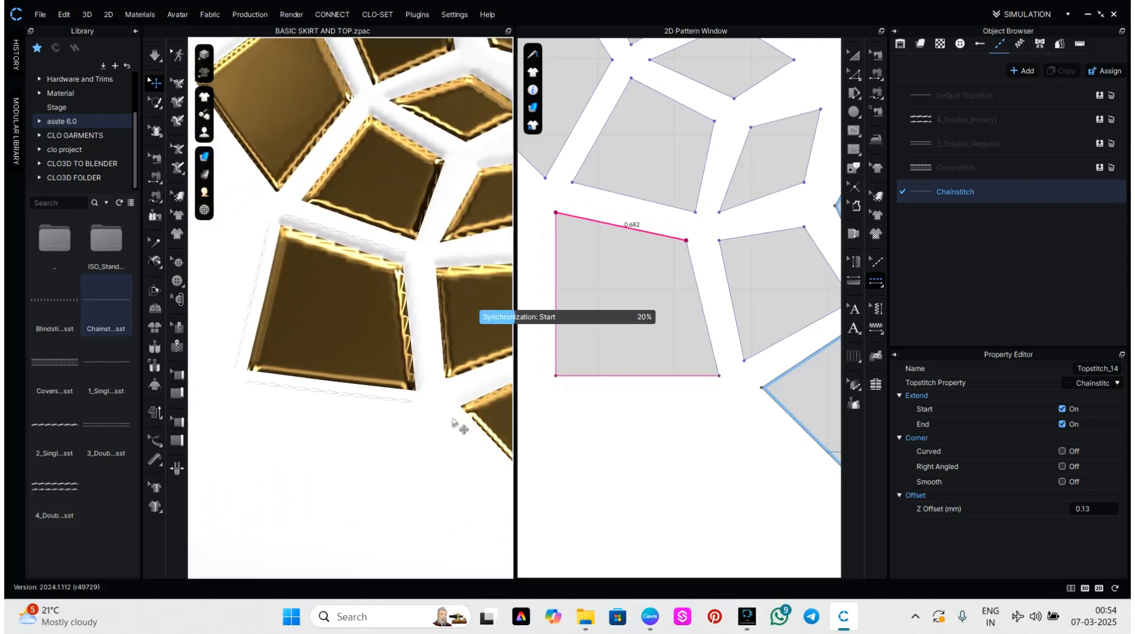
{"action": "key", "text": "ctrl+z"}
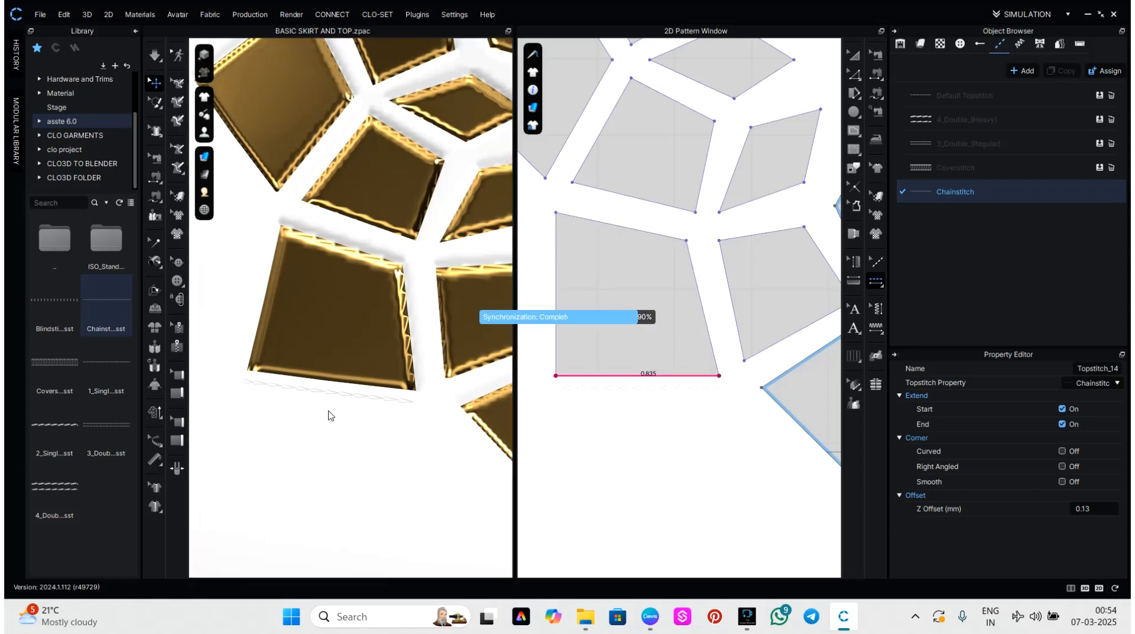
{"action": "scroll", "coordinate": [364, 427], "scroll_direction": "down", "scroll_amount": 3}
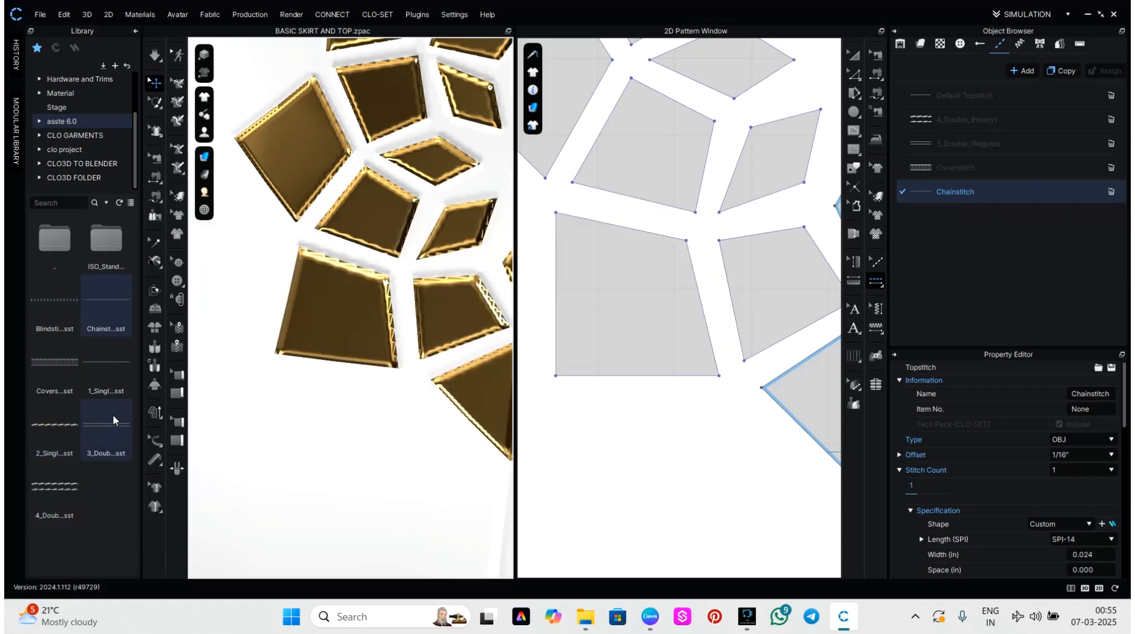
Step: Load the 1_Single_(Regular) topstitch and apply it to the lower-left petal's edges and the facing edge of the petal above
{"action": "double_click", "coordinate": [109, 370]}
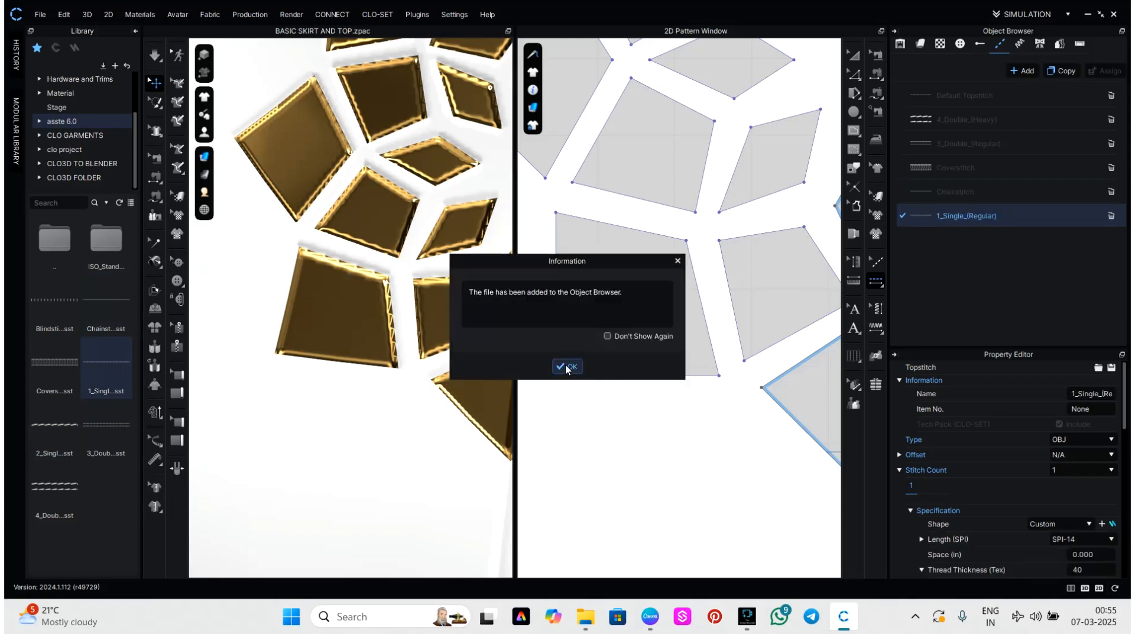
{"action": "left_click", "coordinate": [566, 366]}
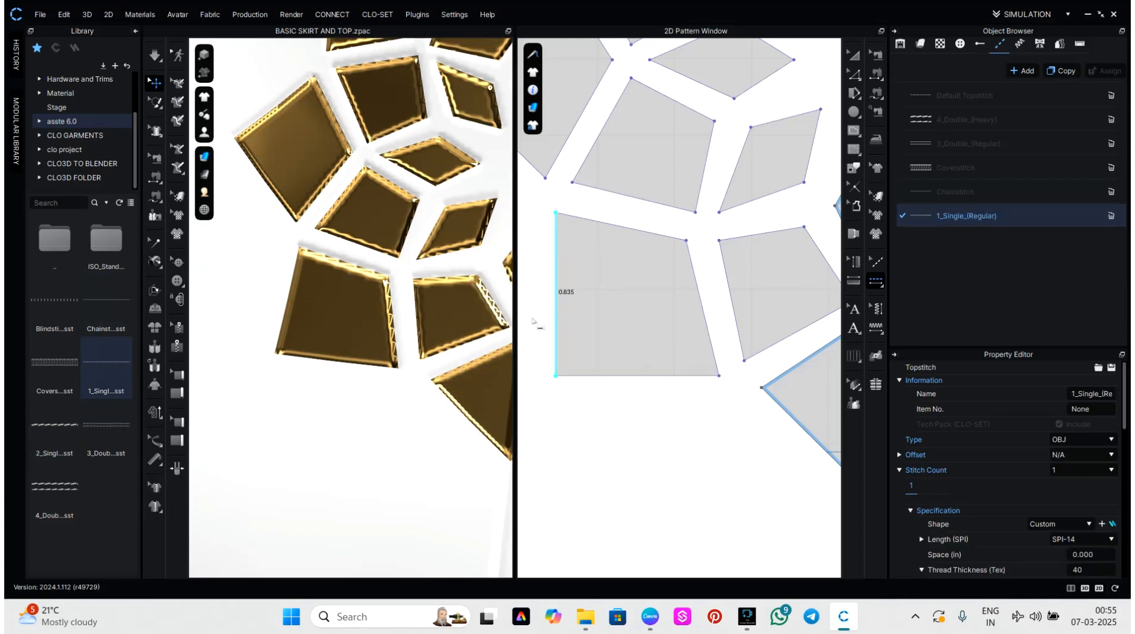
{"action": "left_click", "coordinate": [555, 325]}
{"action": "left_click", "coordinate": [592, 219]}
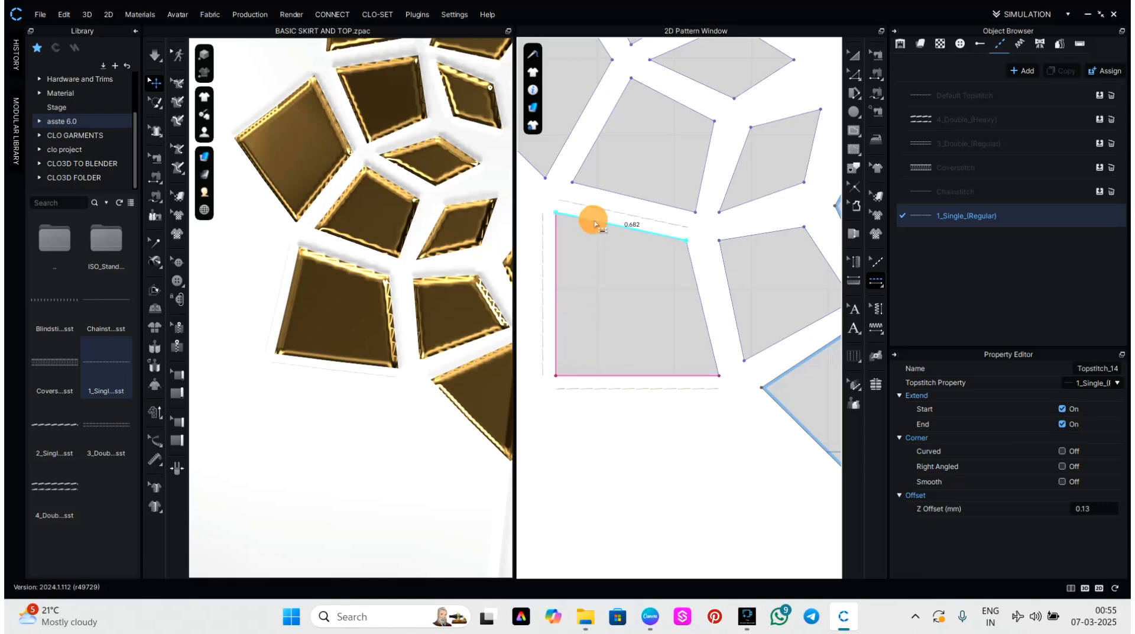
{"action": "left_click", "coordinate": [626, 196]}
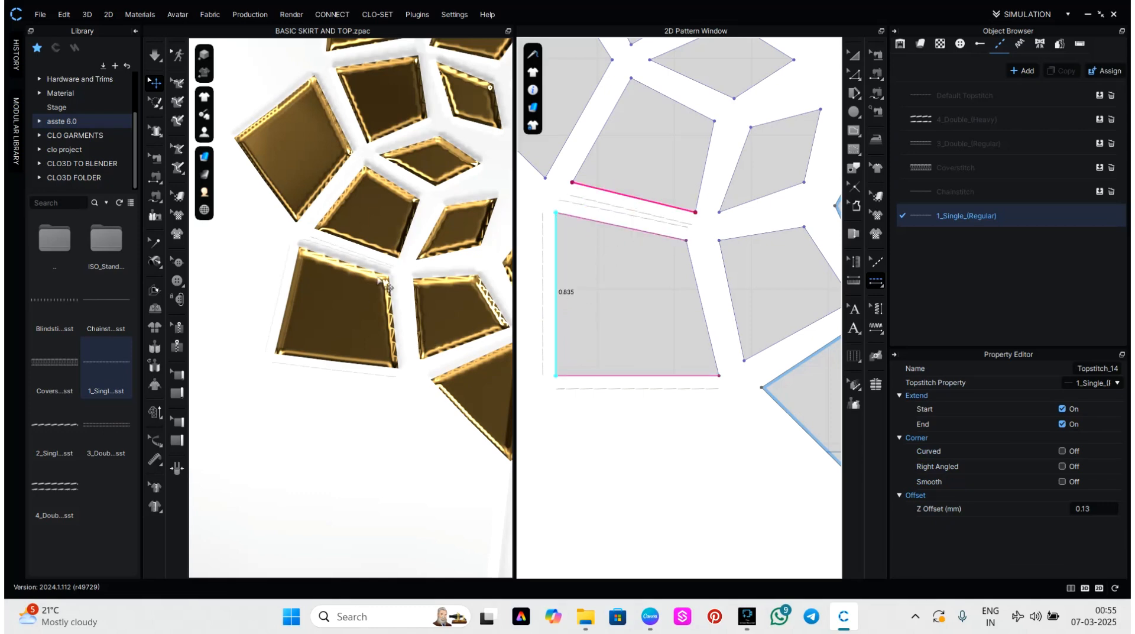
Step: Undo the 1_Single_(Regular) topstitching on the petals while viewing the whole flower on the top's front
{"action": "key", "text": "ctrl+z"}
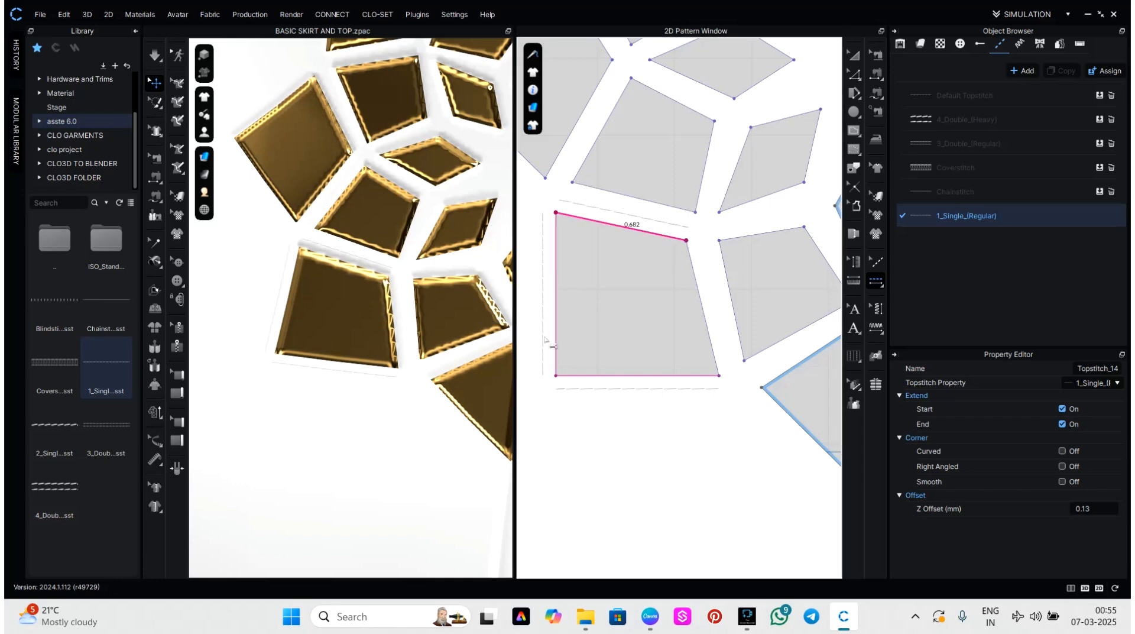
{"action": "key", "text": "ctrl+z"}
{"action": "key", "text": "ctrl+z"}
{"action": "scroll", "coordinate": [445, 381], "scroll_direction": "down", "scroll_amount": 8}
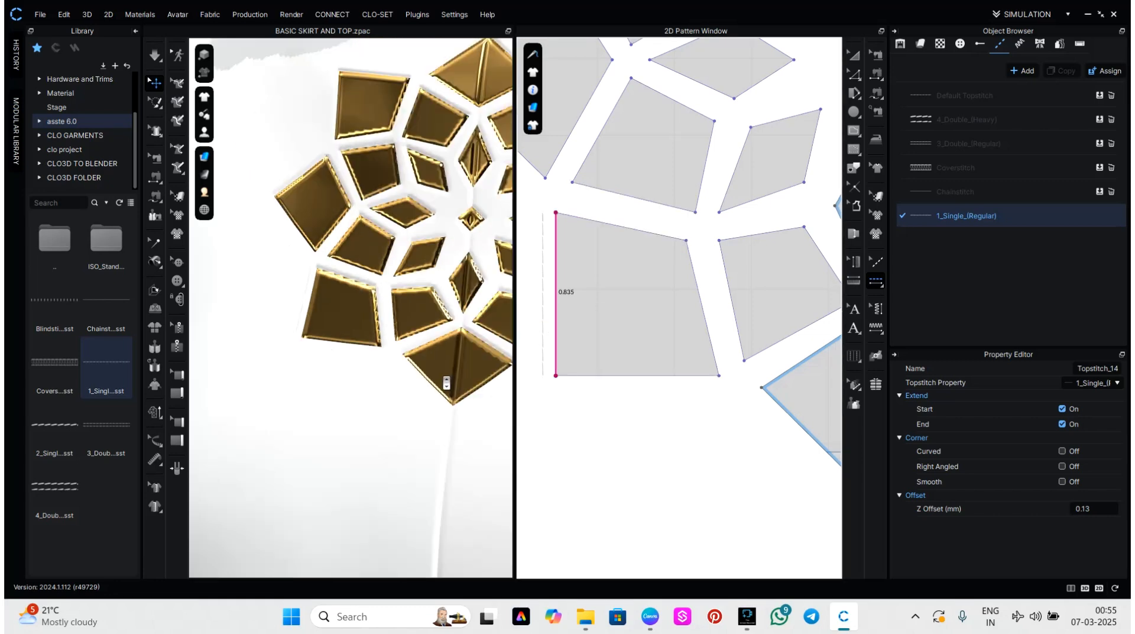
{"action": "right_click_drag", "start_coordinate": [403, 381], "coordinate": [448, 373]}
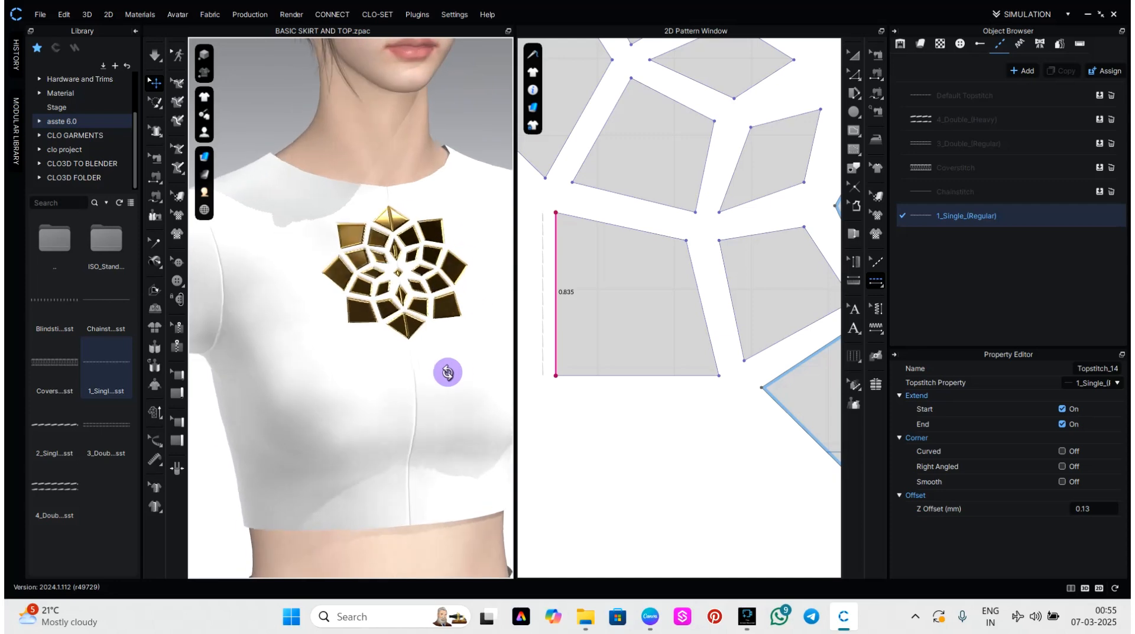
{"action": "scroll", "coordinate": [453, 352], "scroll_direction": "up", "scroll_amount": 5}
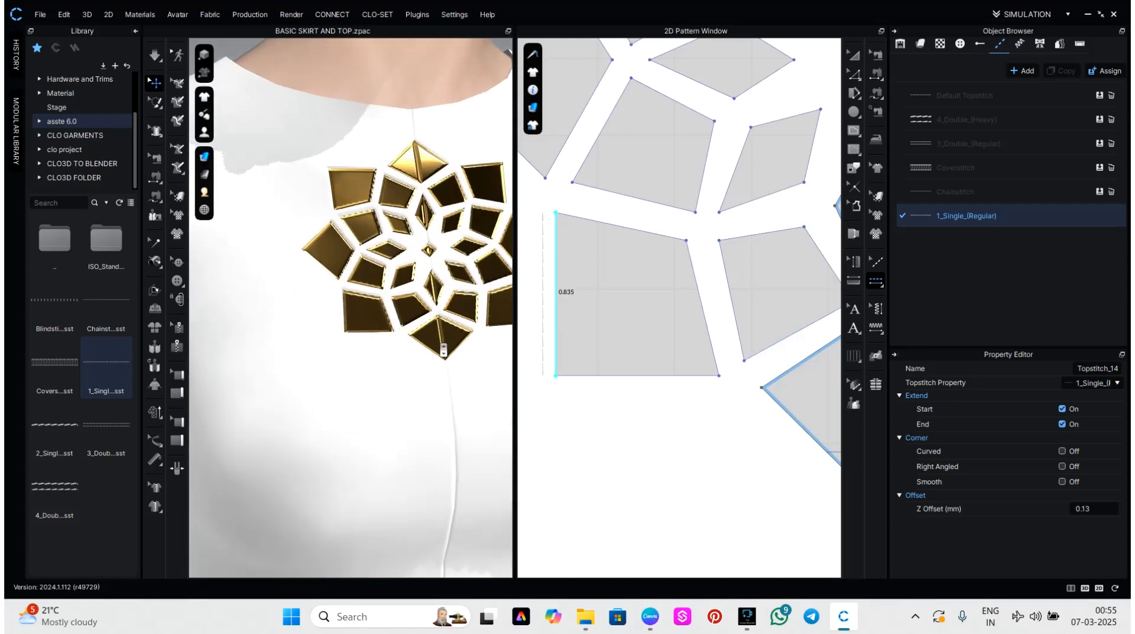
{"action": "key", "text": "ctrl+z"}
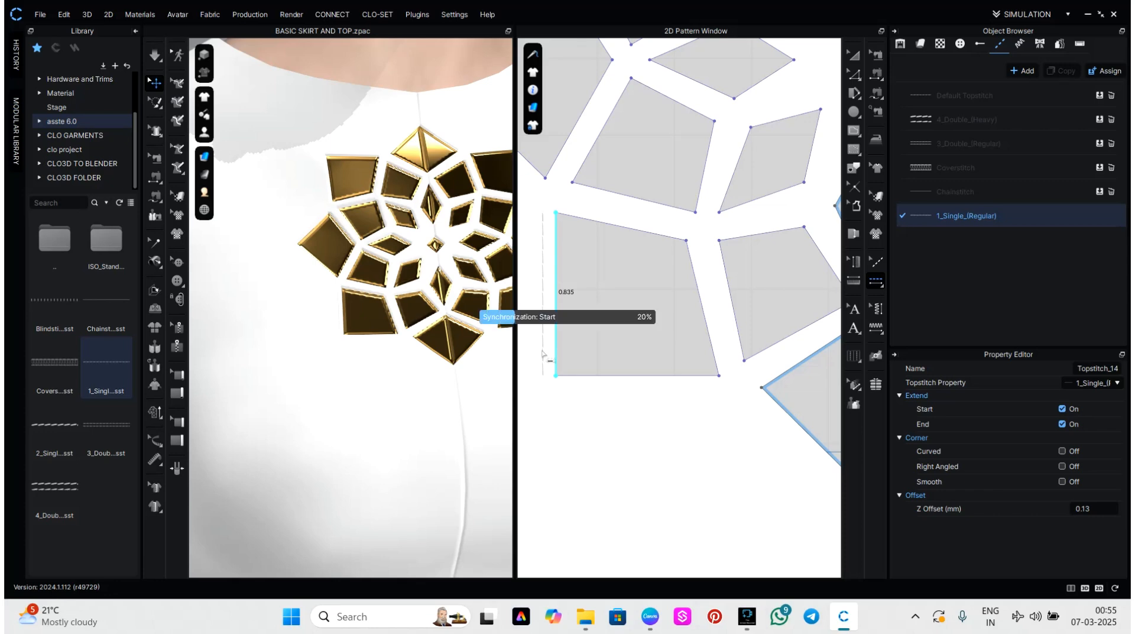
Step: Examine the gold flower inserts on the top's chest from the side and the front
{"action": "scroll", "coordinate": [597, 429], "scroll_direction": "down", "scroll_amount": 5}
{"action": "scroll", "coordinate": [444, 344], "scroll_direction": "down", "scroll_amount": 5}
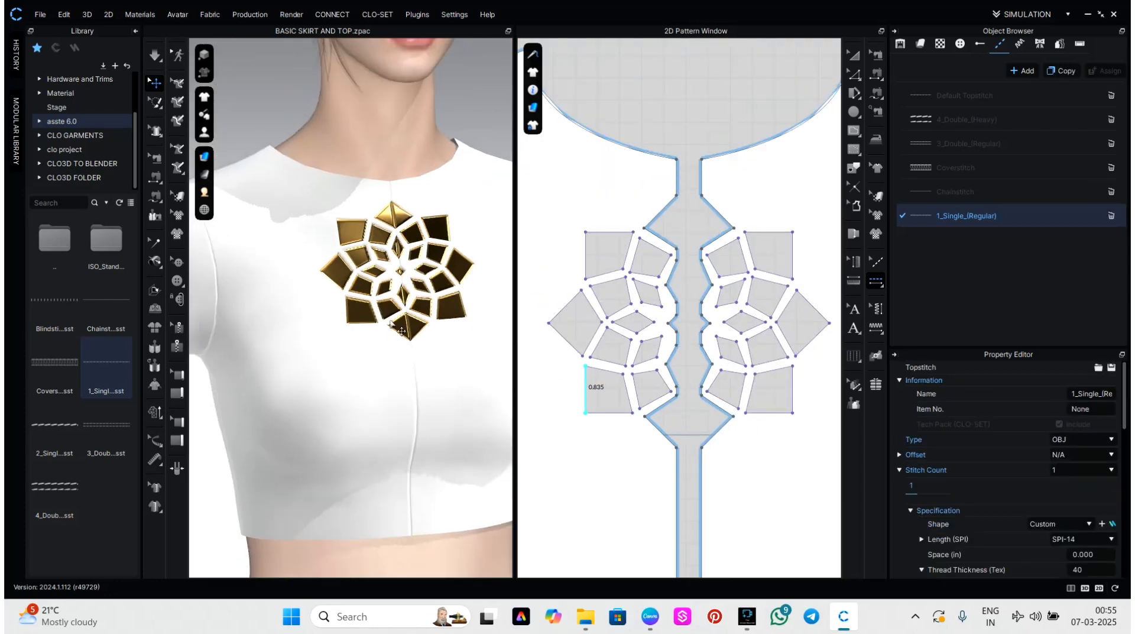
{"action": "right_click_drag", "start_coordinate": [380, 325], "coordinate": [450, 329]}
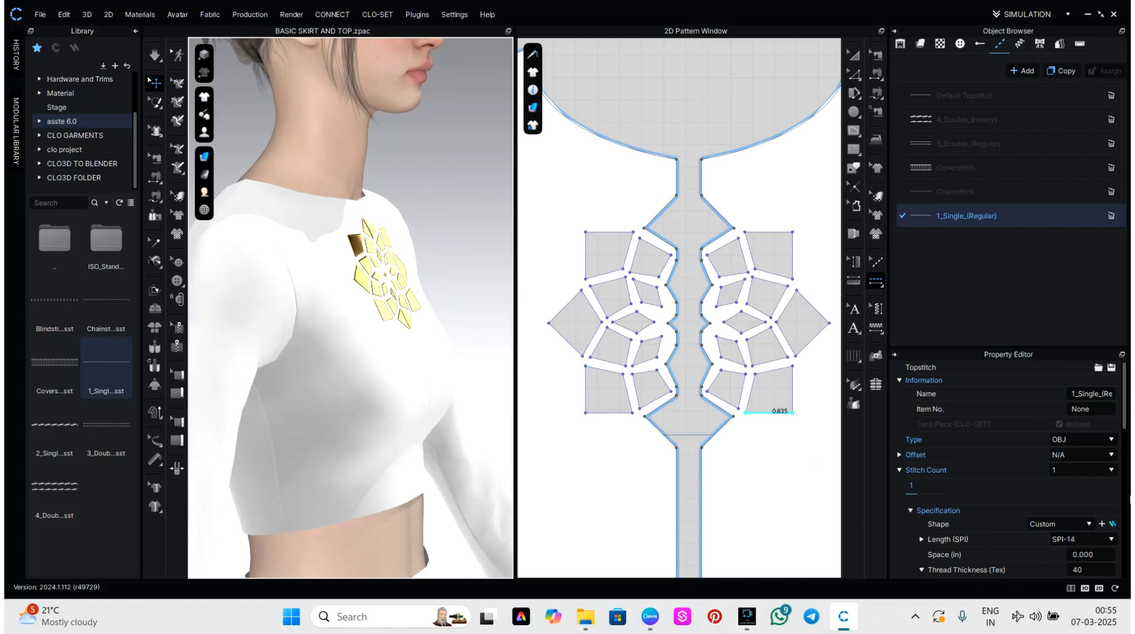
{"action": "scroll", "coordinate": [1100, 491], "scroll_direction": "down", "scroll_amount": 5}
{"action": "scroll", "coordinate": [1098, 488], "scroll_direction": "up", "scroll_amount": 5}
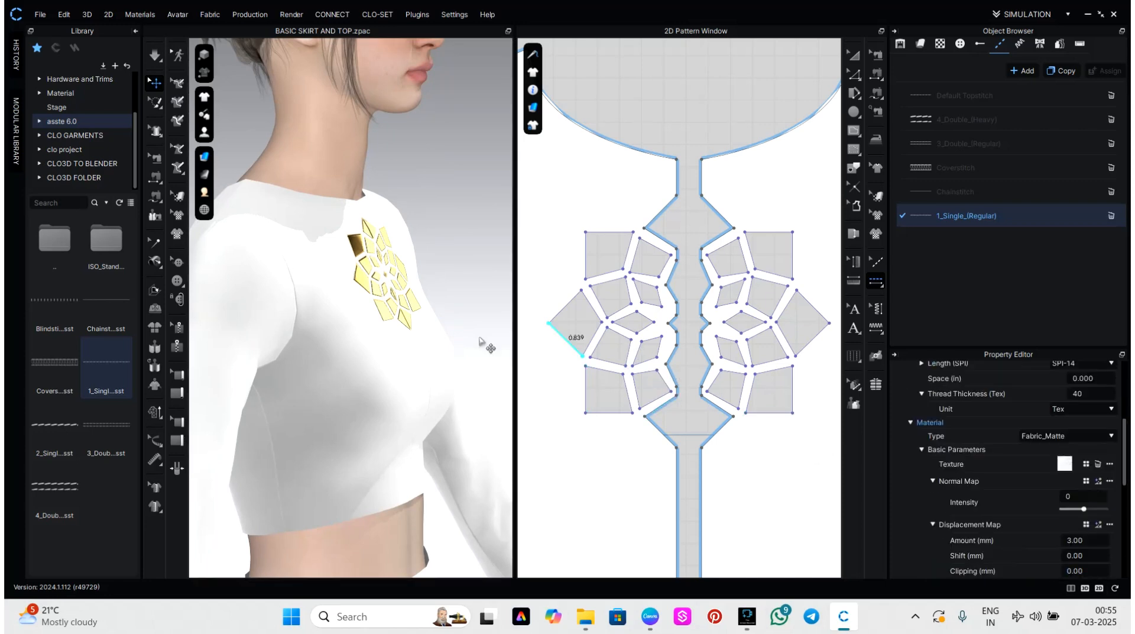
{"action": "right_click_drag", "start_coordinate": [493, 307], "coordinate": [296, 305]}
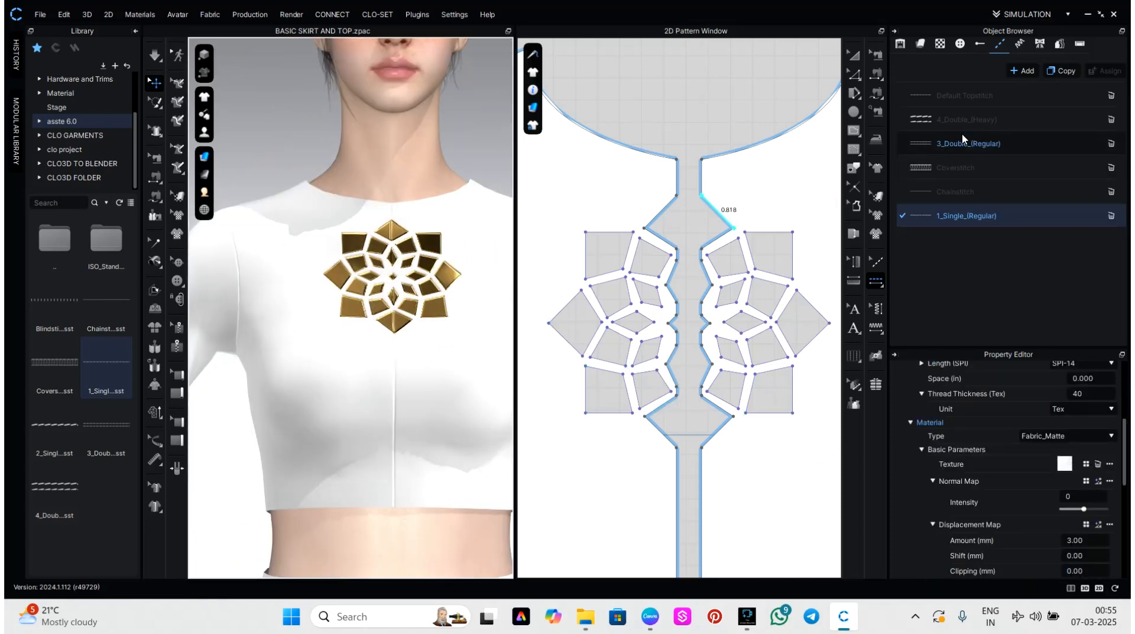
Step: Change the color of FABRIC 5, used on the flower inserts, from the palette to White
{"action": "left_click", "coordinate": [919, 44]}
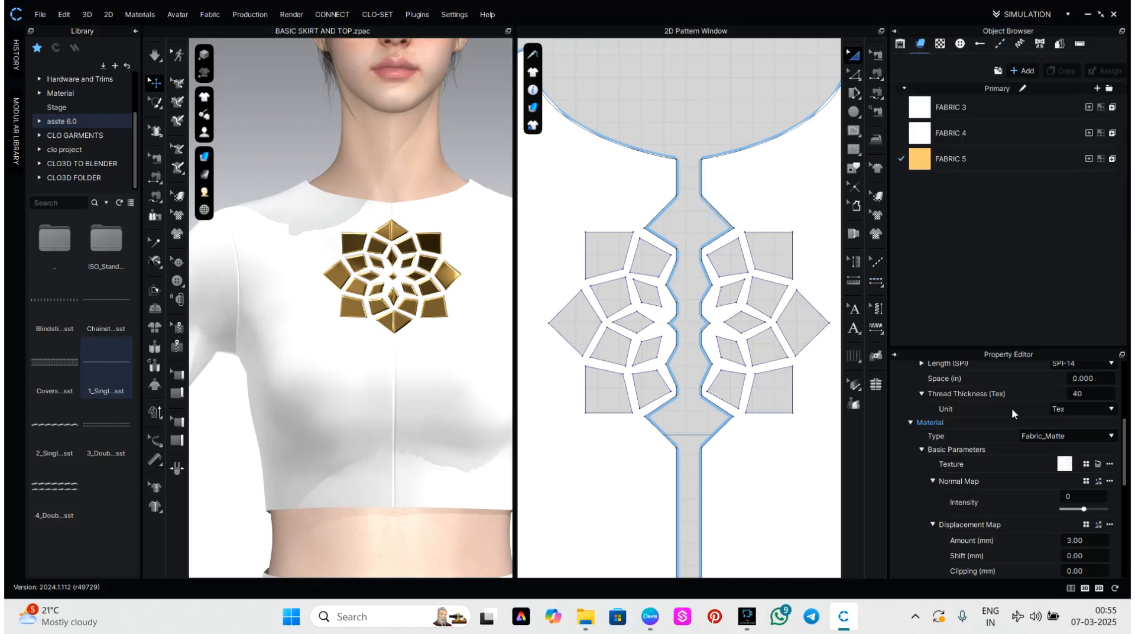
{"action": "left_click", "coordinate": [956, 164]}
{"action": "scroll", "coordinate": [1088, 483], "scroll_direction": "down", "scroll_amount": 5}
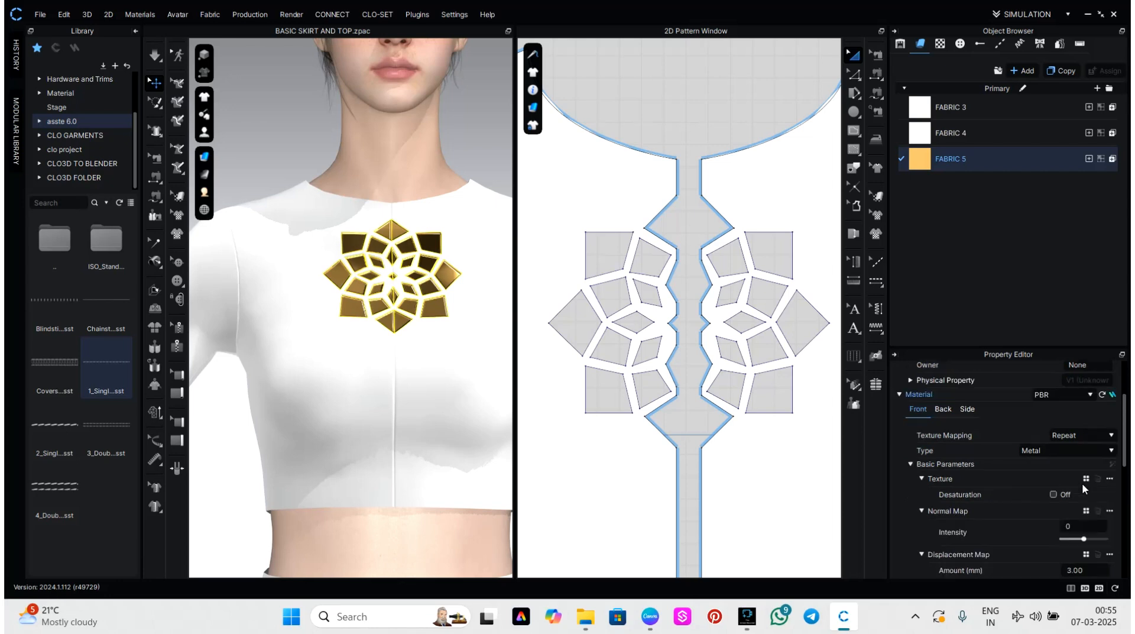
{"action": "left_click", "coordinate": [1109, 436]}
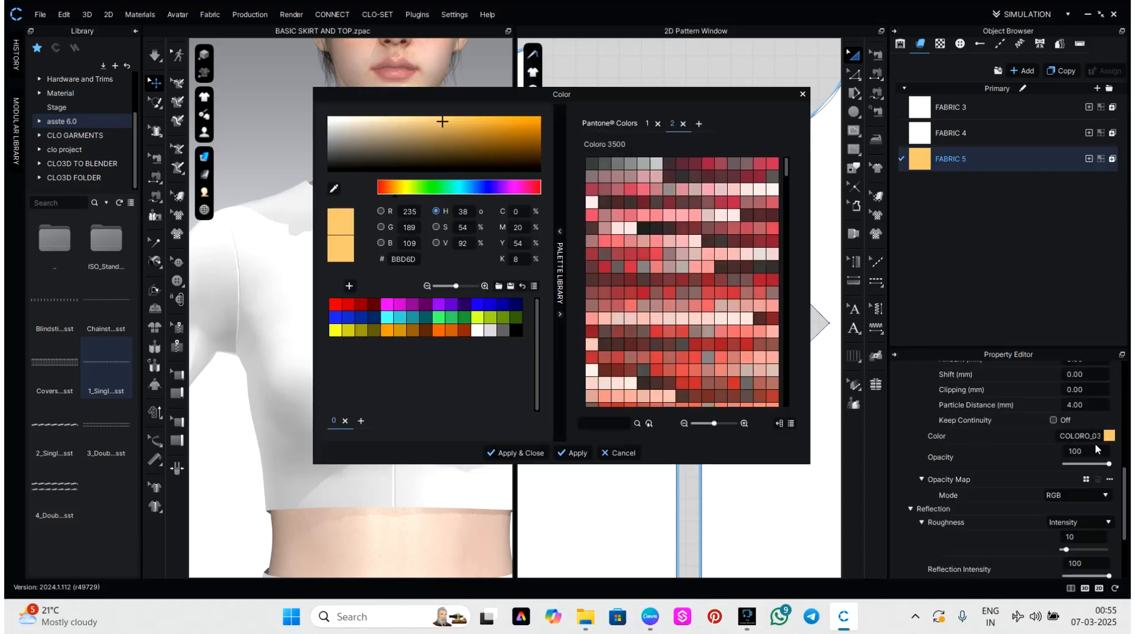
{"action": "left_click", "coordinate": [491, 331]}
{"action": "left_click", "coordinate": [515, 453]}
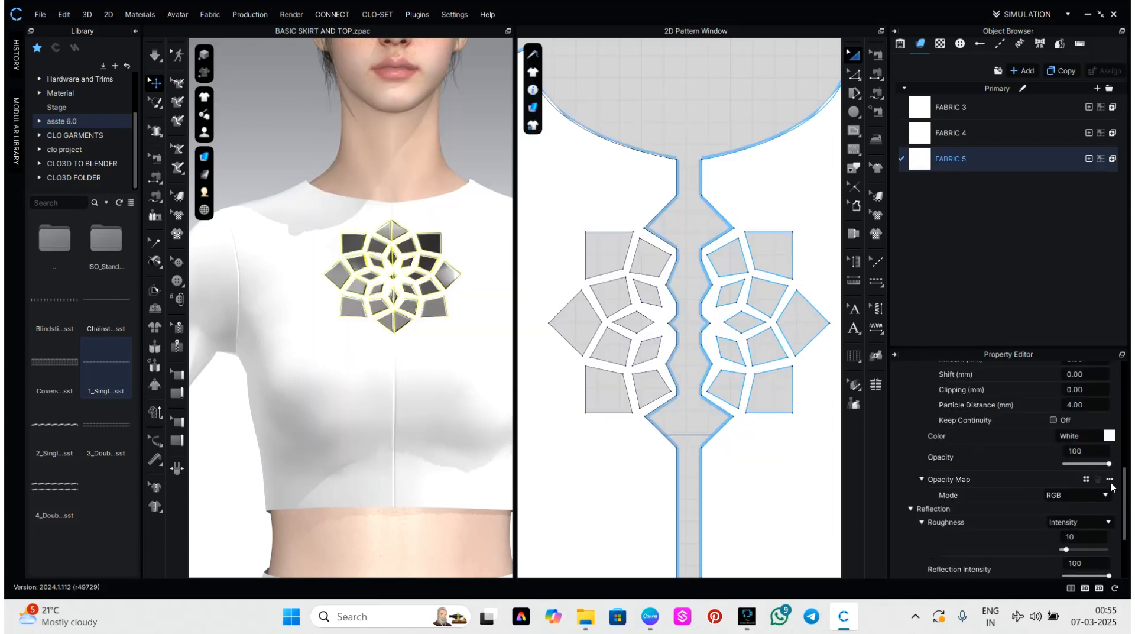
Step: Set FABRIC 5's material type to Fabric_Matte and its opacity to 0, and check the flower on the garment
{"action": "left_click_drag", "start_coordinate": [1109, 463], "coordinate": [1058, 465]}
{"action": "scroll", "coordinate": [1036, 427], "scroll_direction": "up", "scroll_amount": 5}
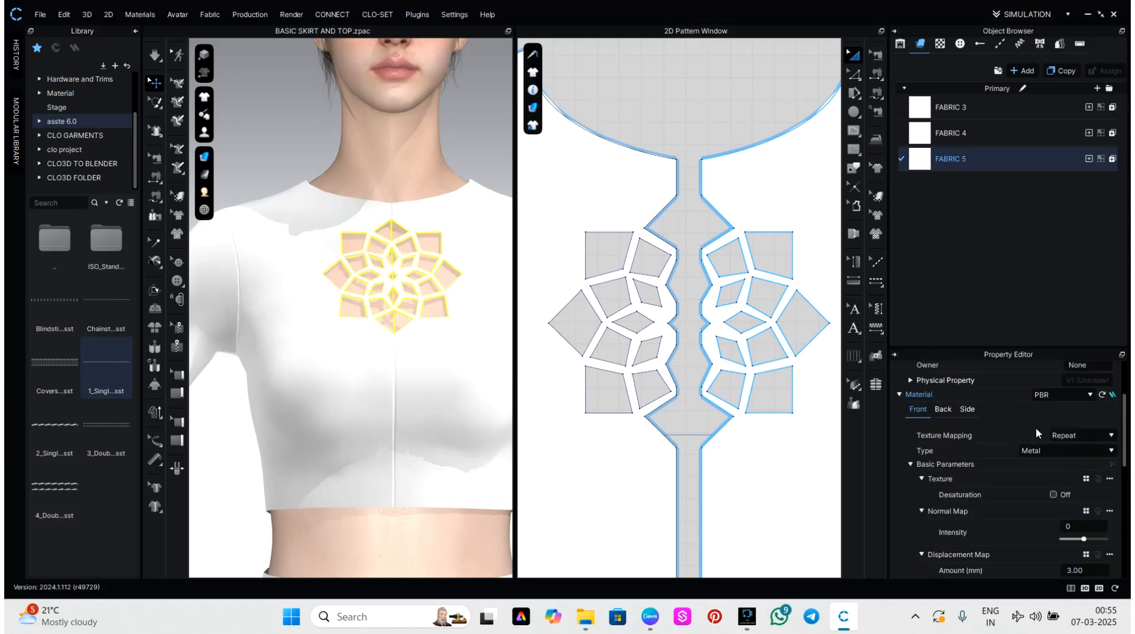
{"action": "left_click", "coordinate": [1085, 451]}
{"action": "left_click", "coordinate": [1082, 461]}
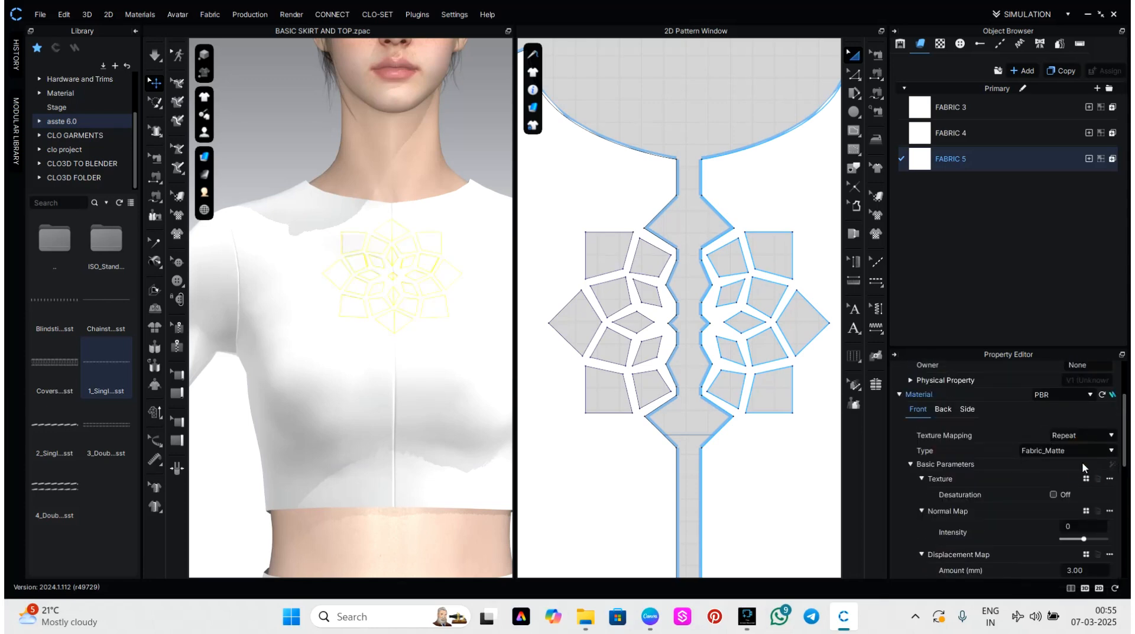
{"action": "scroll", "coordinate": [1093, 538], "scroll_direction": "down", "scroll_amount": 3}
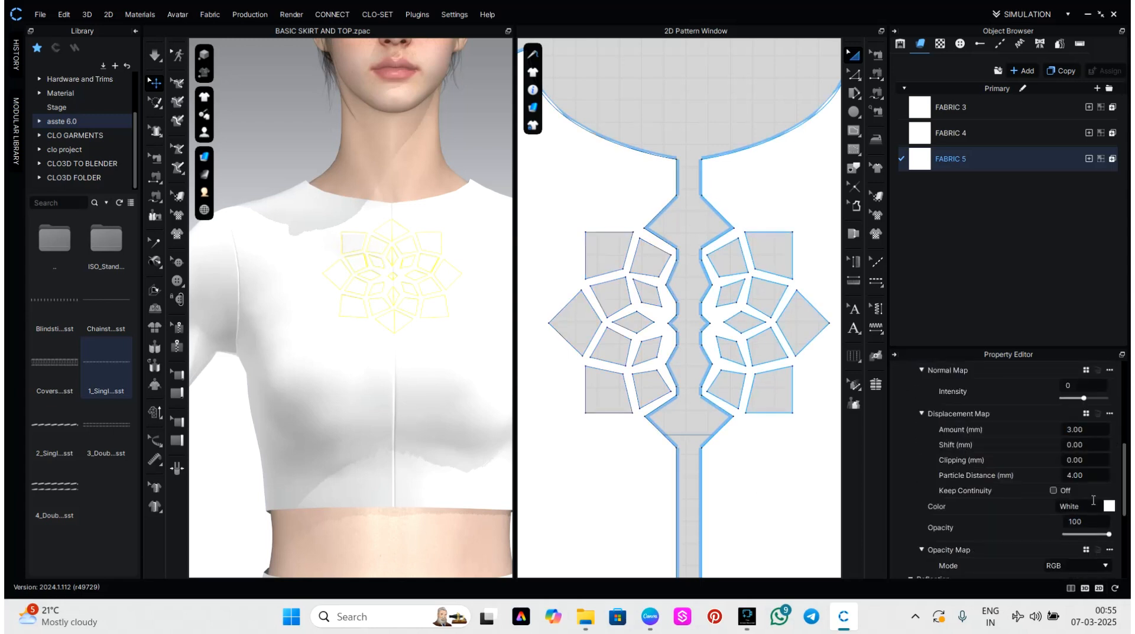
{"action": "left_click_drag", "start_coordinate": [1110, 534], "coordinate": [963, 540]}
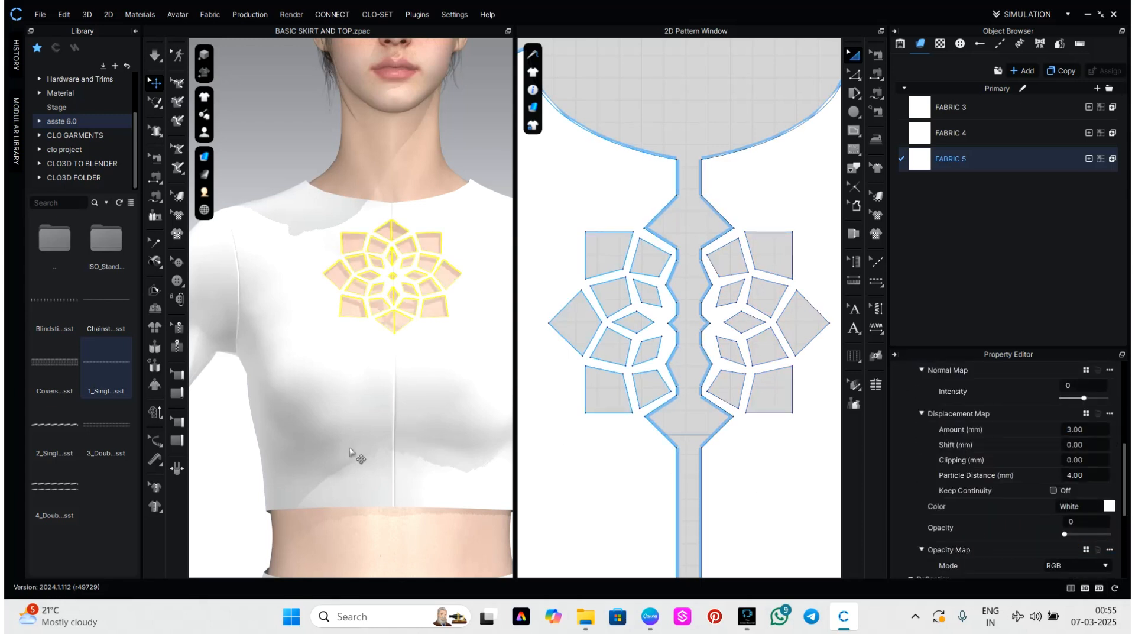
{"action": "scroll", "coordinate": [445, 490], "scroll_direction": "down", "scroll_amount": 3}
{"action": "left_click", "coordinate": [489, 464]}
{"action": "scroll", "coordinate": [449, 364], "scroll_direction": "up", "scroll_amount": 3}
{"action": "right_click_drag", "start_coordinate": [450, 364], "coordinate": [436, 426]}
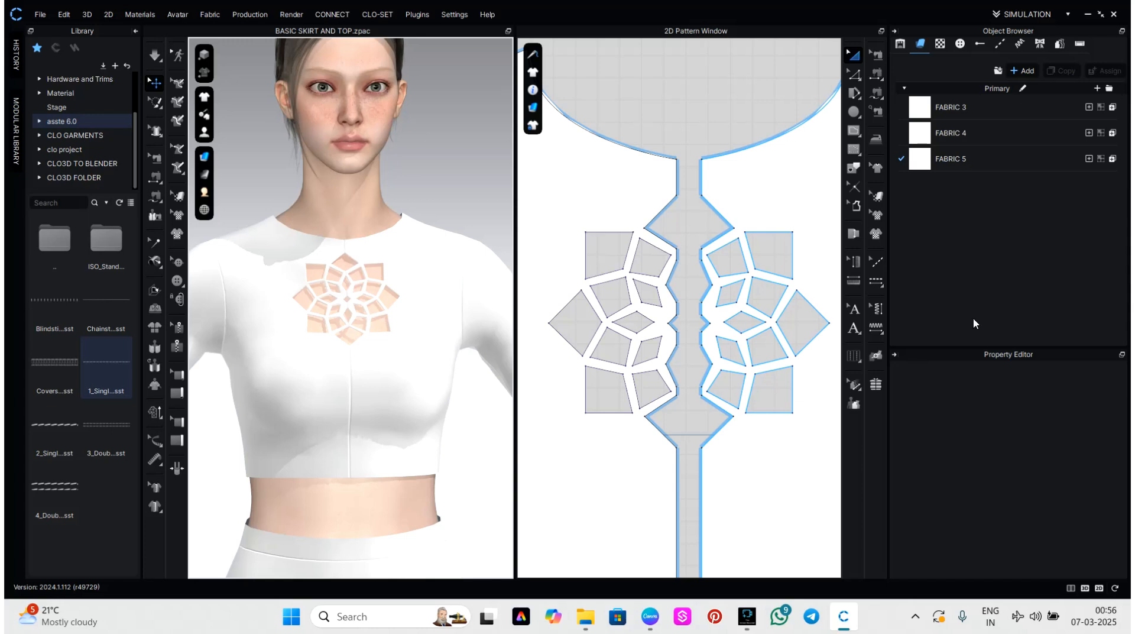
Step: Raise FABRIC 5's opacity slightly above 0 for a sheer white look on the flower inserts, and deselect the fabric
{"action": "left_click", "coordinate": [989, 157]}
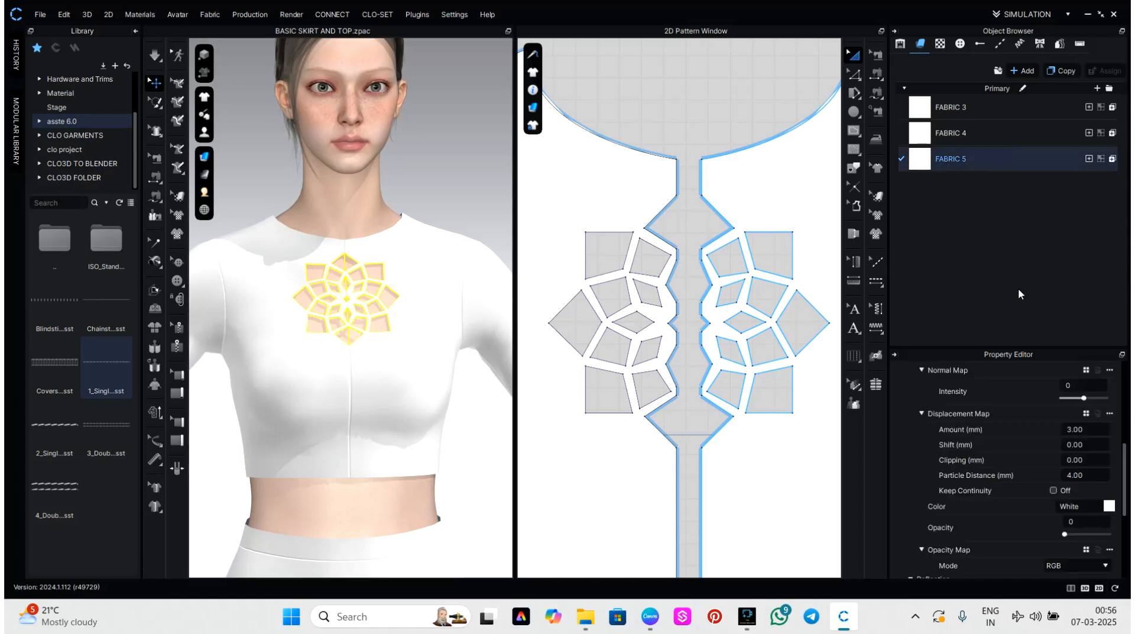
{"action": "double_click", "coordinate": [1073, 523]}
{"action": "key", "text": "Return"}
{"action": "left_click", "coordinate": [491, 480]}
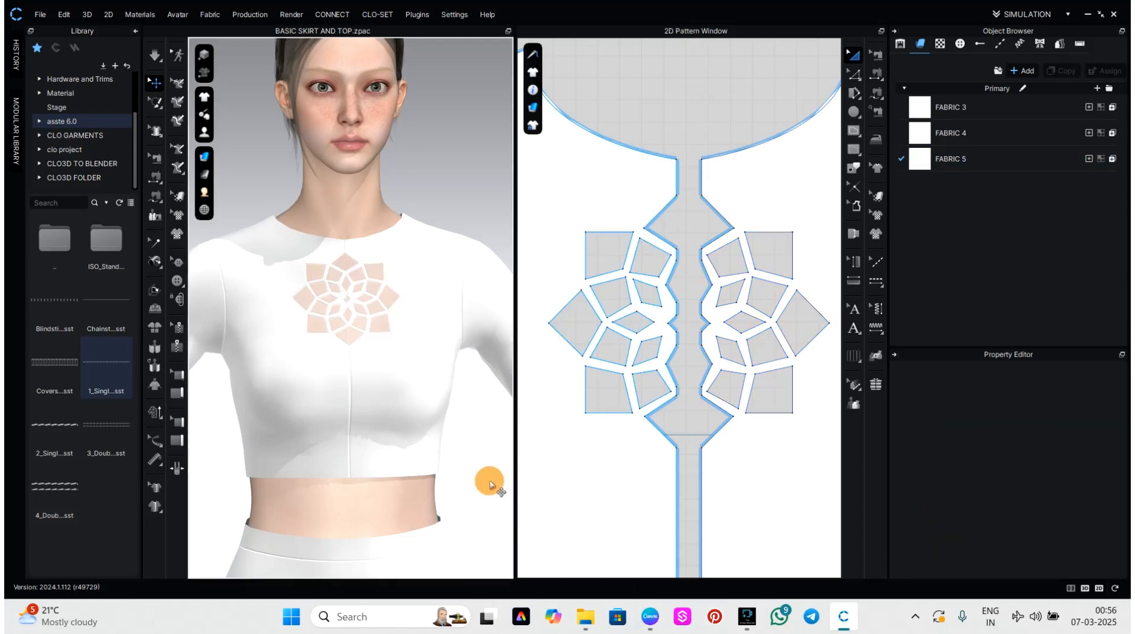
Step: Examine the sheer flower inserts on the top's front up close and from slightly different angles
{"action": "scroll", "coordinate": [330, 315], "scroll_direction": "up", "scroll_amount": 5}
{"action": "right_click_drag", "start_coordinate": [330, 314], "coordinate": [385, 321]}
{"action": "scroll", "coordinate": [386, 321], "scroll_direction": "down", "scroll_amount": 5}
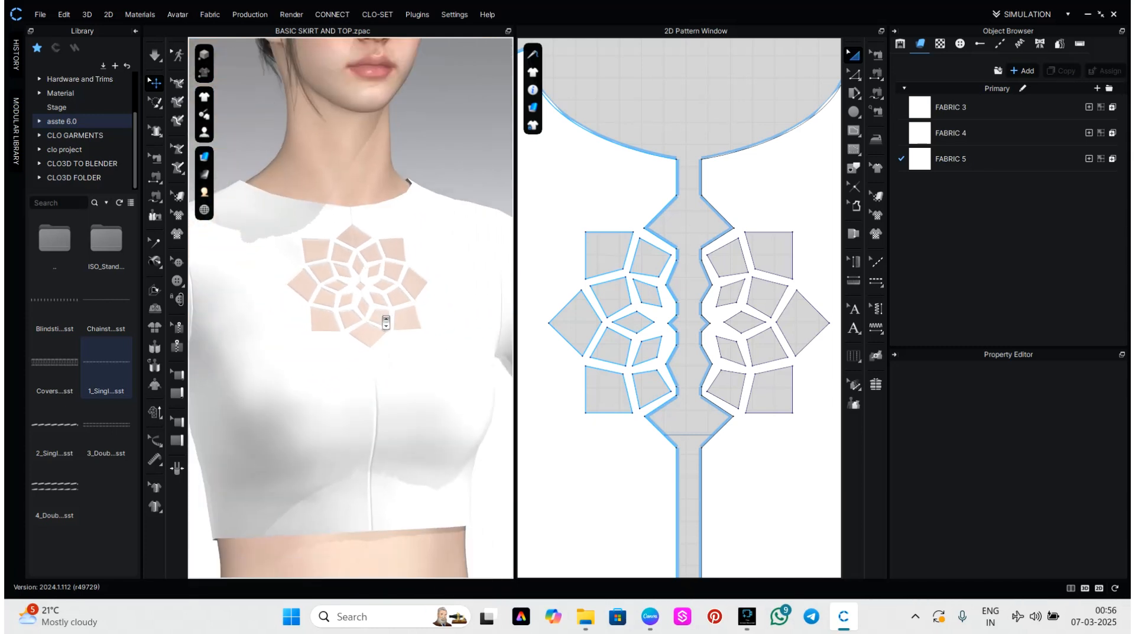
{"action": "mouse_move", "coordinate": [424, 383]}
{"action": "right_mouse_down"}
{"action": "mouse_move", "coordinate": [347, 390]}
{"action": "mouse_move", "coordinate": [408, 387]}
{"action": "right_mouse_up"}
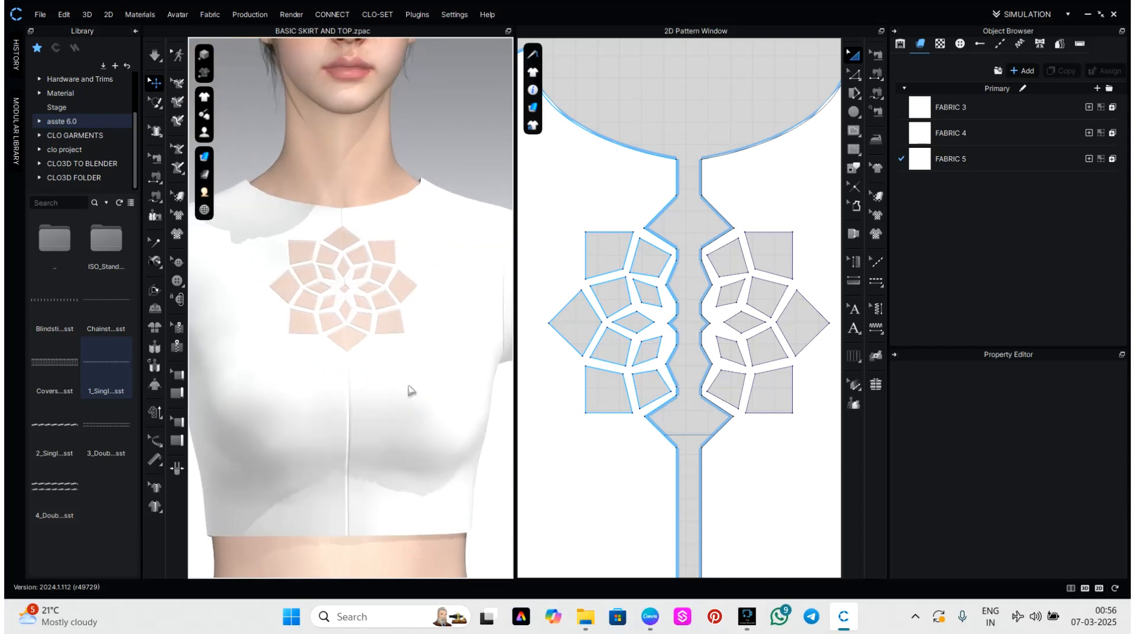
{"action": "scroll", "coordinate": [346, 324], "scroll_direction": "up", "scroll_amount": 3}
{"action": "scroll", "coordinate": [346, 324], "scroll_direction": "up", "scroll_amount": 2}
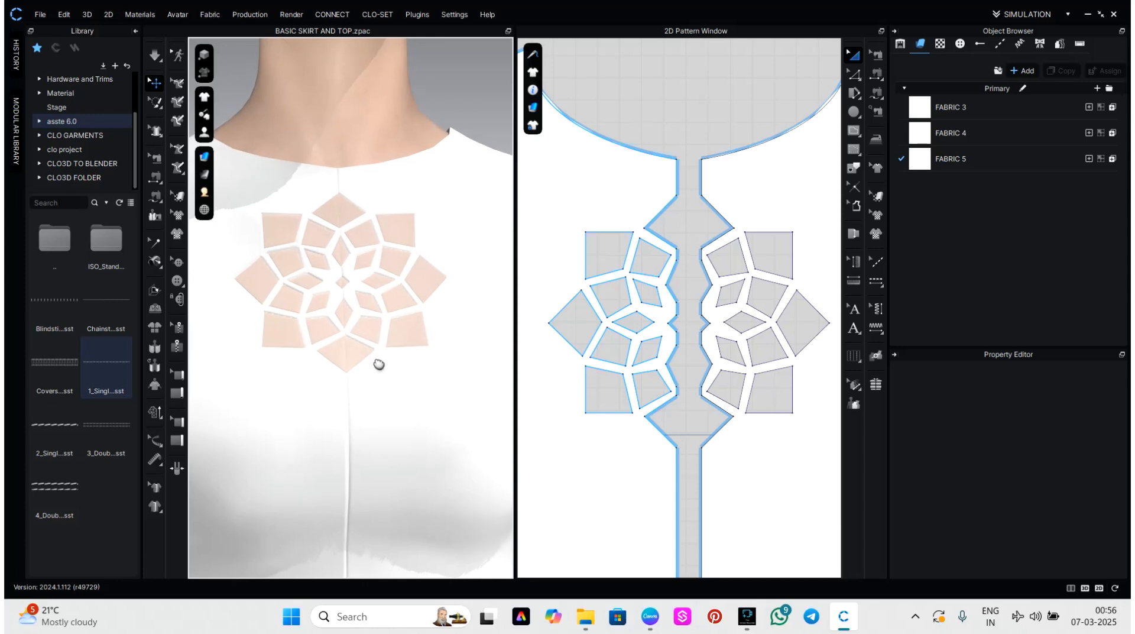
{"action": "middle_click_drag", "start_coordinate": [377, 362], "coordinate": [380, 418]}
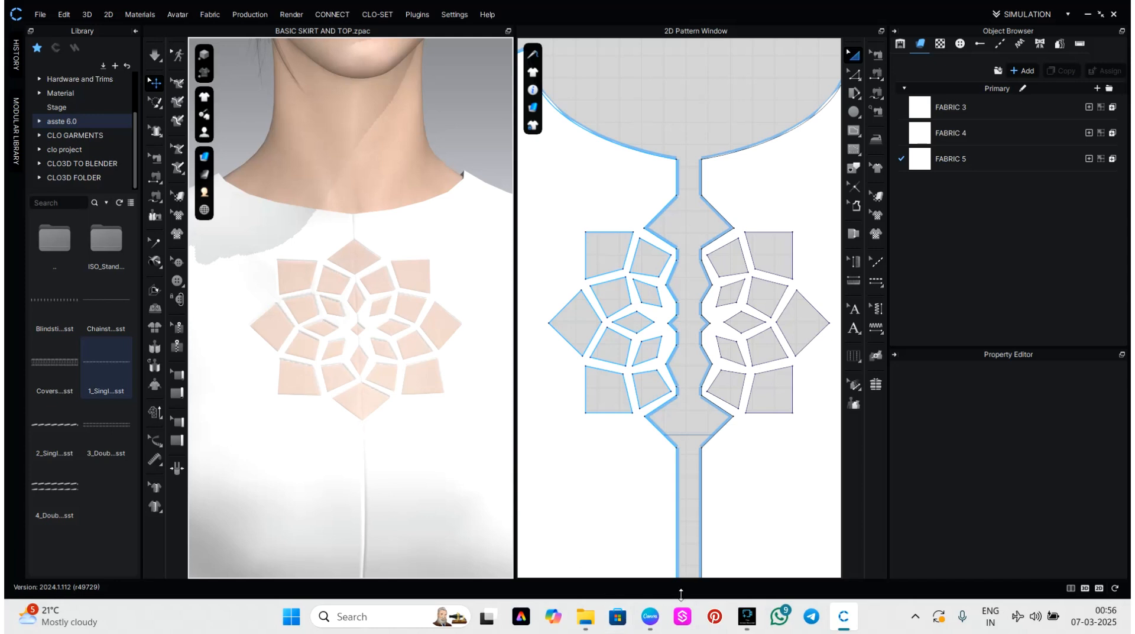
{"action": "mouse_move", "coordinate": [747, 618]}
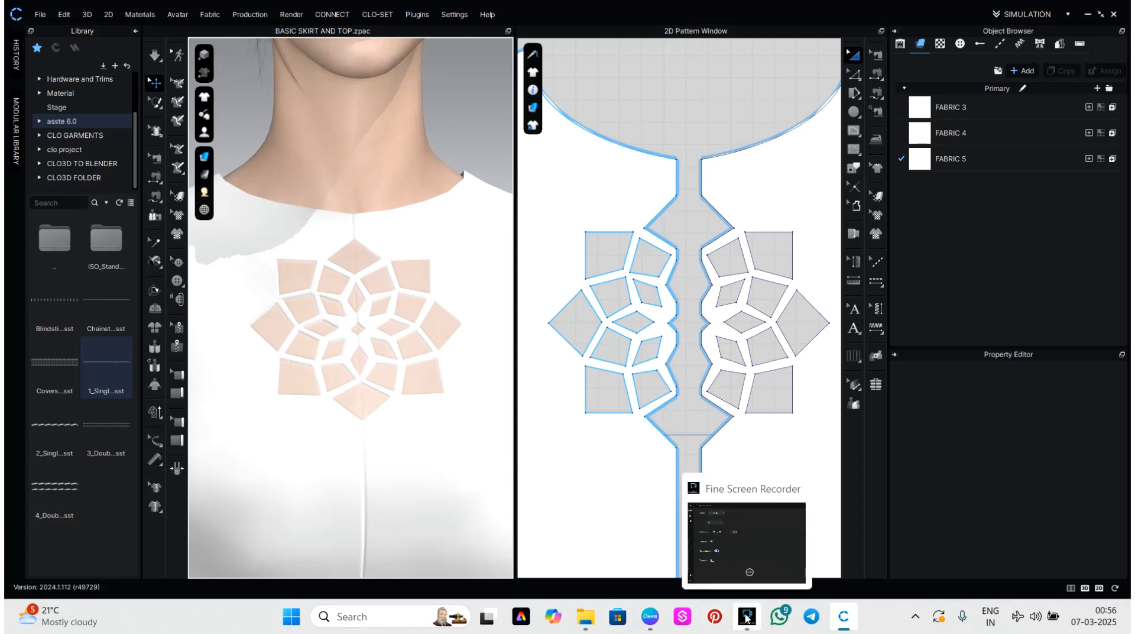